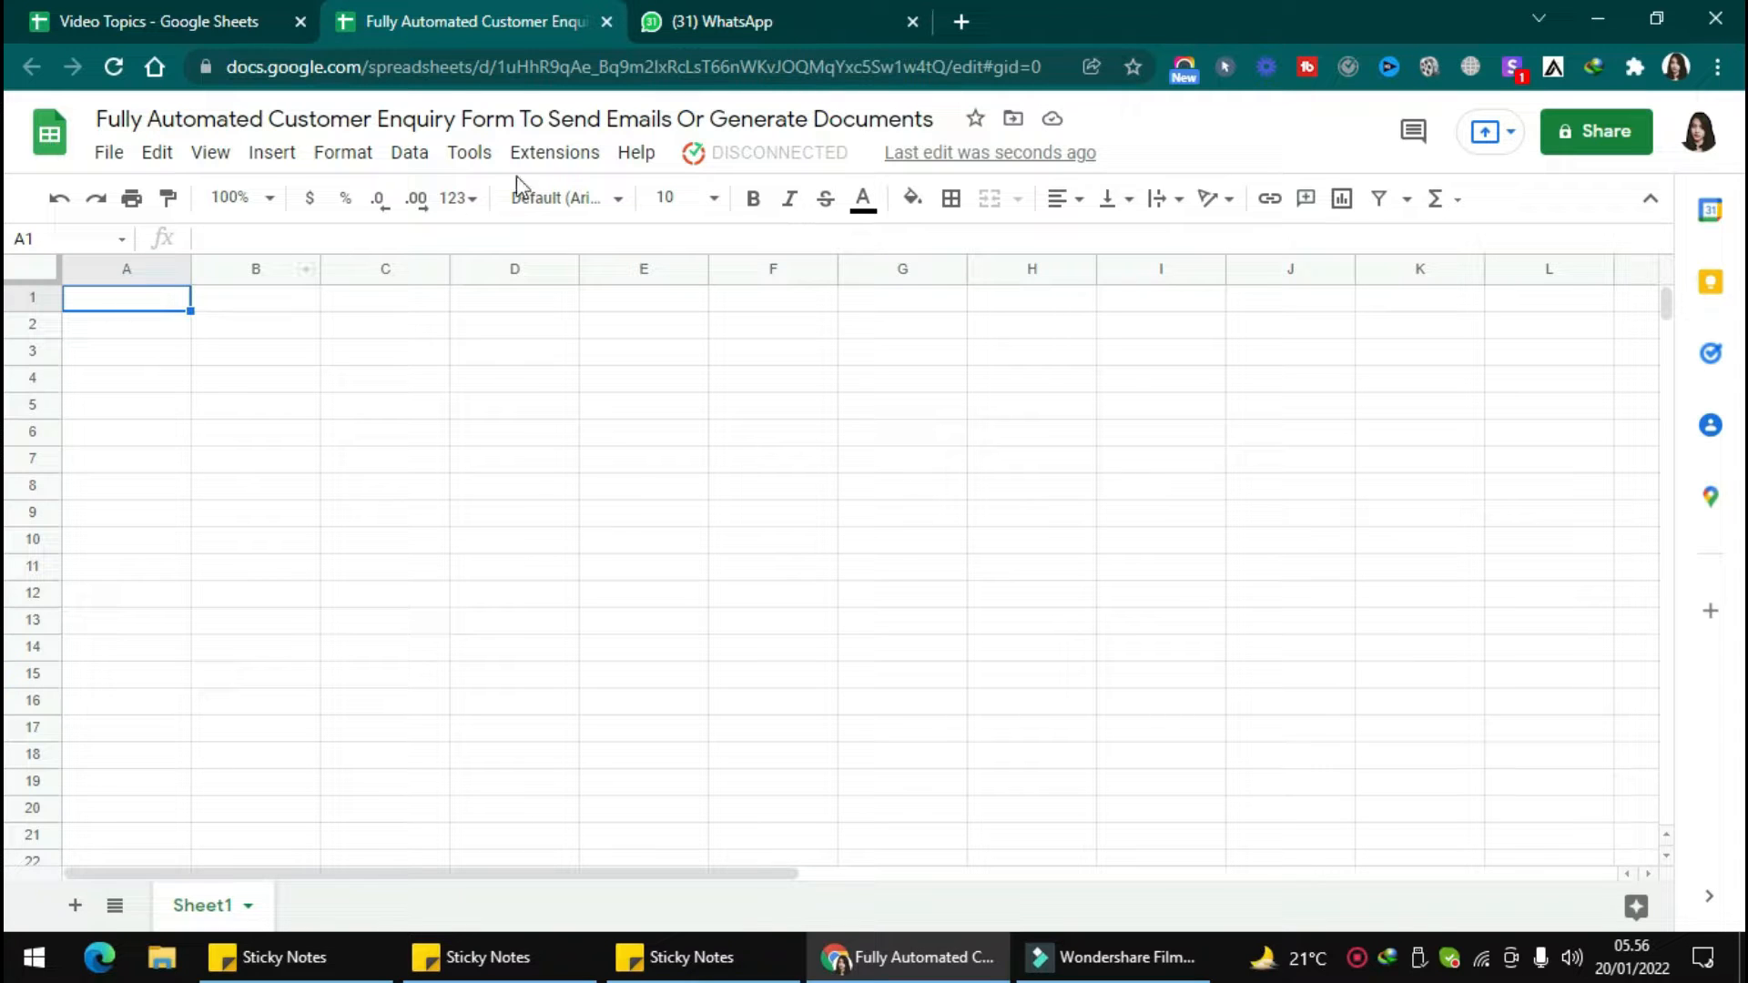
Open the Kulfi Forms template selection, search for the Customer Enquiry Form template and load it into the spreadsheet.
click(556, 153)
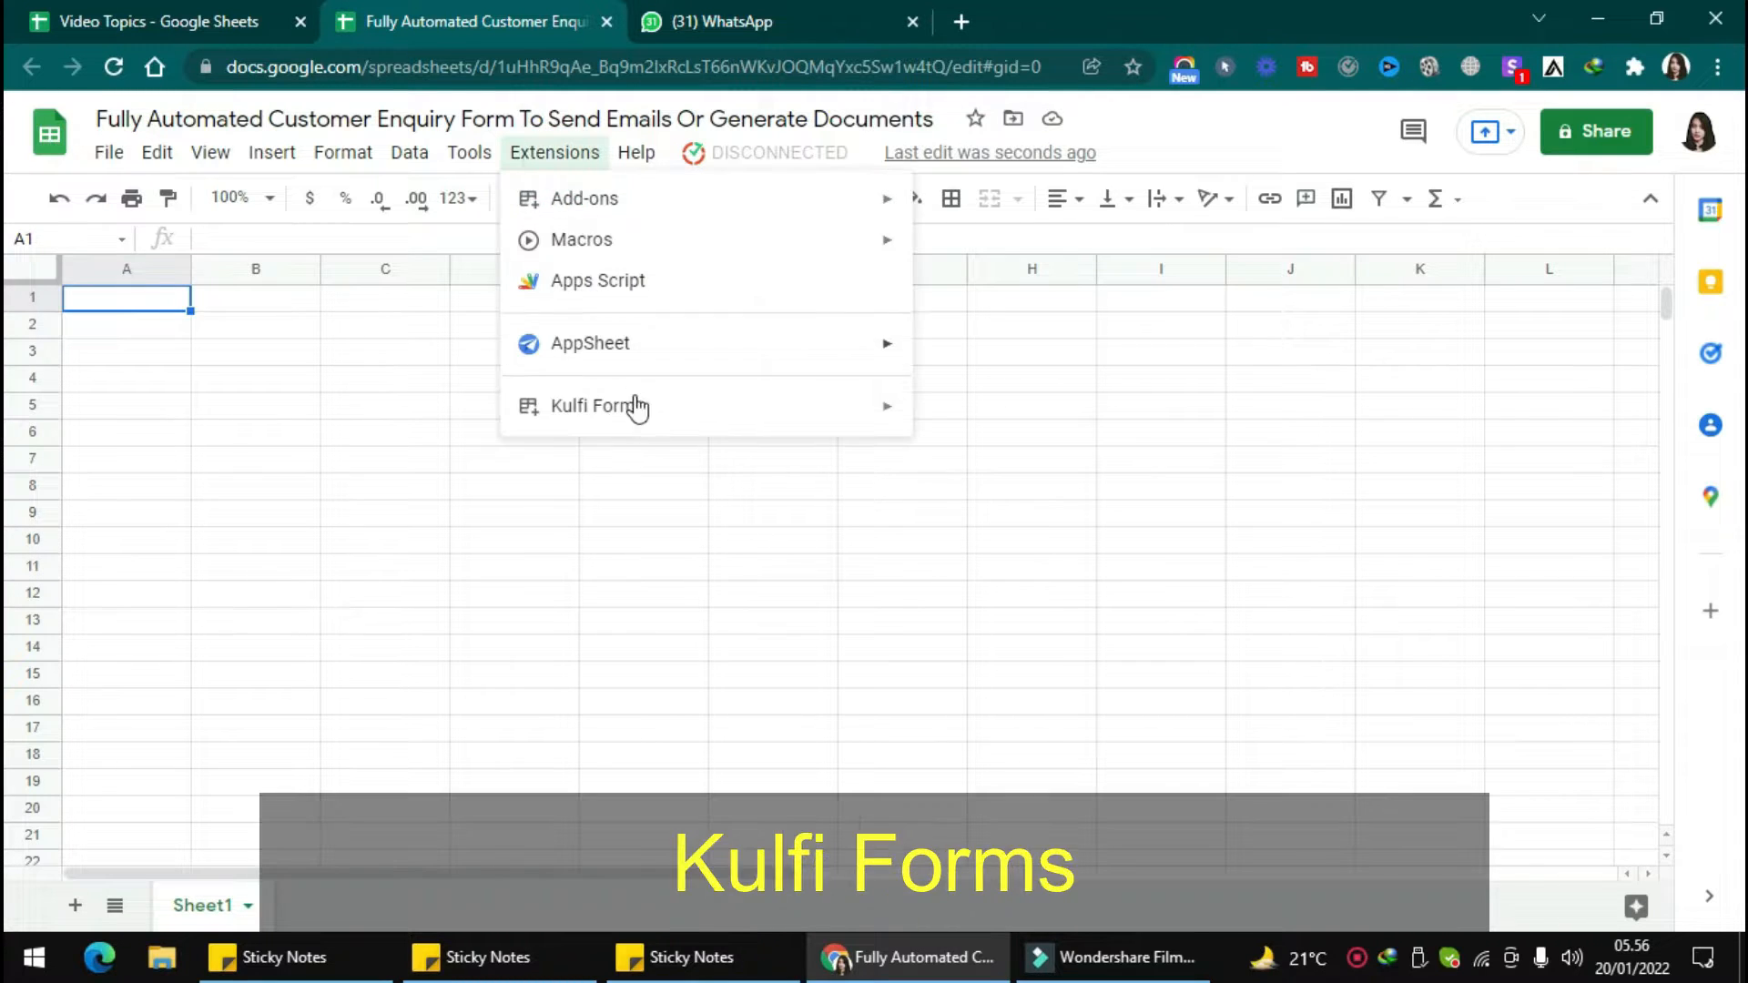
mouse_move(636, 406)
click(956, 424)
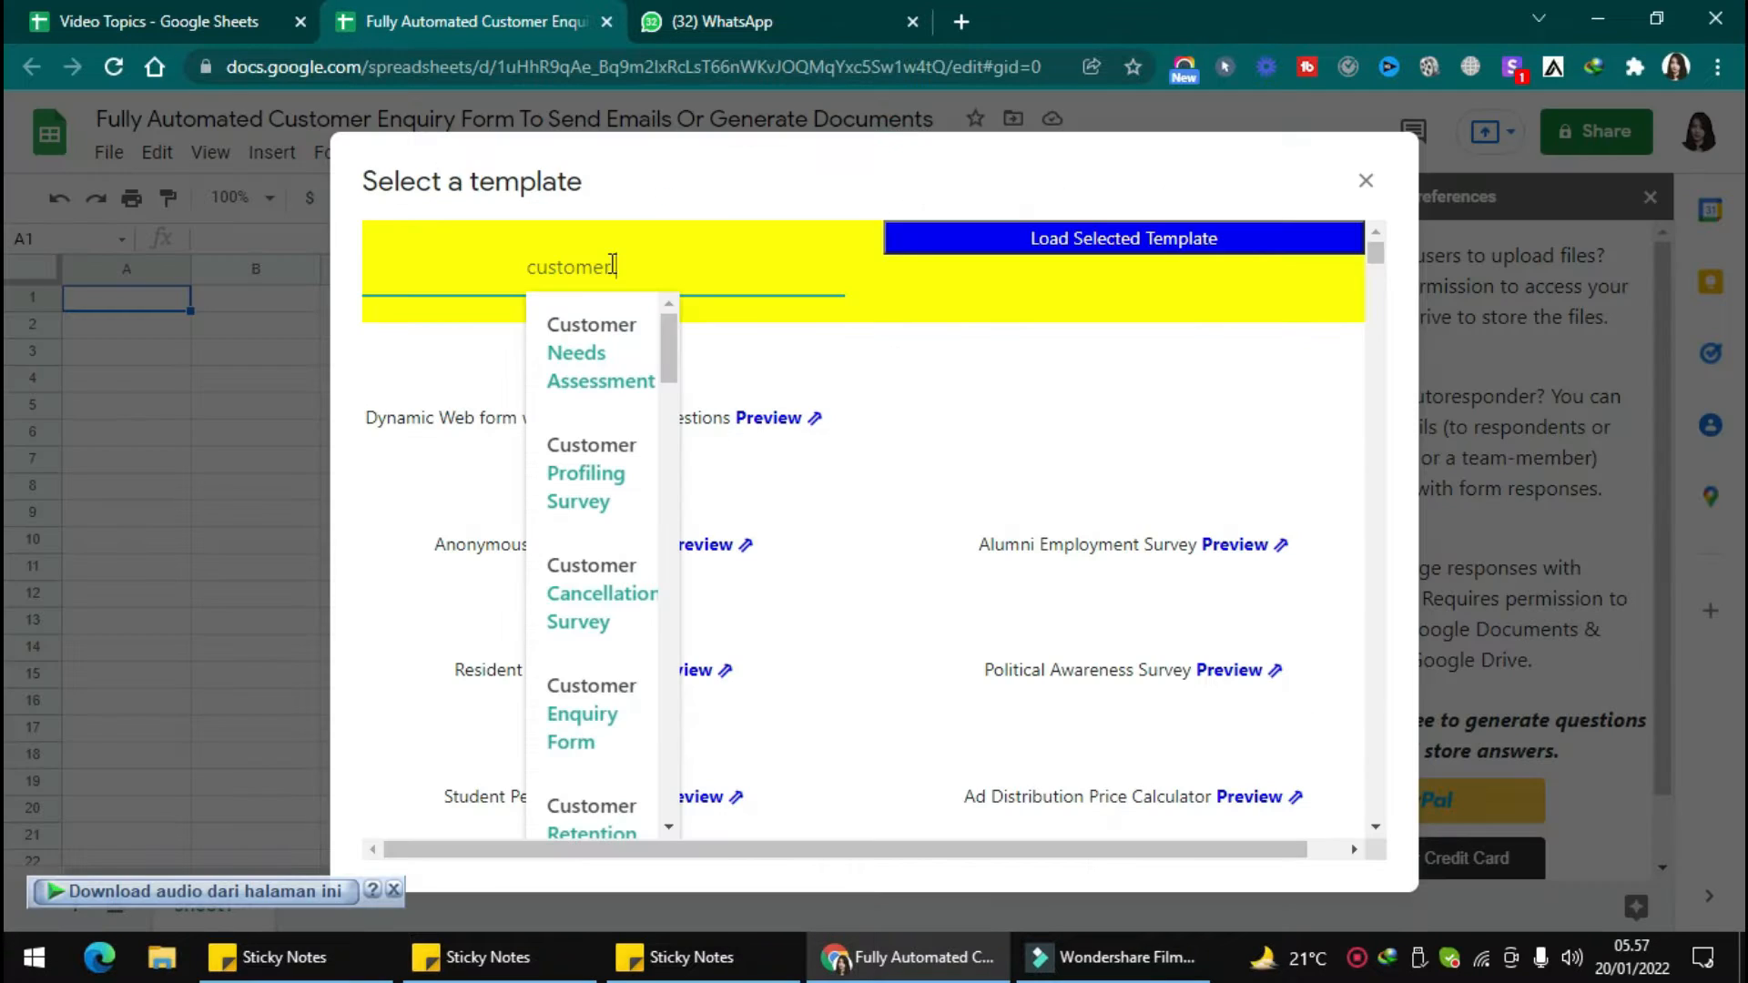
text(e)
click(589, 351)
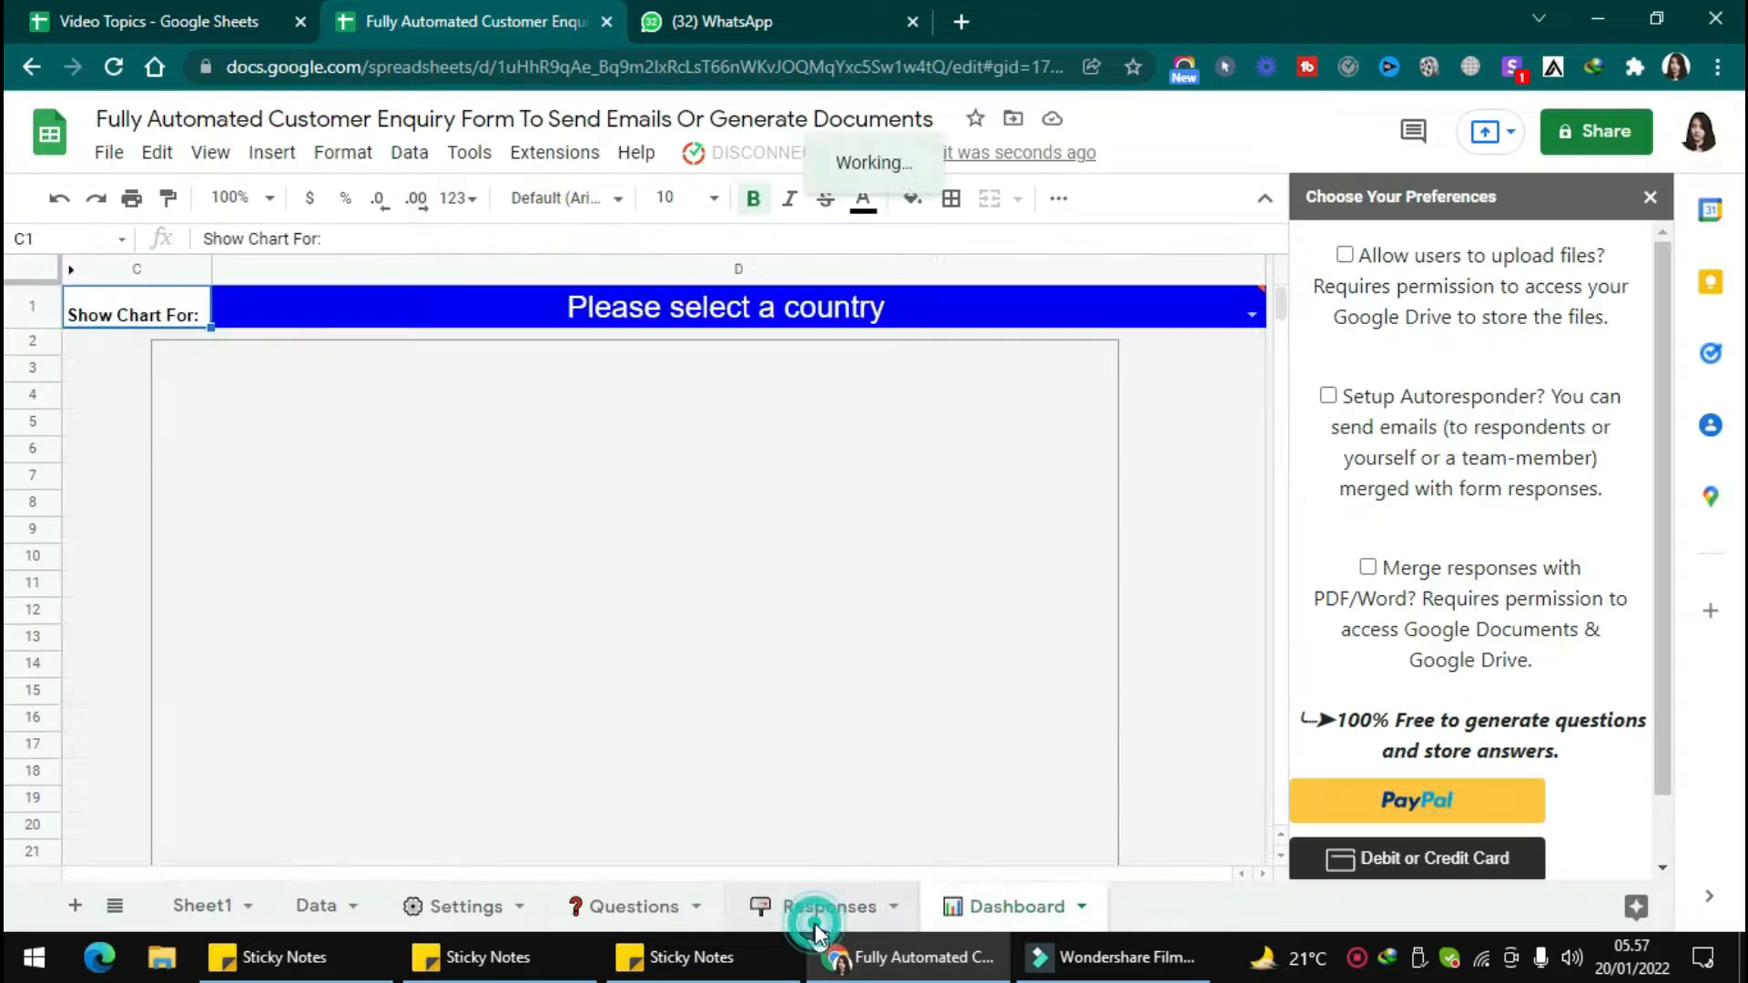
Look through the template's Responses, Questions and Settings sheets.
click(813, 916)
click(635, 913)
click(456, 915)
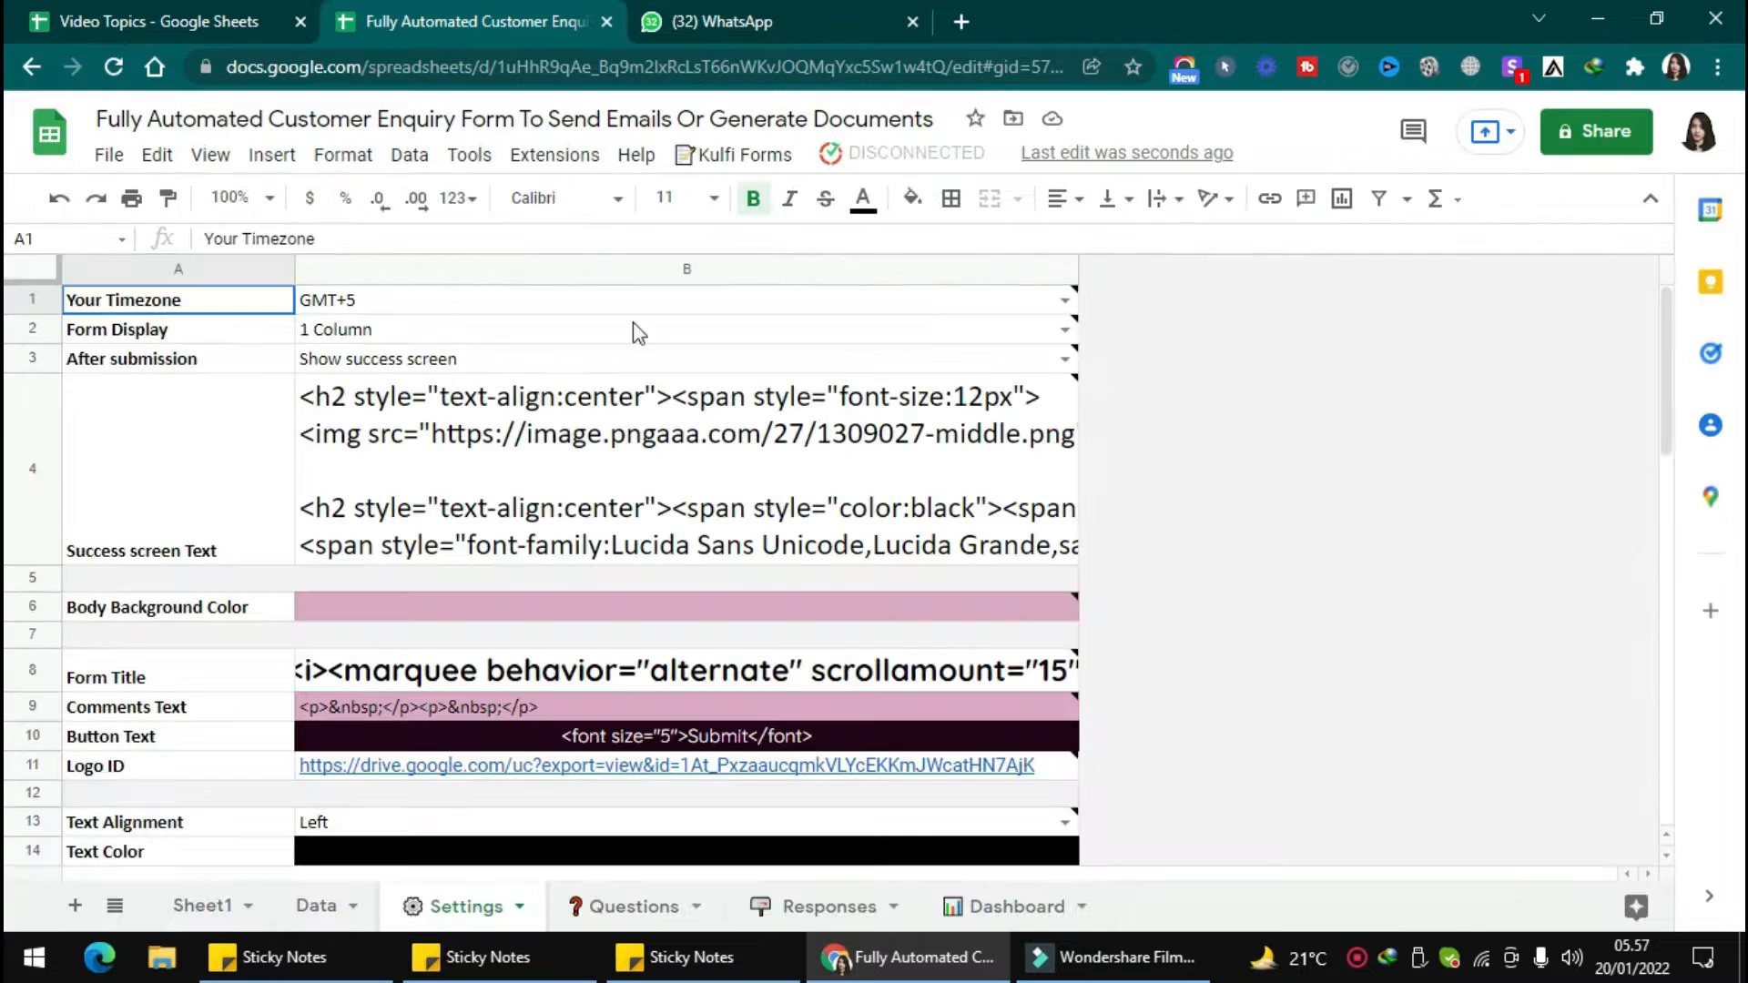
Run the Kulfi Forms form-link command and grant Kulfi_Forms_ClientScript access to the Google account despite its unverified status.
click(727, 156)
click(729, 186)
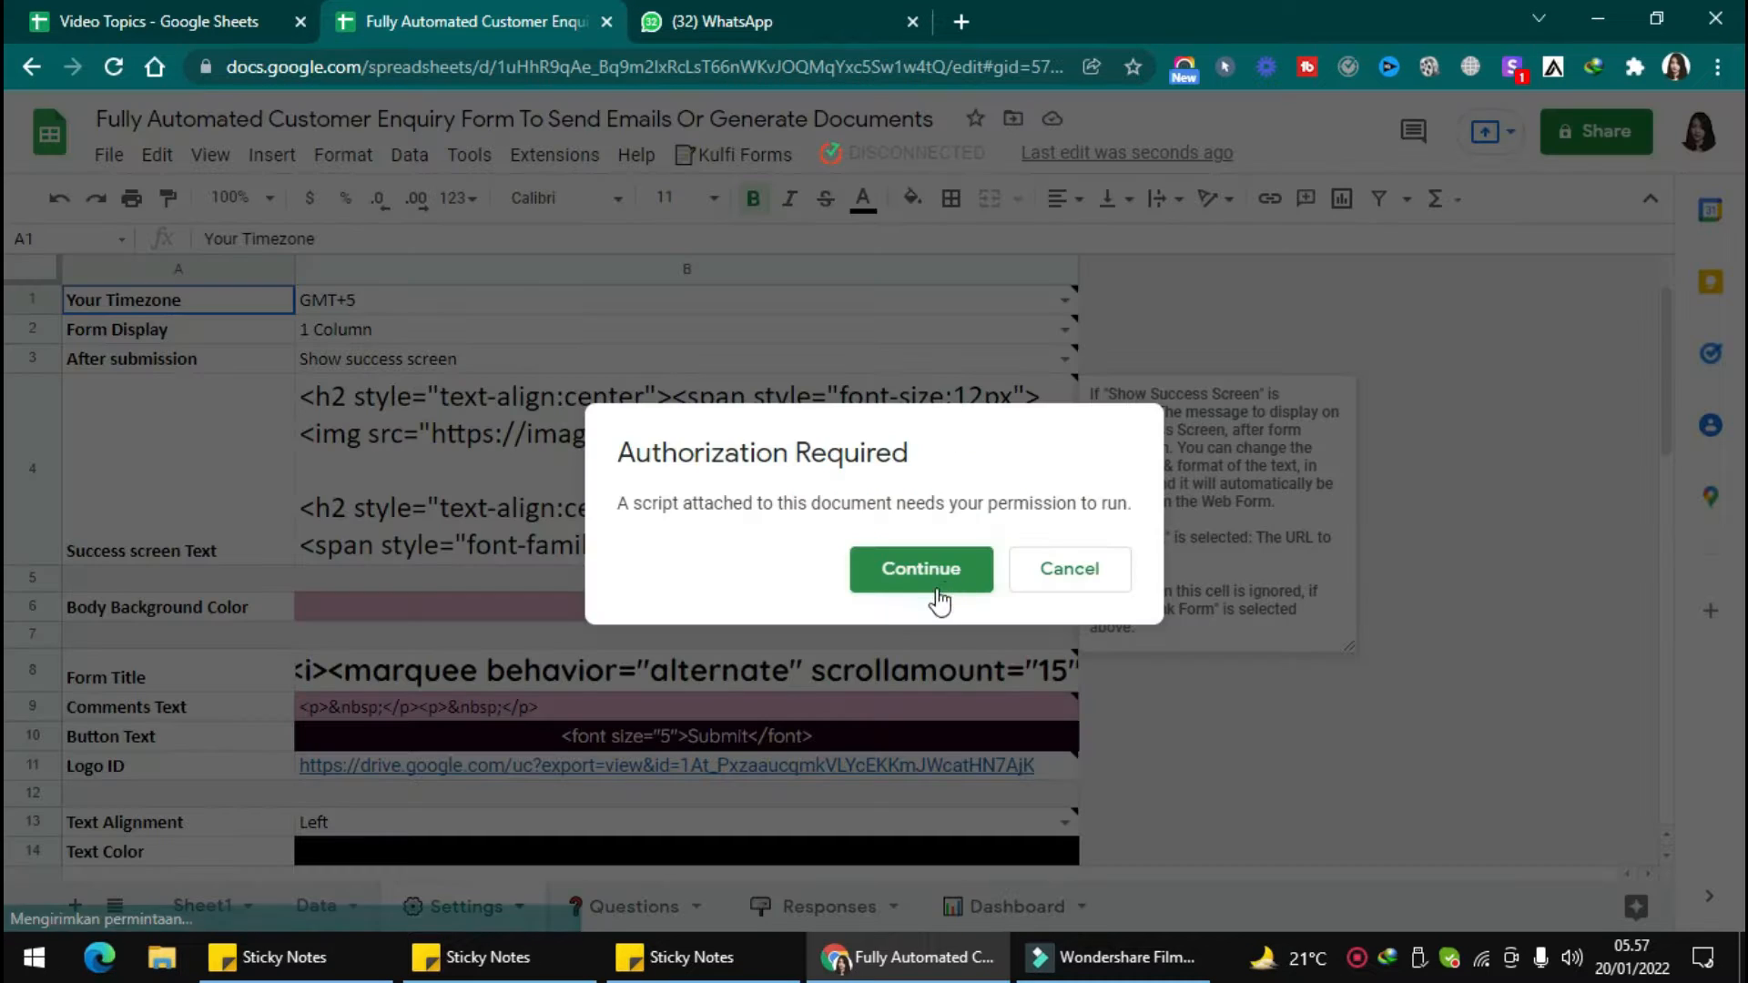
click(937, 590)
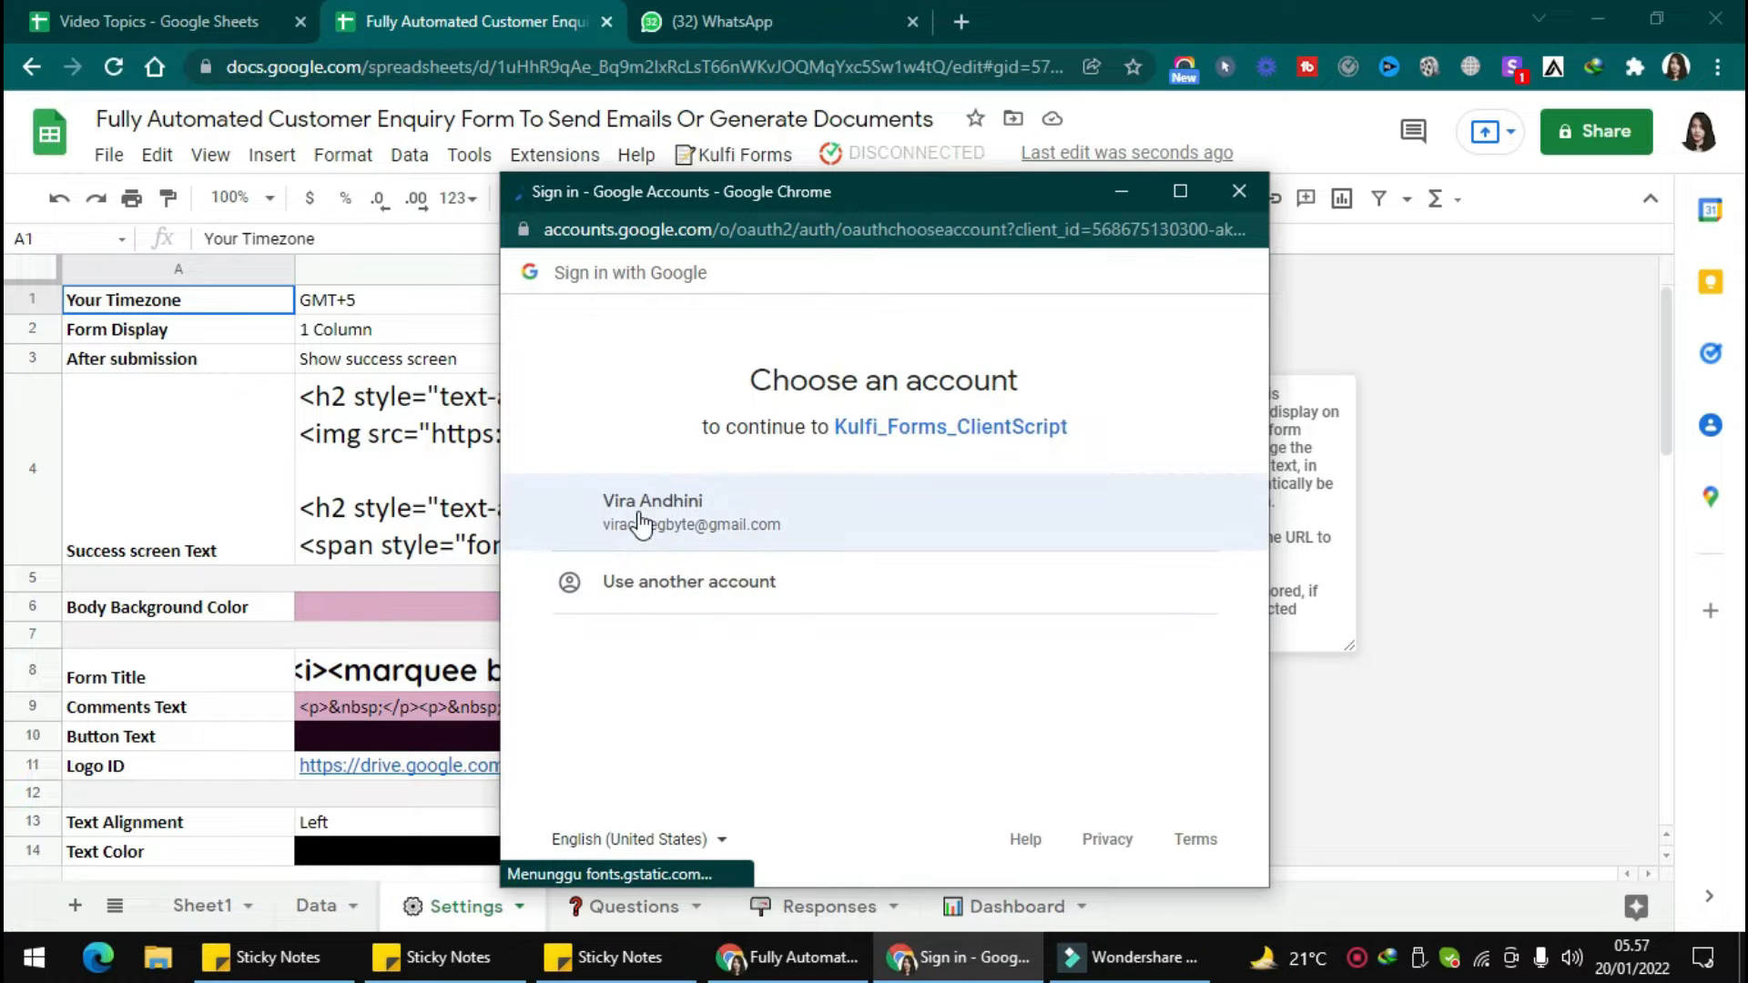
click(639, 517)
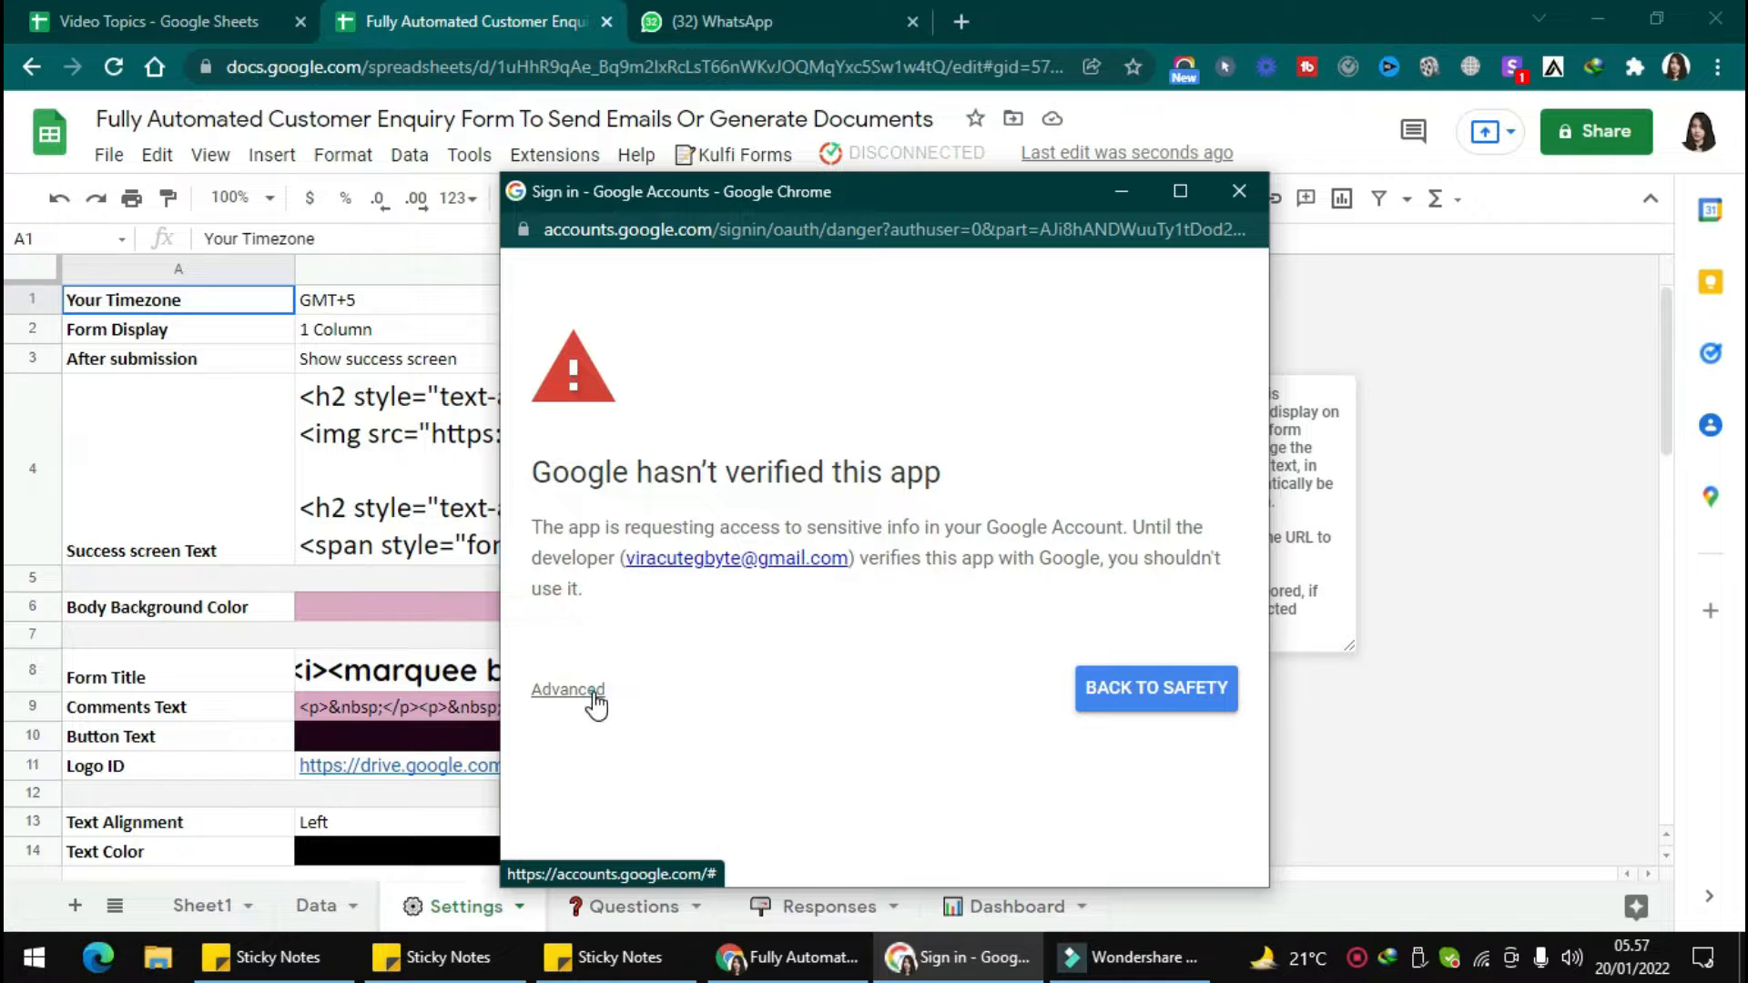
click(596, 703)
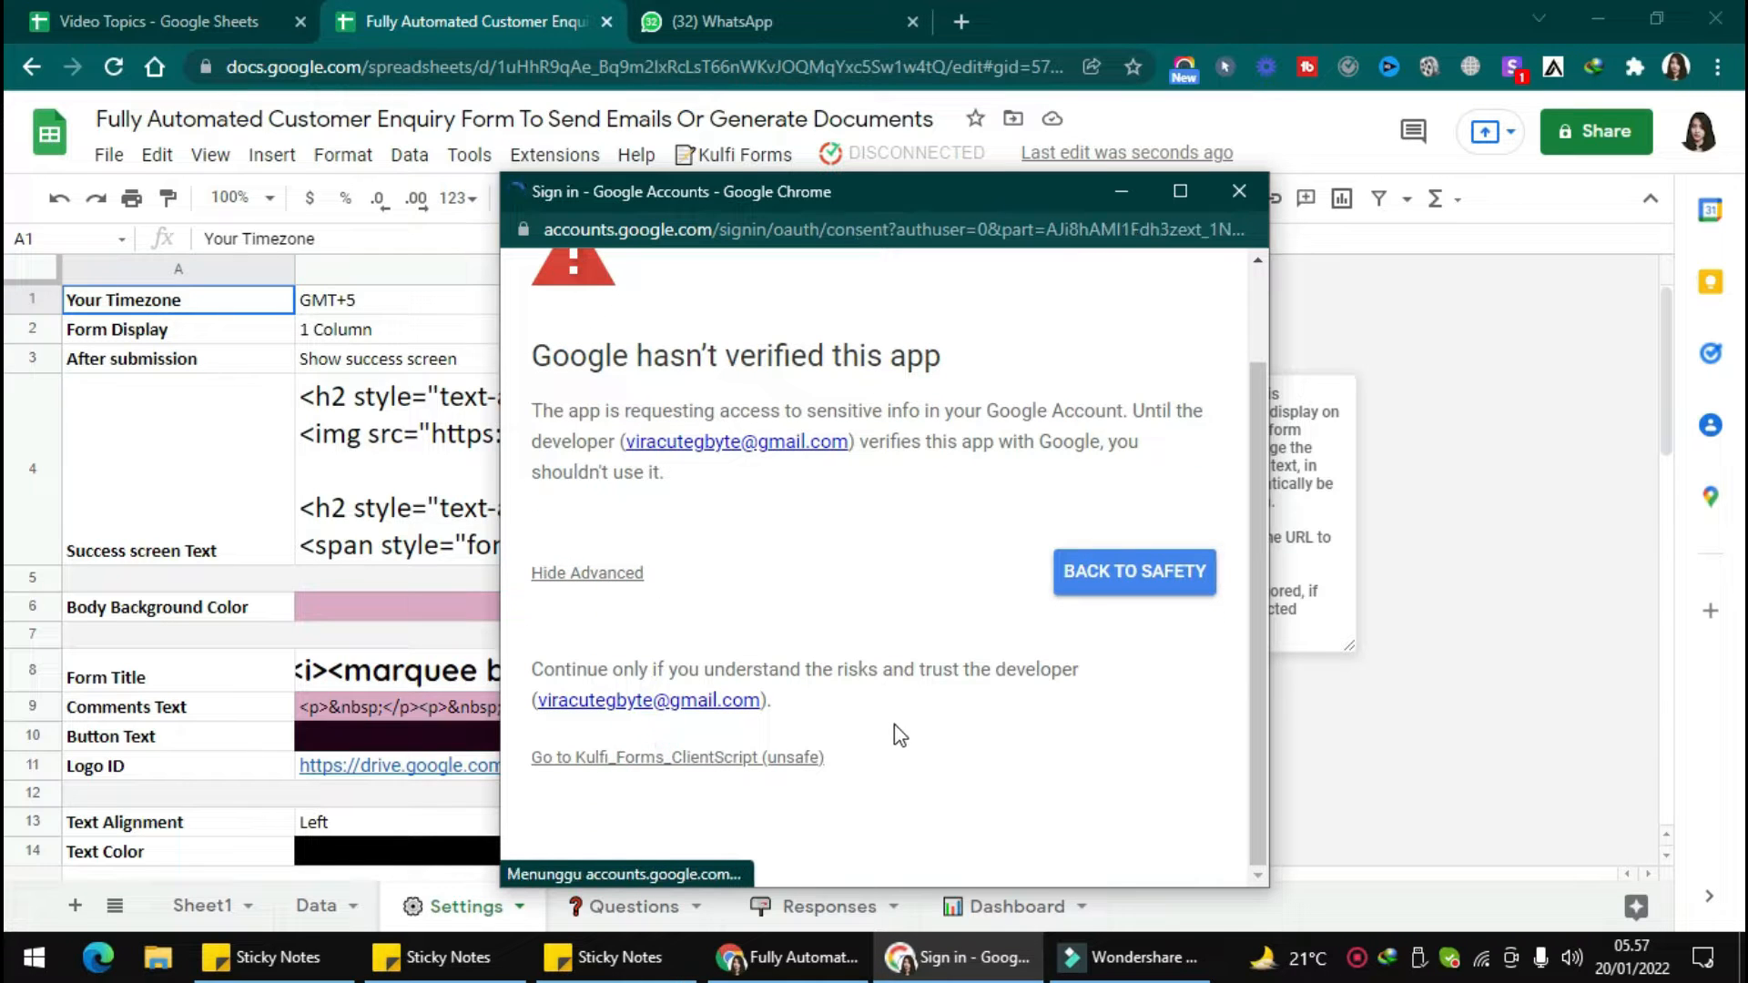
scroll(1120, 741, down, 3)
click(1109, 724)
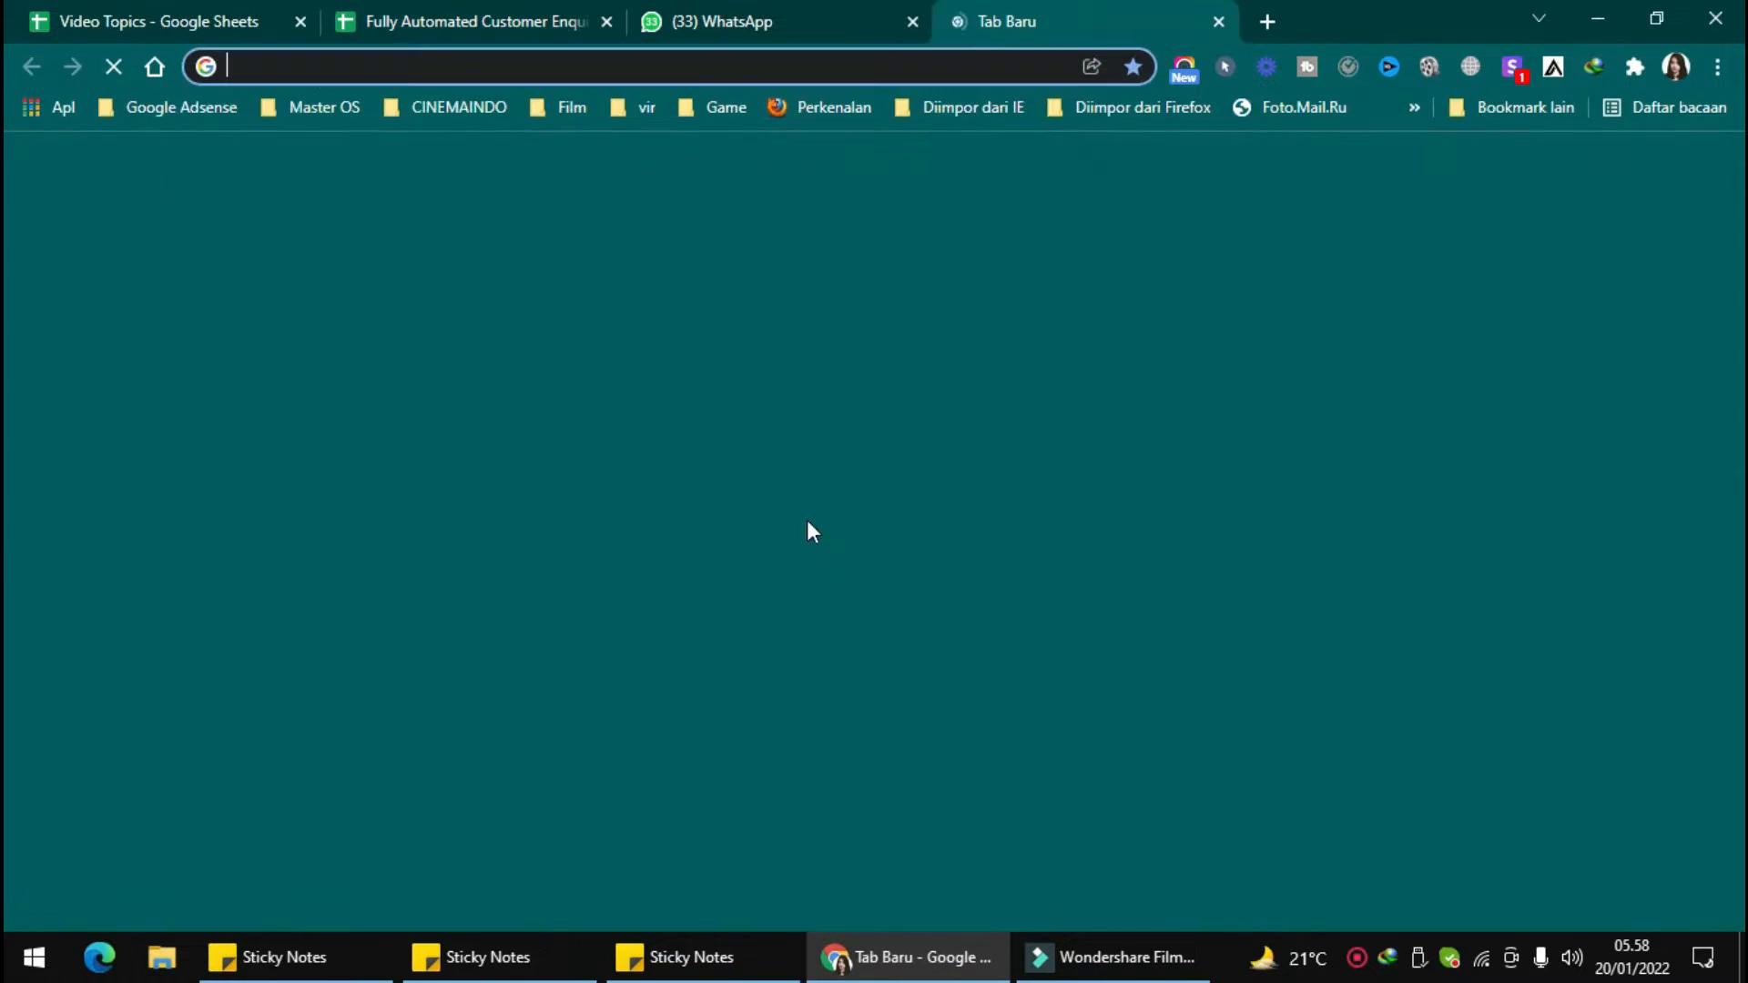
Open the generated form link in a new browser tab and examine the enquiry form's header and fields.
key(ctrl+v)
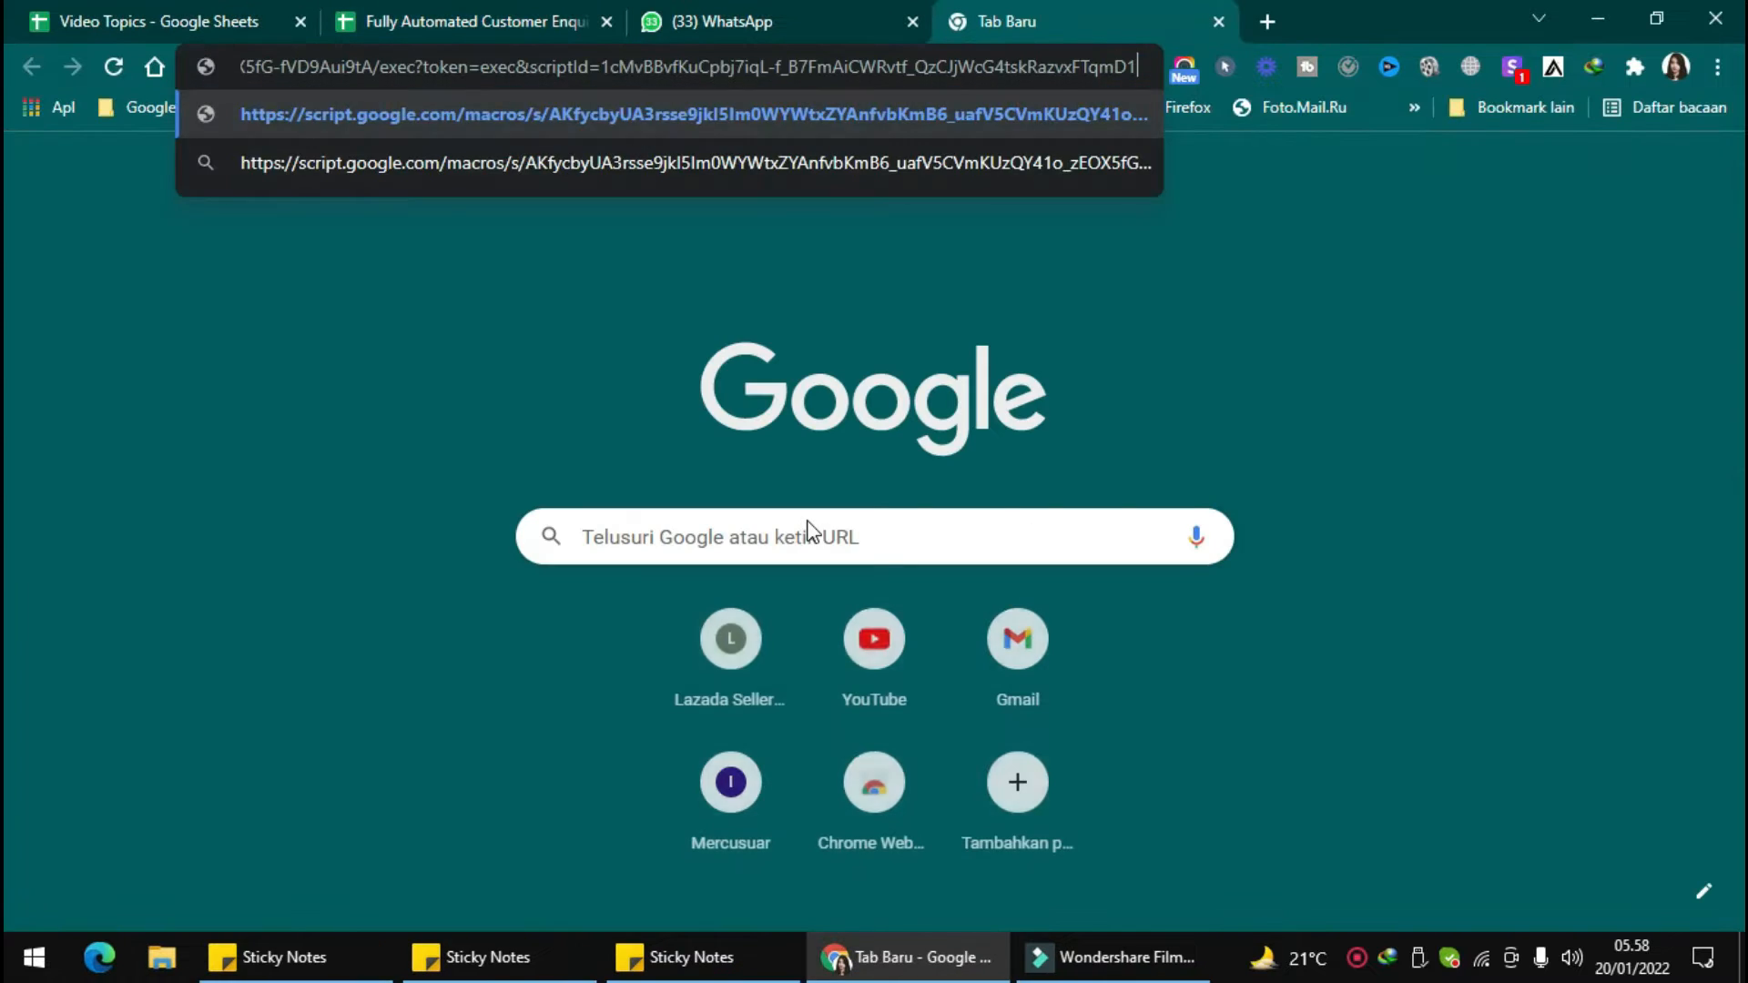
scroll(818, 522, down, 8)
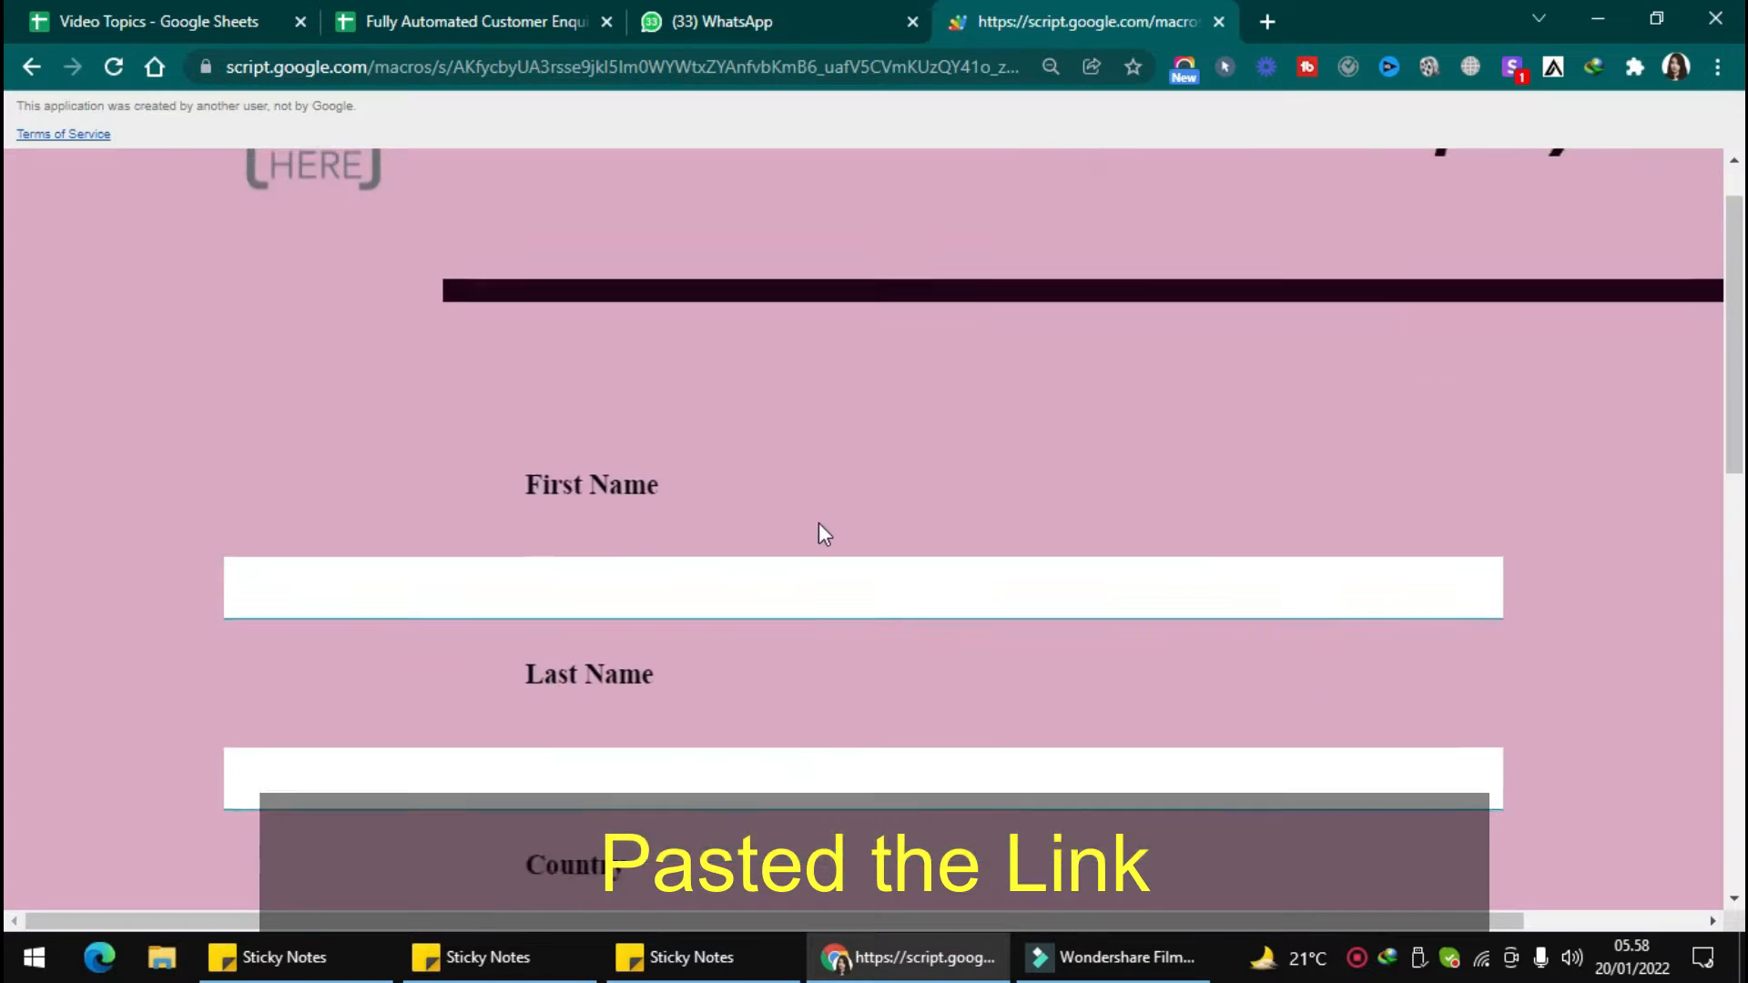
scroll(818, 523, up, 8)
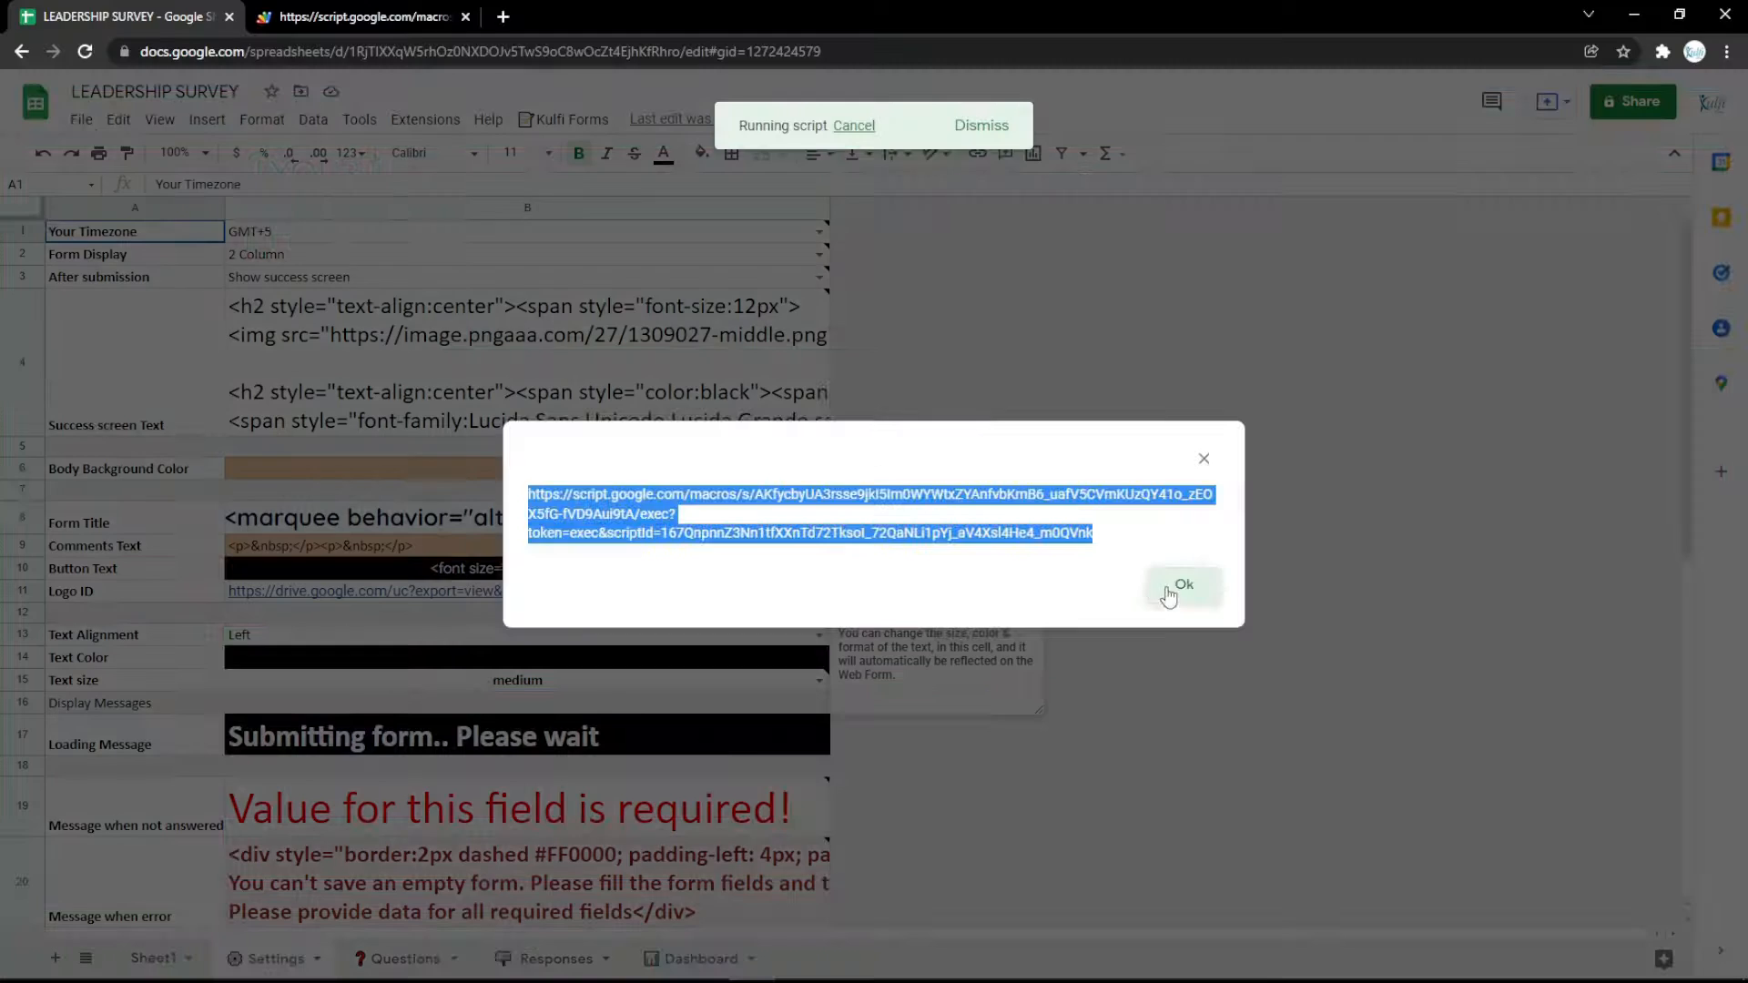
Dismiss the form link dialog, insert a row above the Department question in the Questions sheet and set its type to Text.
click(1175, 585)
click(406, 959)
click(22, 318)
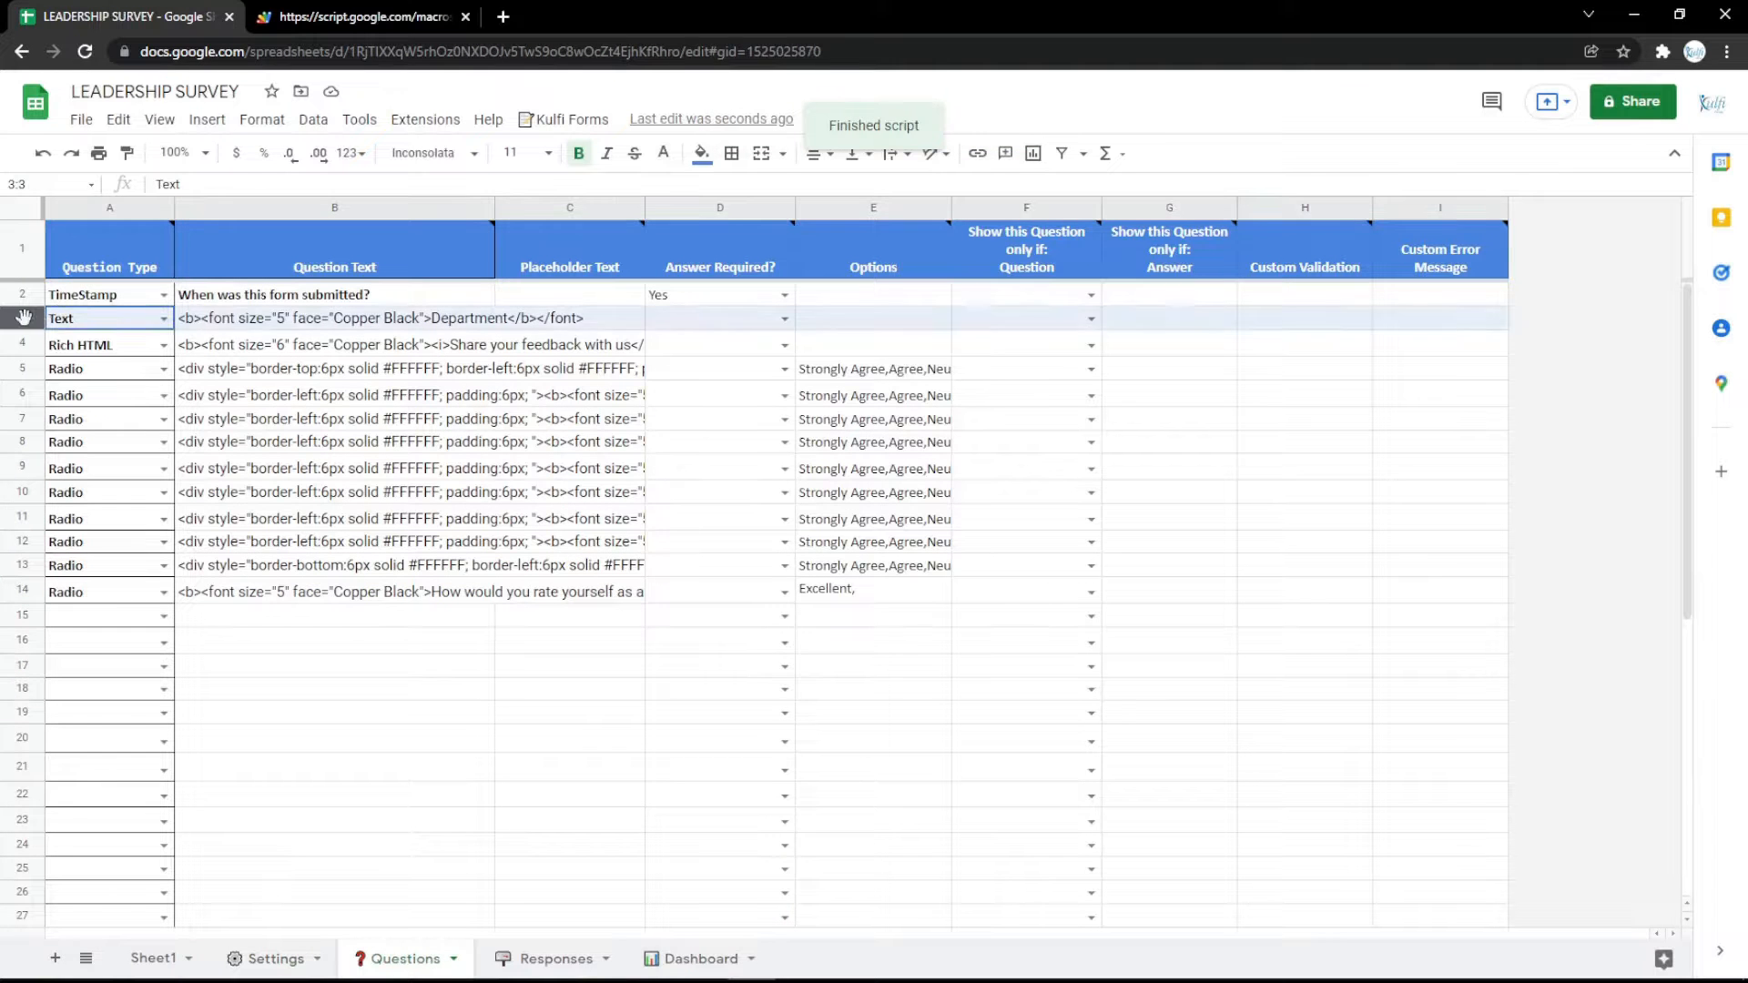
right_click(24, 319)
click(120, 484)
click(164, 319)
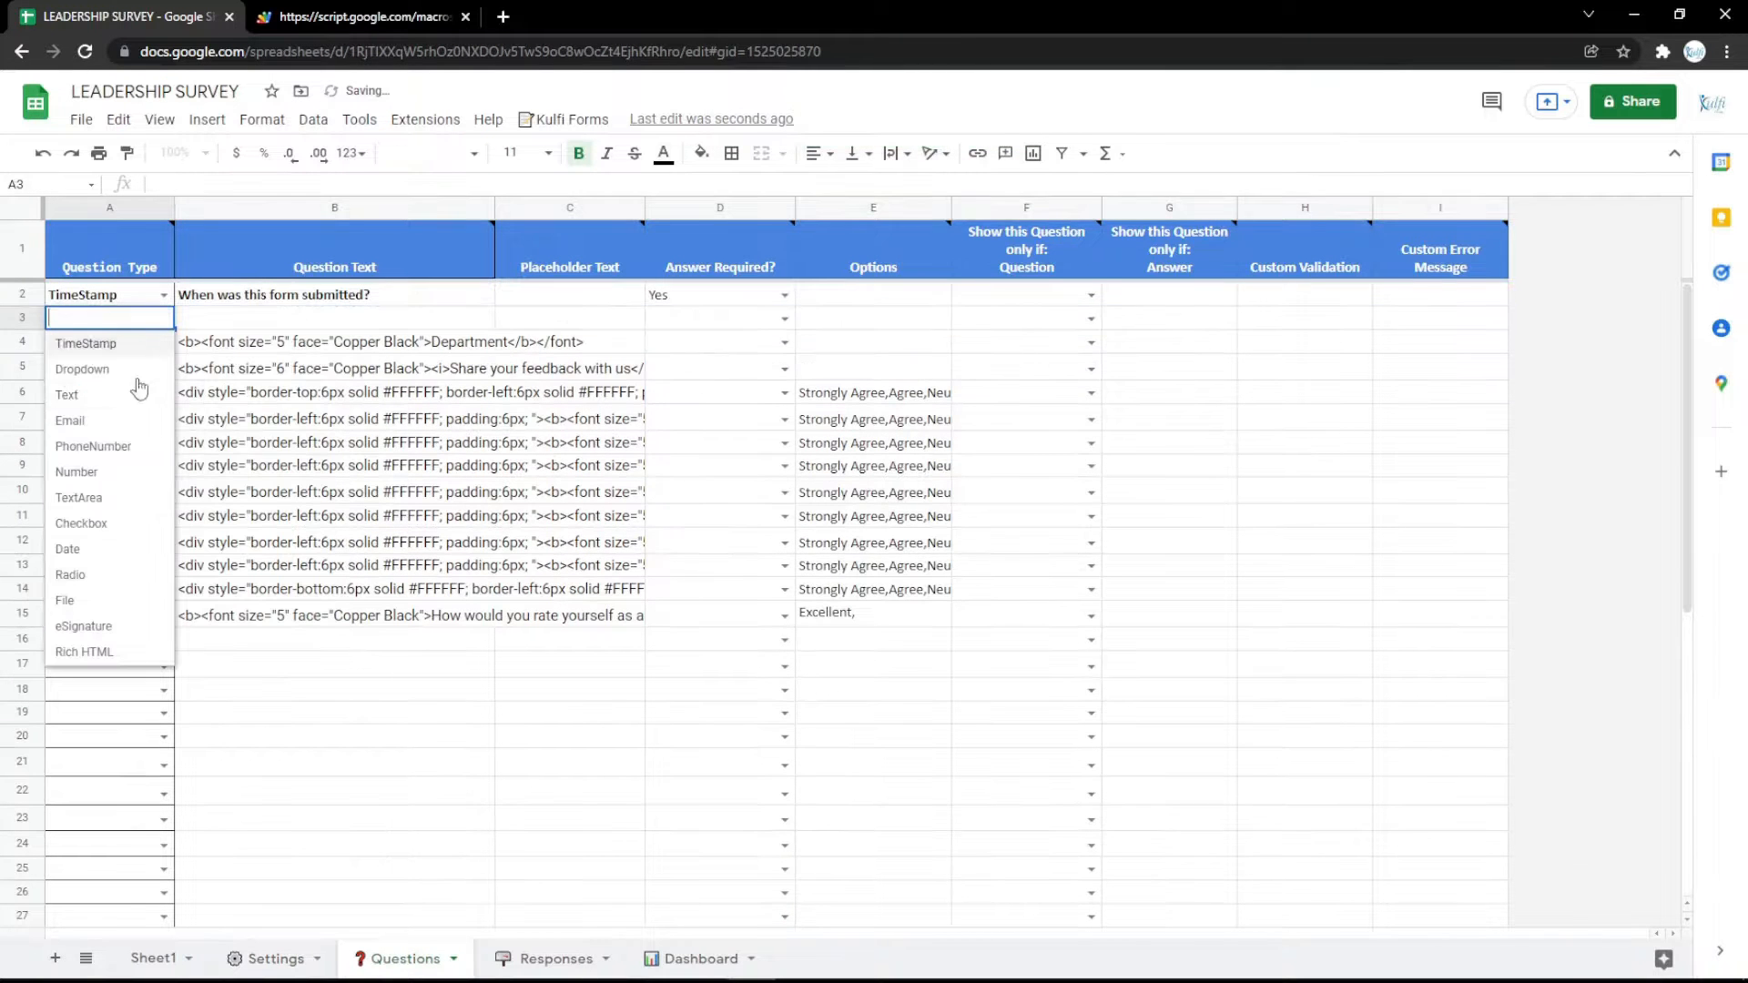
click(68, 401)
Copy the Department question text into the new row 3, replace Department with Name, and reload the survey form.
click(289, 346)
key(ctrl+c)
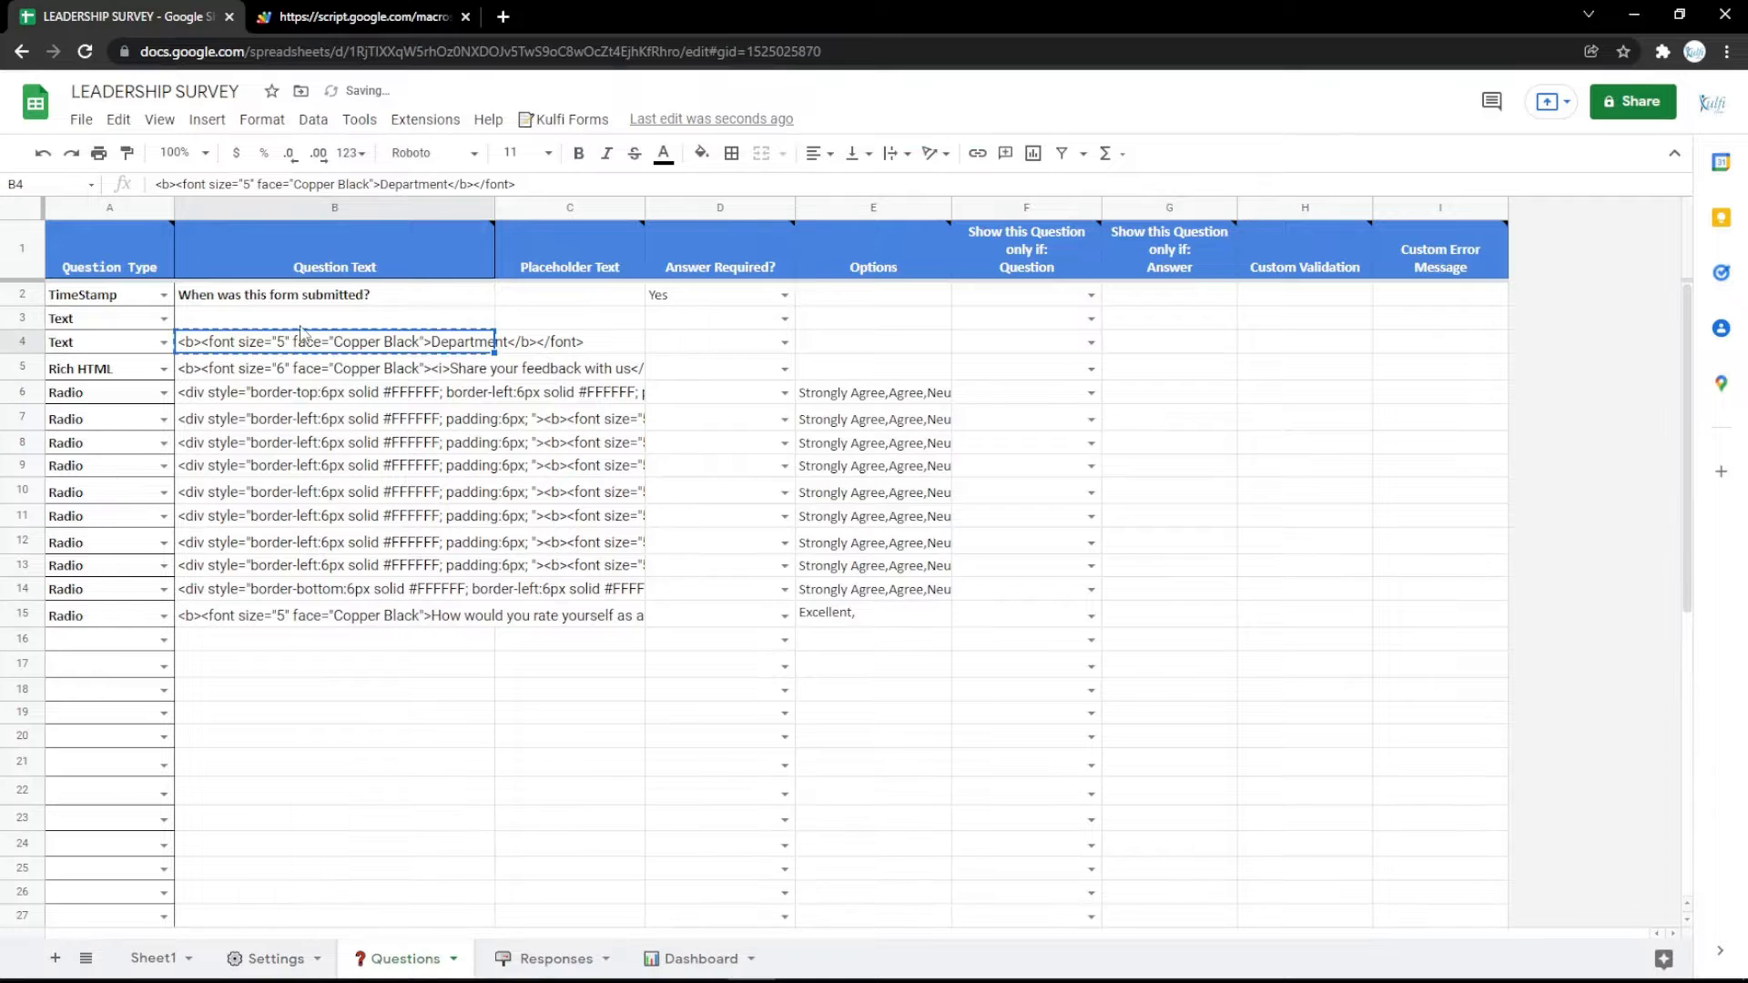
click(299, 321)
key(ctrl+v)
double_click(446, 319)
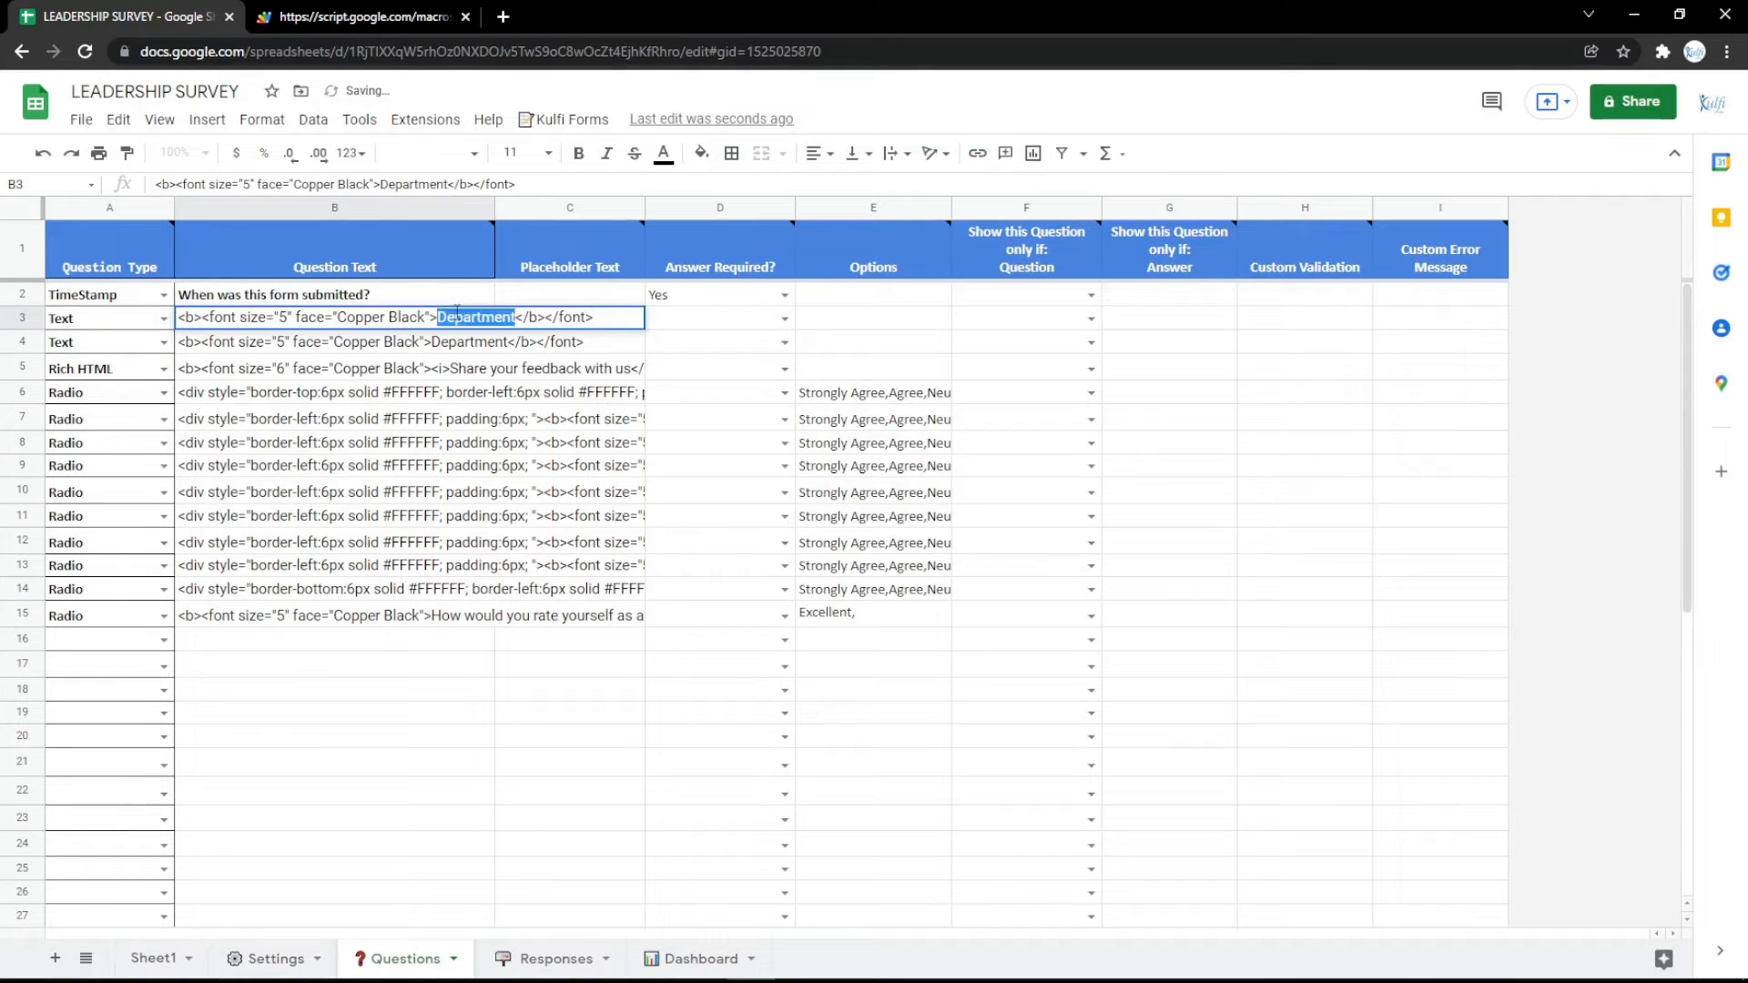
text(Name)
key(Return)
click(363, 13)
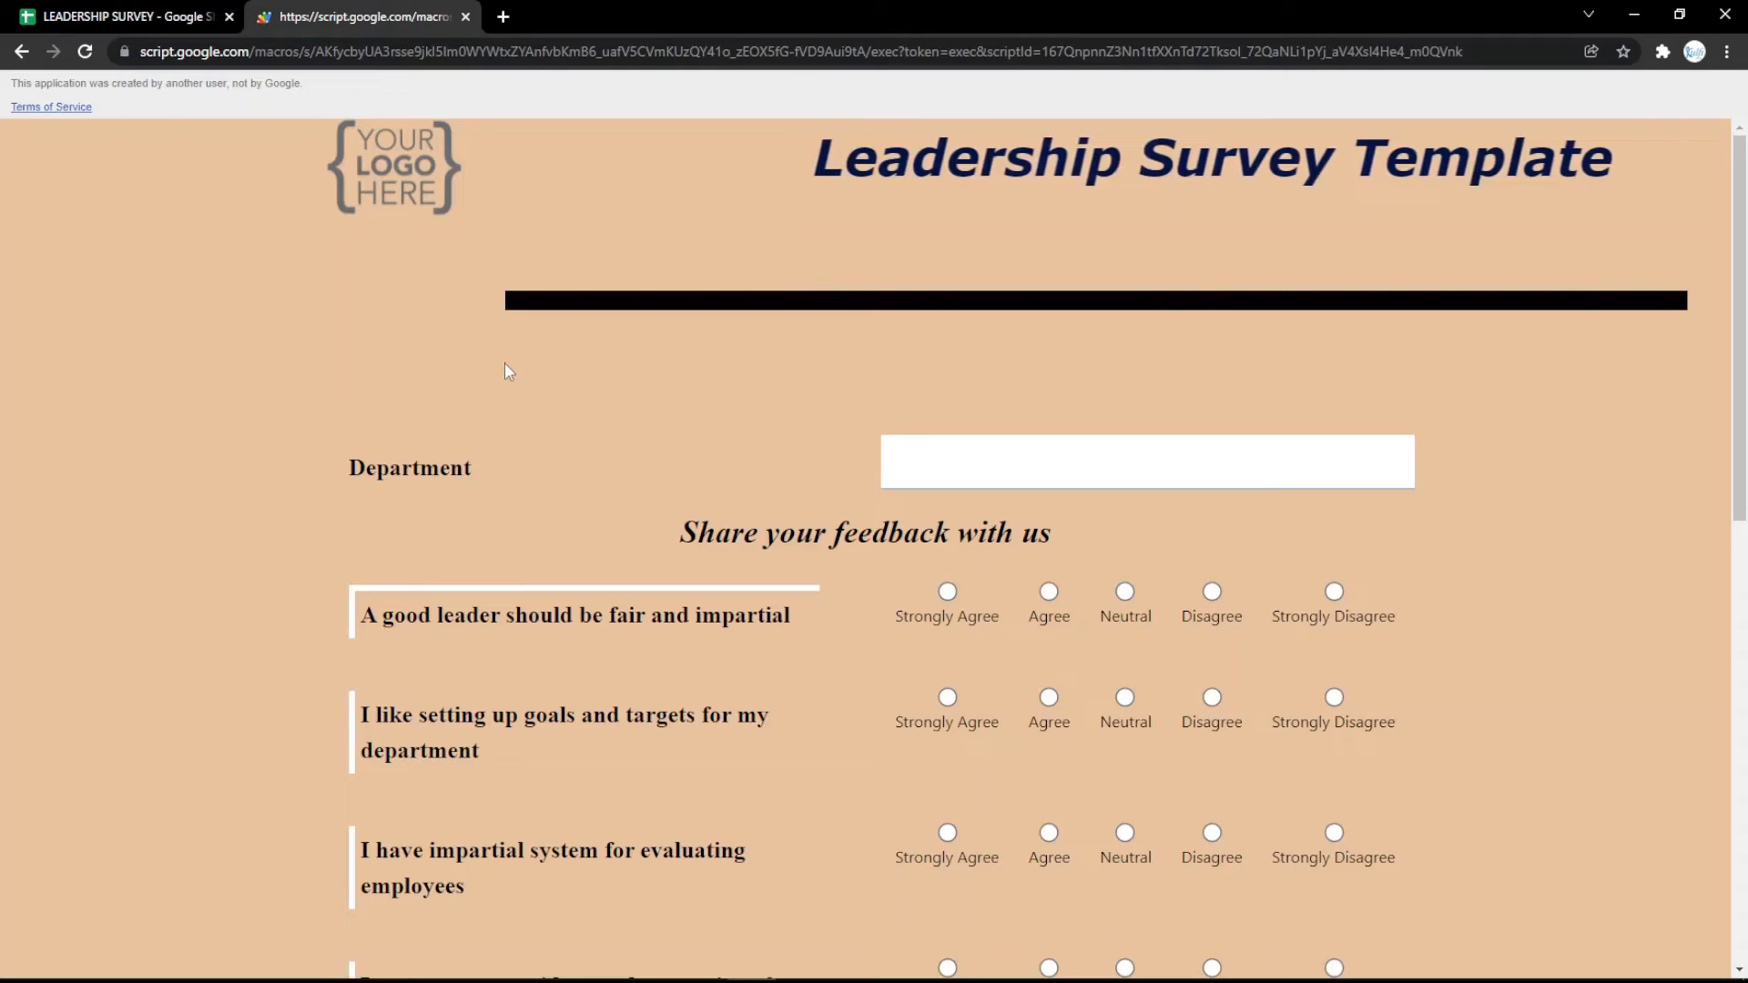
key(F5)
Change the row 3 question type to Email, replace Name with Email in its question text, and reload the survey form.
click(145, 15)
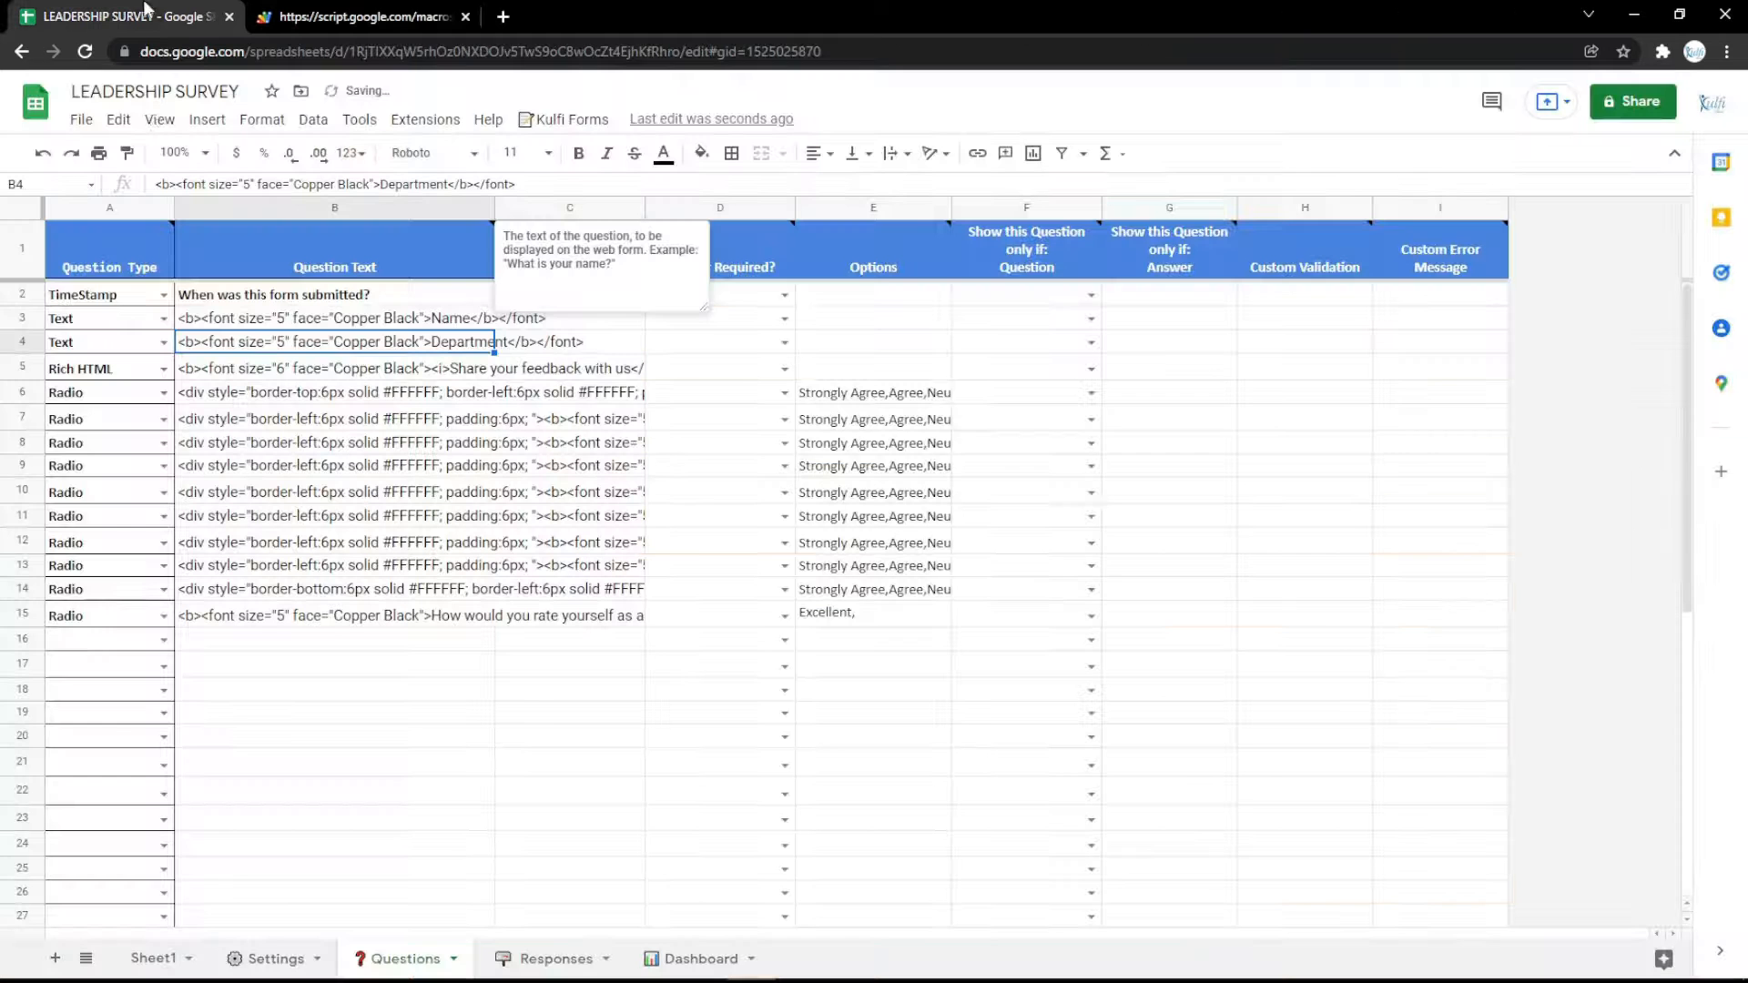
click(164, 318)
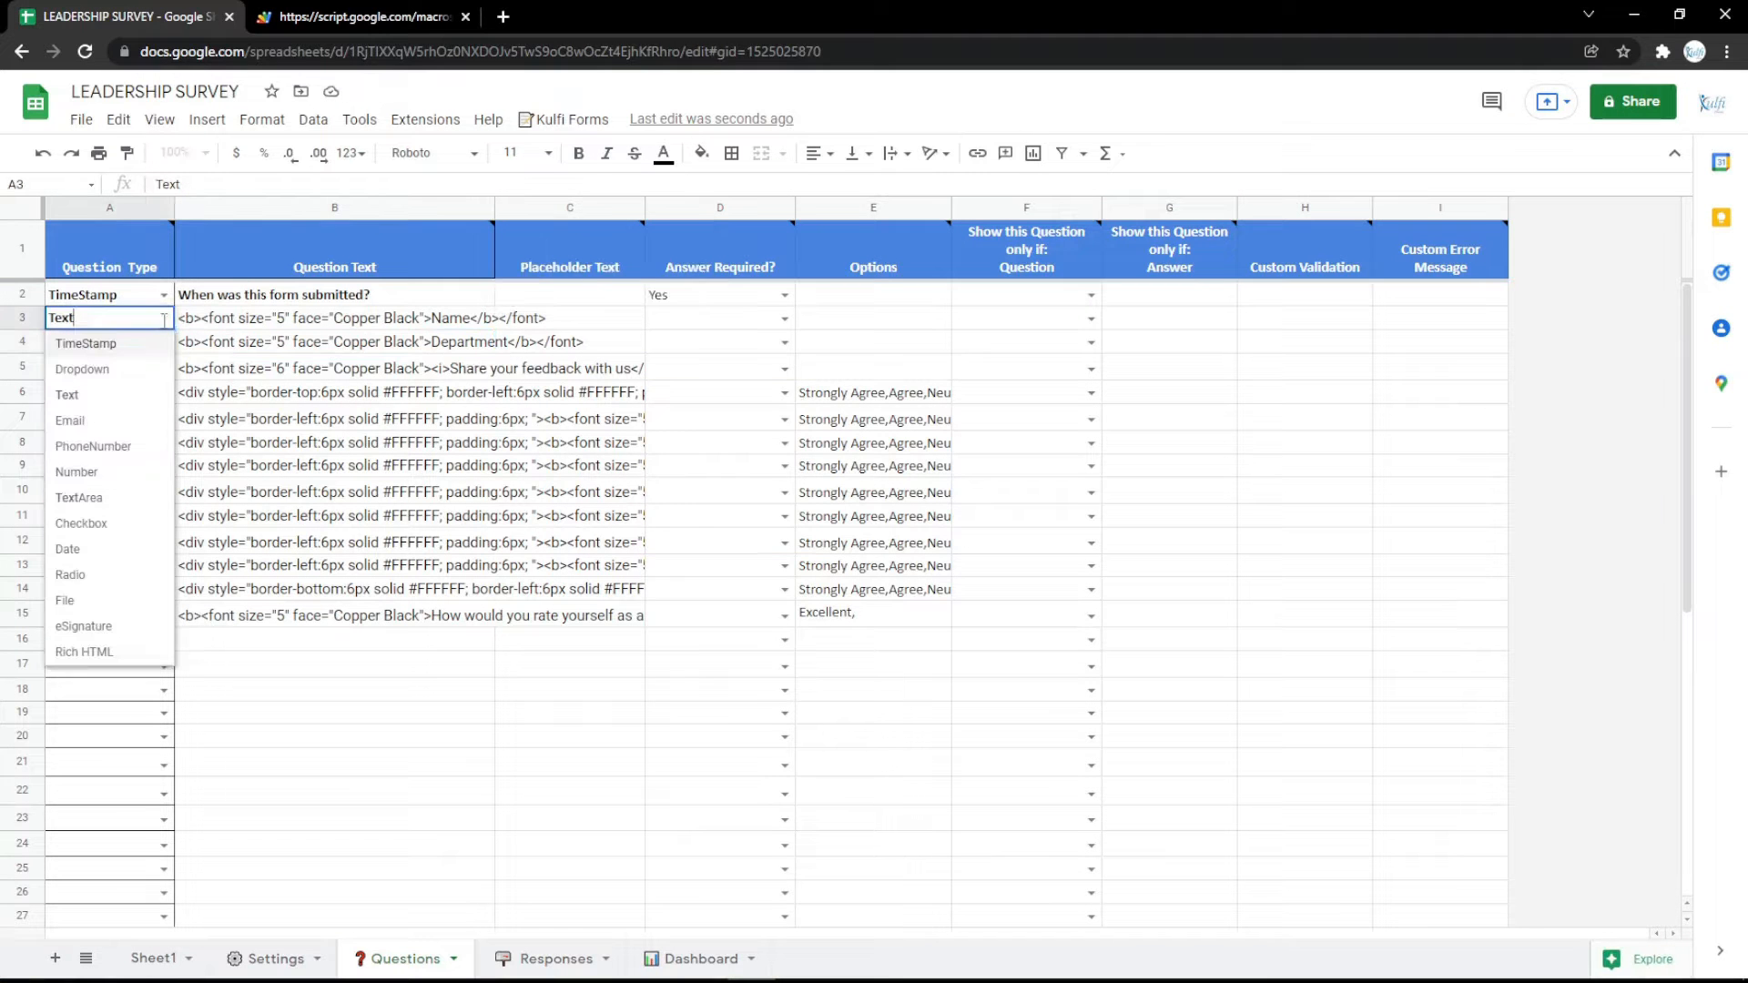
click(82, 428)
double_click(346, 323)
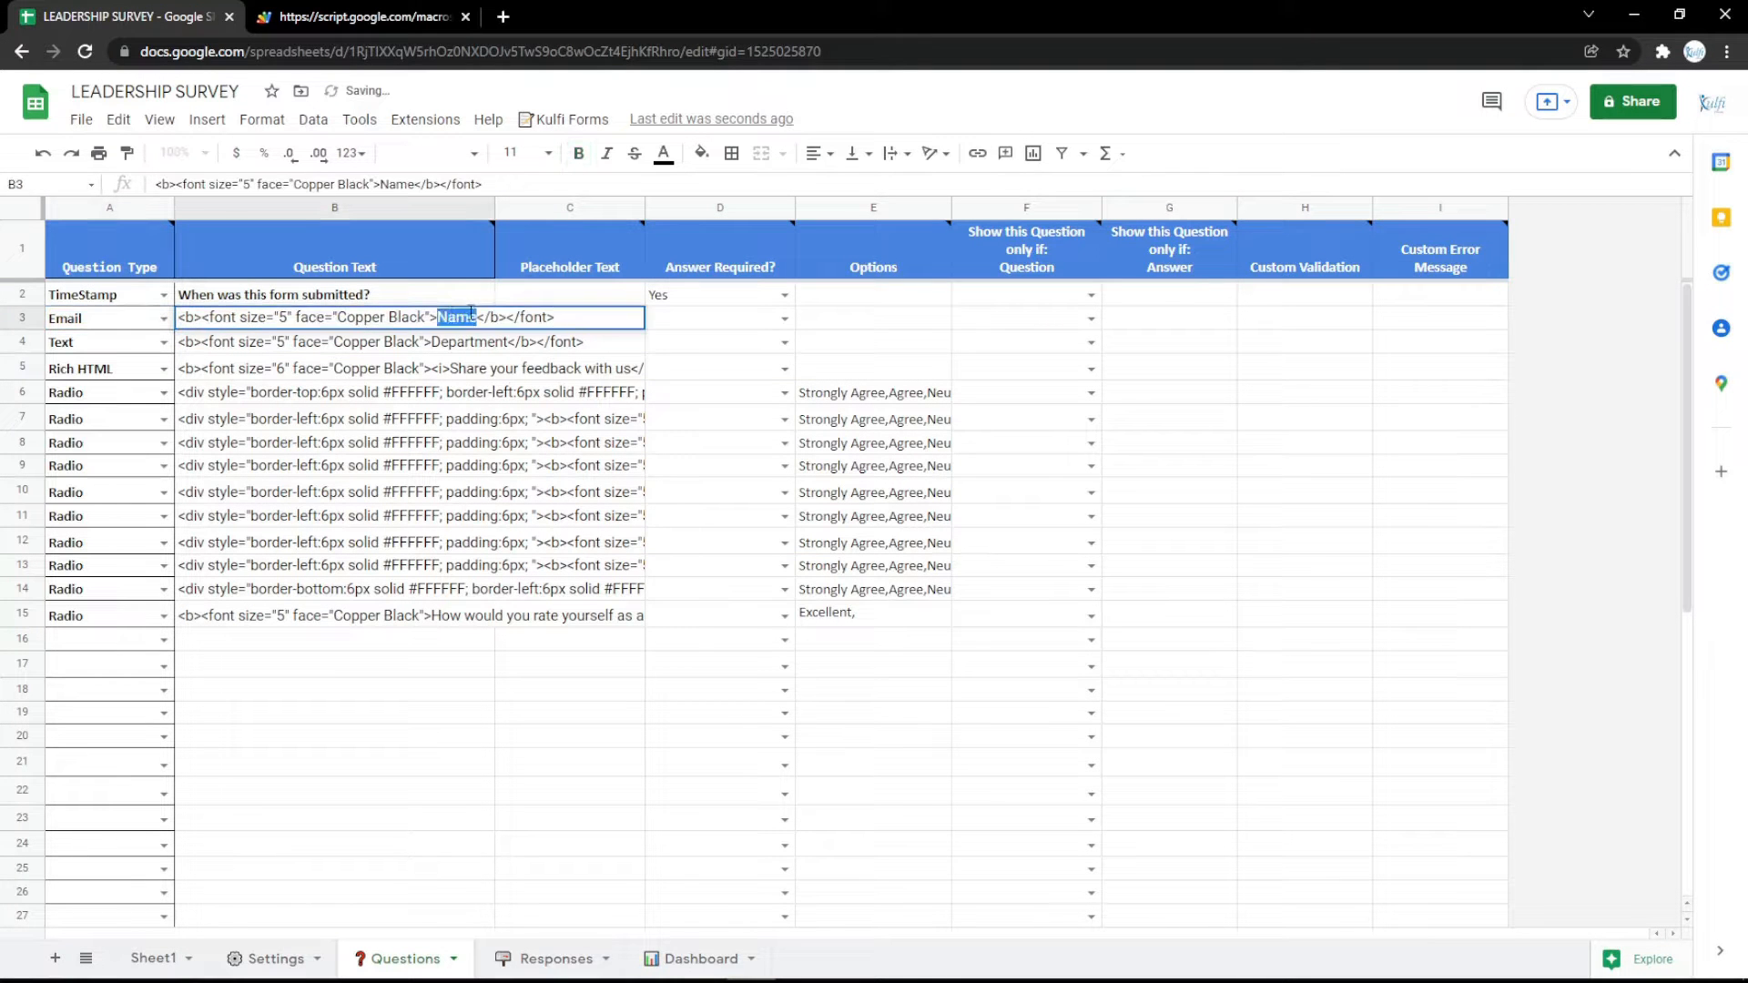
text(l)
key(Return)
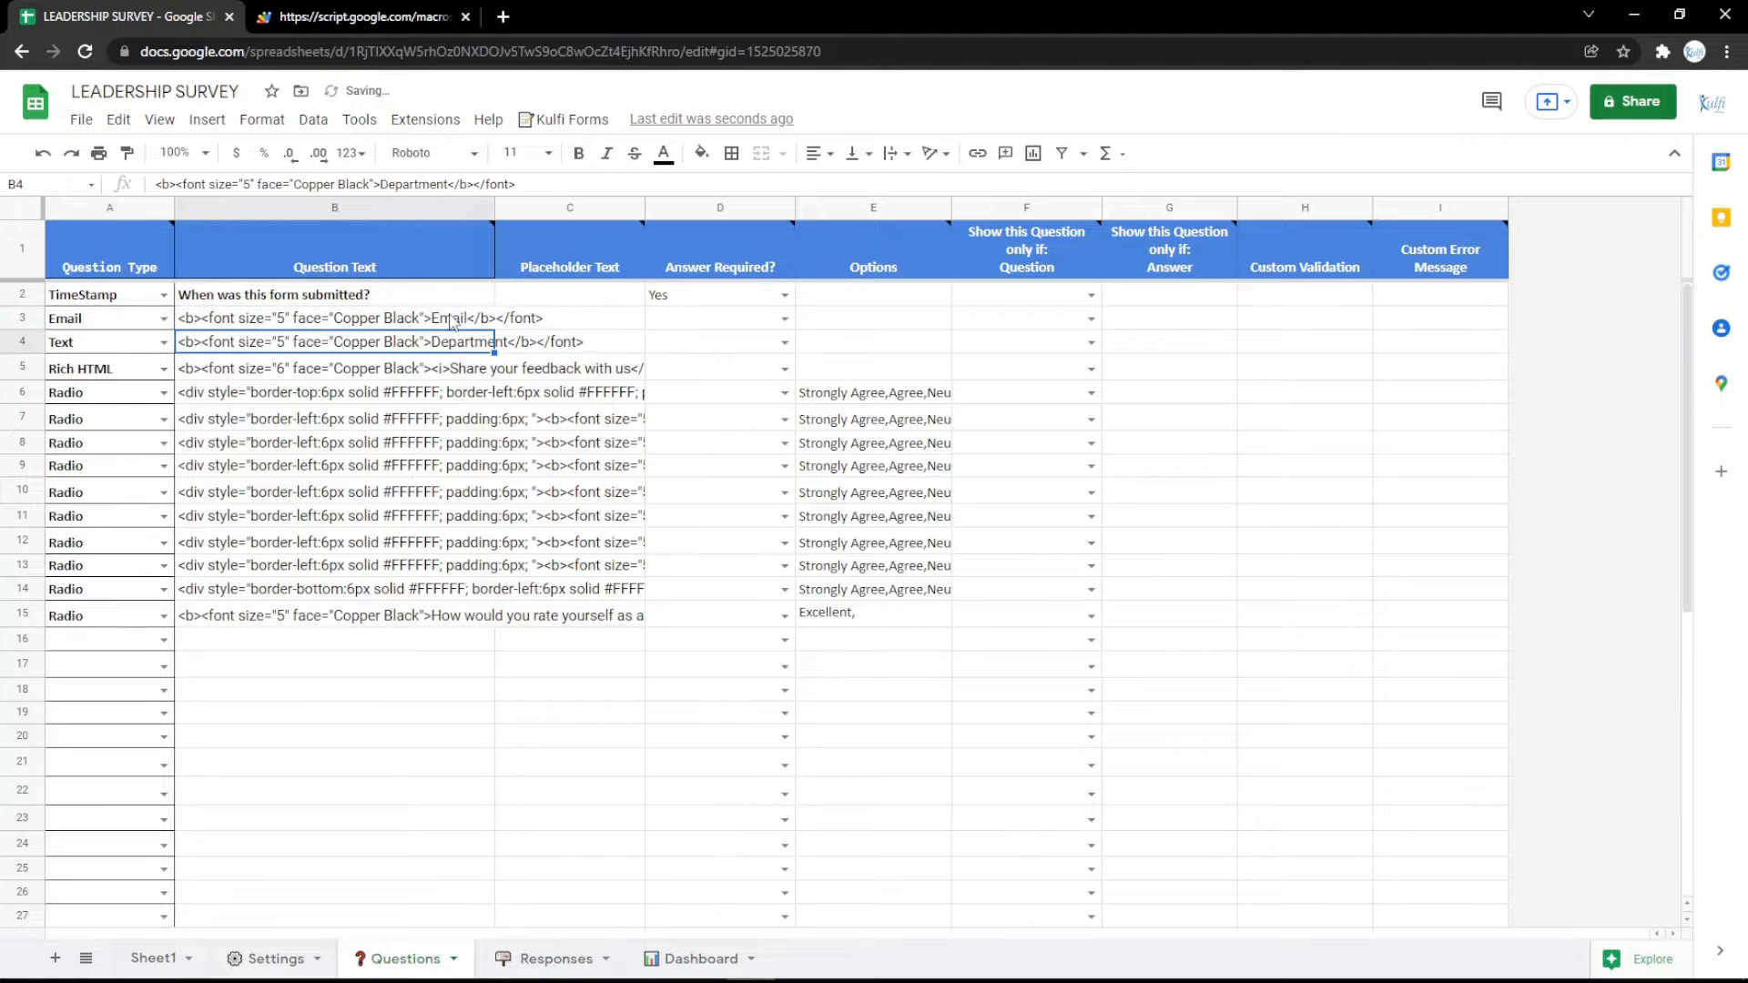
click(402, 16)
key(F5)
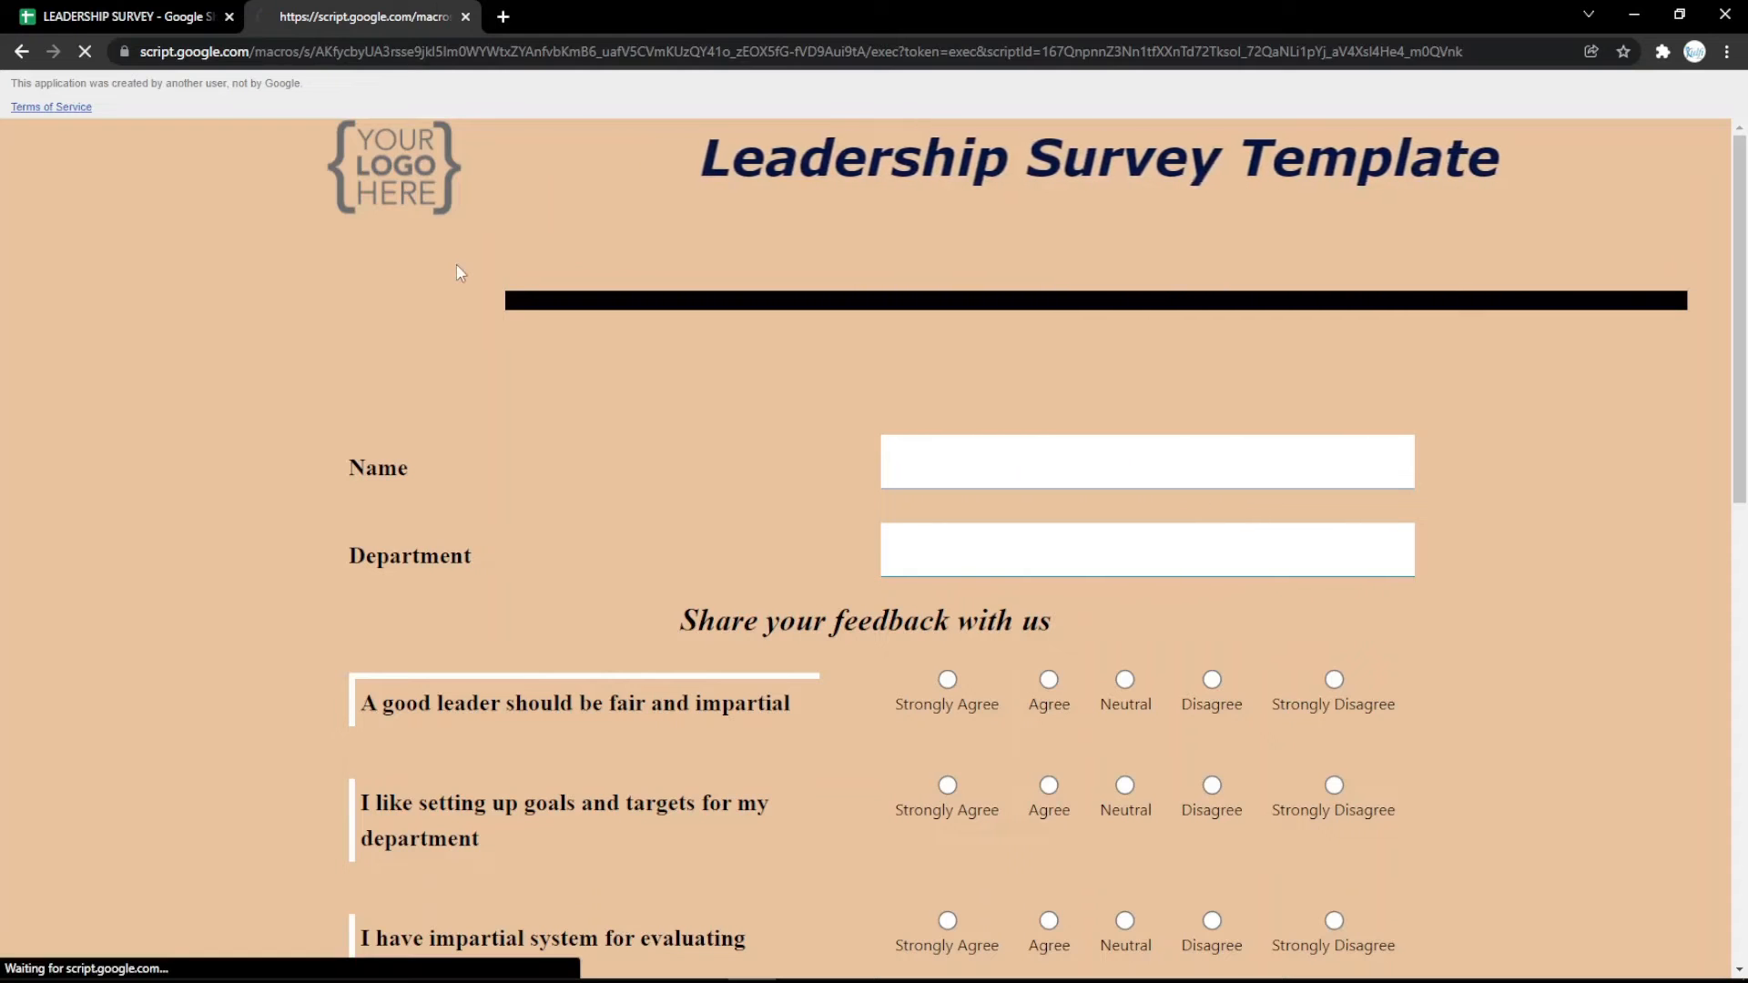
Change the row 3 question type to PhoneNumber, reword its label as Phone Number, and reload the survey form.
click(123, 16)
click(164, 318)
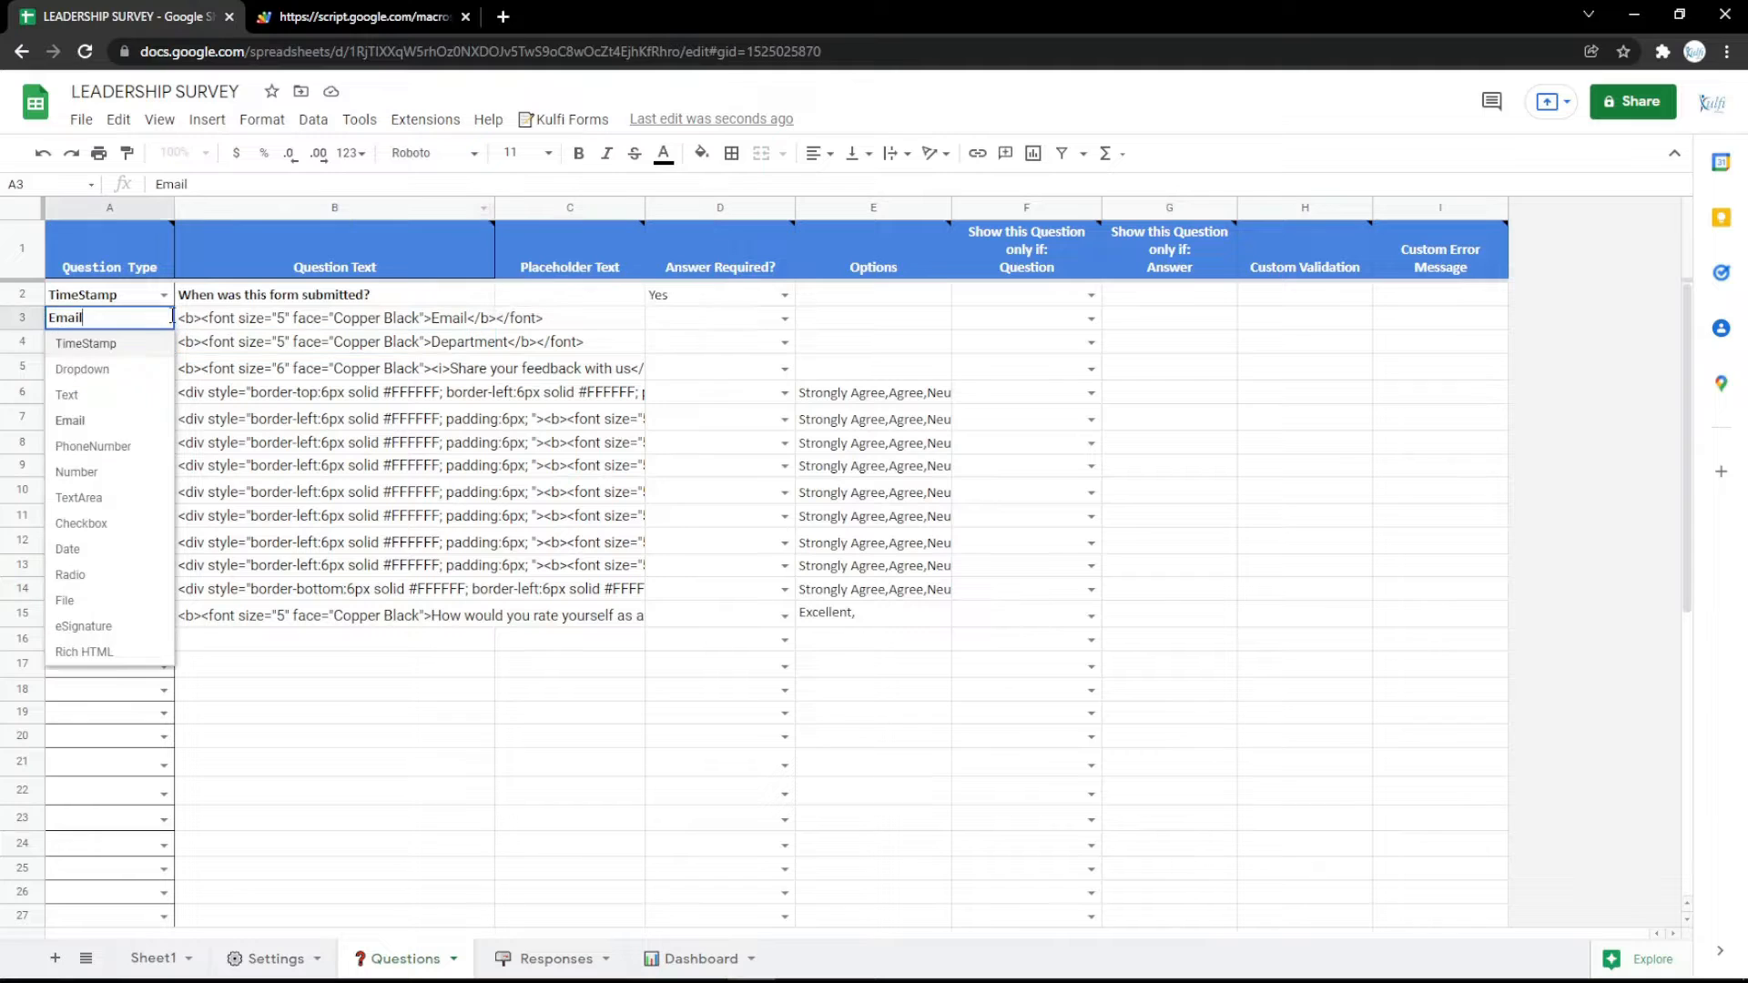
click(81, 446)
double_click(466, 319)
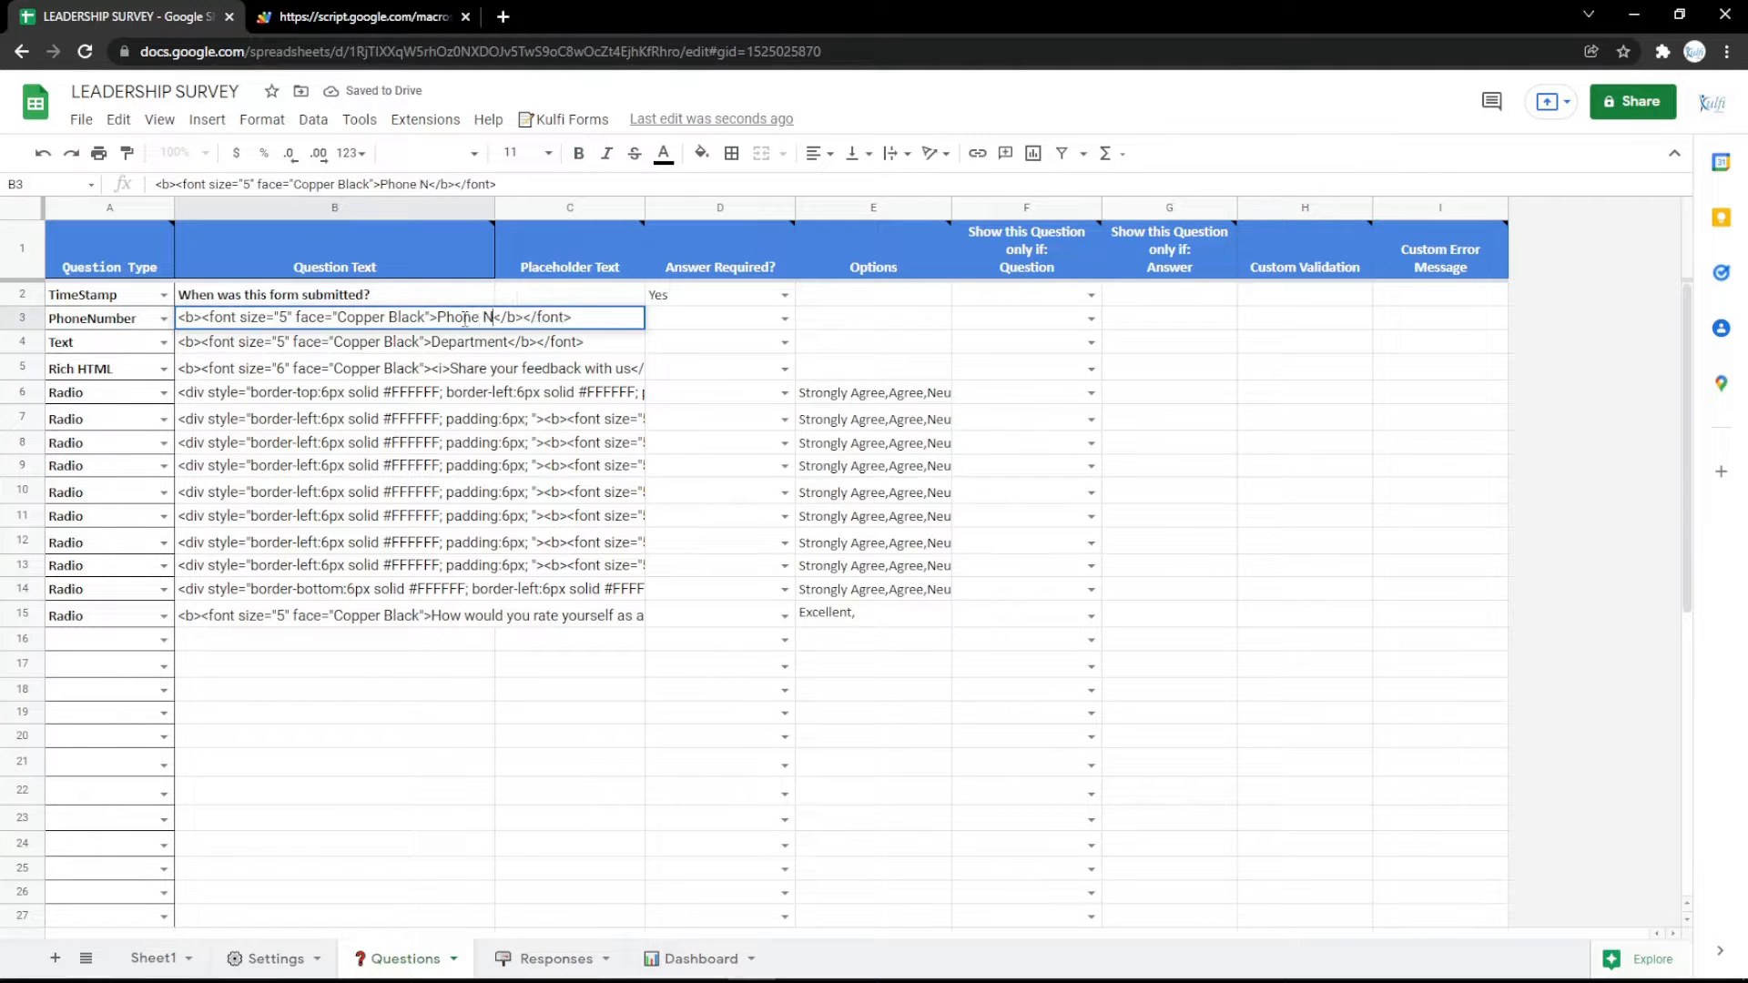
key(Return)
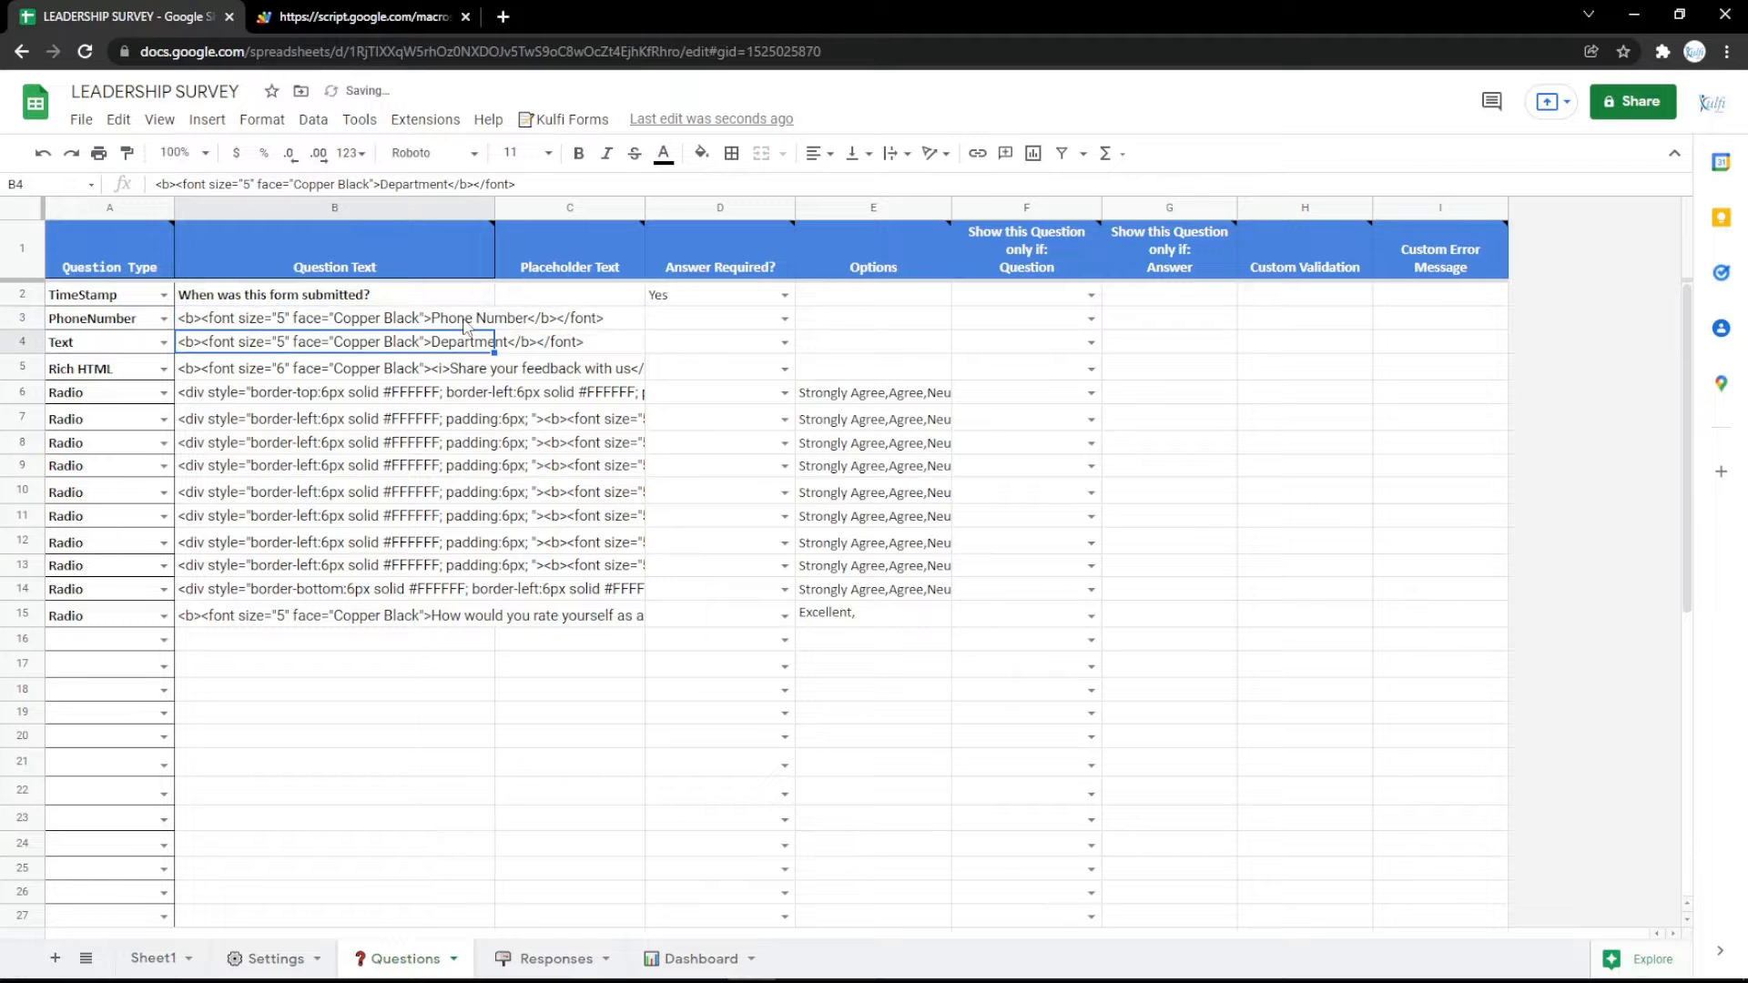
click(406, 17)
key(F5)
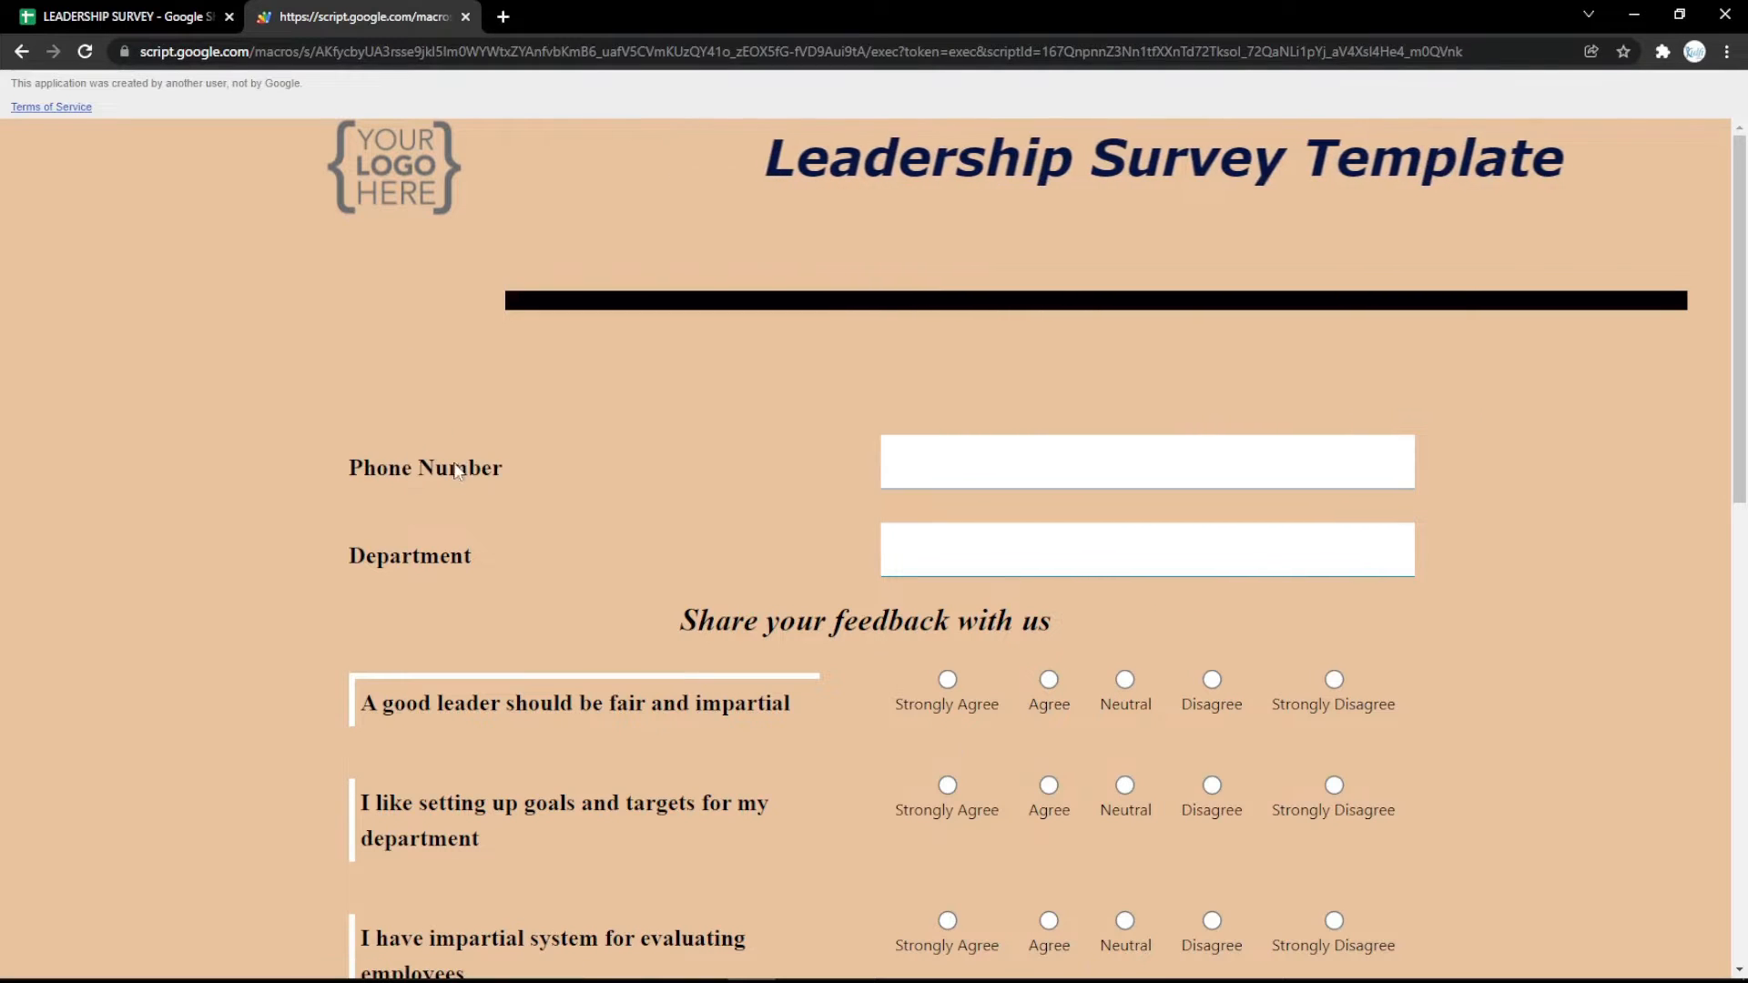
Change the row 3 question type to TextArea, reword its label as Address, and reload the survey form.
click(64, 13)
click(164, 318)
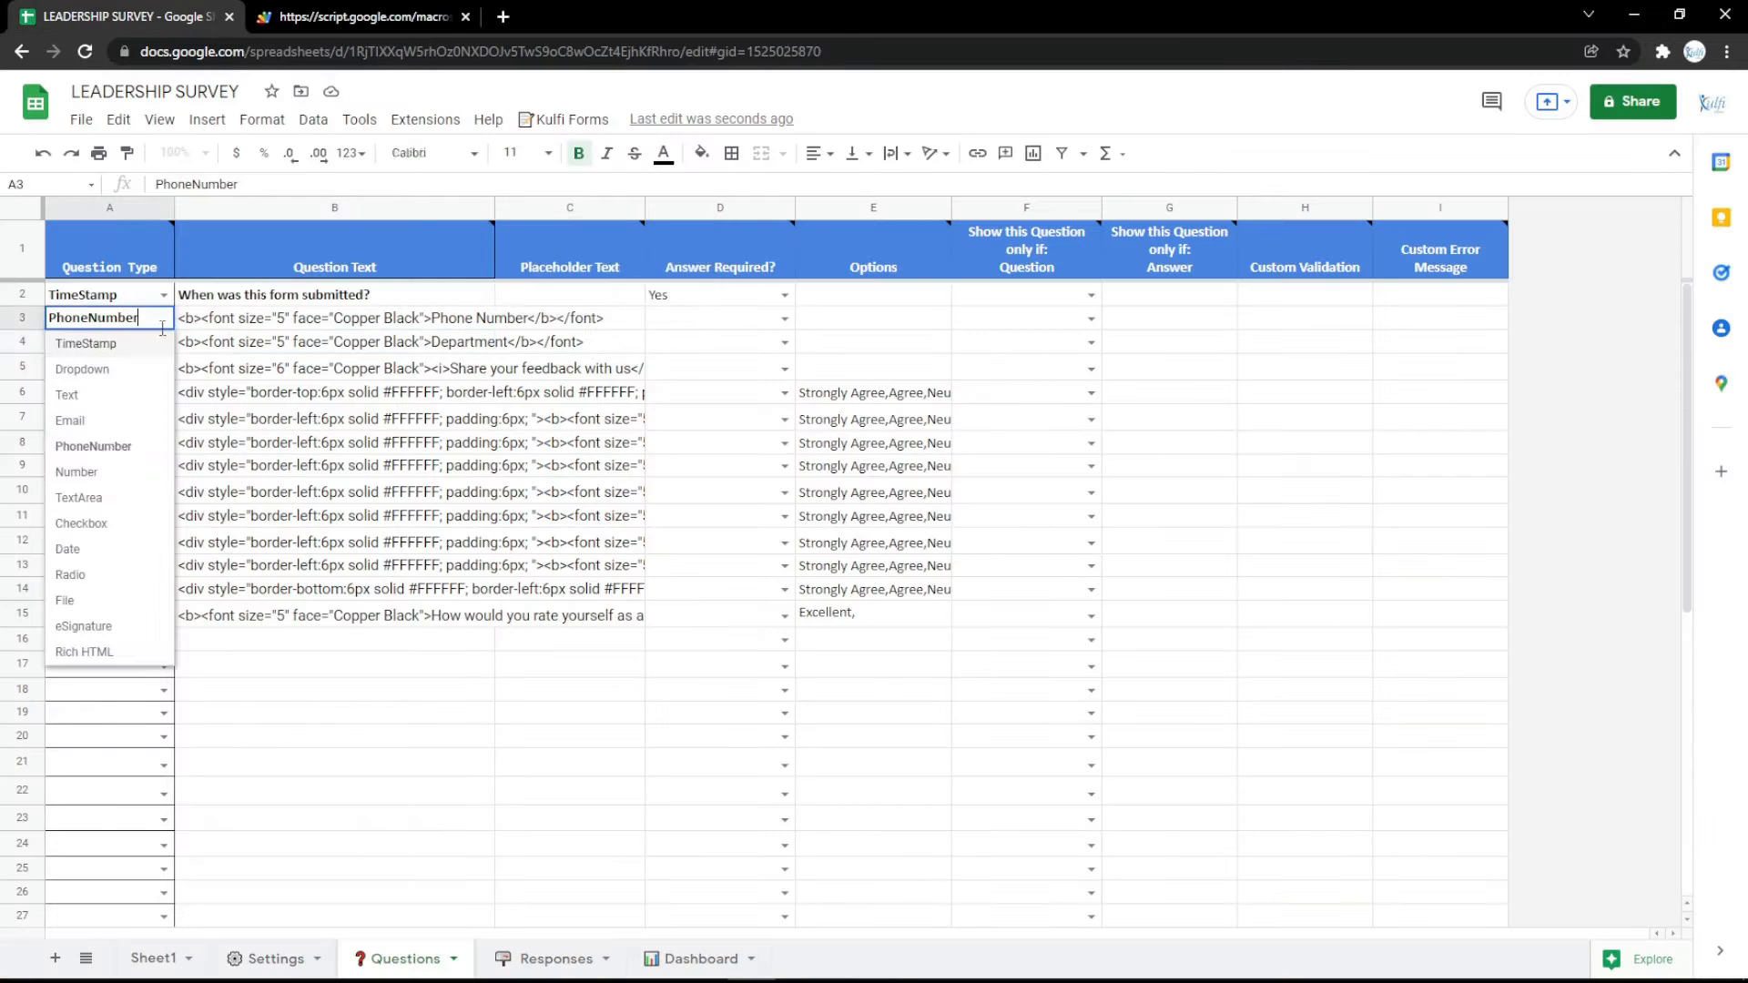
click(105, 473)
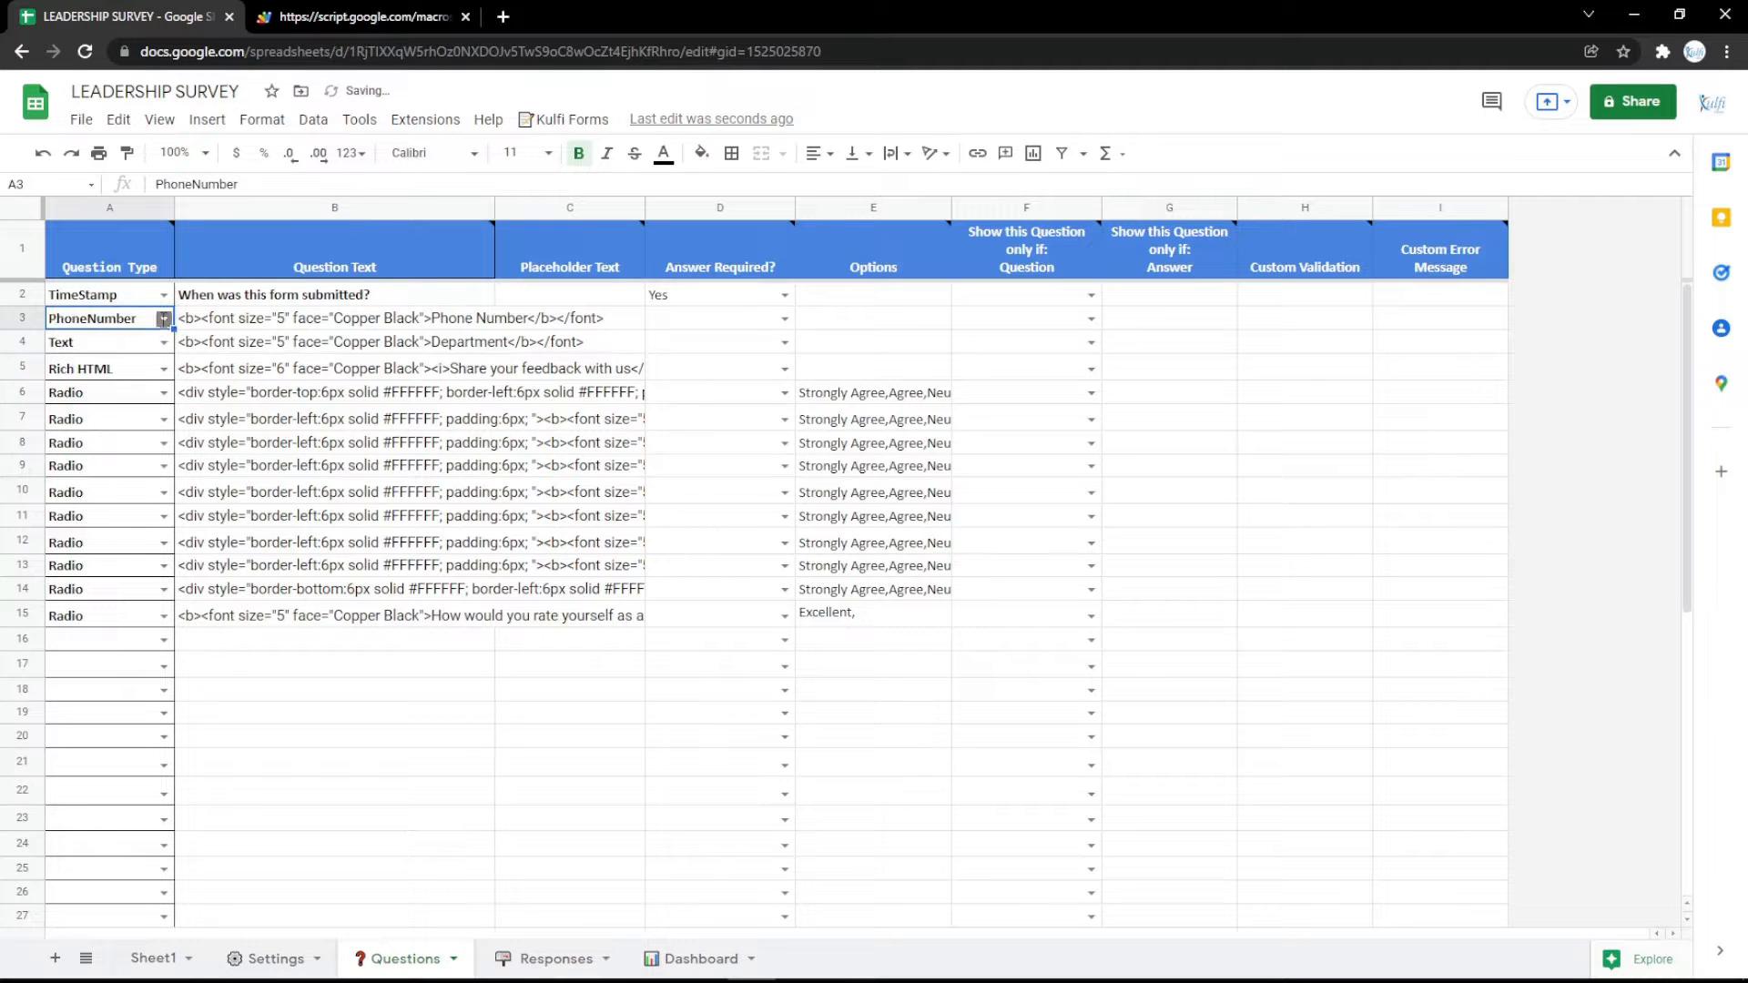
click(164, 318)
click(144, 496)
double_click(444, 312)
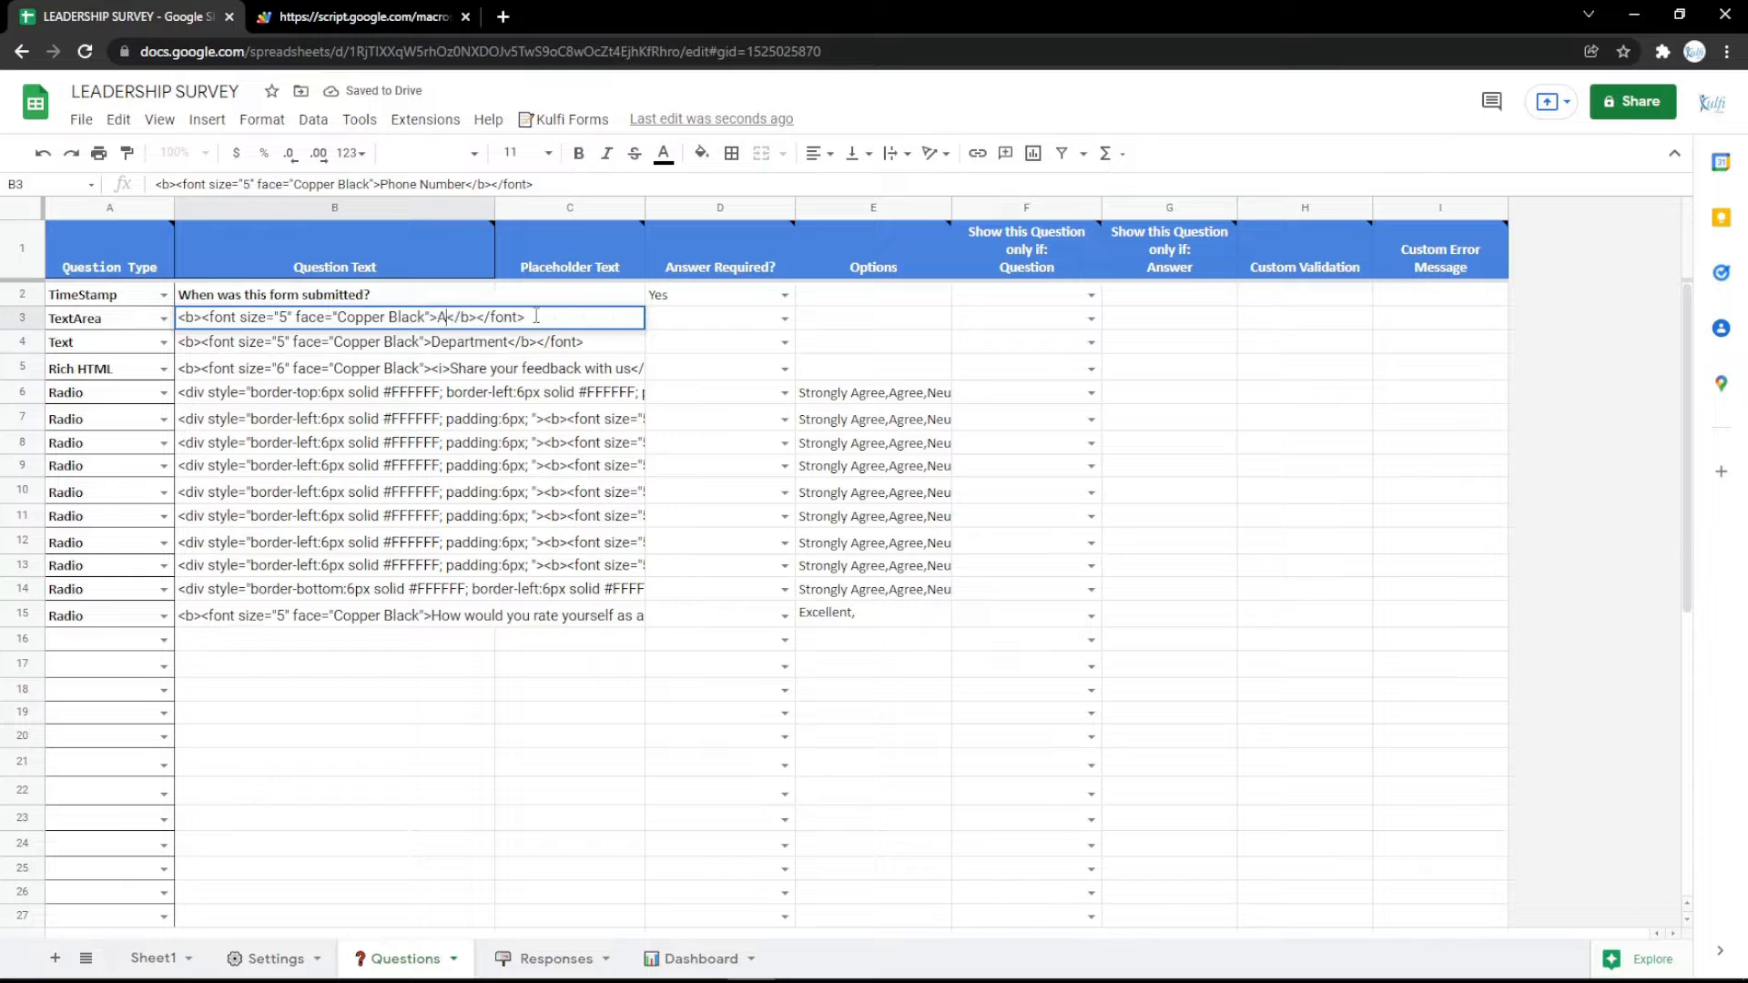
text(Address)
key(Return)
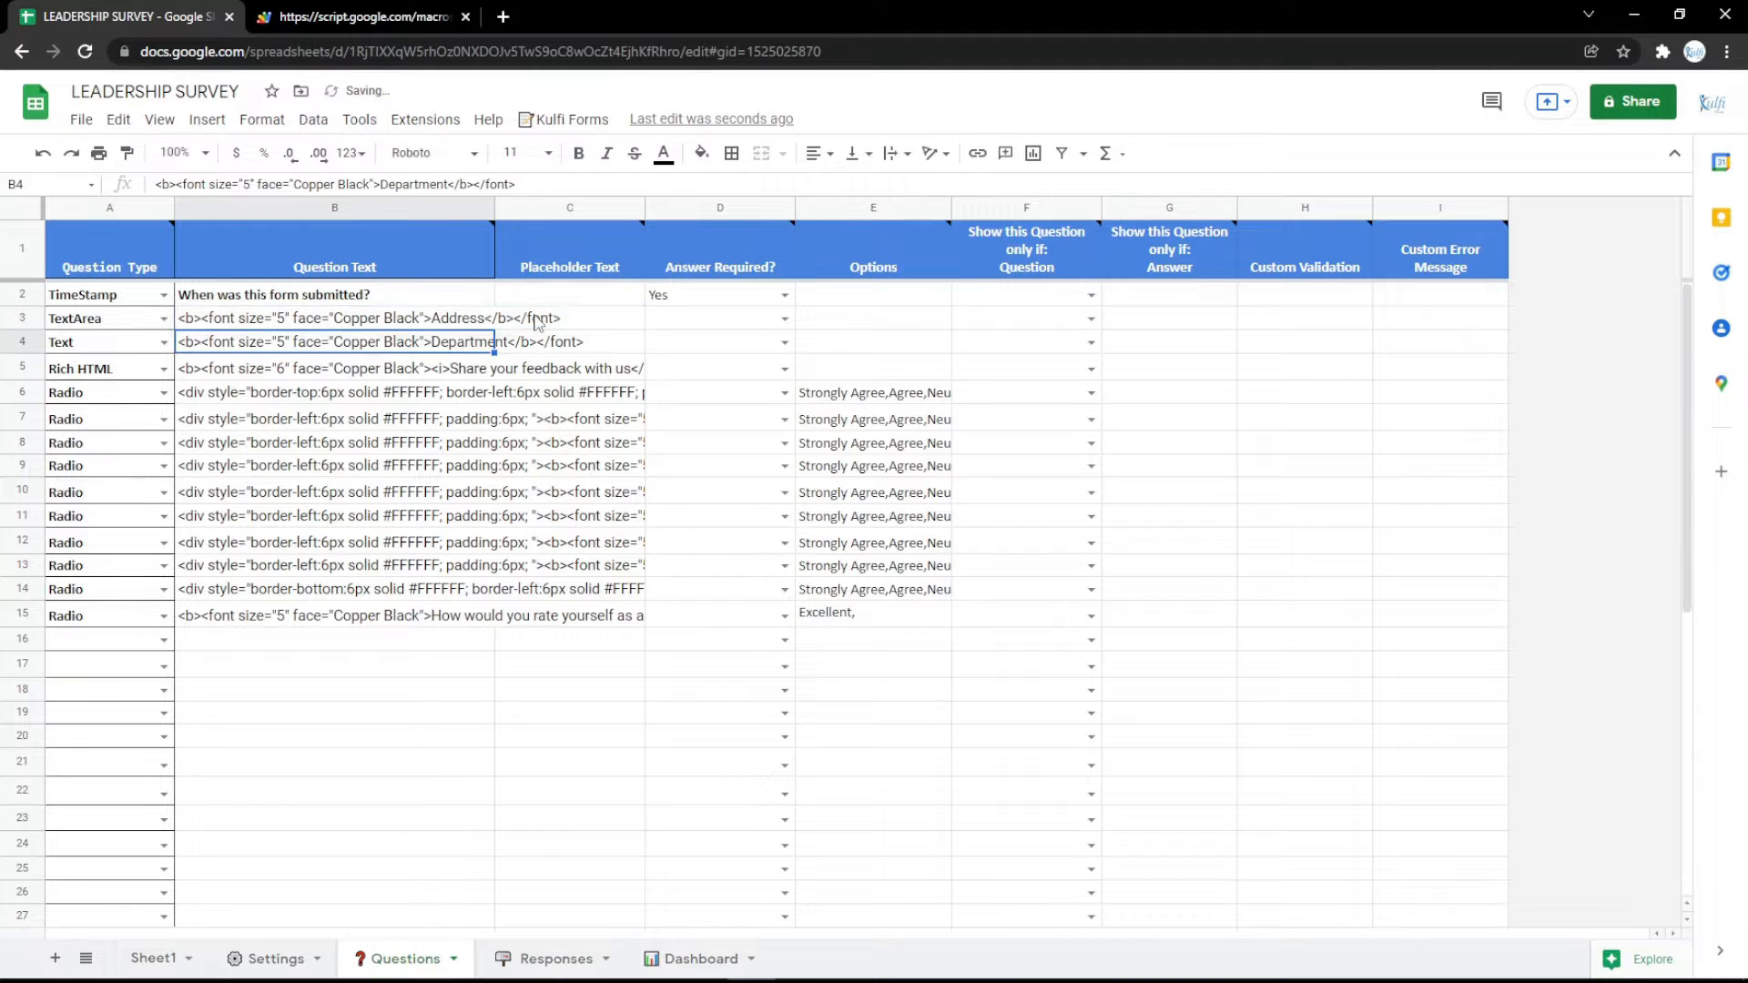
key(ctrl+Tab)
key(F5)
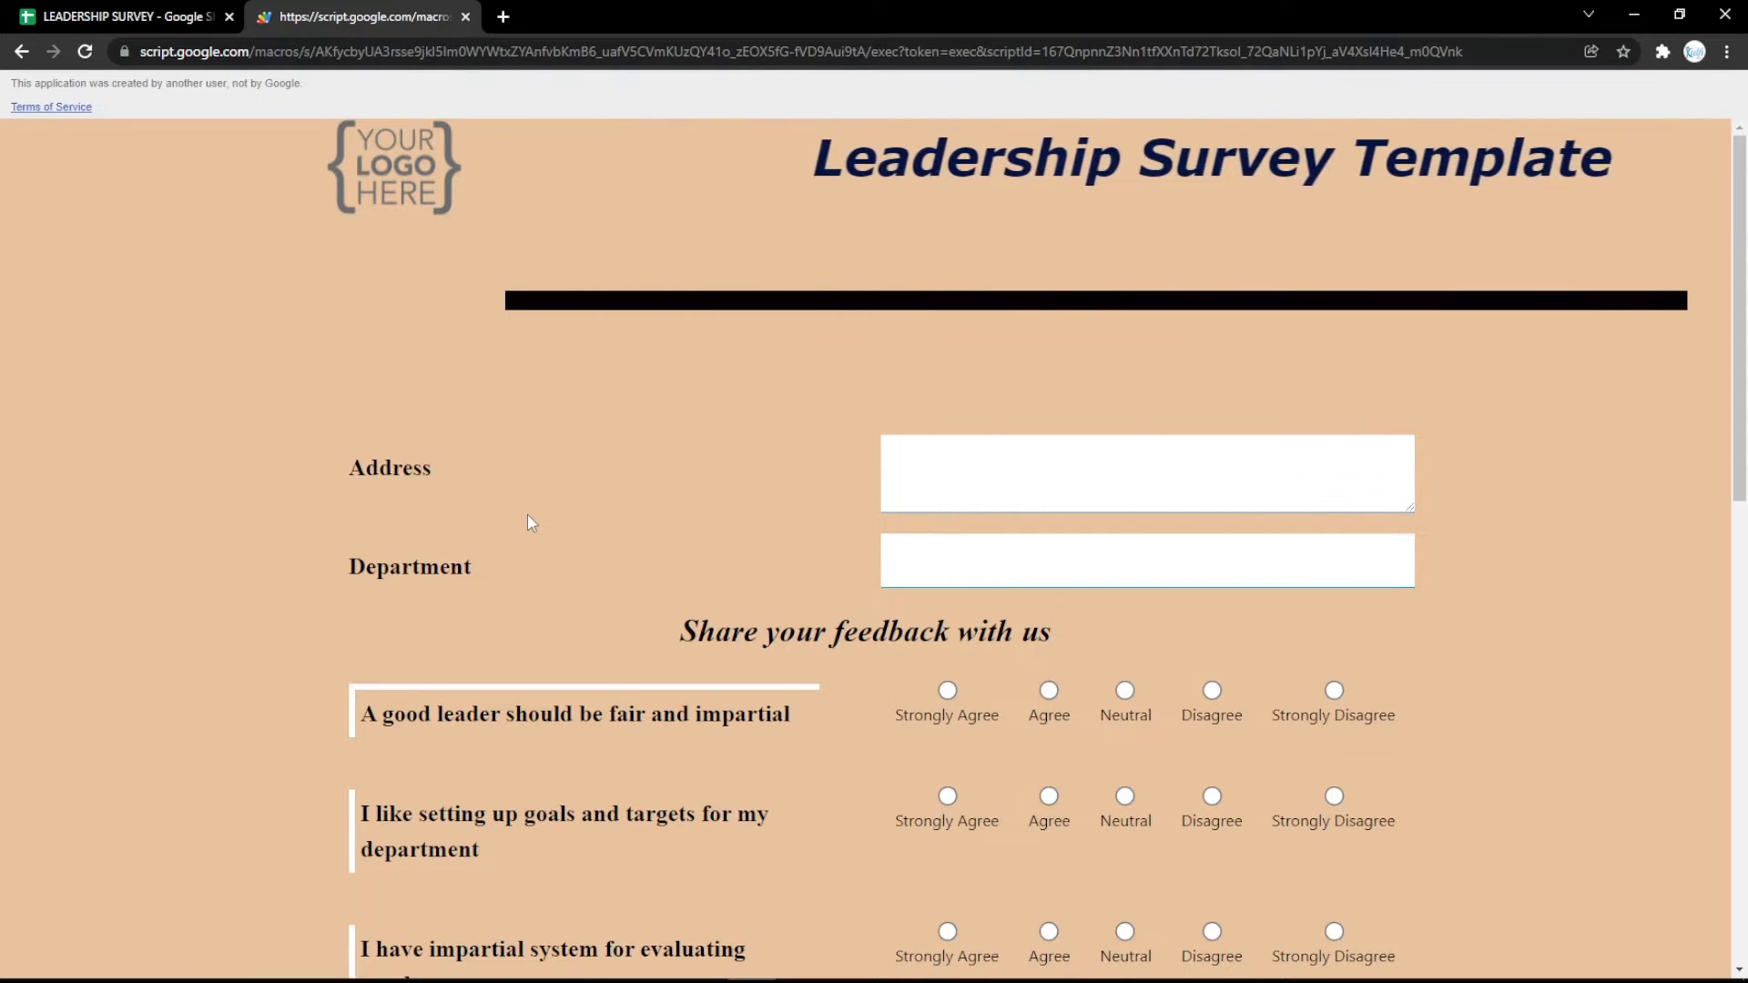
Change the row 3 question type to Date with the label Date, and try its date picker in the updated survey form.
click(91, 13)
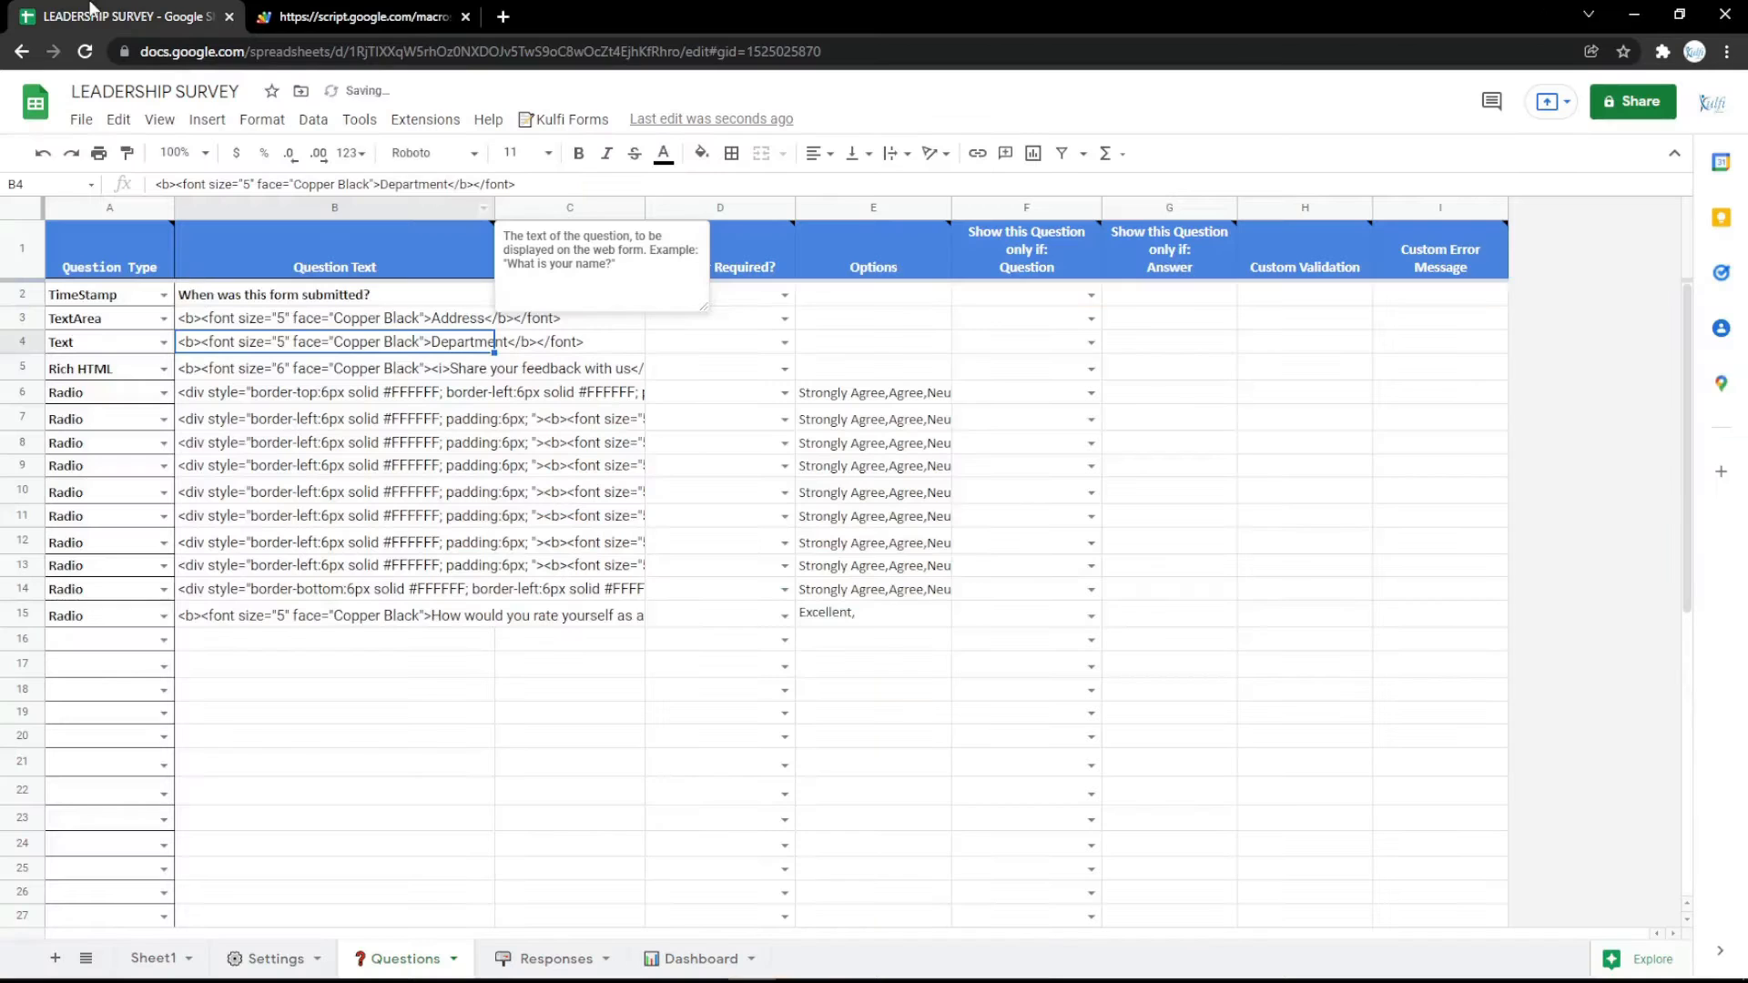
click(164, 318)
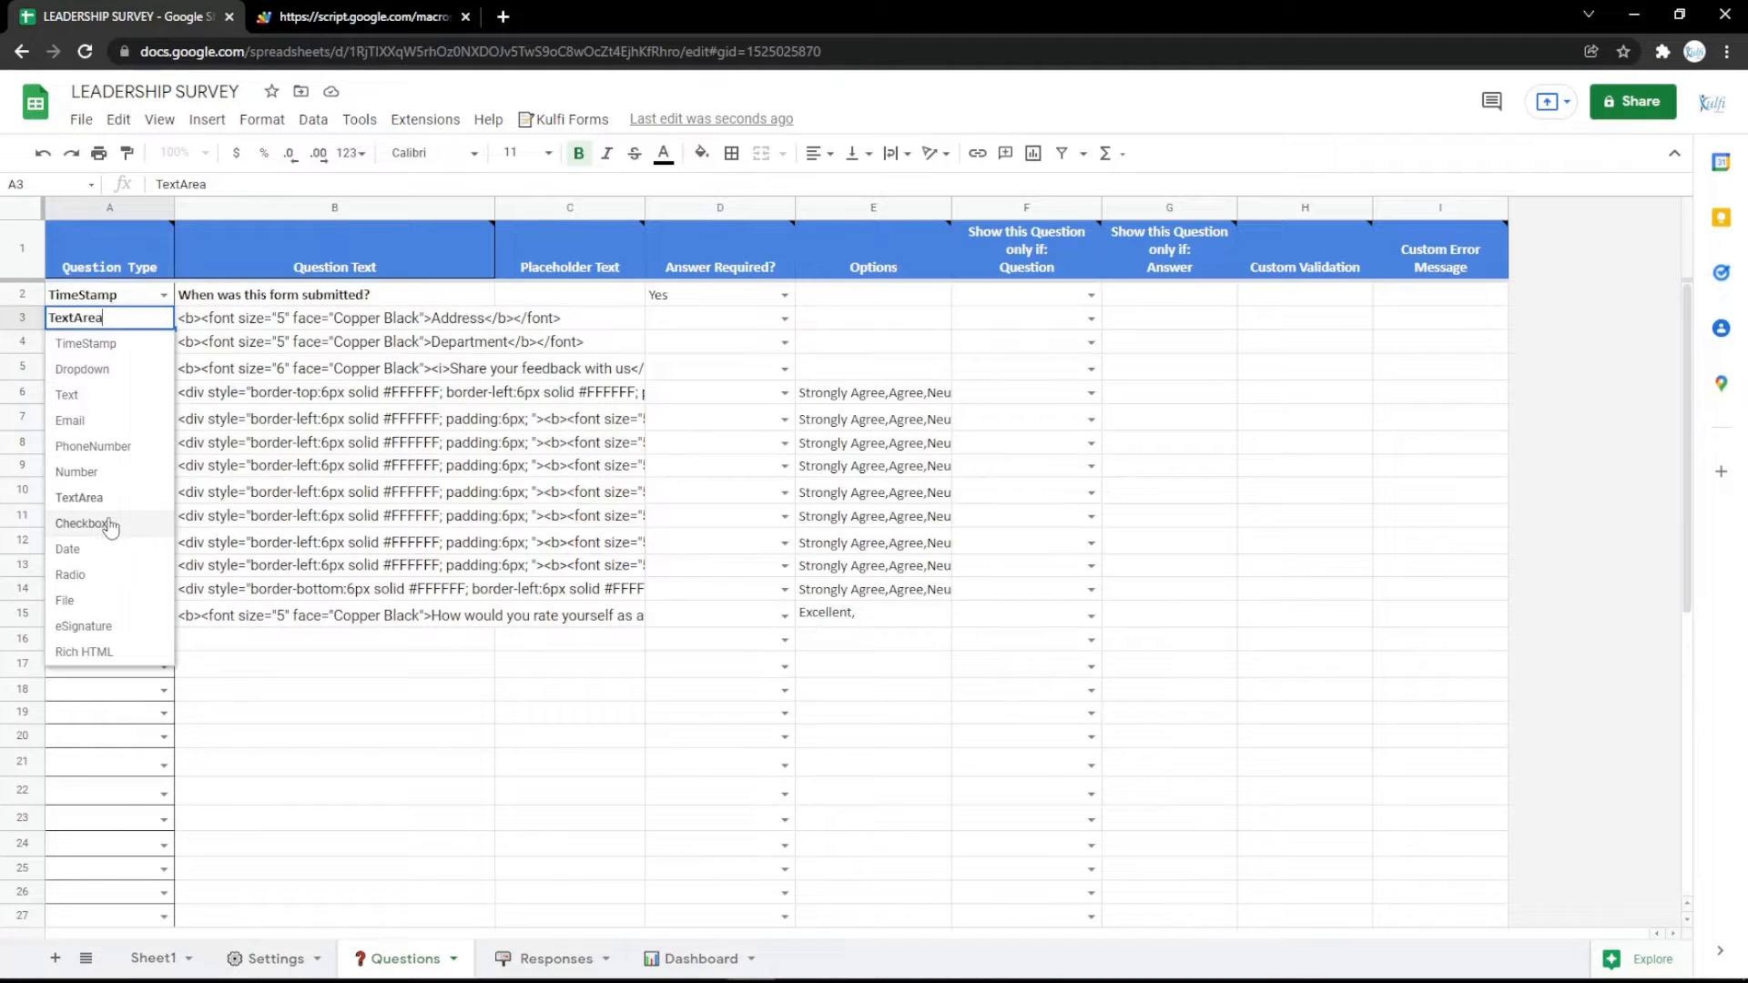
click(110, 524)
click(172, 322)
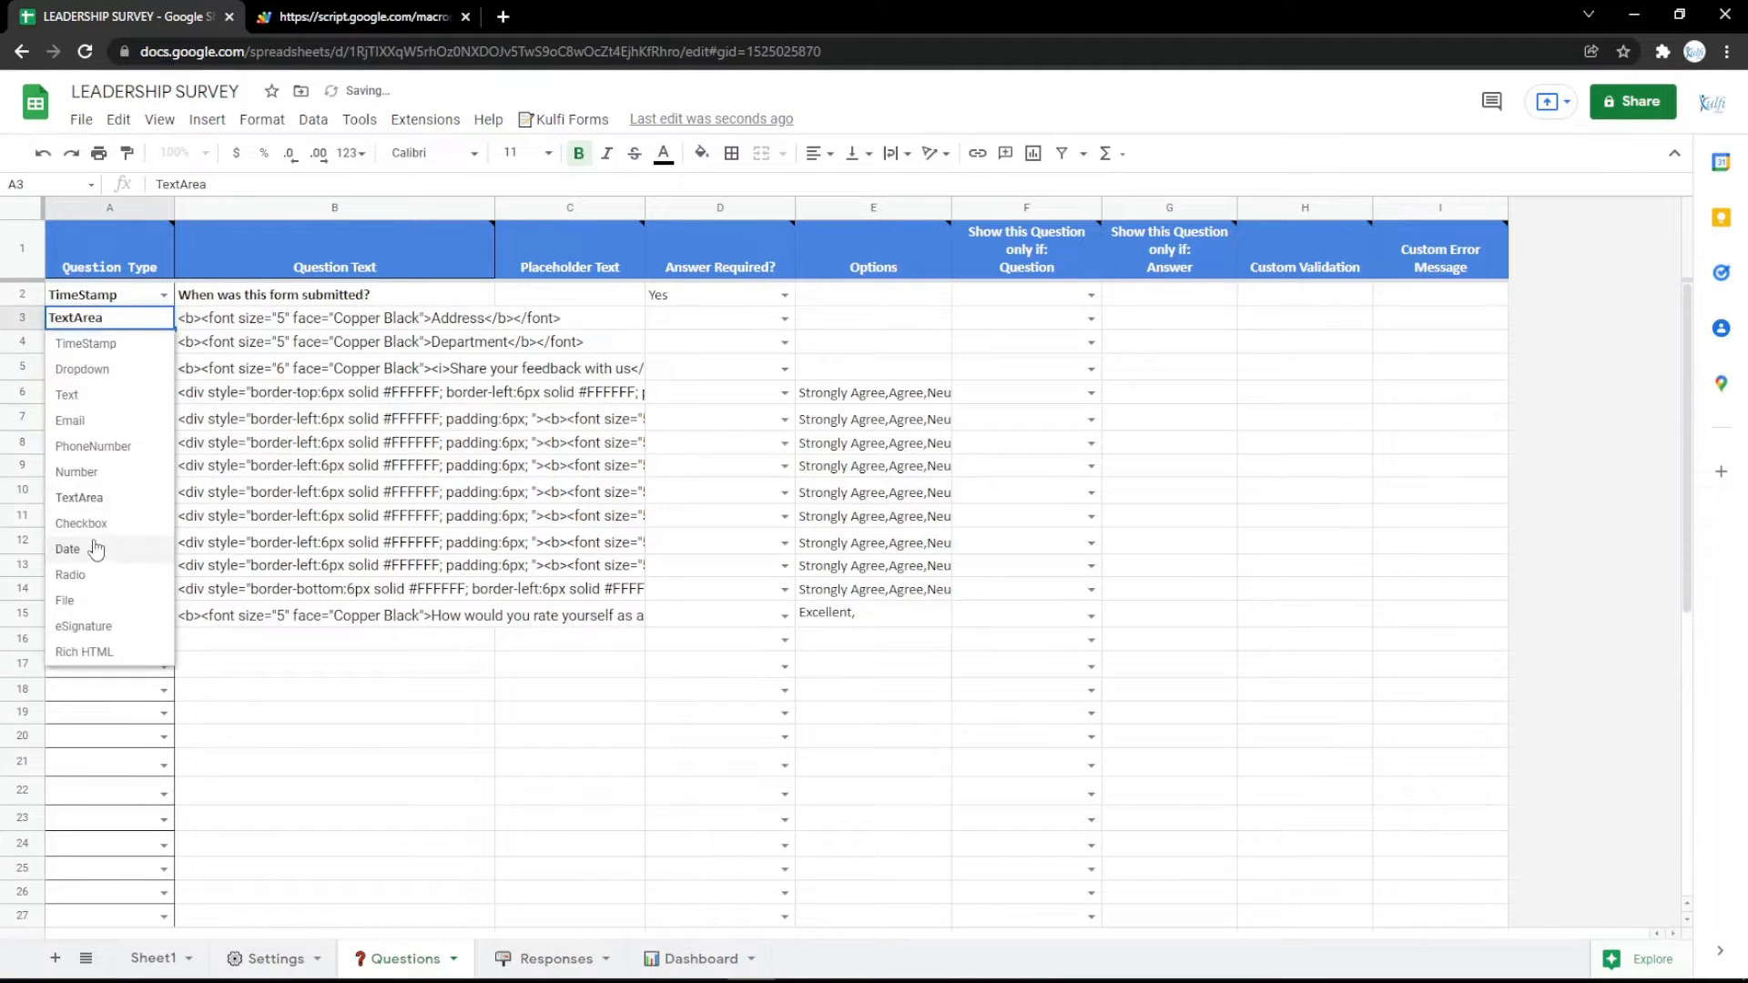
click(96, 548)
click(456, 318)
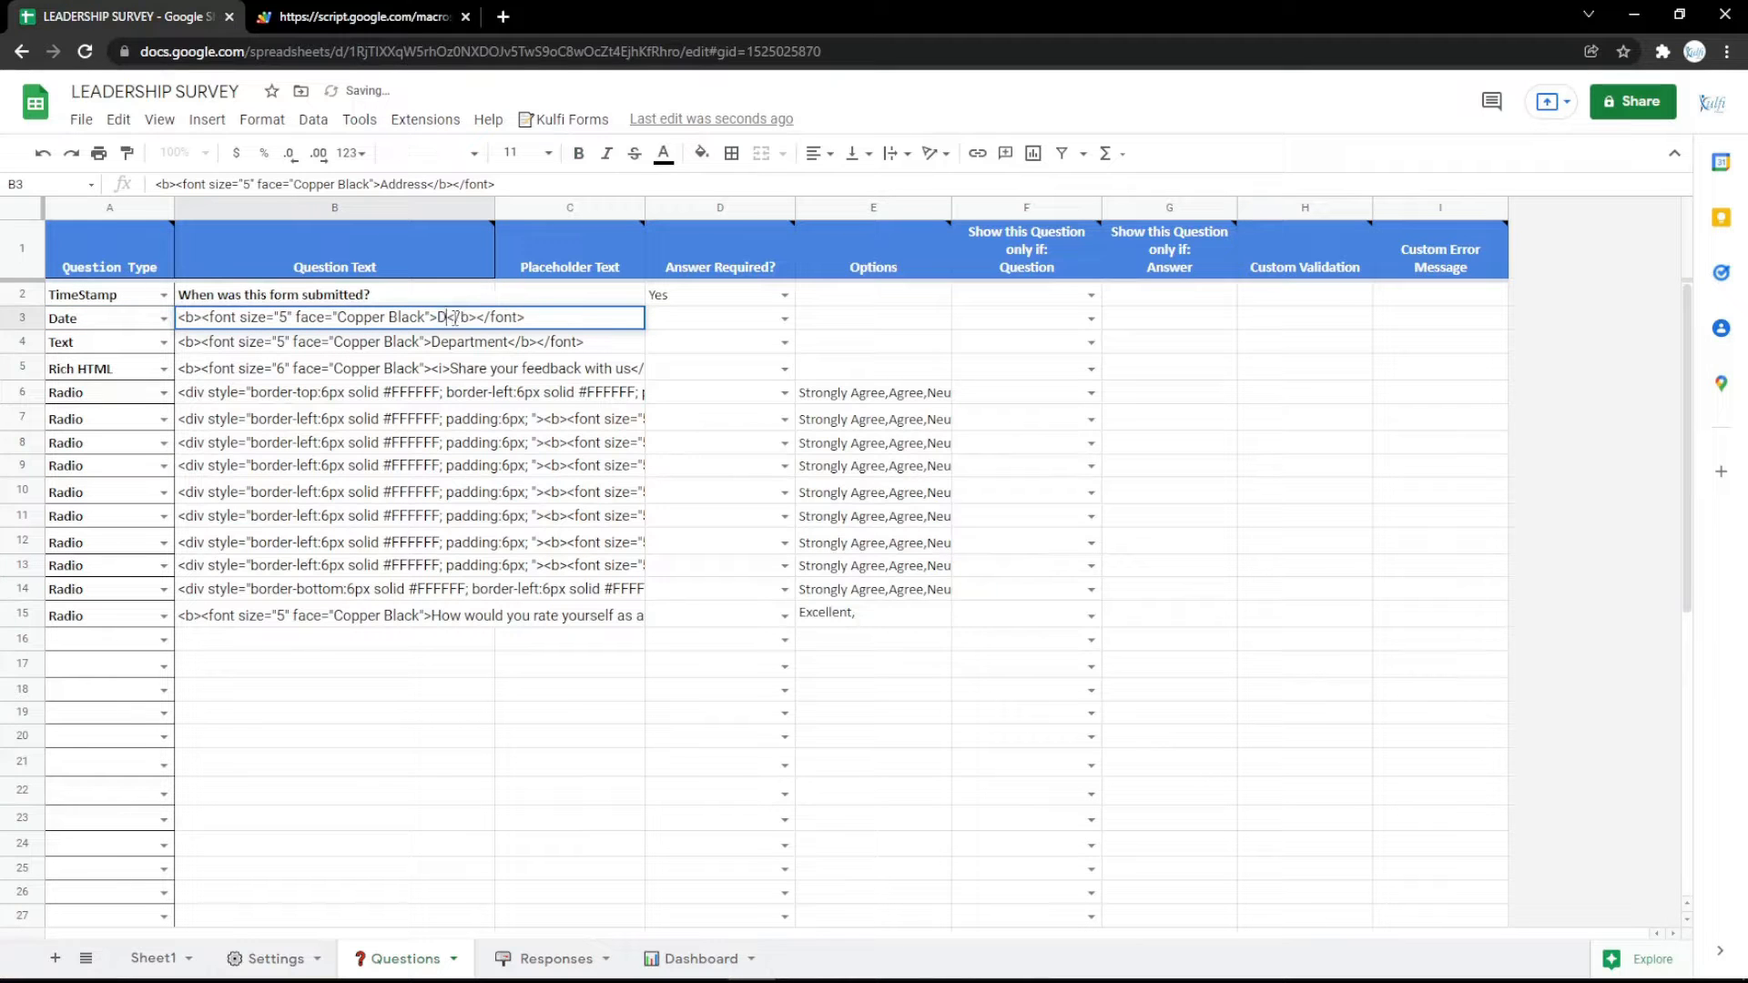
key(ctrl+Tab)
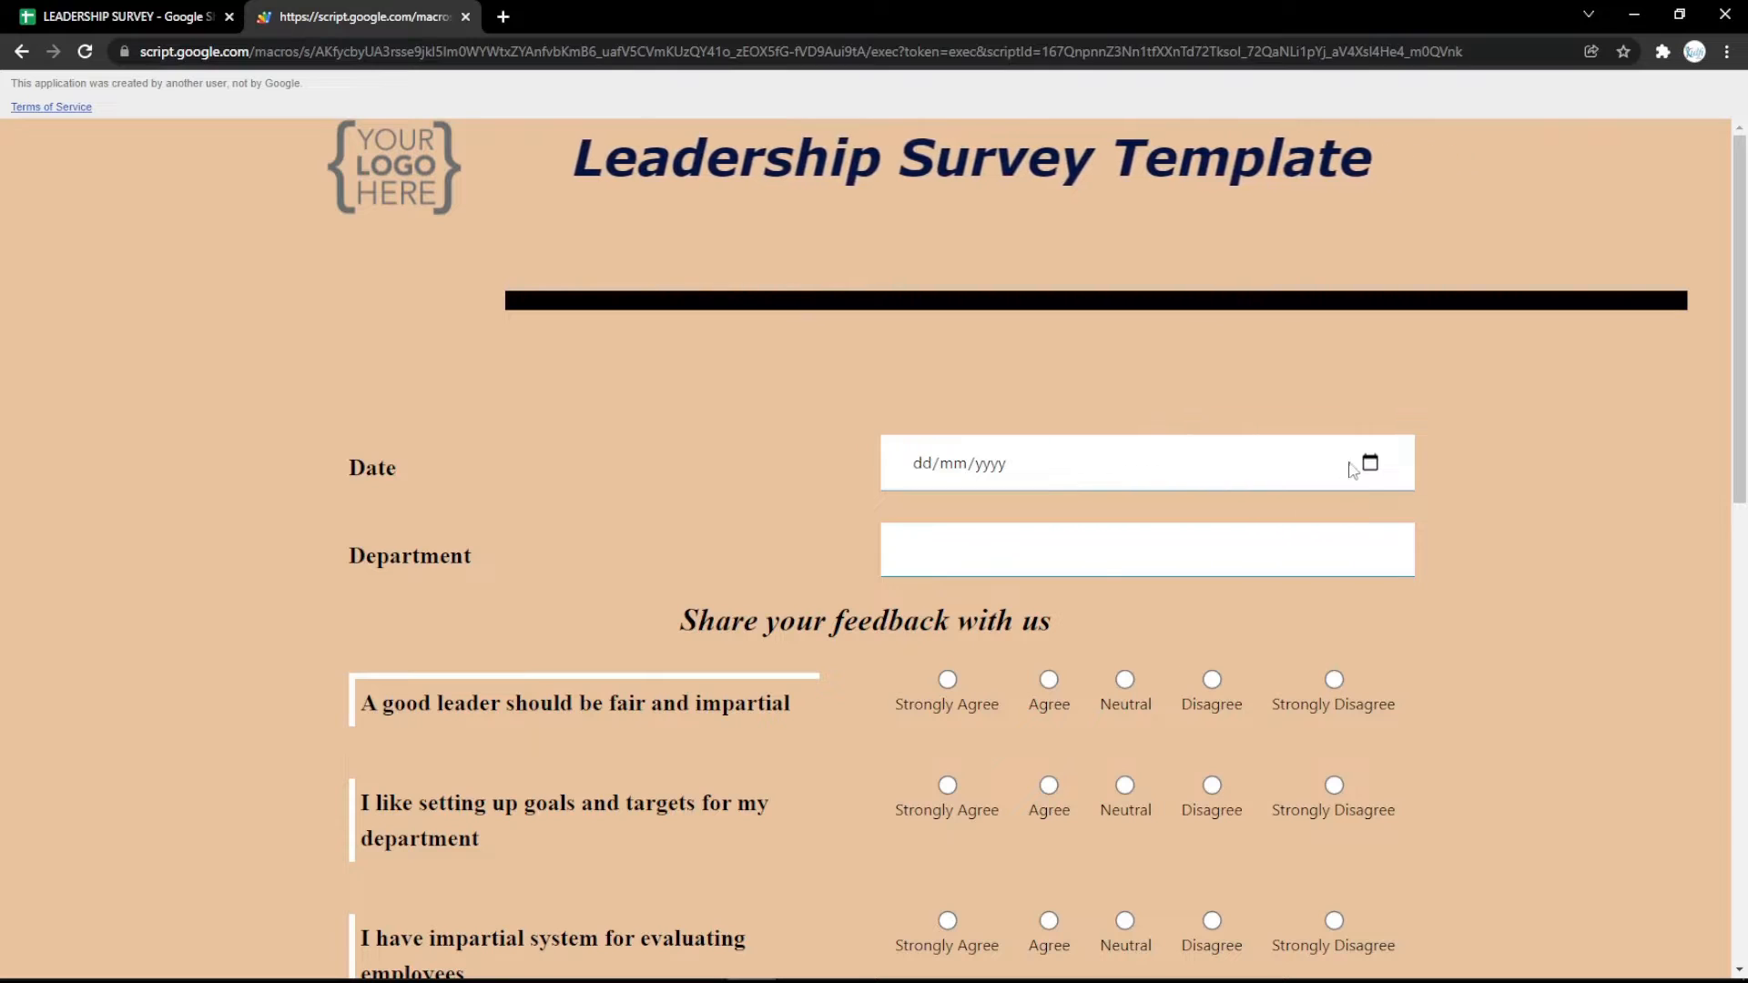
click(1370, 463)
click(772, 453)
Change the row 3 question type to Radio and replace Date with Gender in its question text.
click(2, 7)
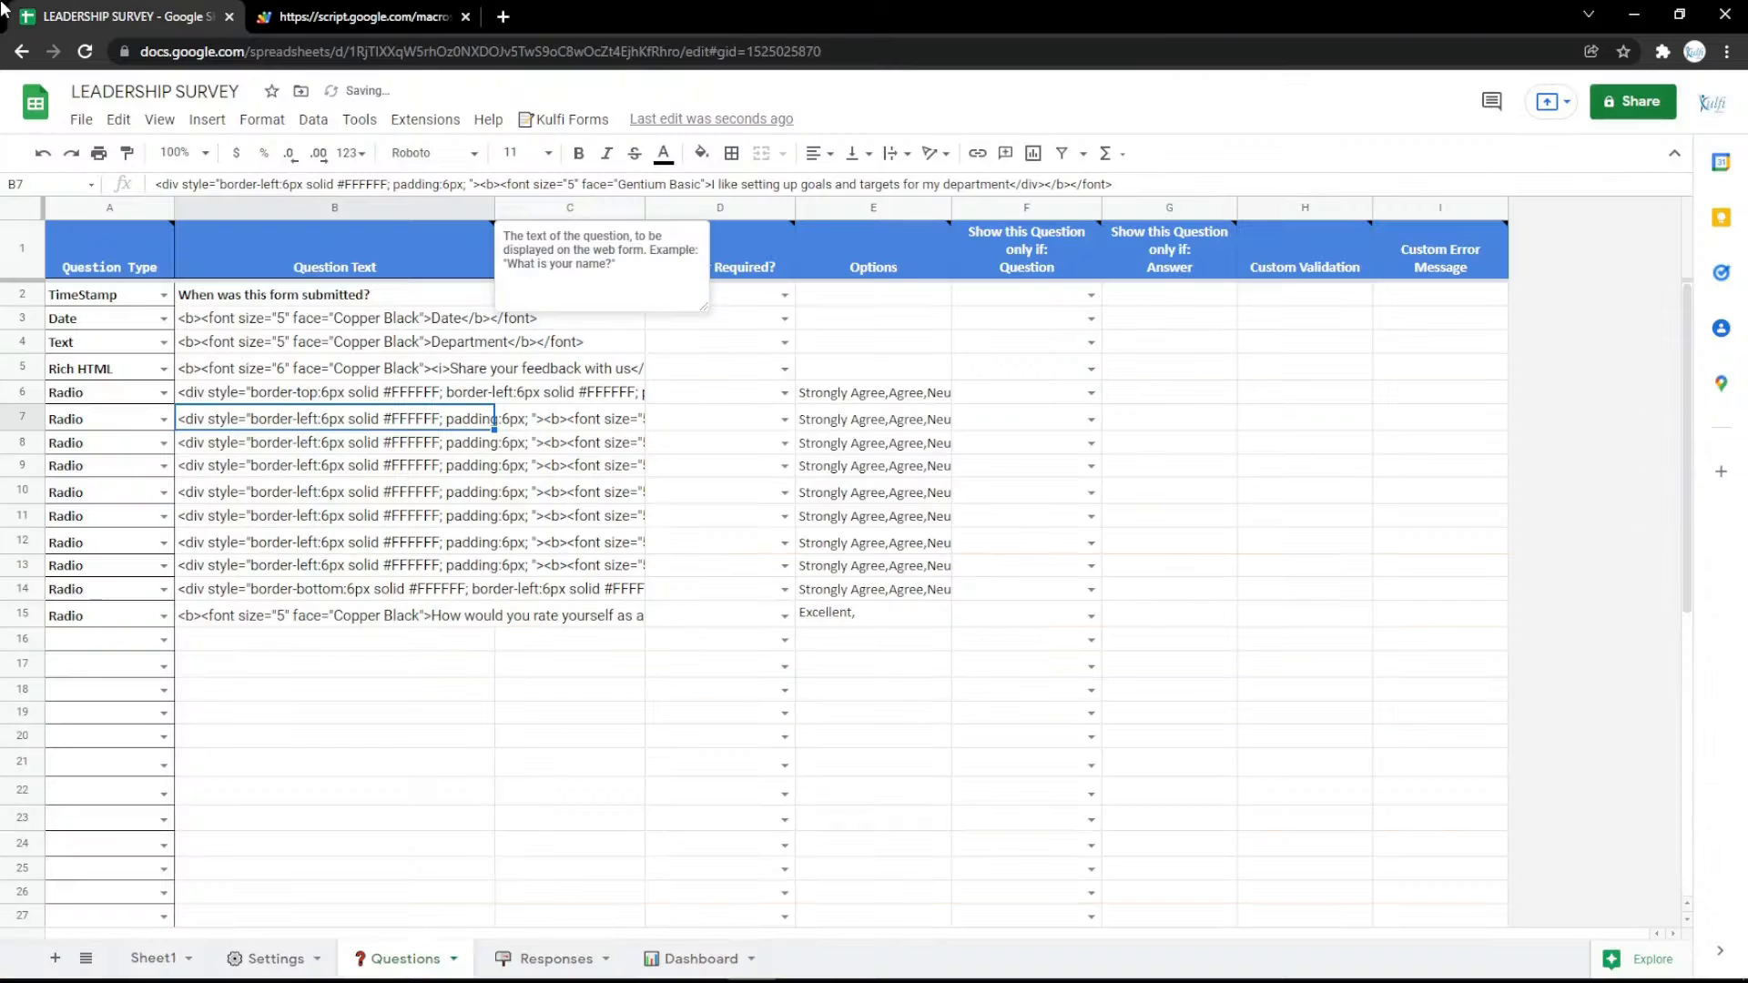
click(164, 320)
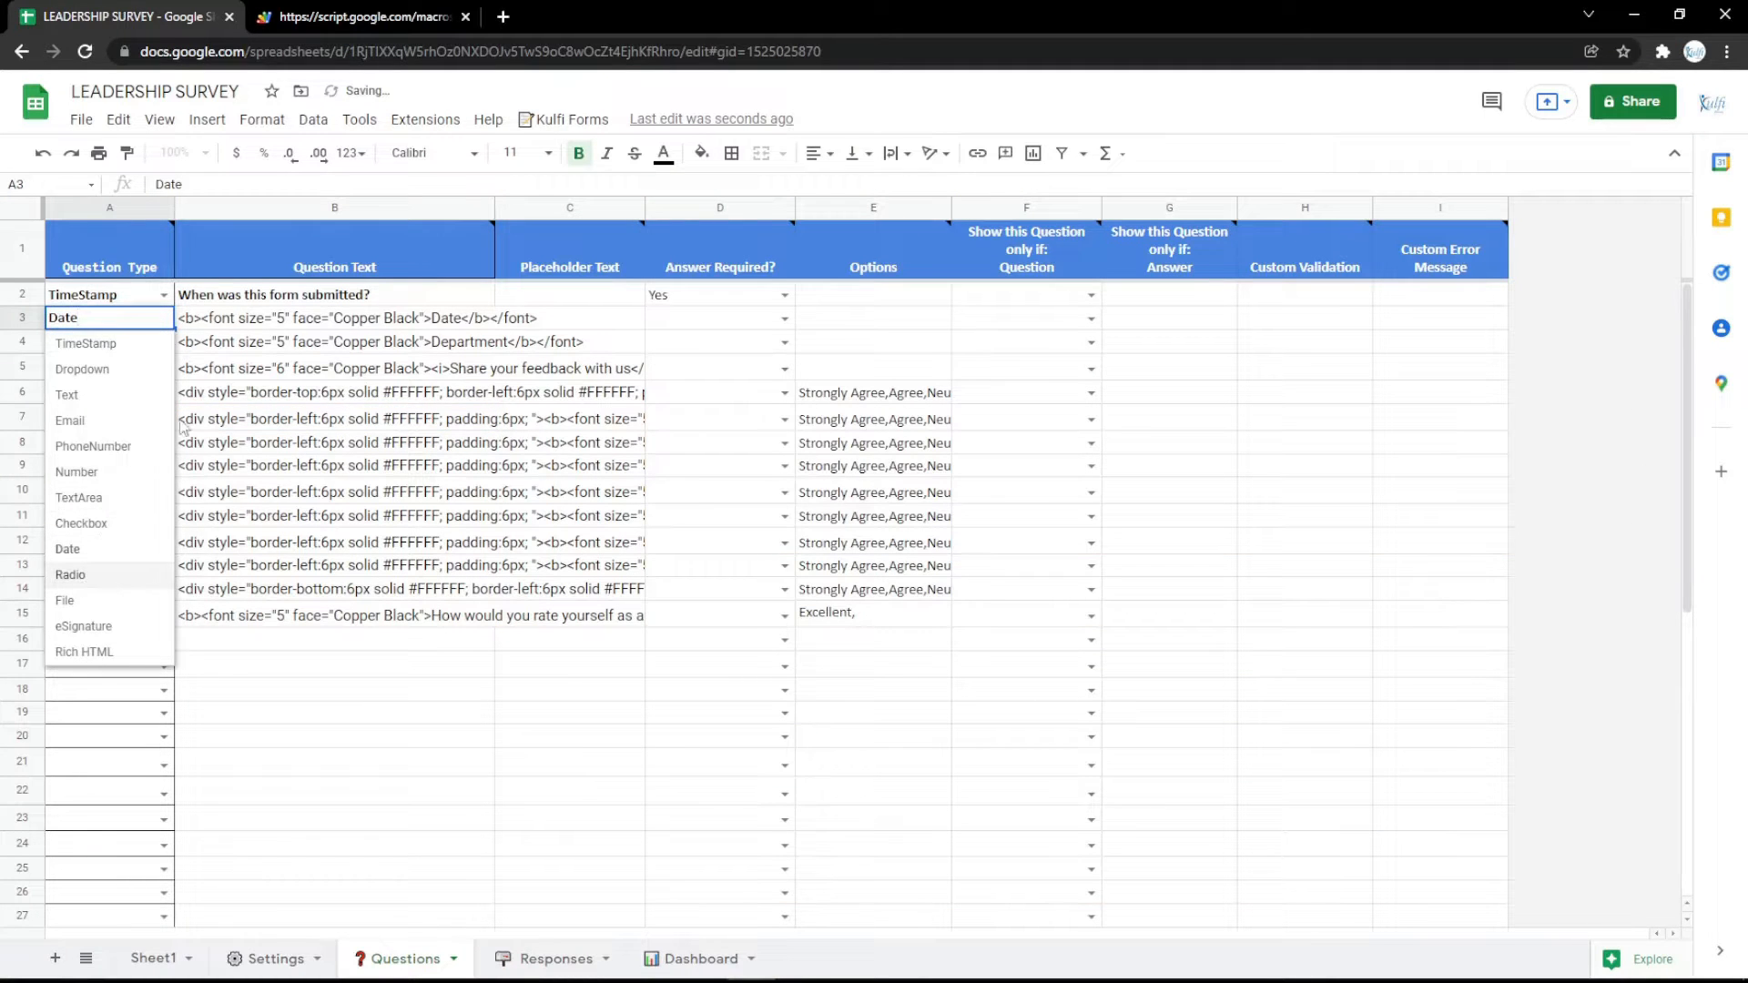
click(82, 576)
double_click(513, 308)
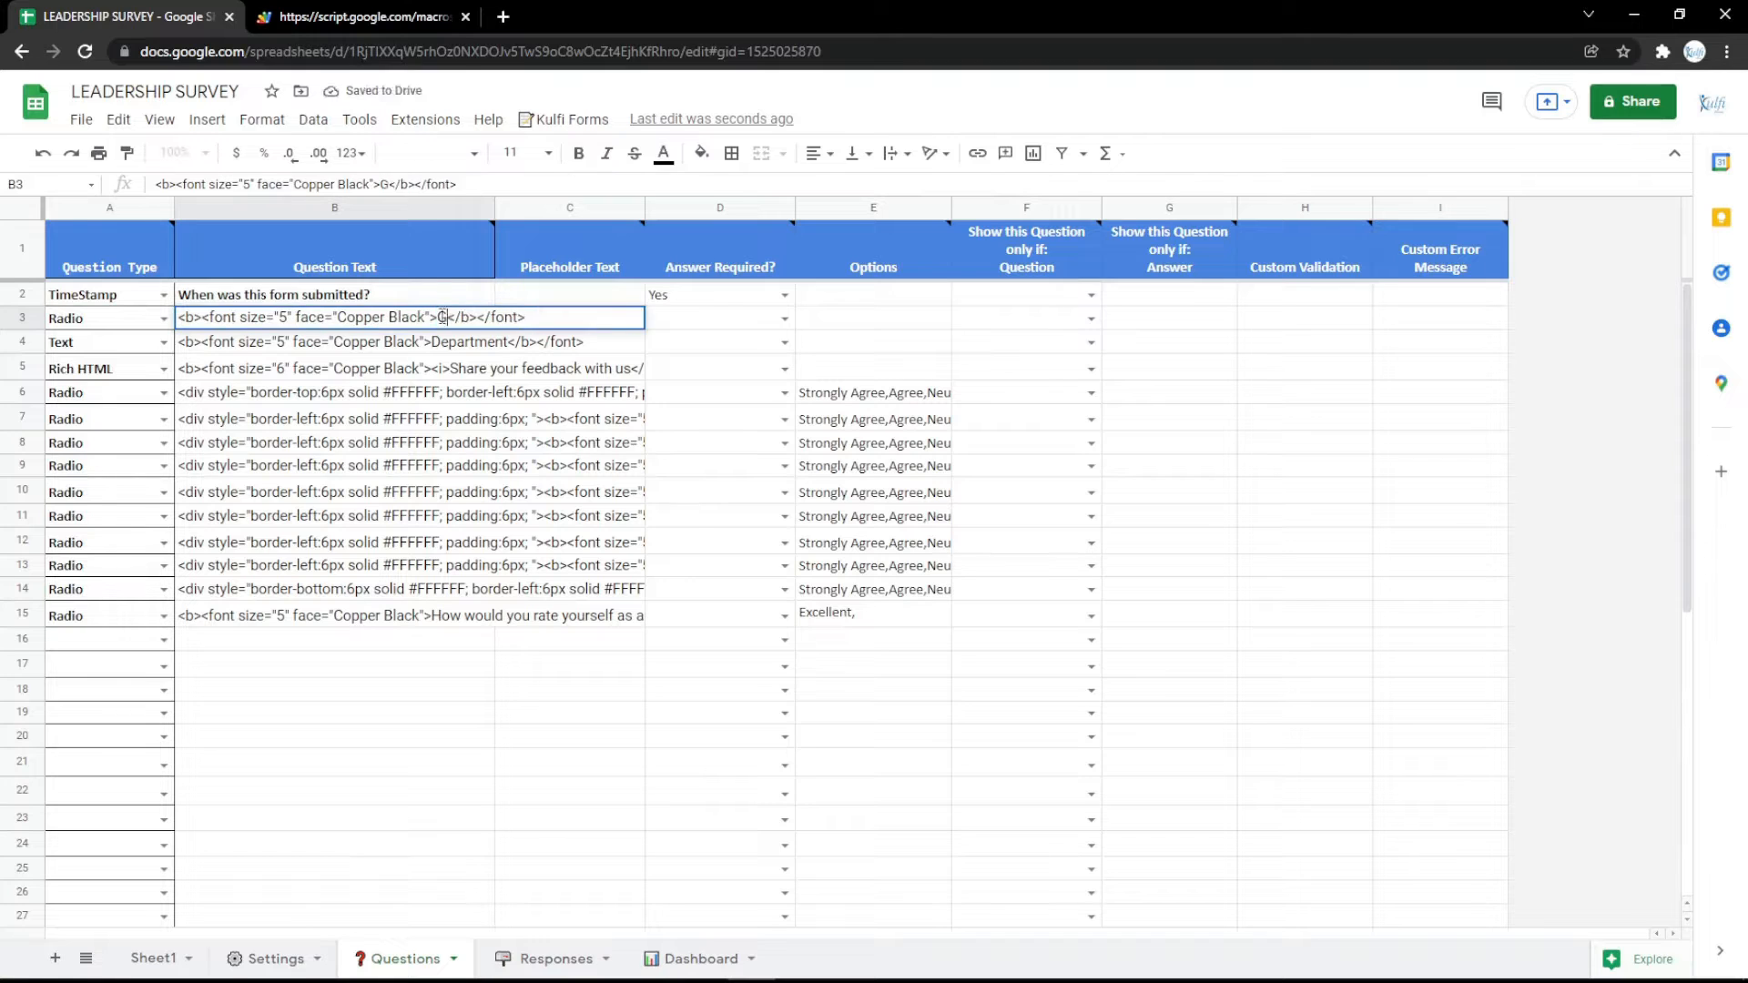
key(Return)
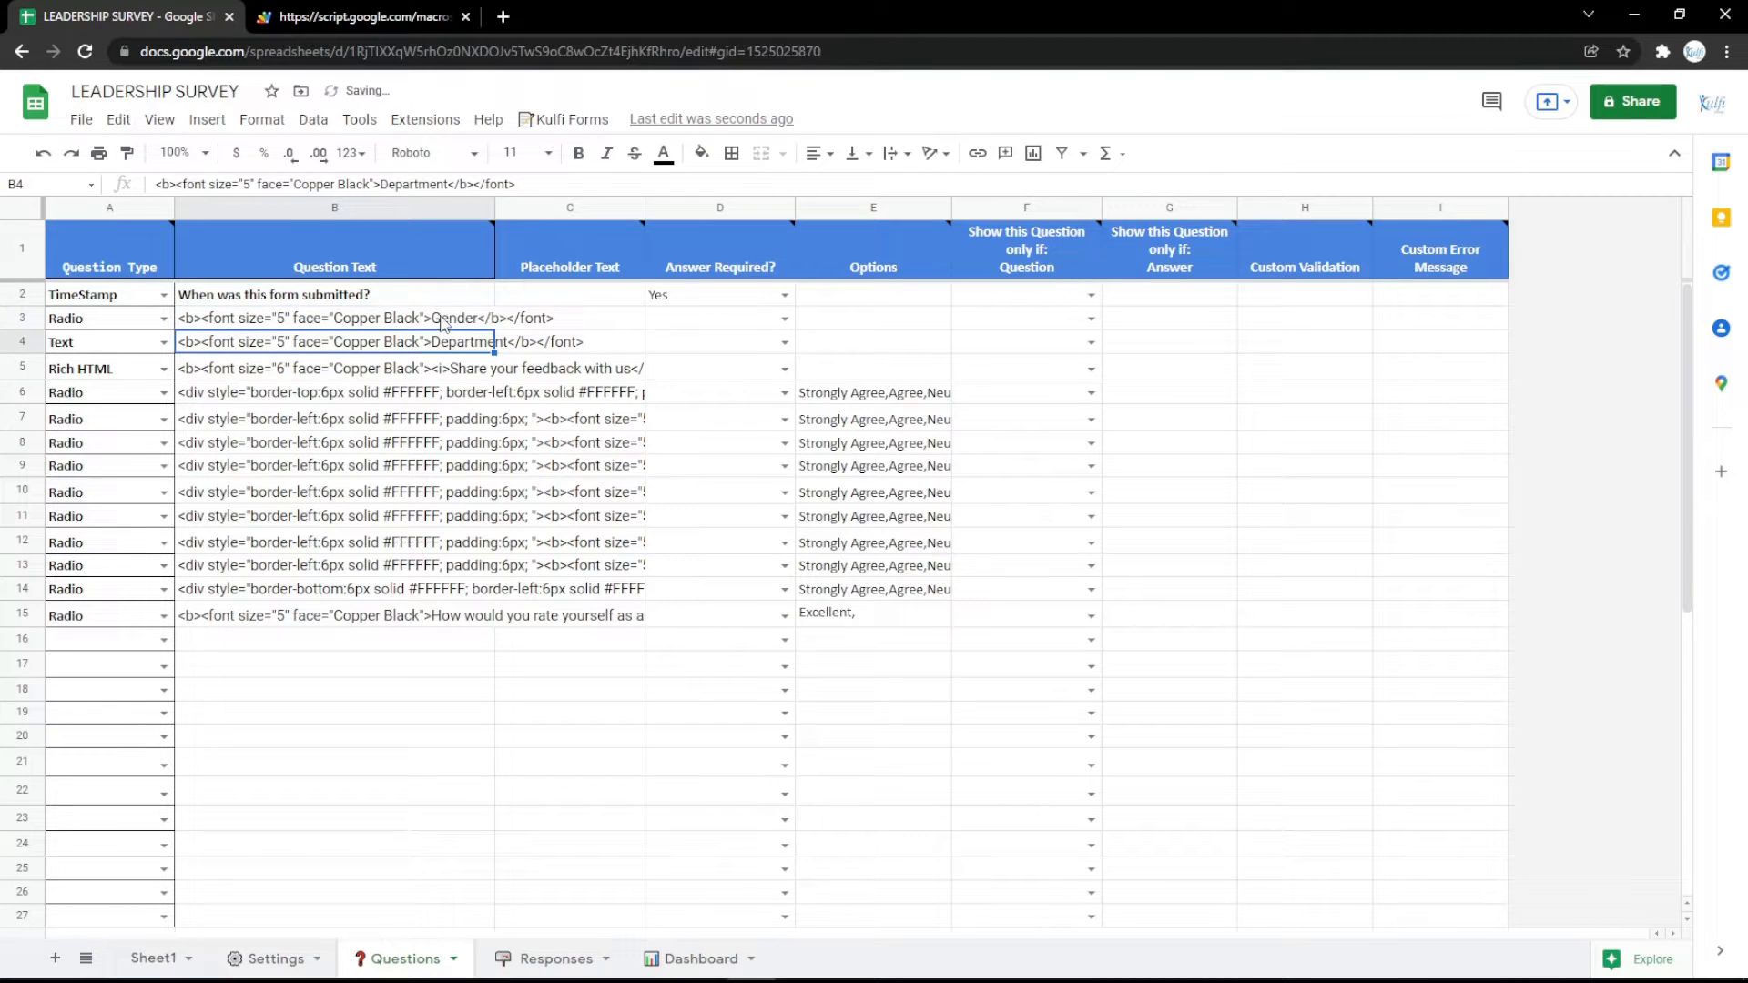
Set the row 3 options to "Male, Female" and reload the survey form.
click(808, 323)
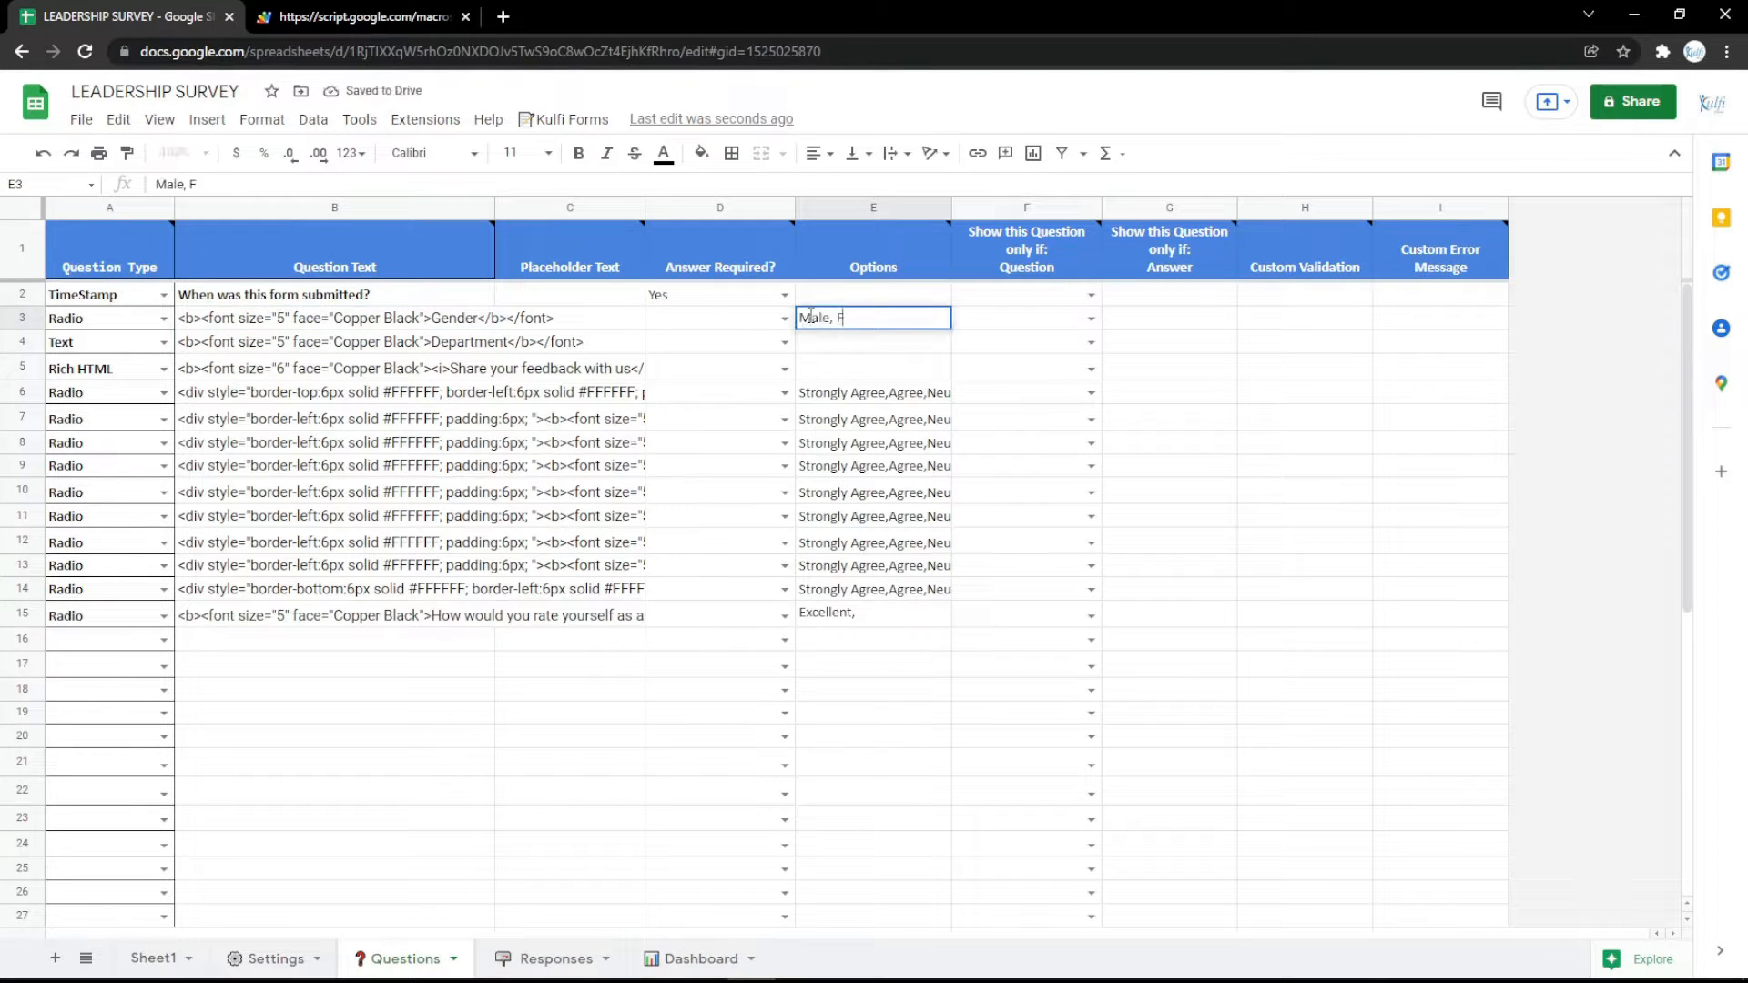
text(Male, Female)
key(Return)
click(259, 13)
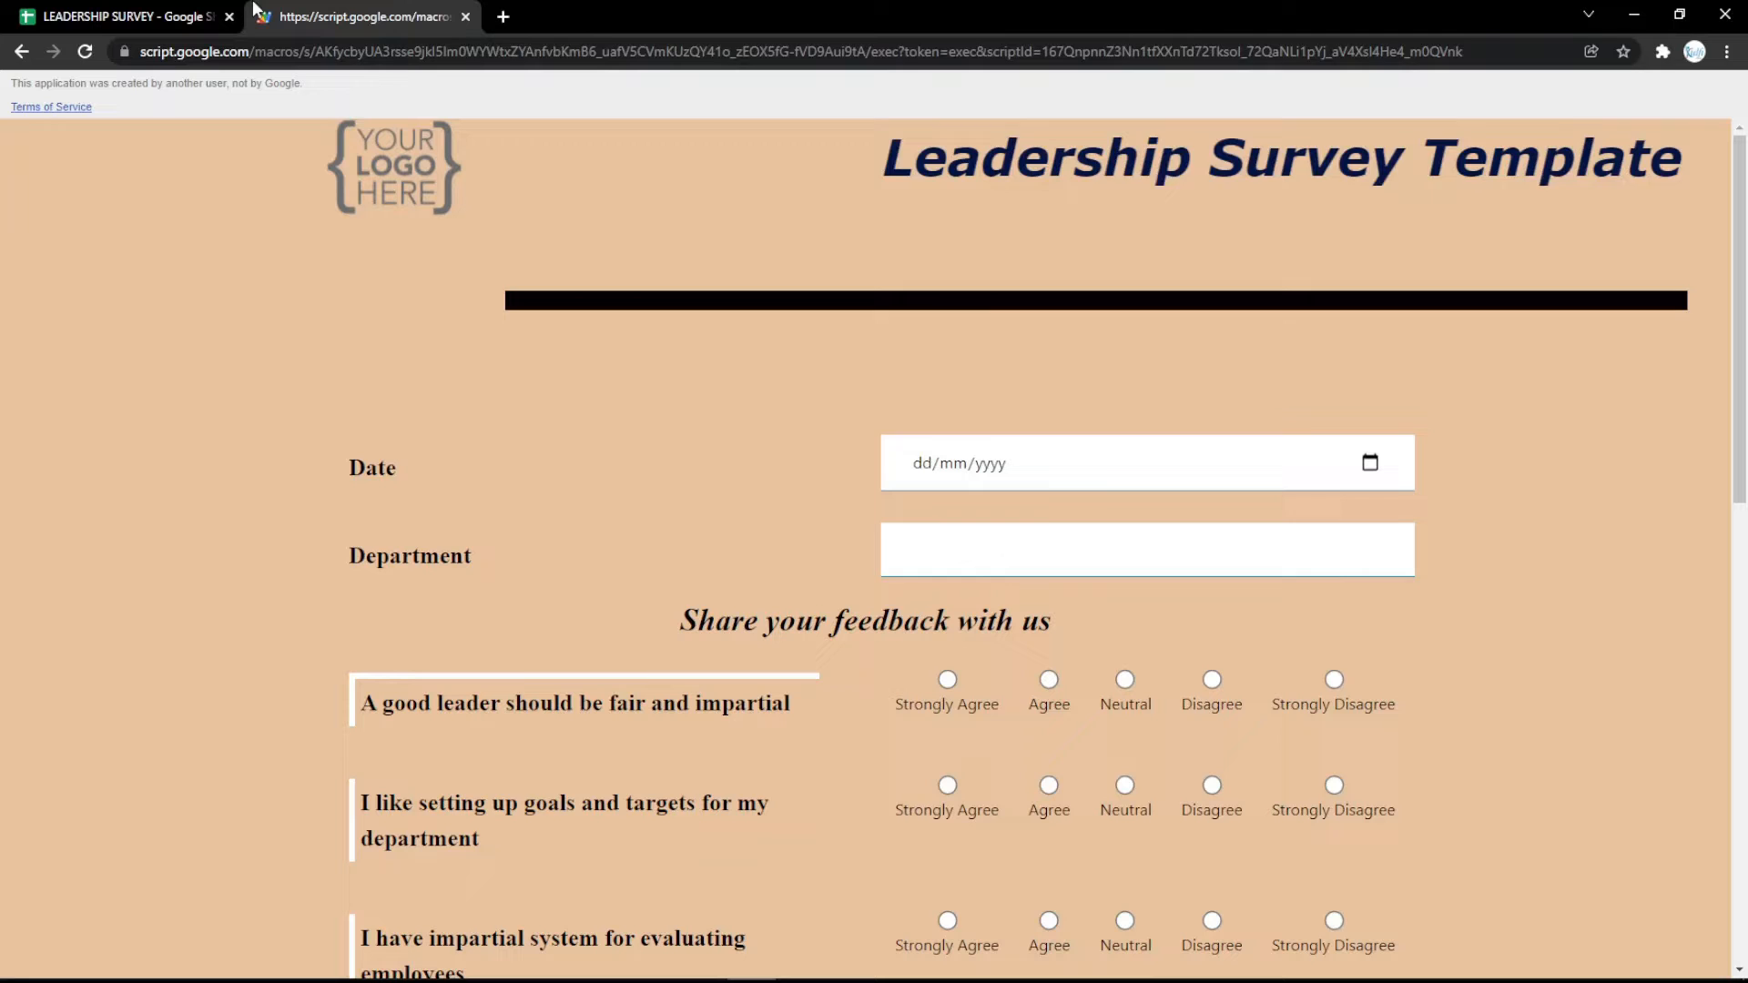
key(F5)
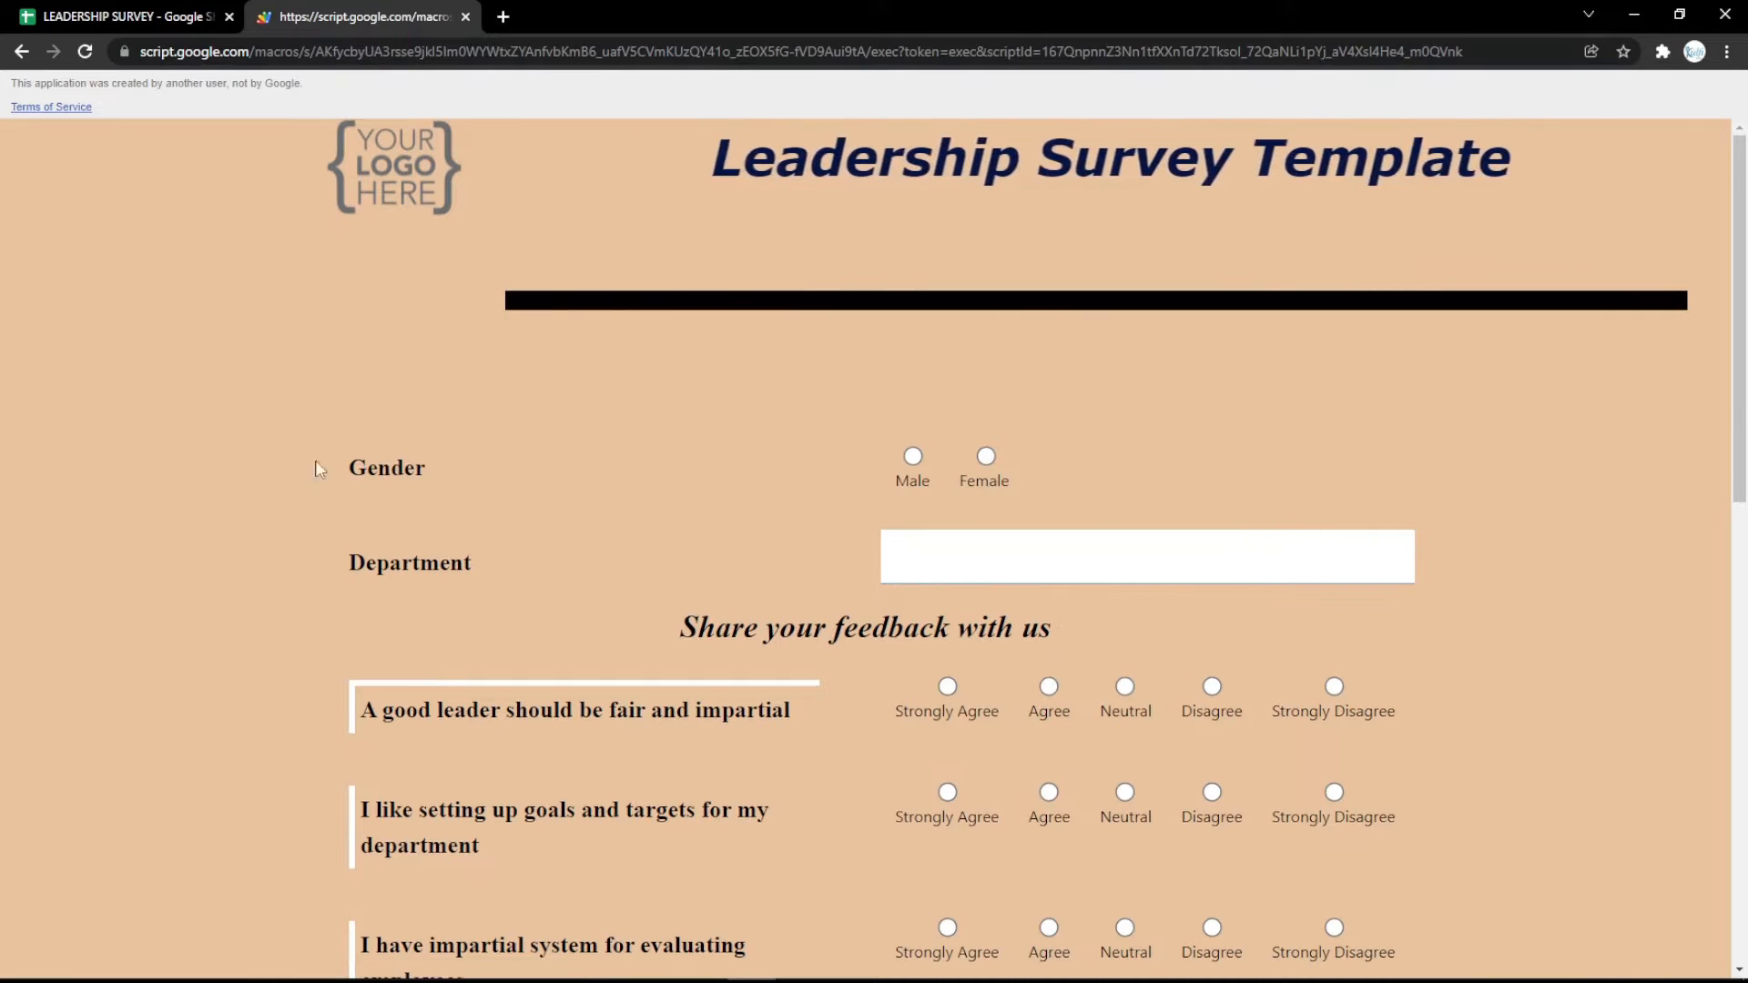
Change the row 3 question type to File, reword its label as File, and clear its options.
click(243, 13)
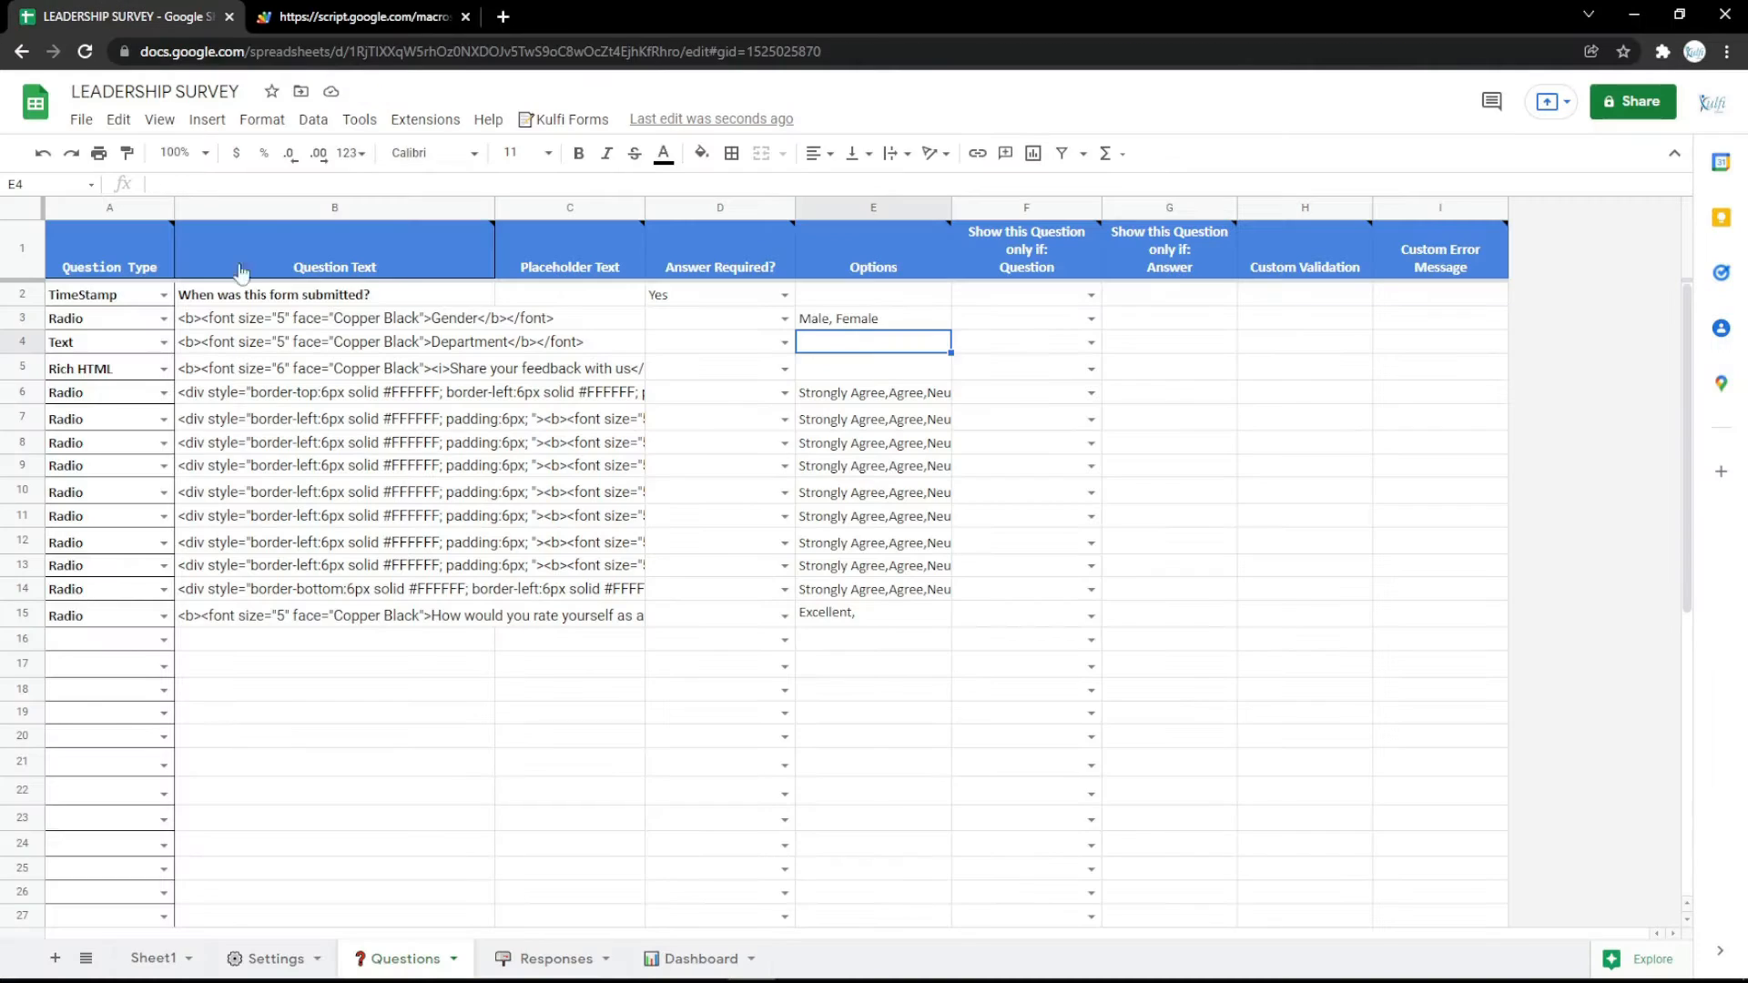
click(165, 321)
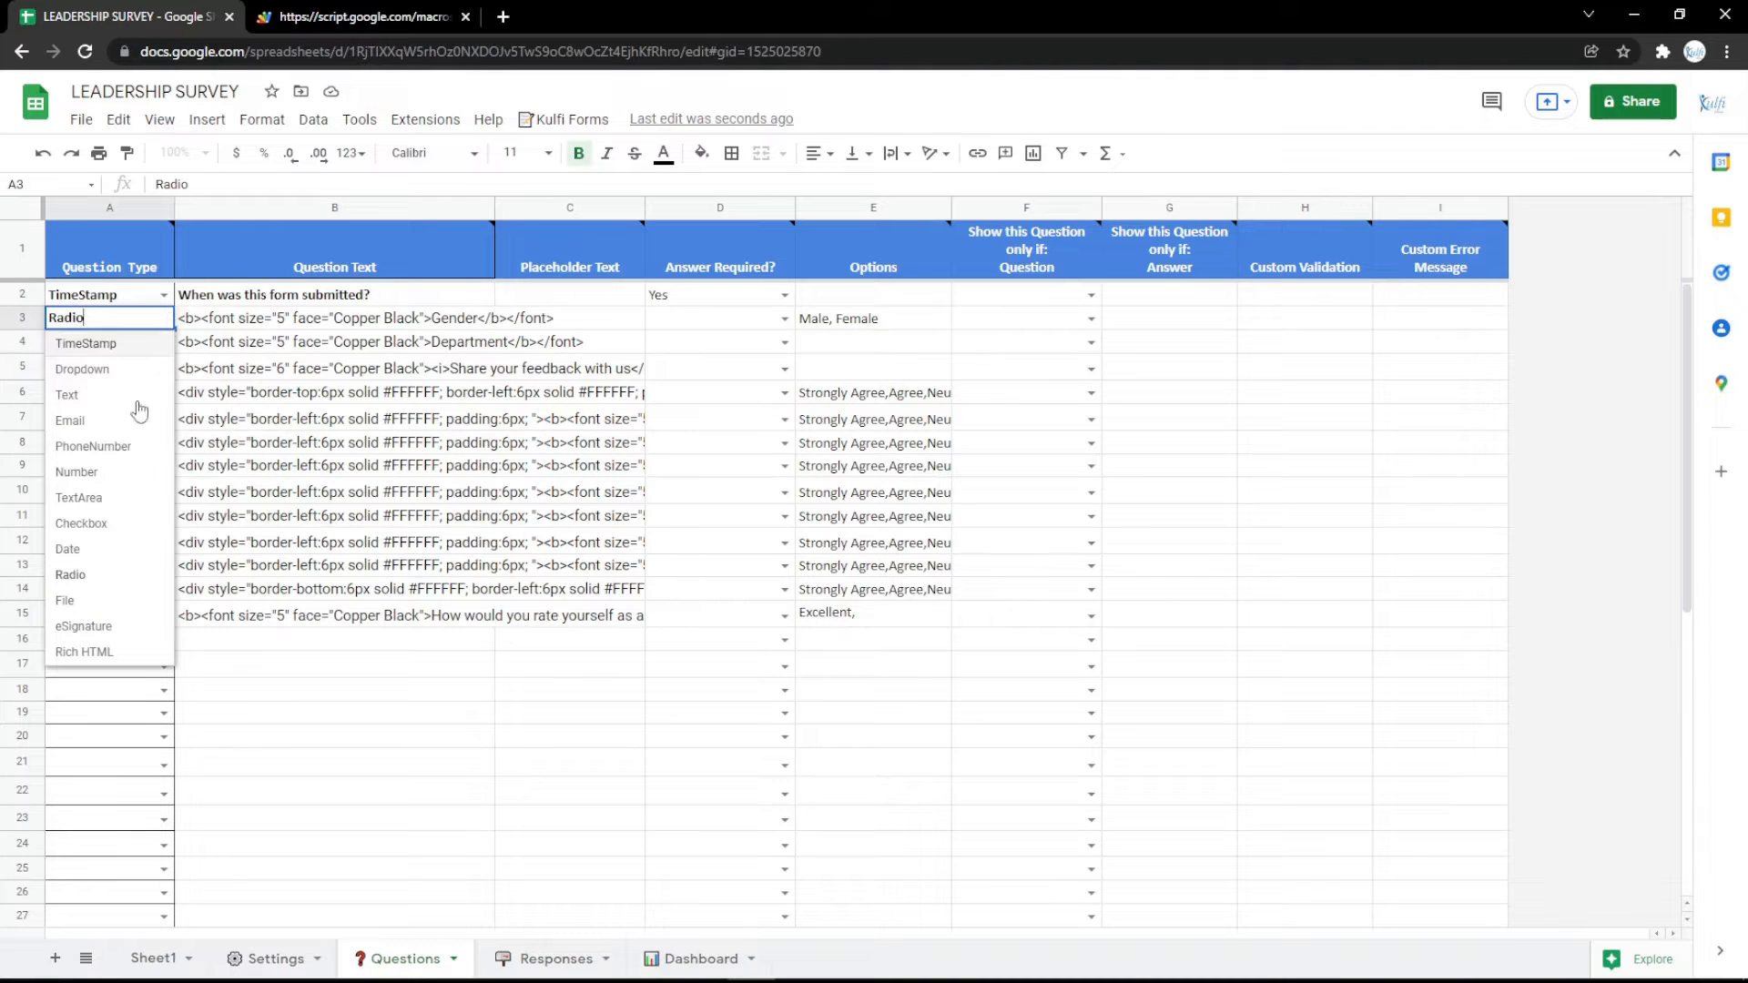
click(65, 601)
double_click(465, 318)
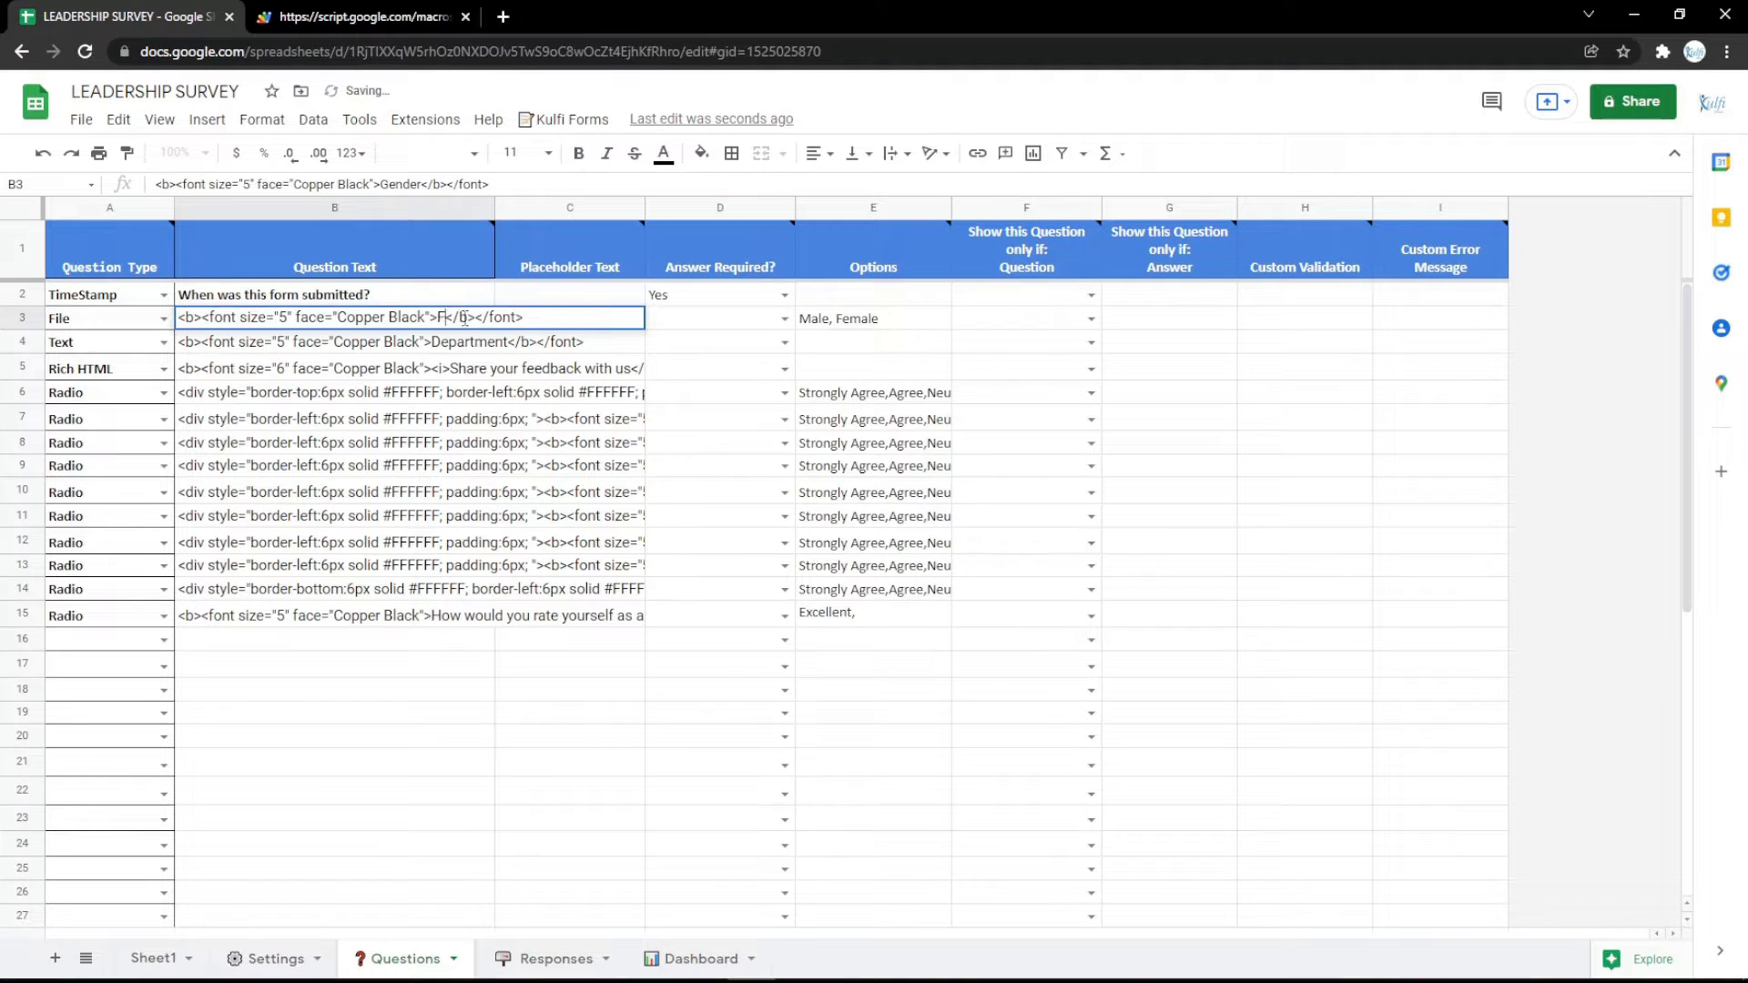
key(Return)
click(832, 320)
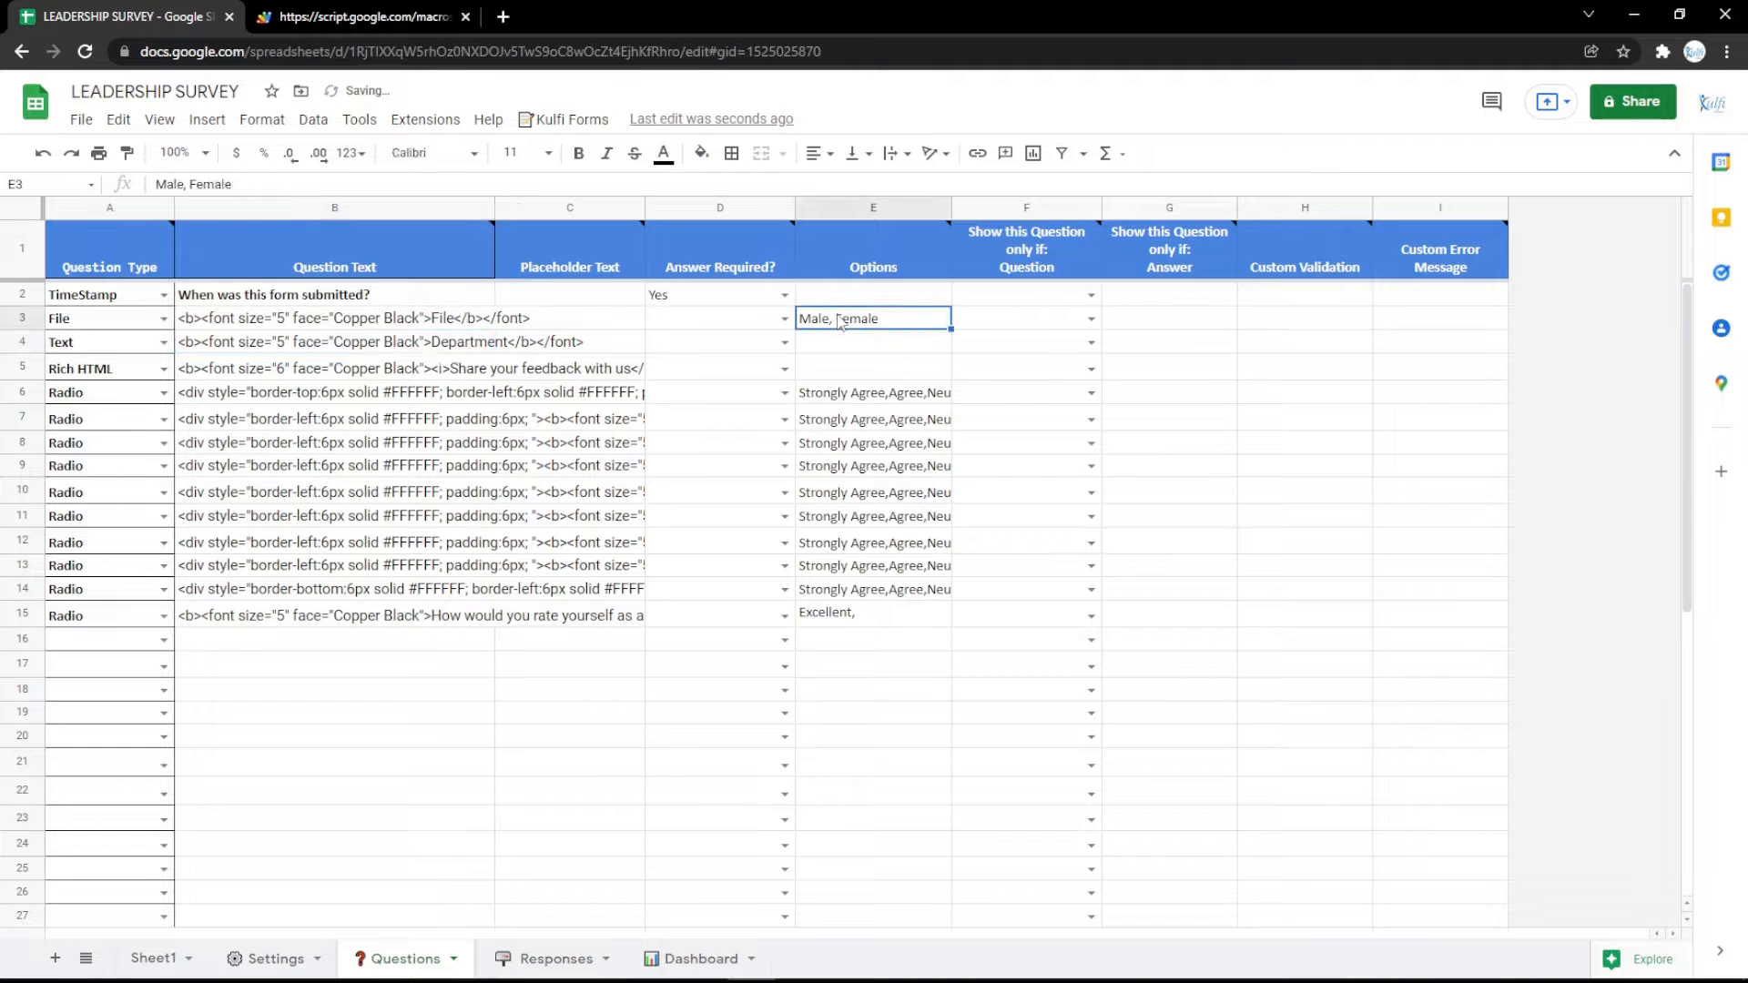
key(Delete)
Reload the survey form and upload the Identity file from the Music folder to the File question.
click(378, 11)
key(F5)
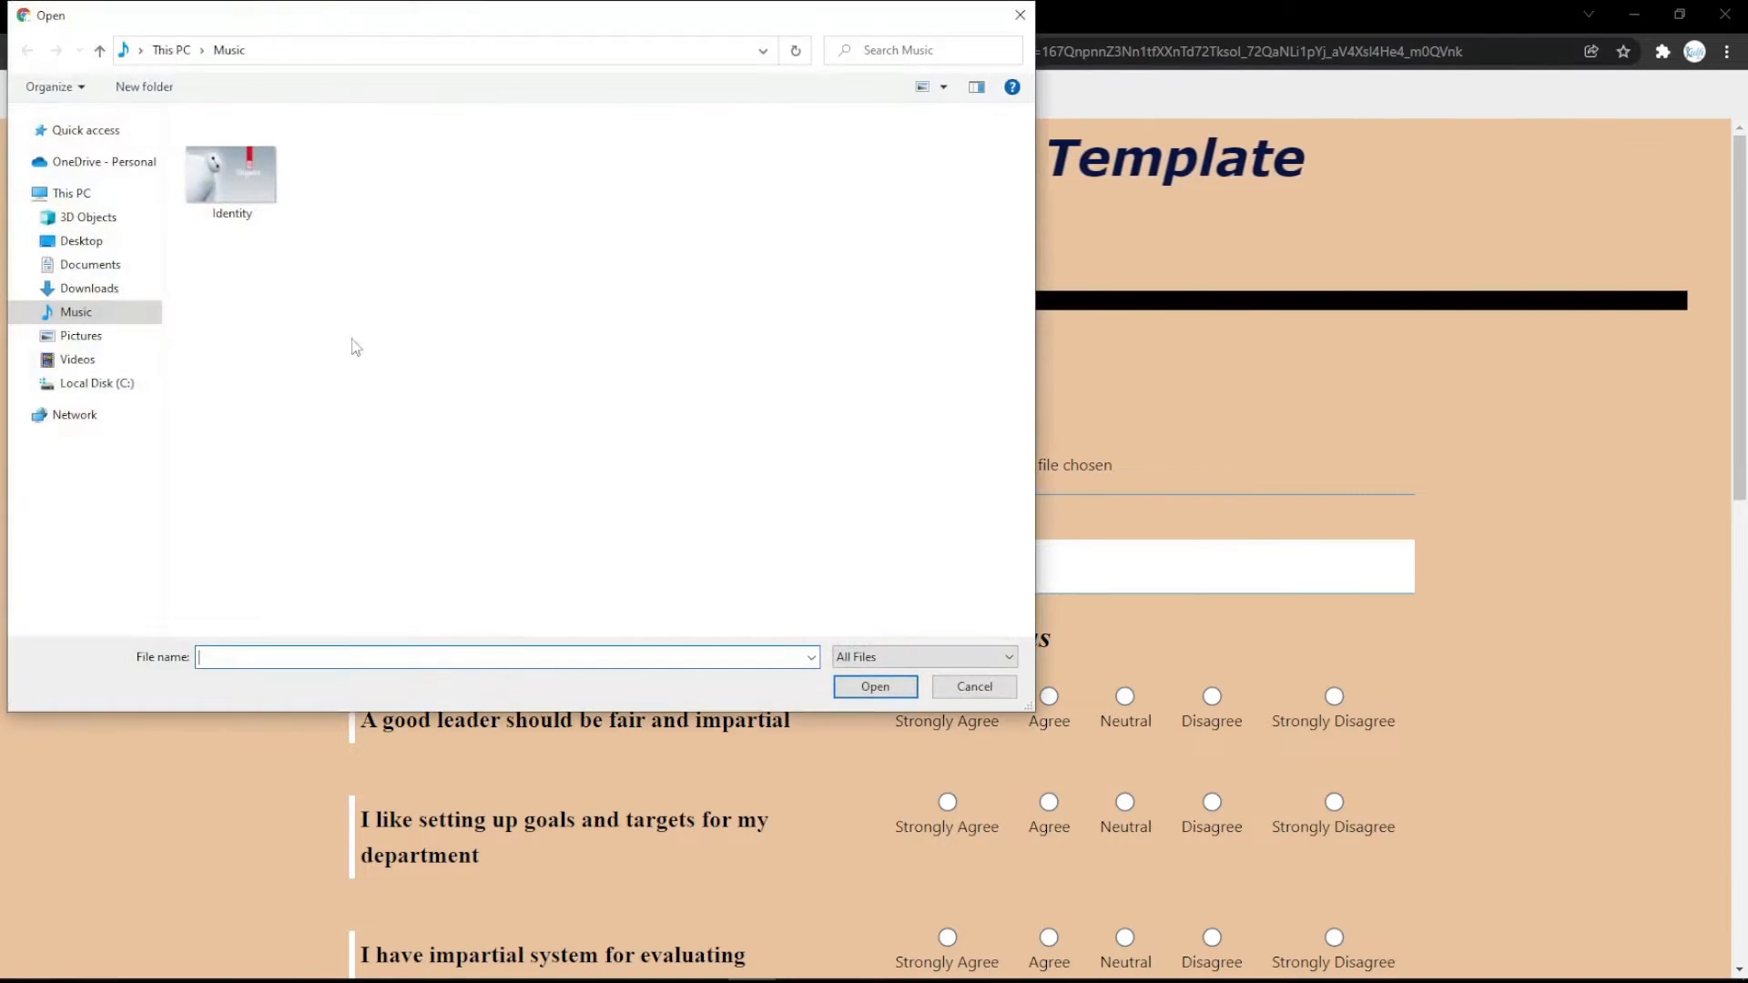
double_click(234, 200)
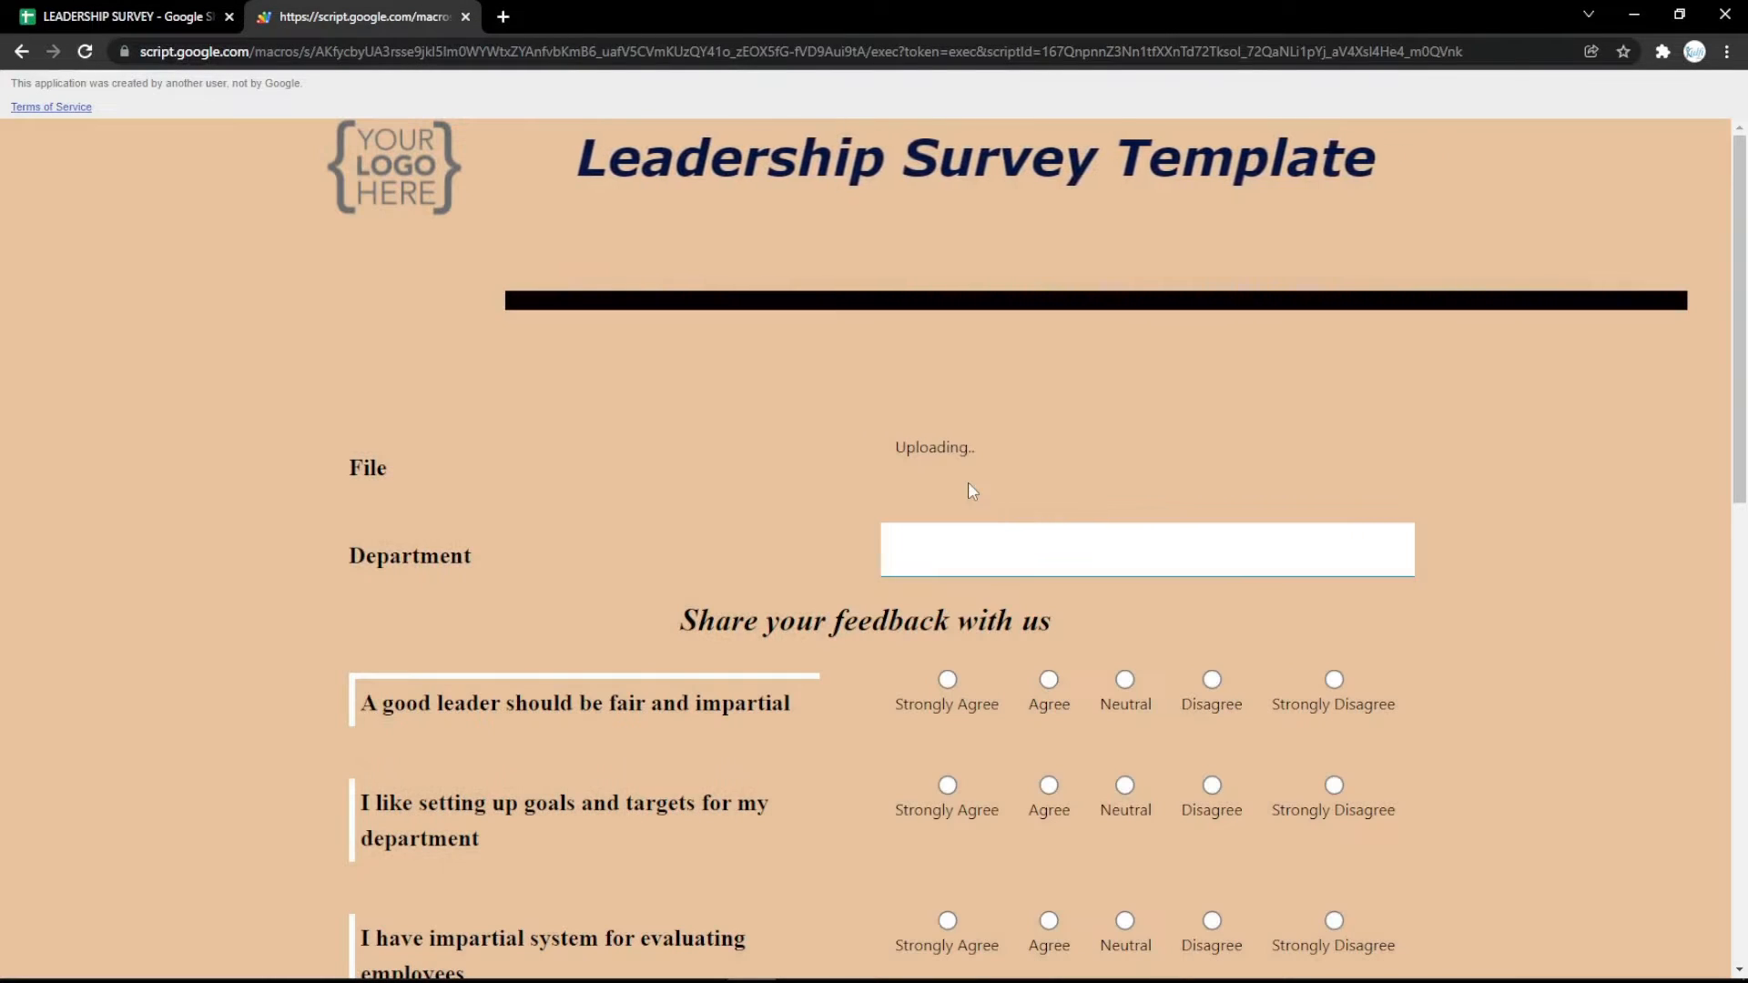
Change the row 3 question type to eSignature and replace File with Signature in its question text.
click(127, 16)
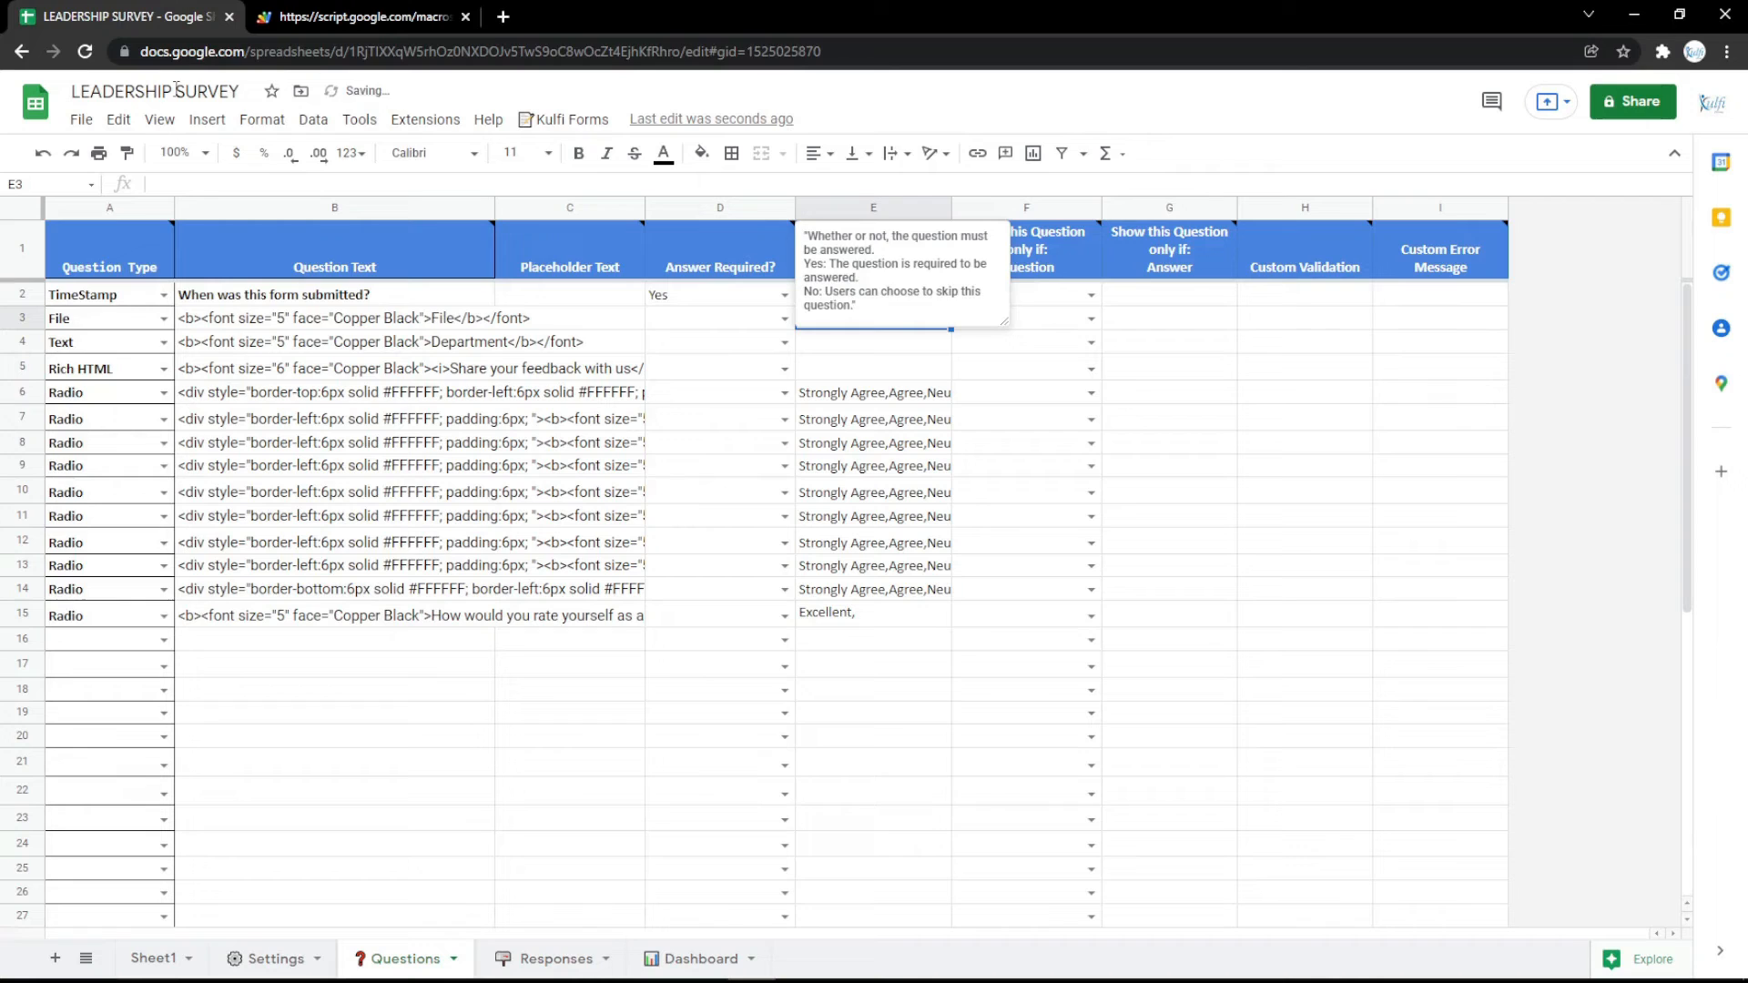
click(163, 318)
click(84, 626)
double_click(464, 310)
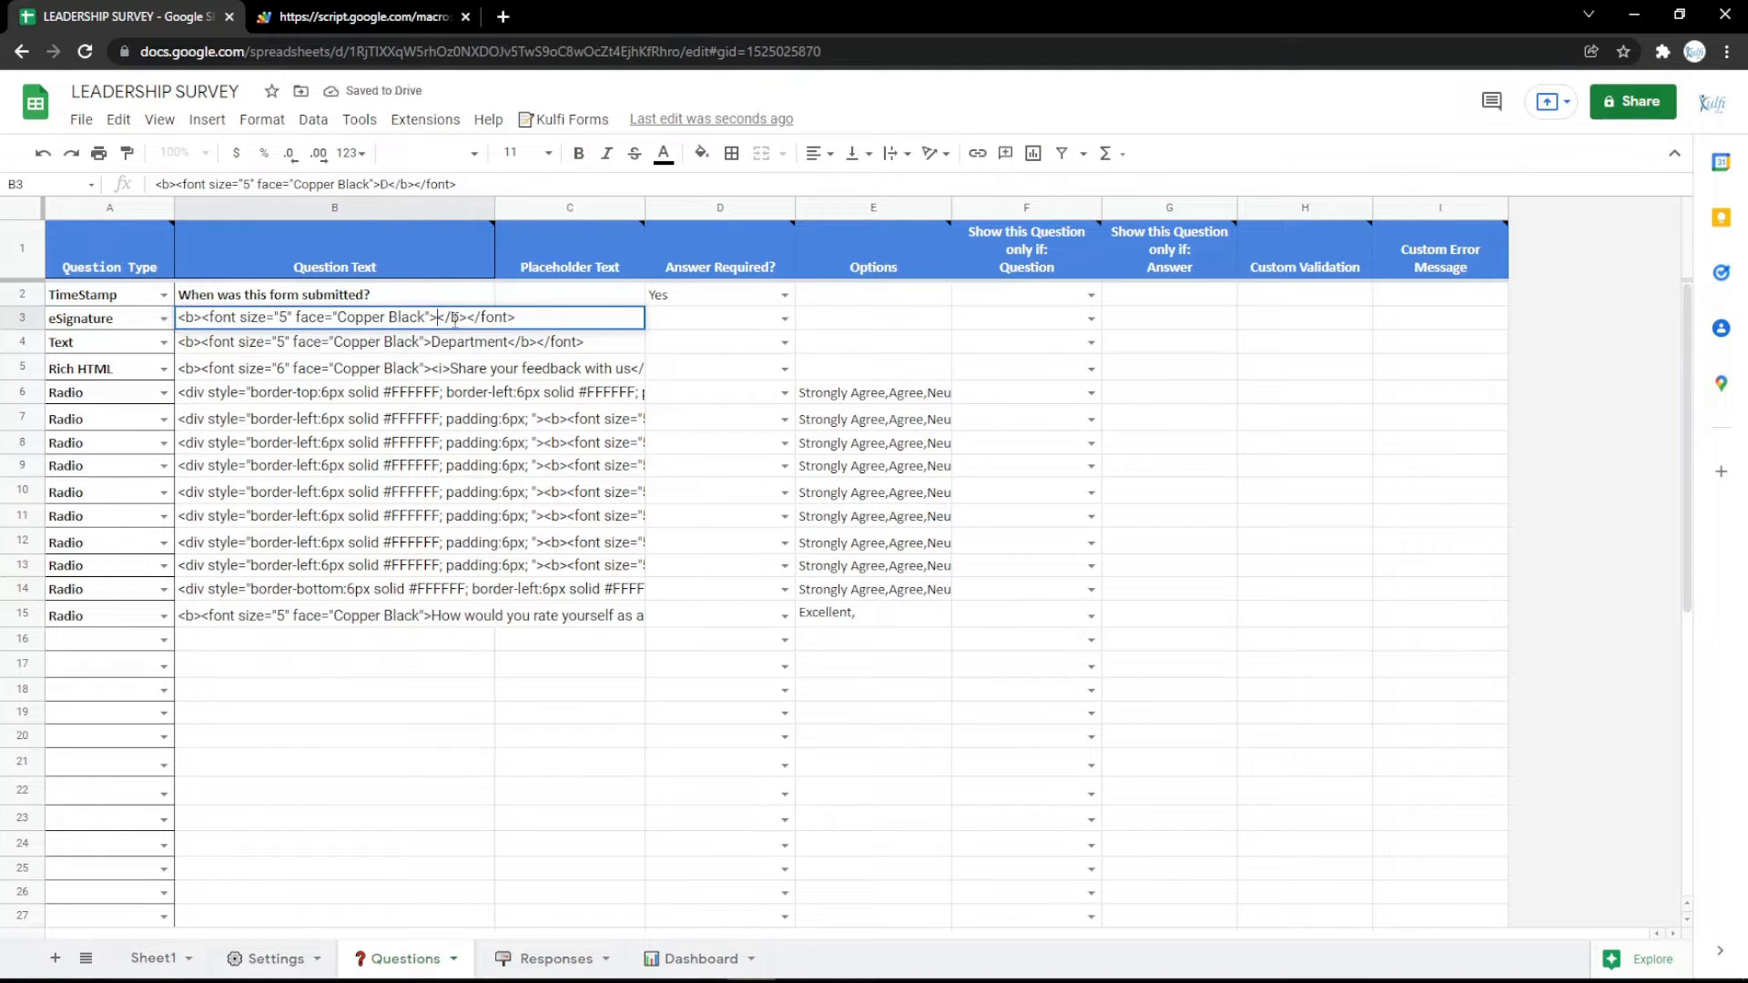
text(re)
key(Return)
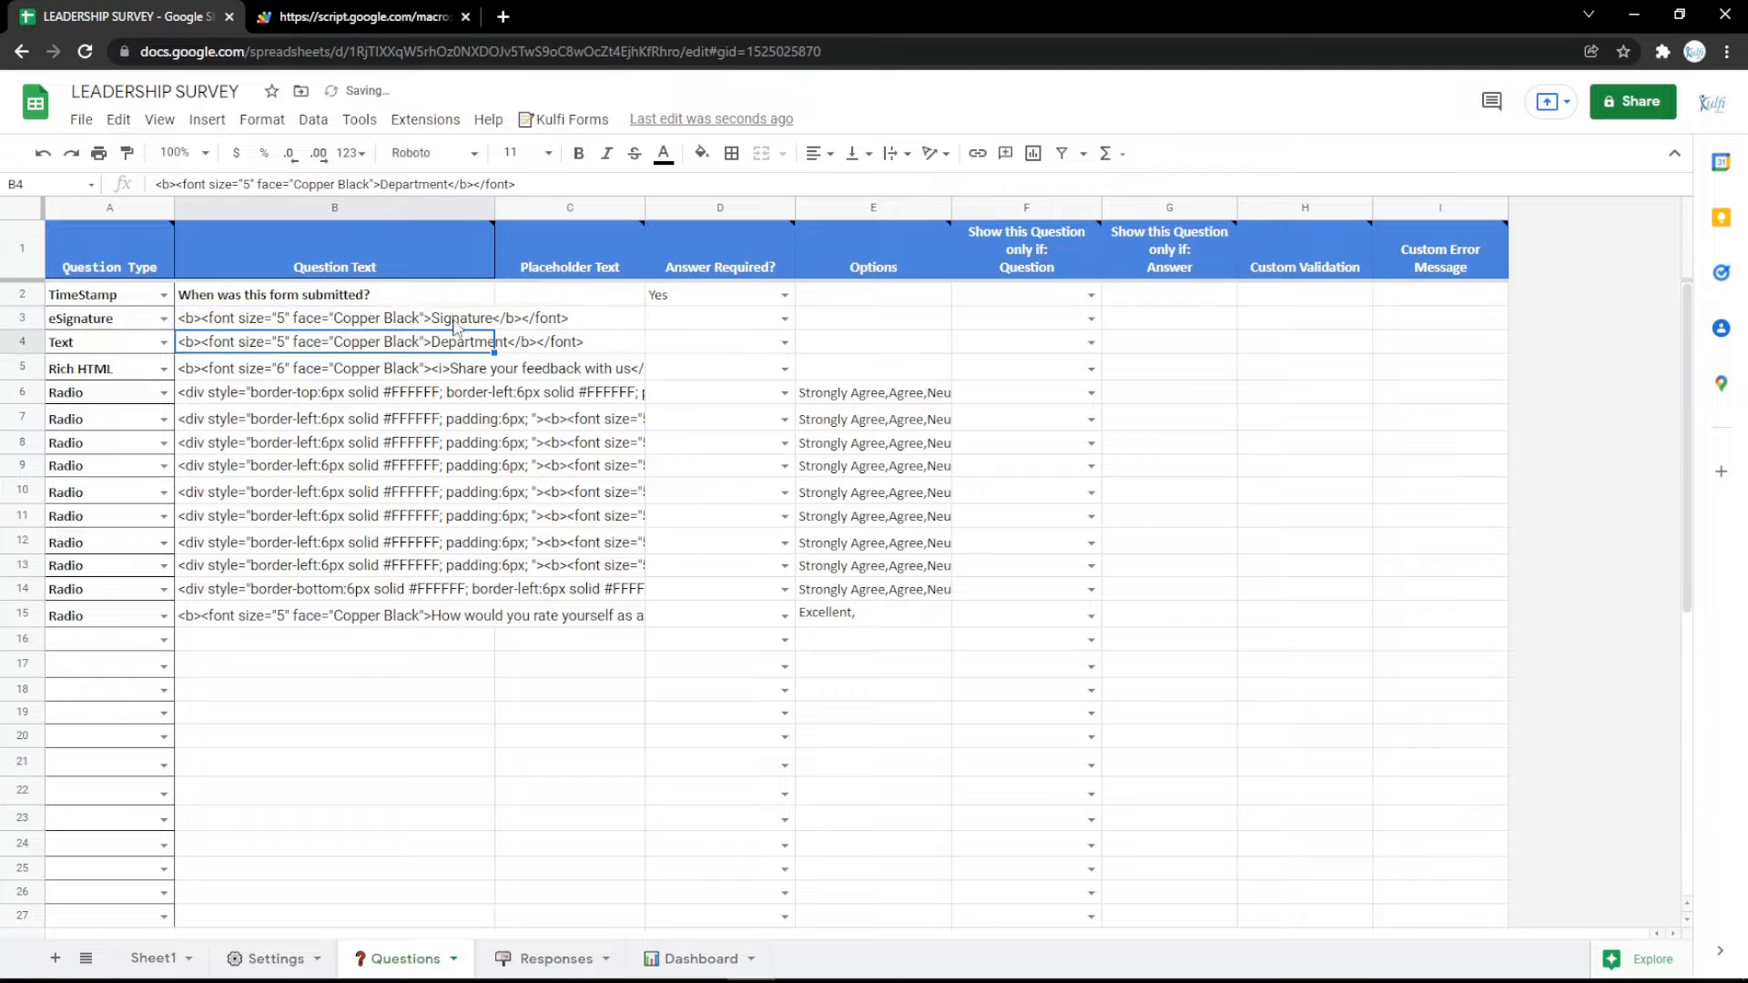
Reload the survey form, draw a trial signature in the Signature field, and clear it.
click(414, 13)
key(F5)
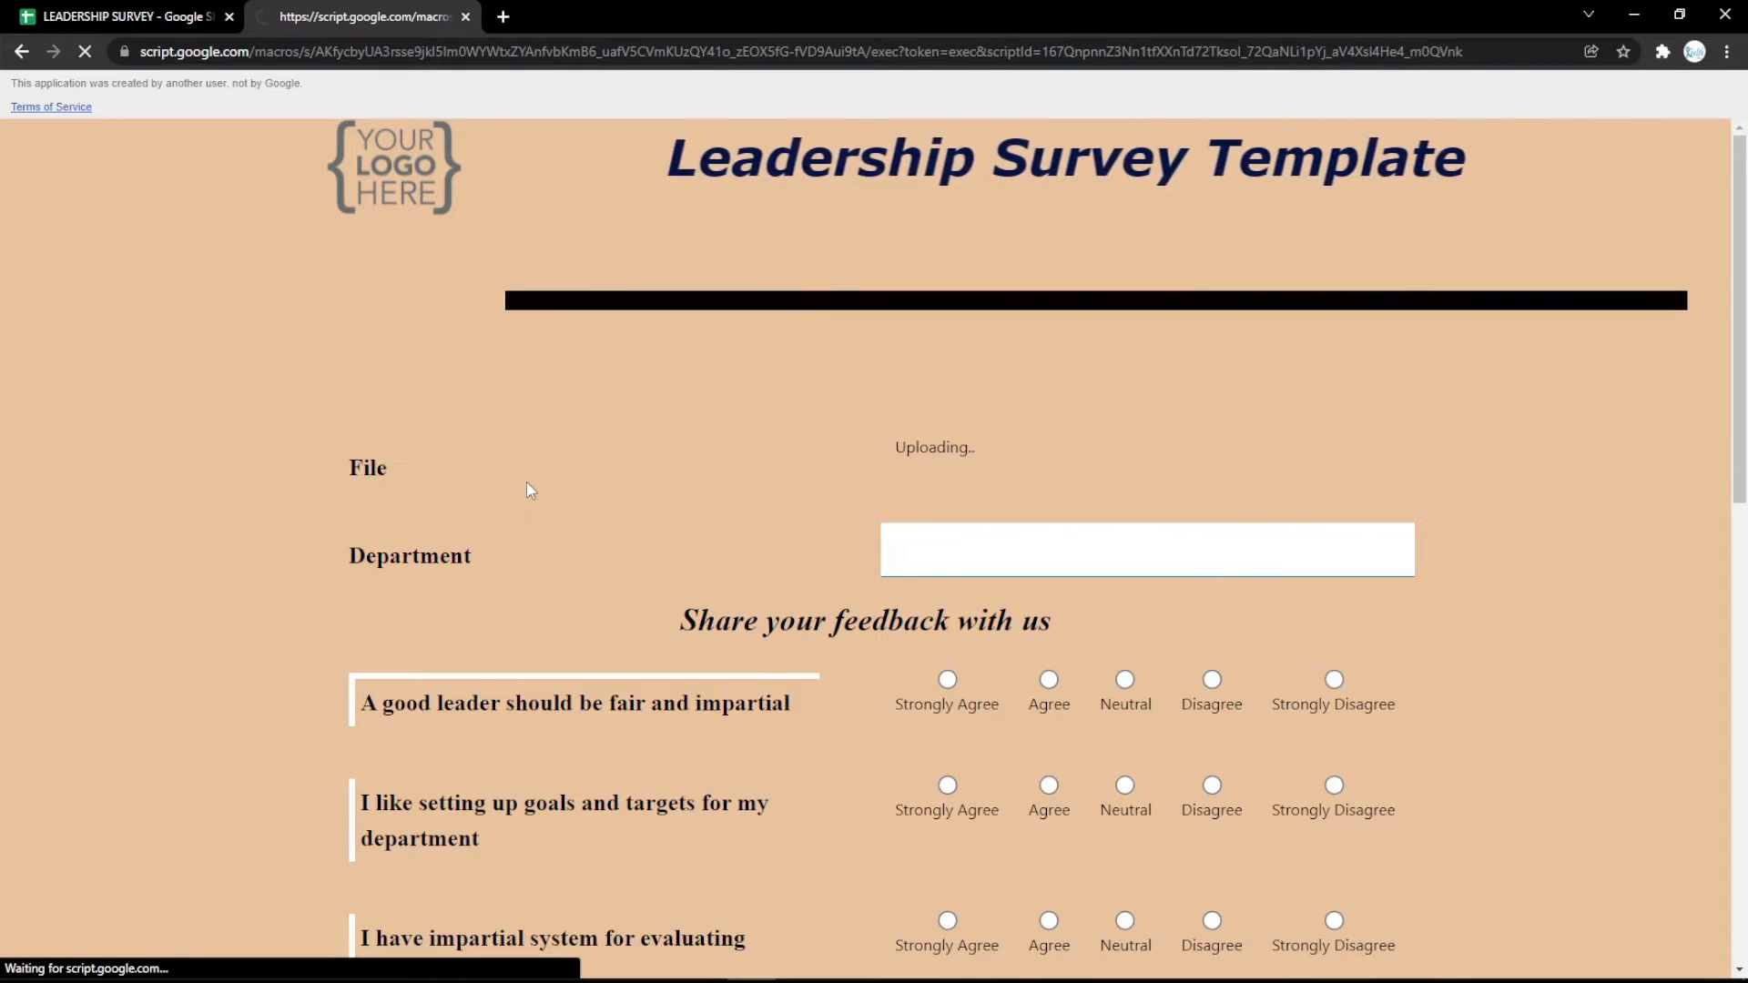
mouse_move(988, 458)
mouse_down()
mouse_move(1116, 515)
mouse_move(1097, 538)
mouse_move(1177, 543)
mouse_move(1053, 495)
mouse_move(1163, 558)
mouse_up()
click(1220, 572)
click(1211, 569)
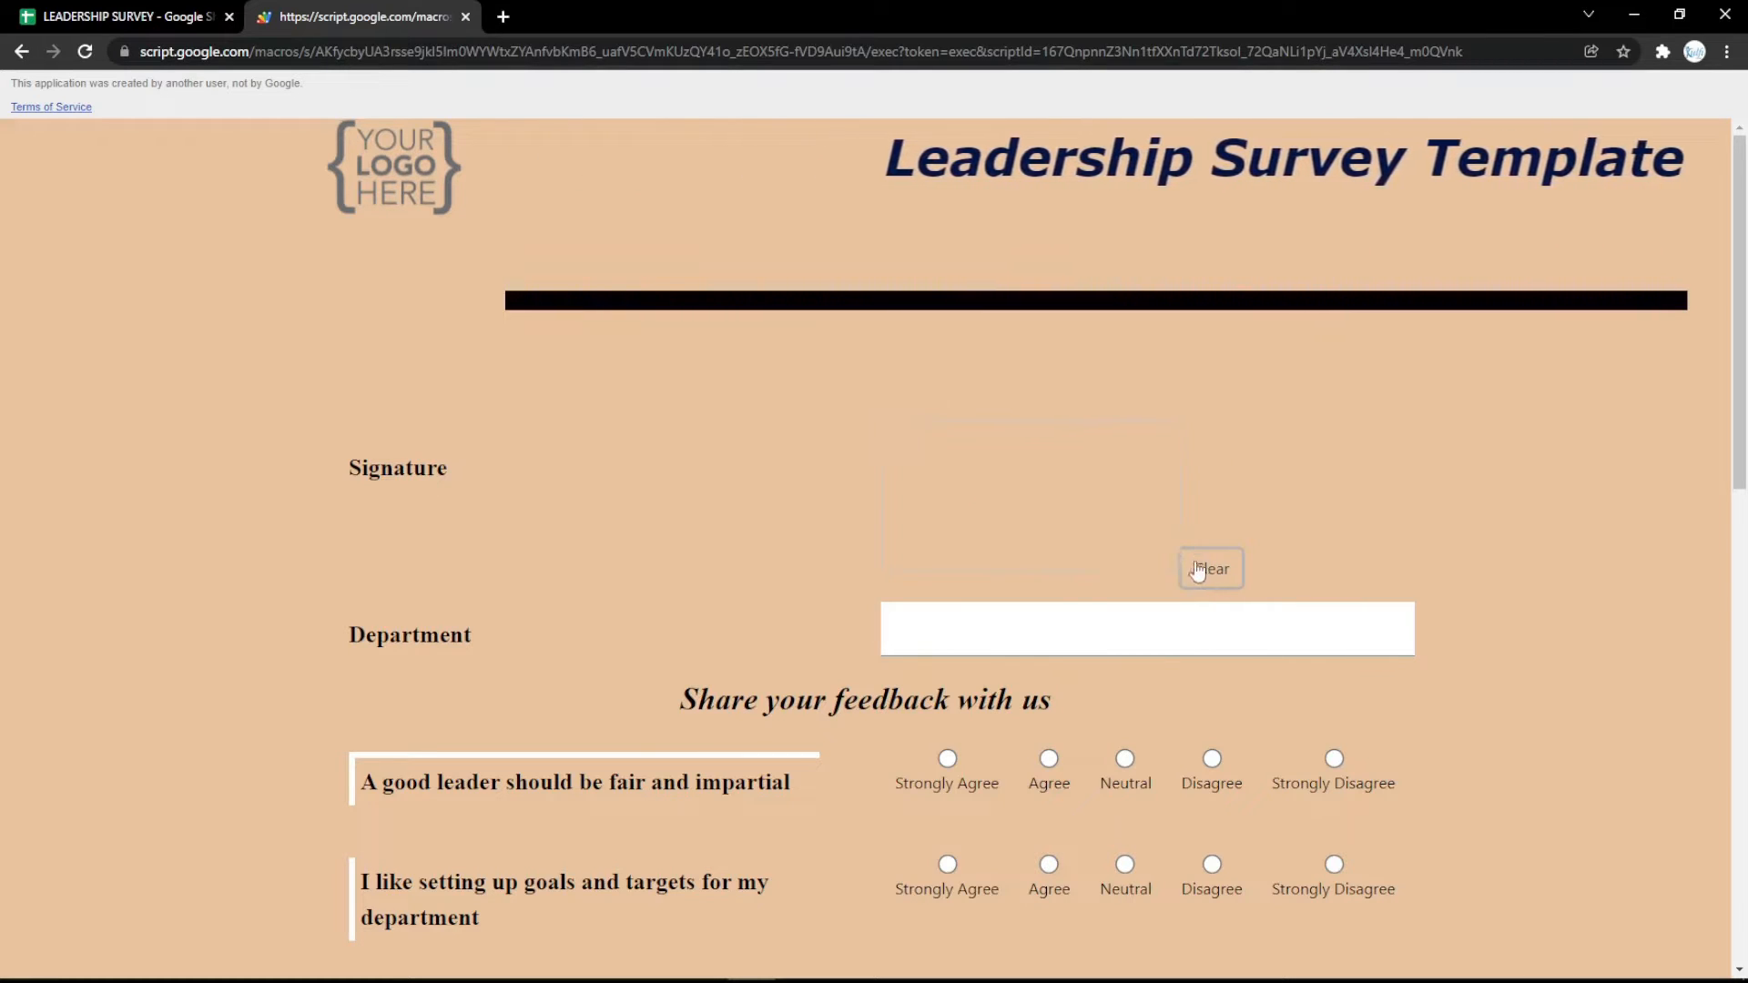
Change the row 3 question type to Rich HTML and select its question text cell.
click(128, 17)
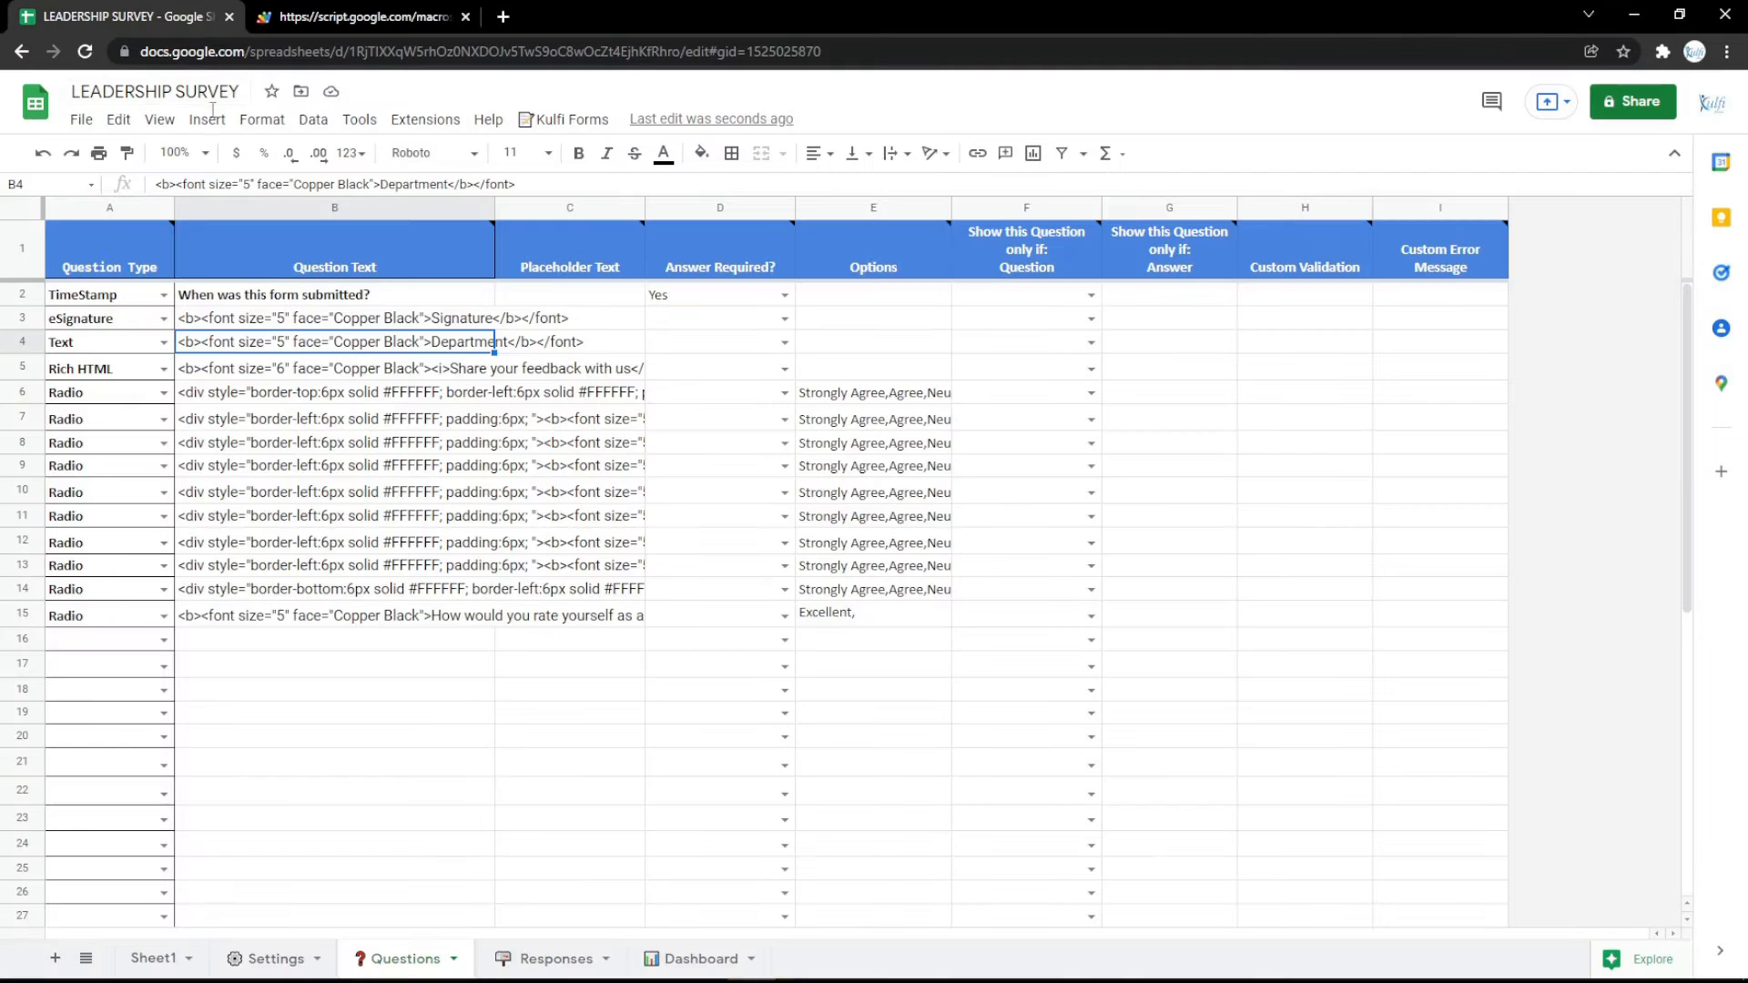
click(164, 320)
click(132, 652)
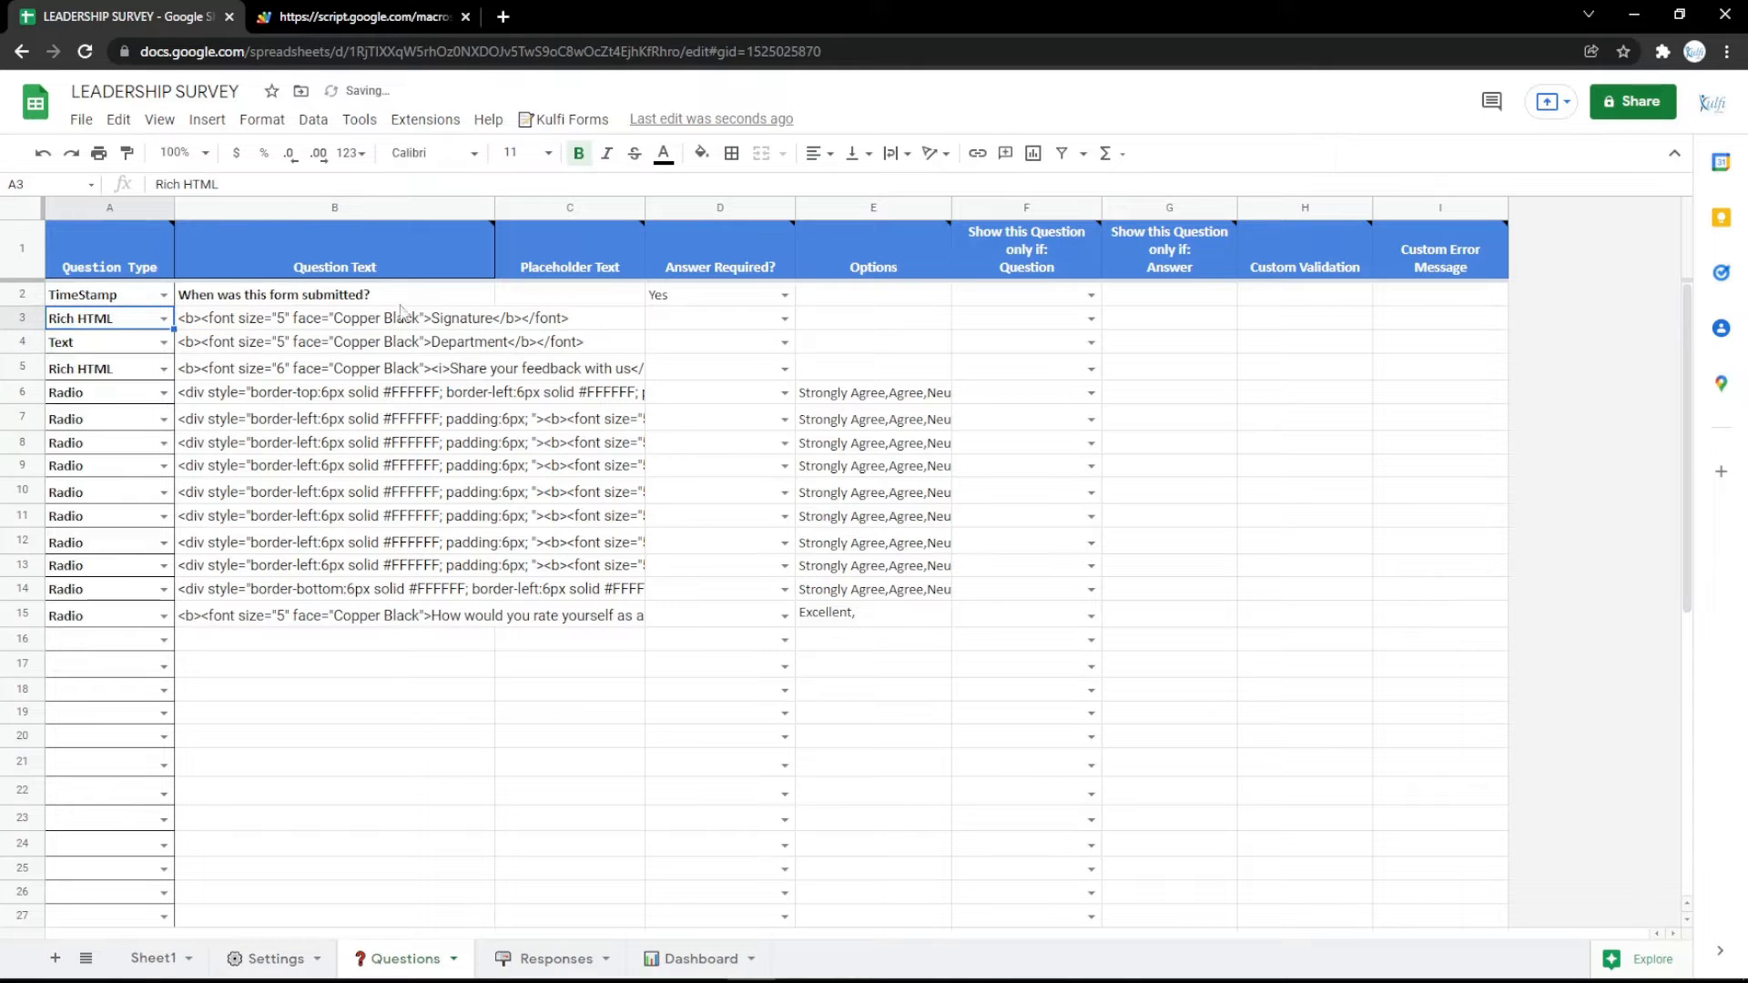
double_click(455, 317)
click(452, 368)
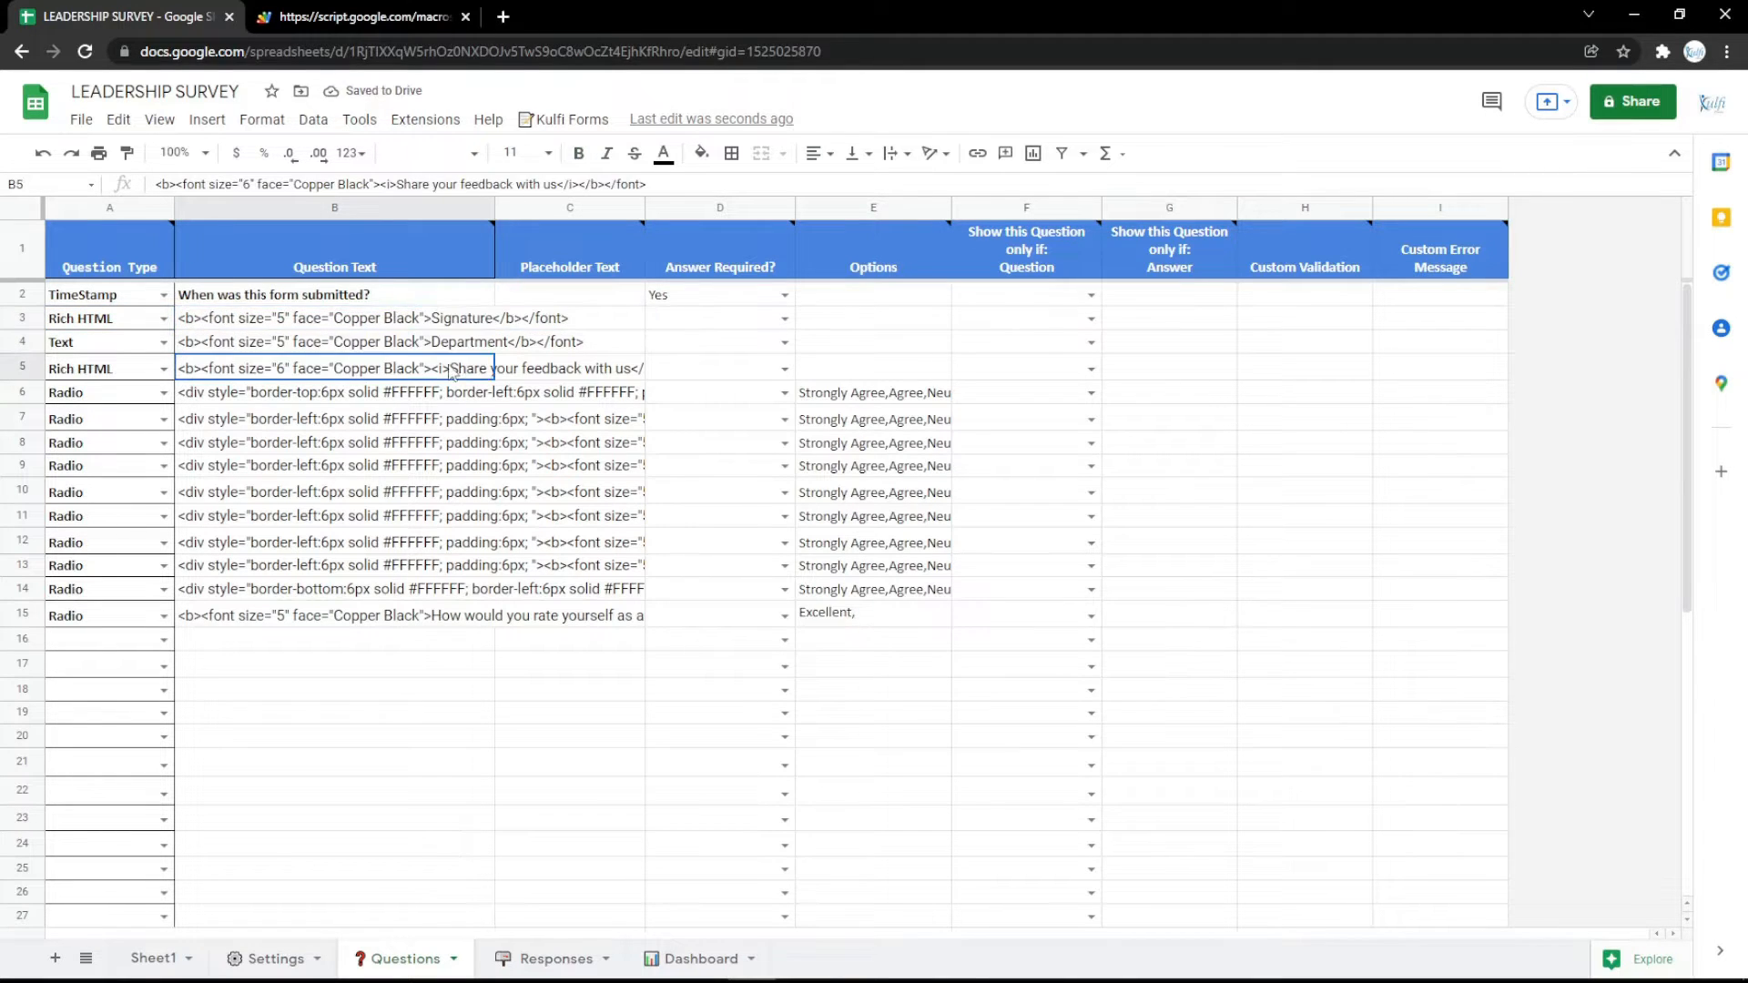
click(348, 321)
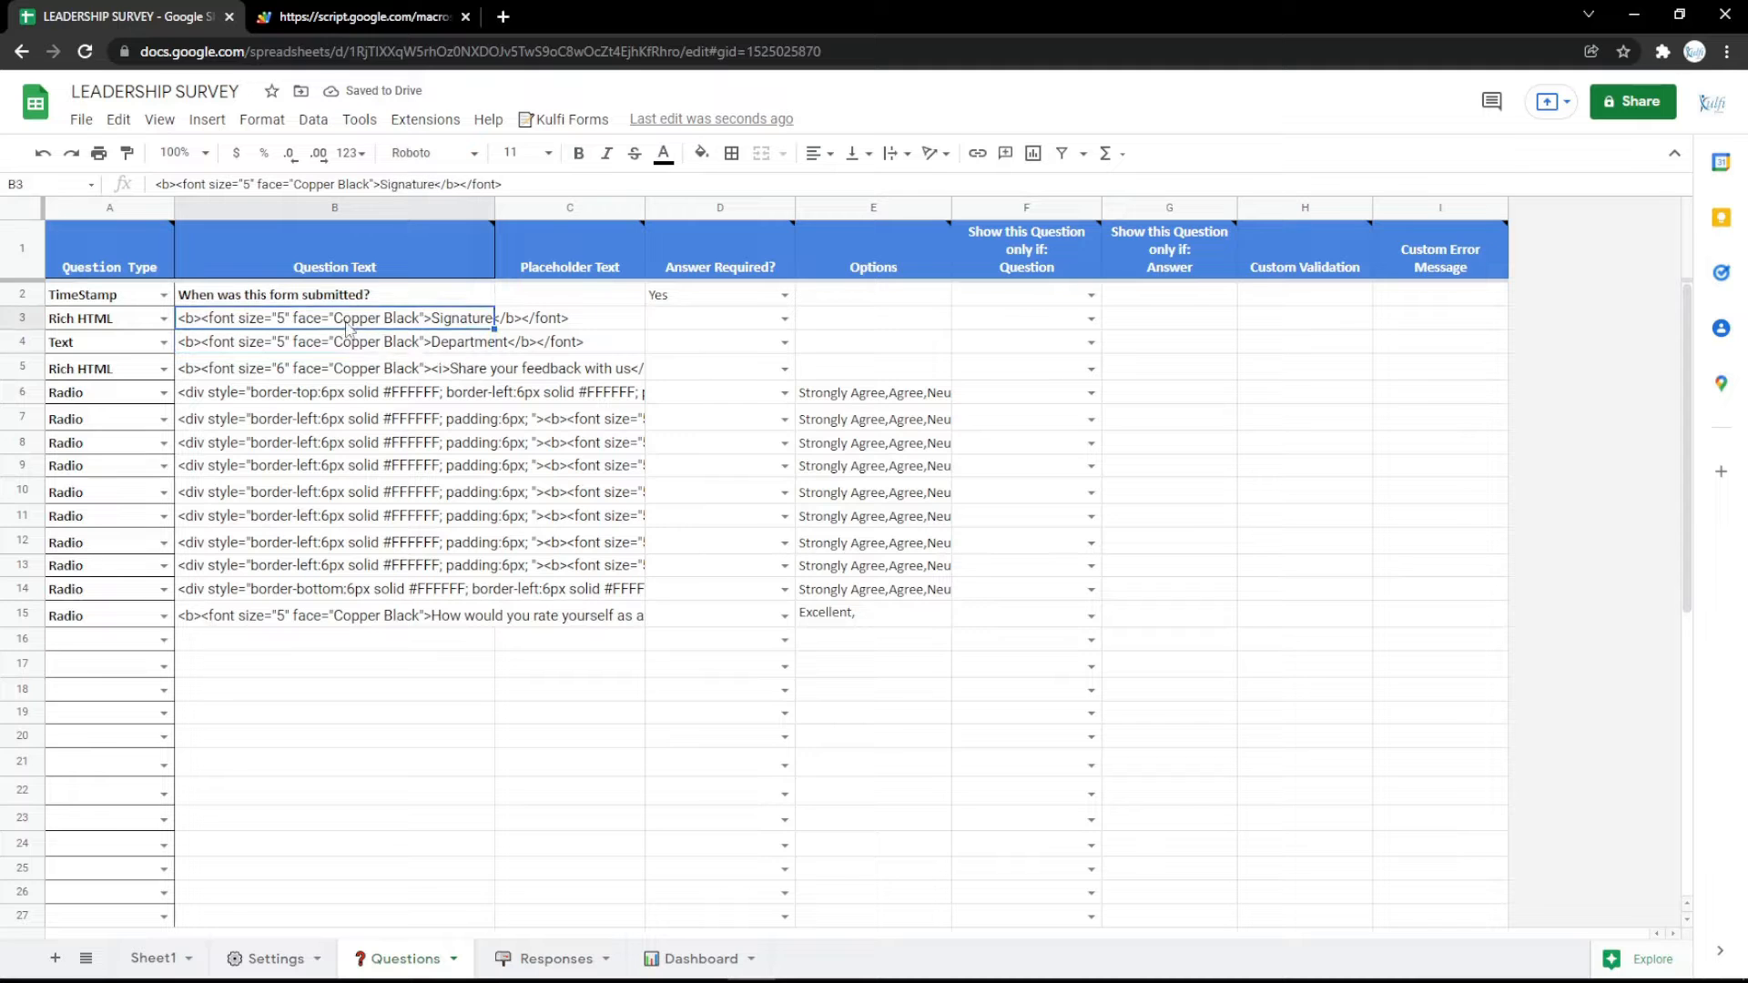
Open Google Maps in a new browser tab, find Google Indonesia, and copy the HTML code for embedding its map.
click(503, 18)
click(150, 85)
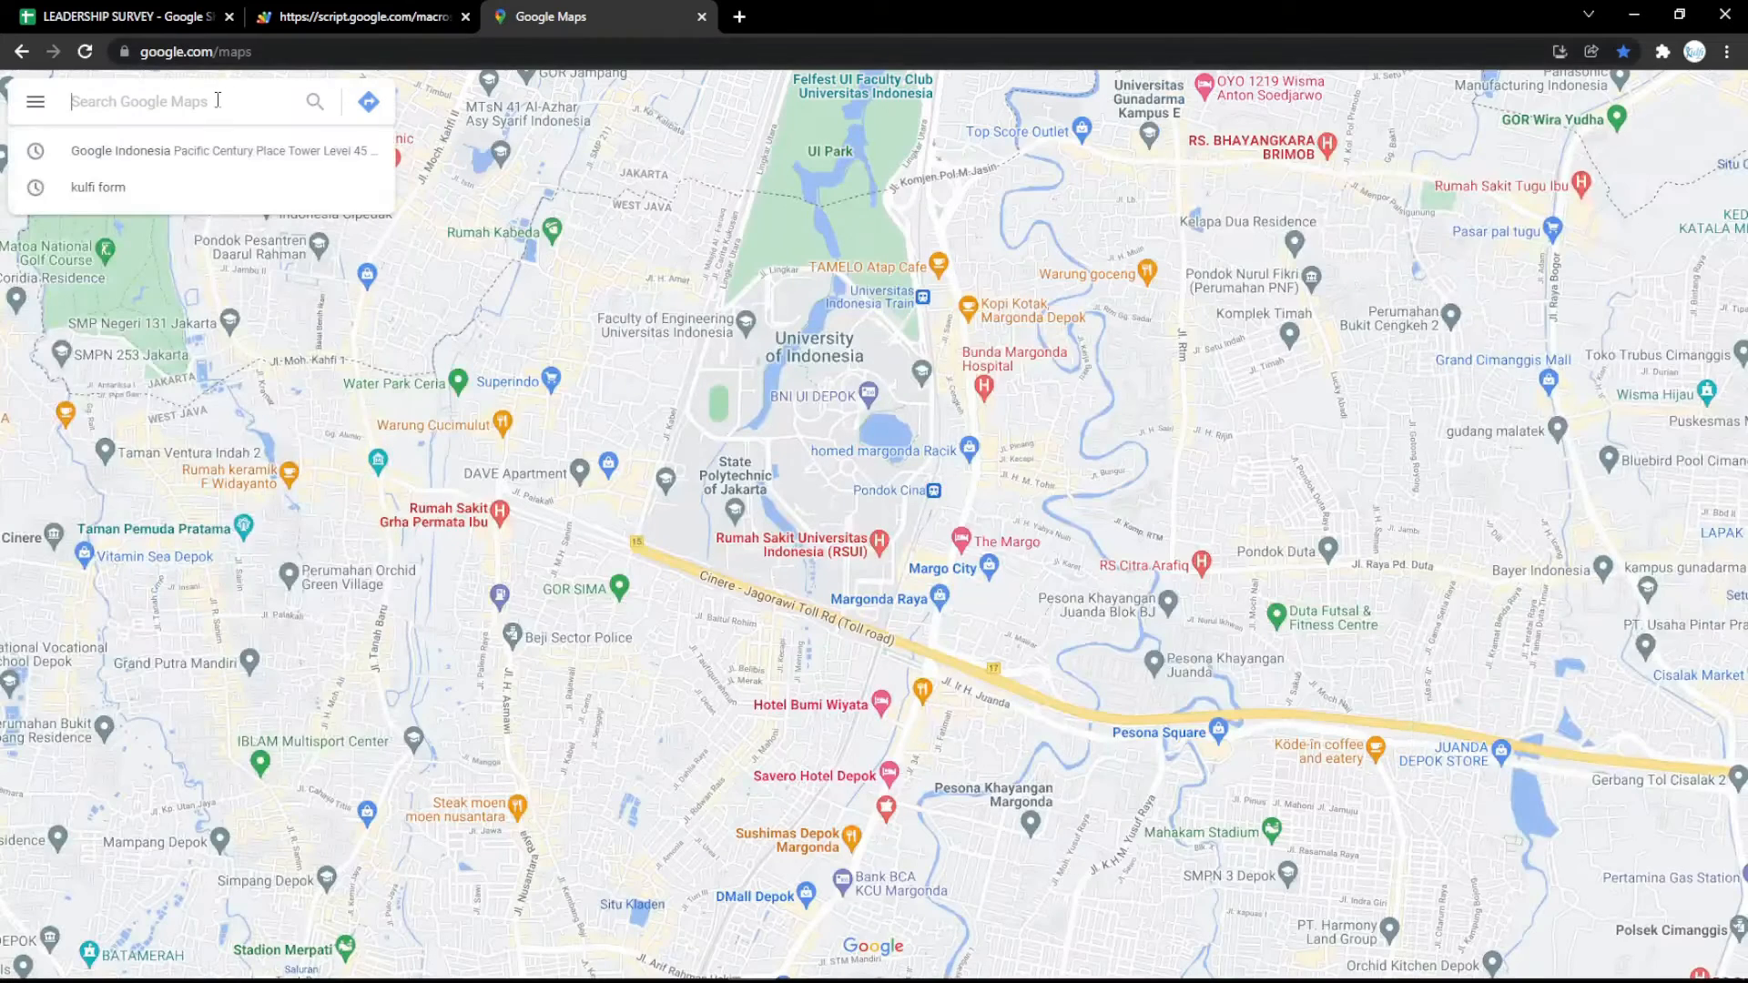
click(126, 164)
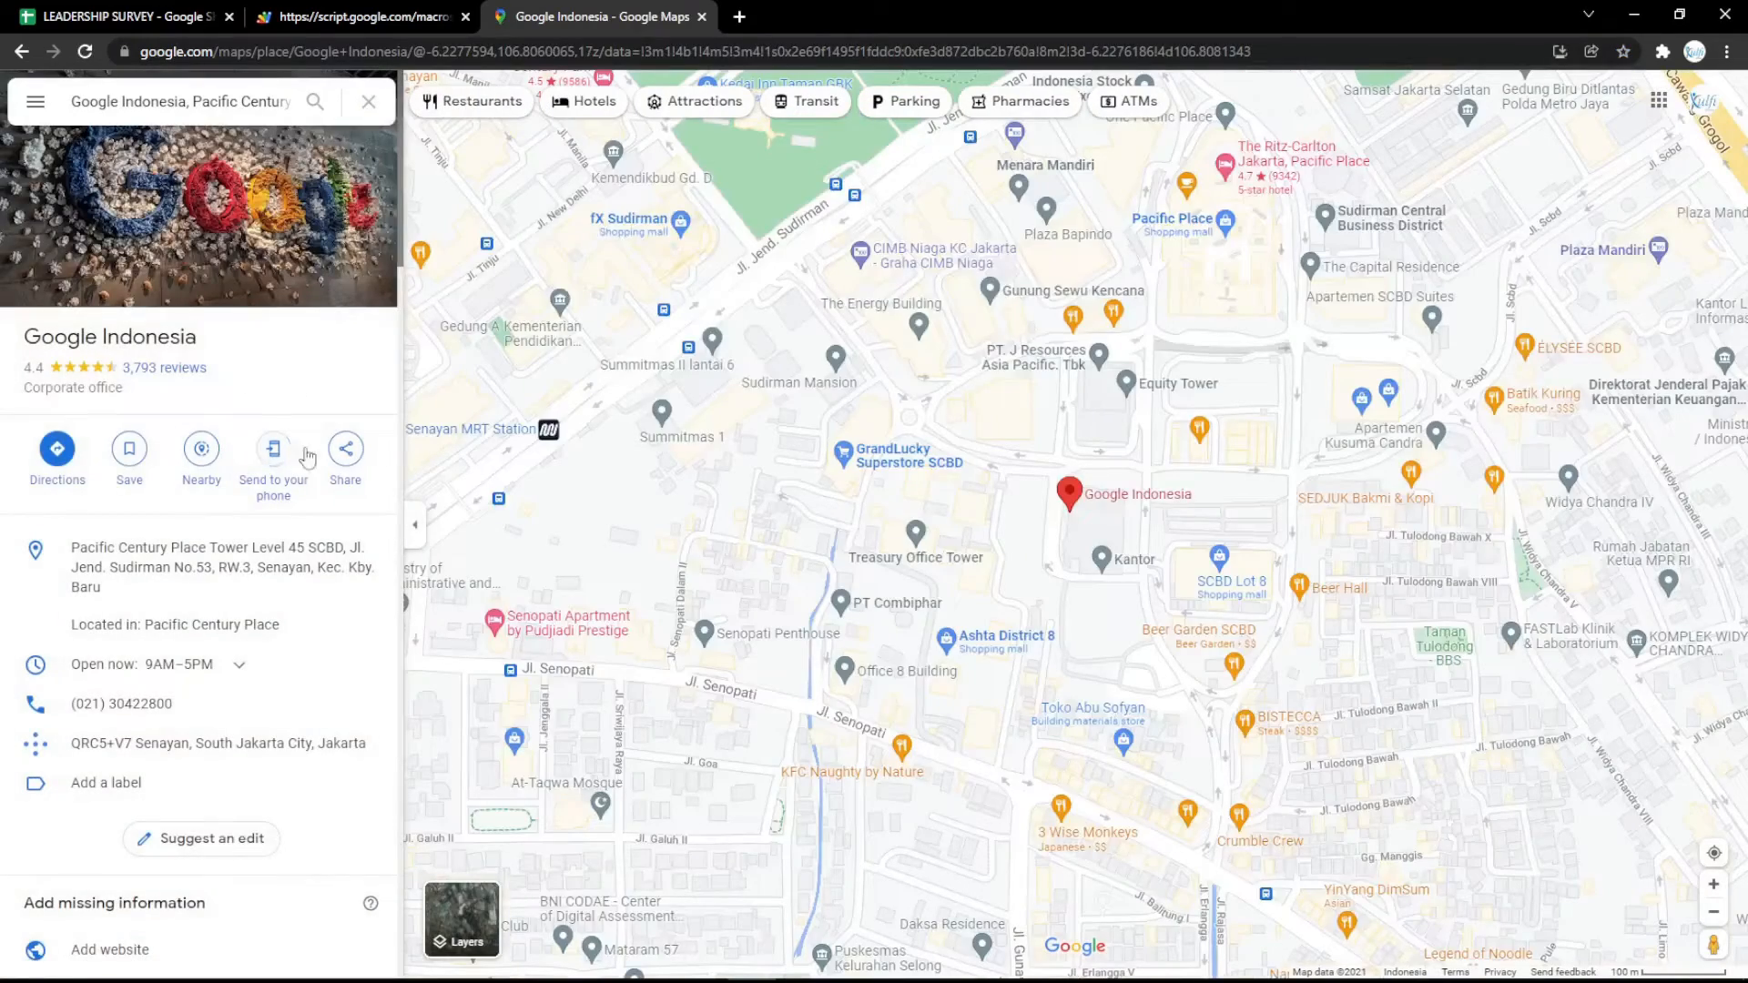
click(345, 448)
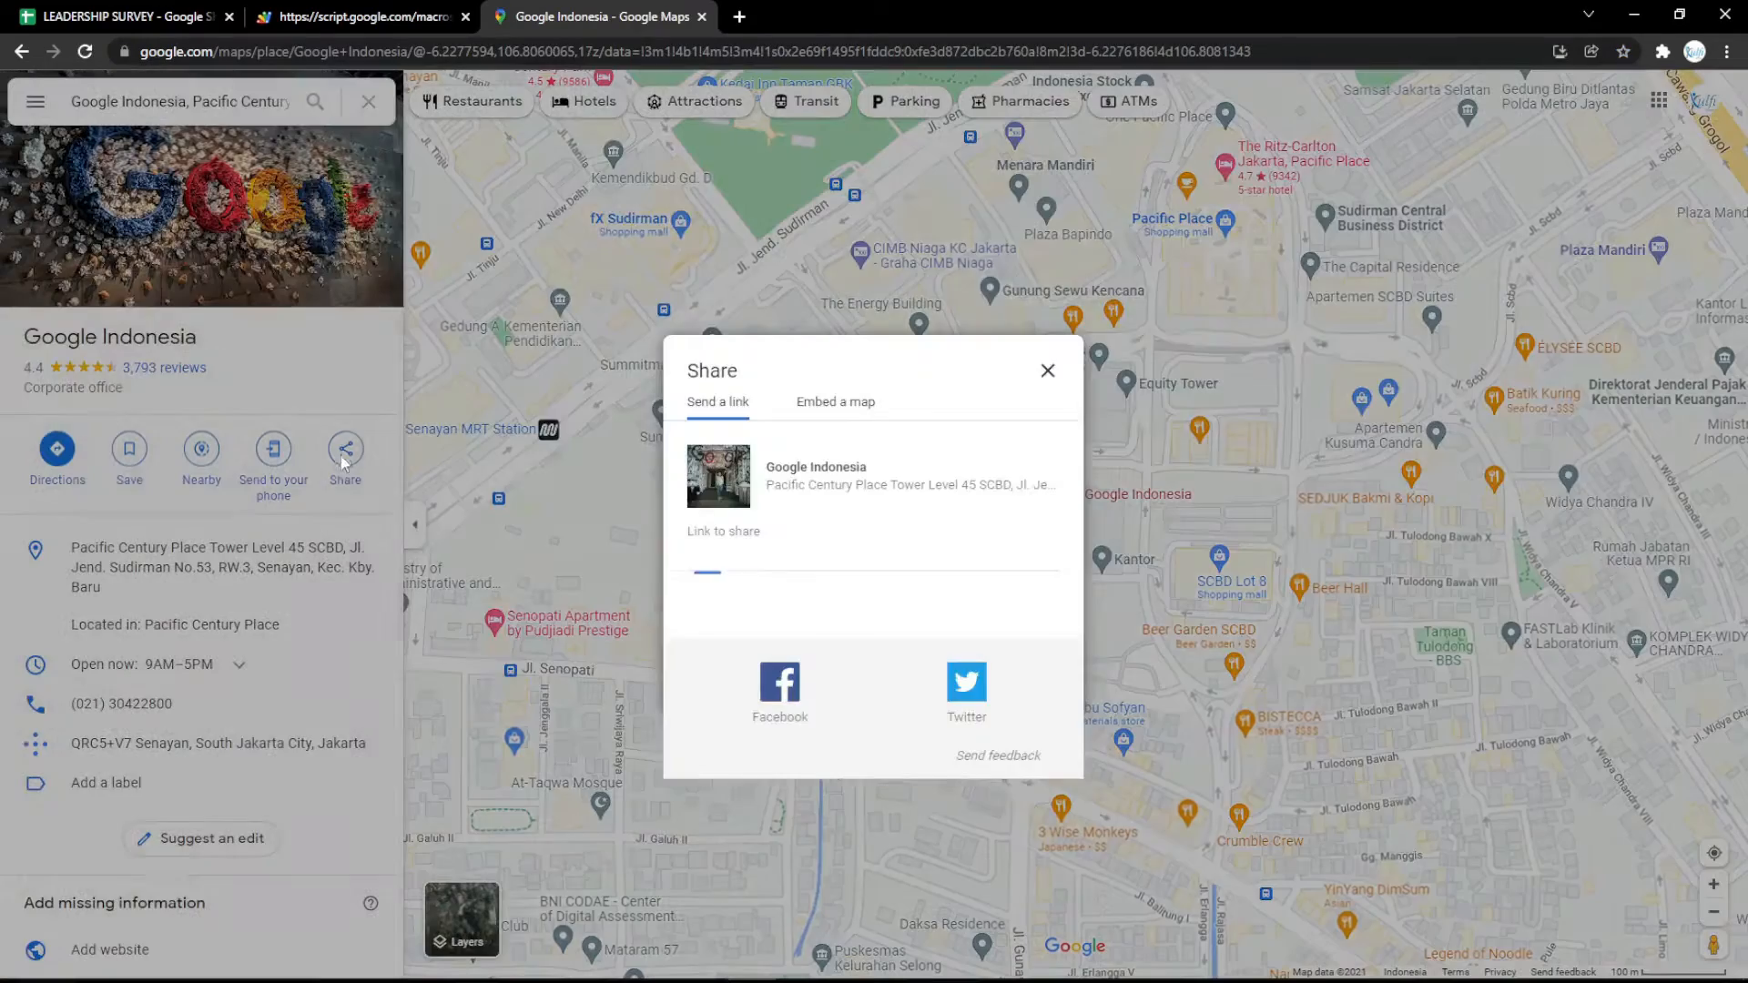
click(832, 400)
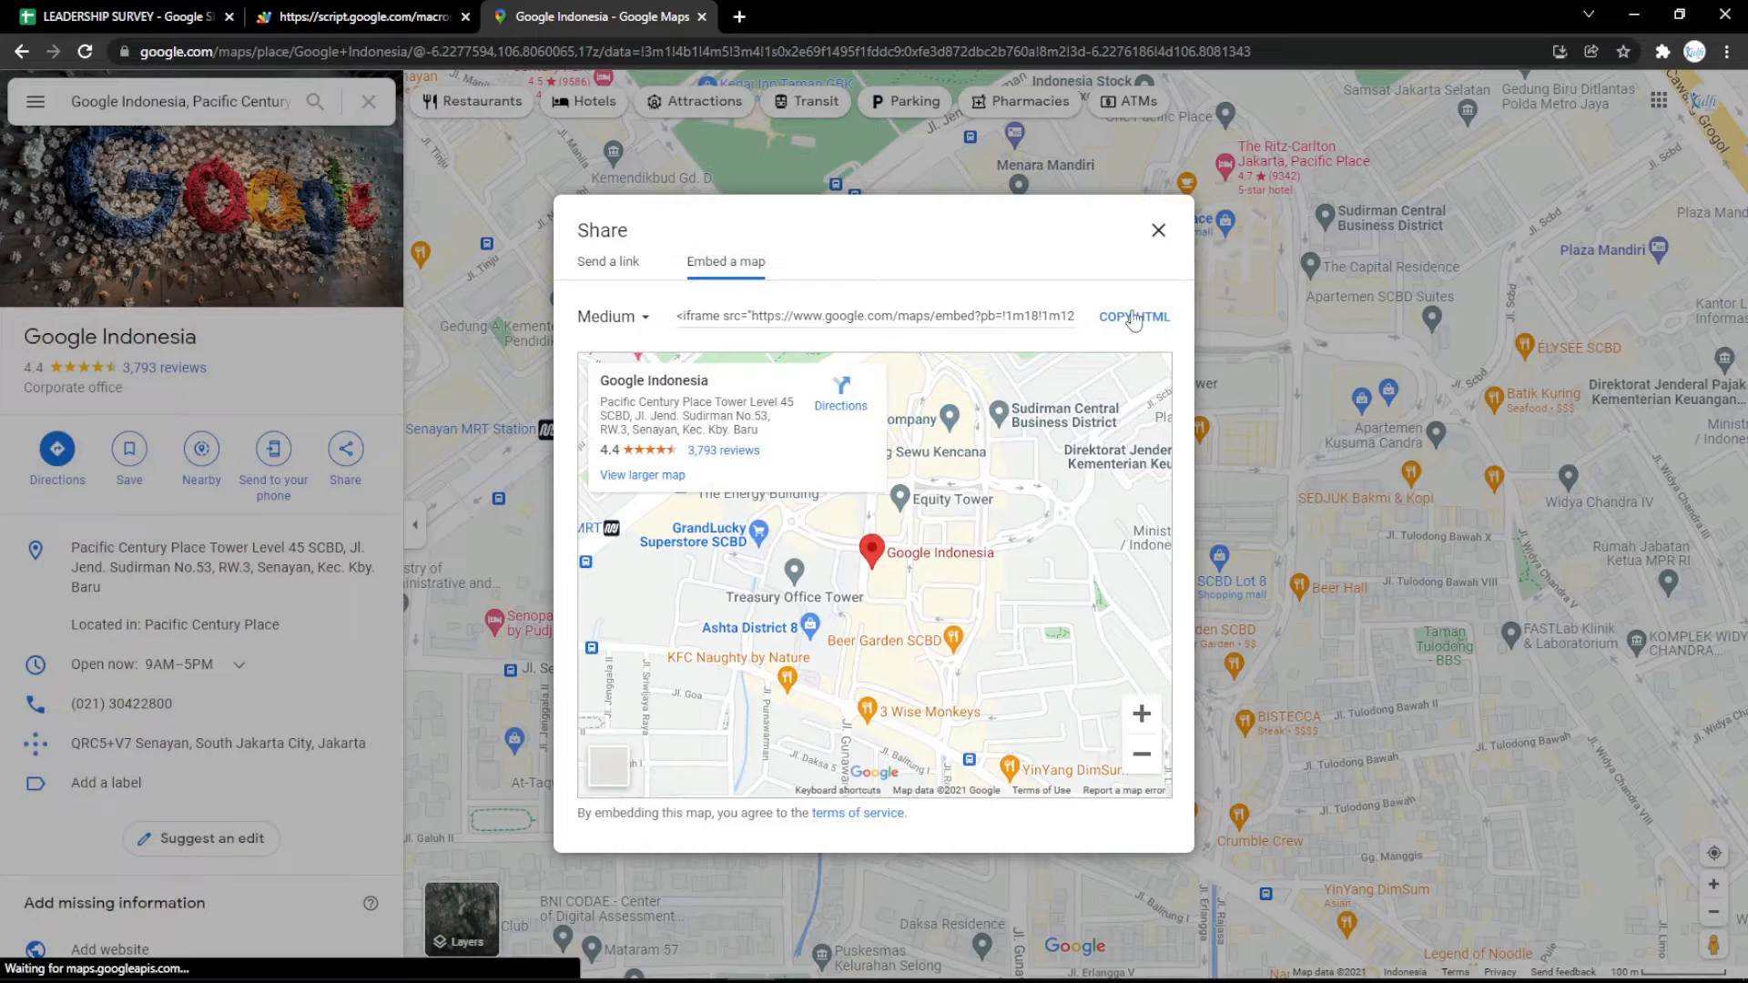
click(1134, 316)
Paste the map embed code over the row 3 question text and reload the survey form.
click(137, 16)
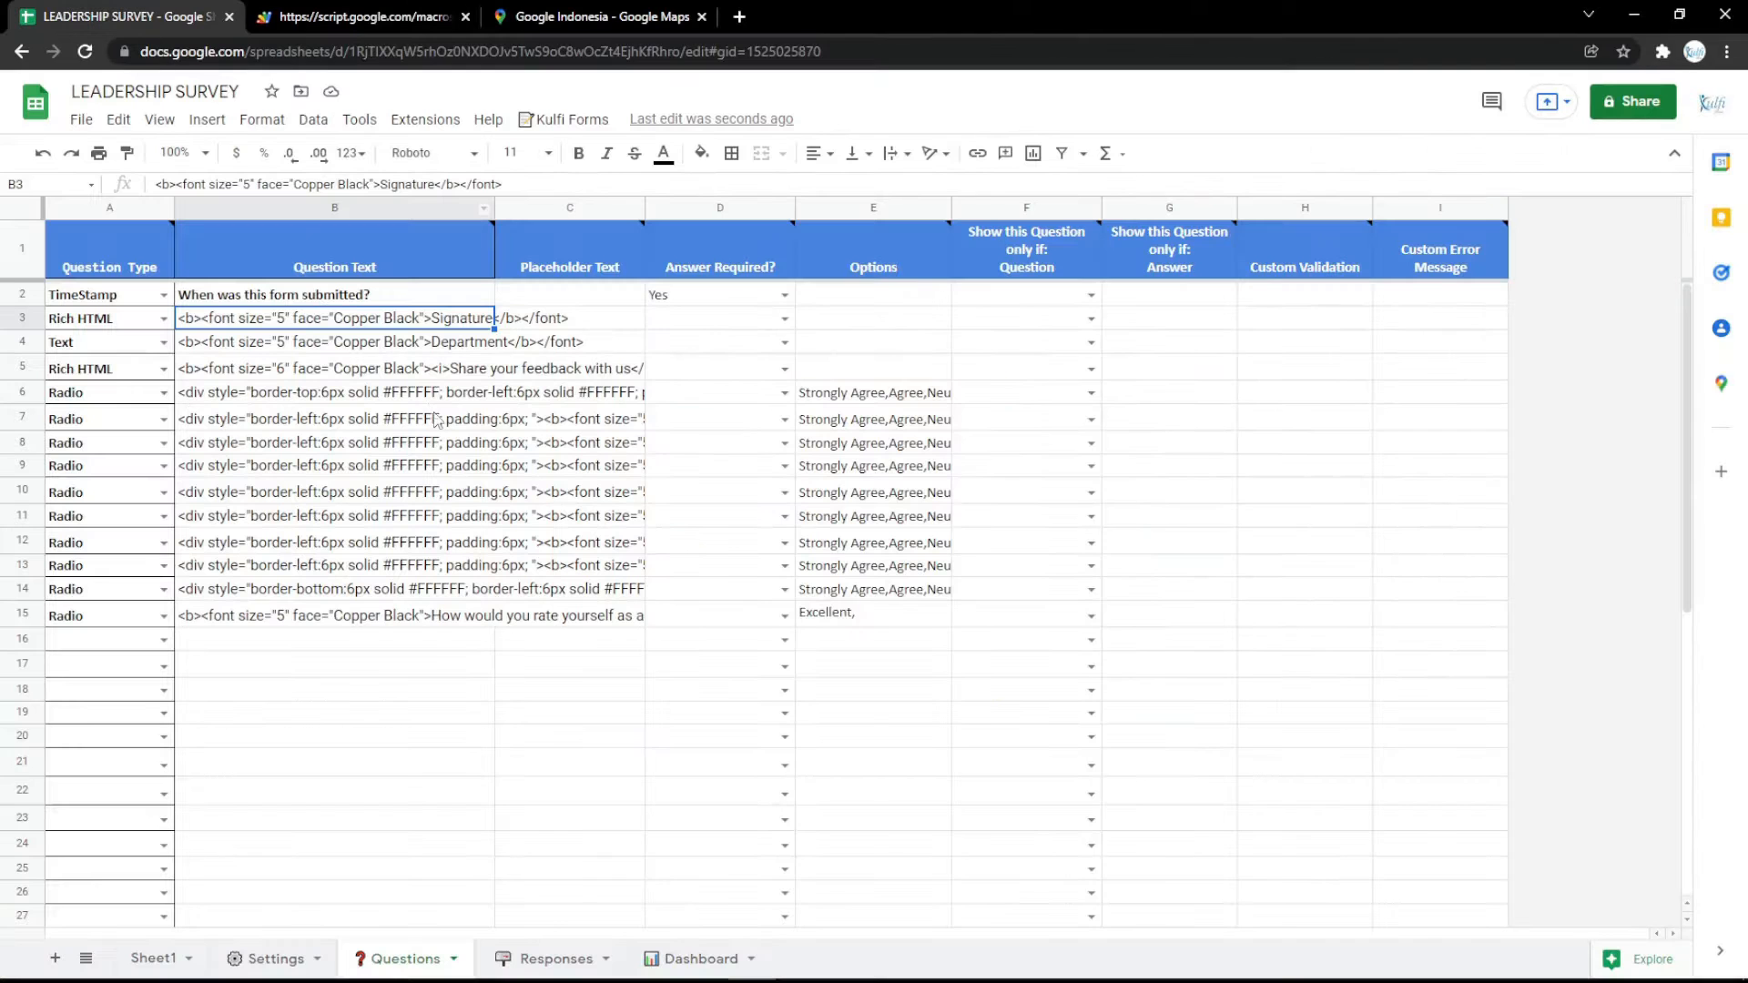
key(ctrl+v)
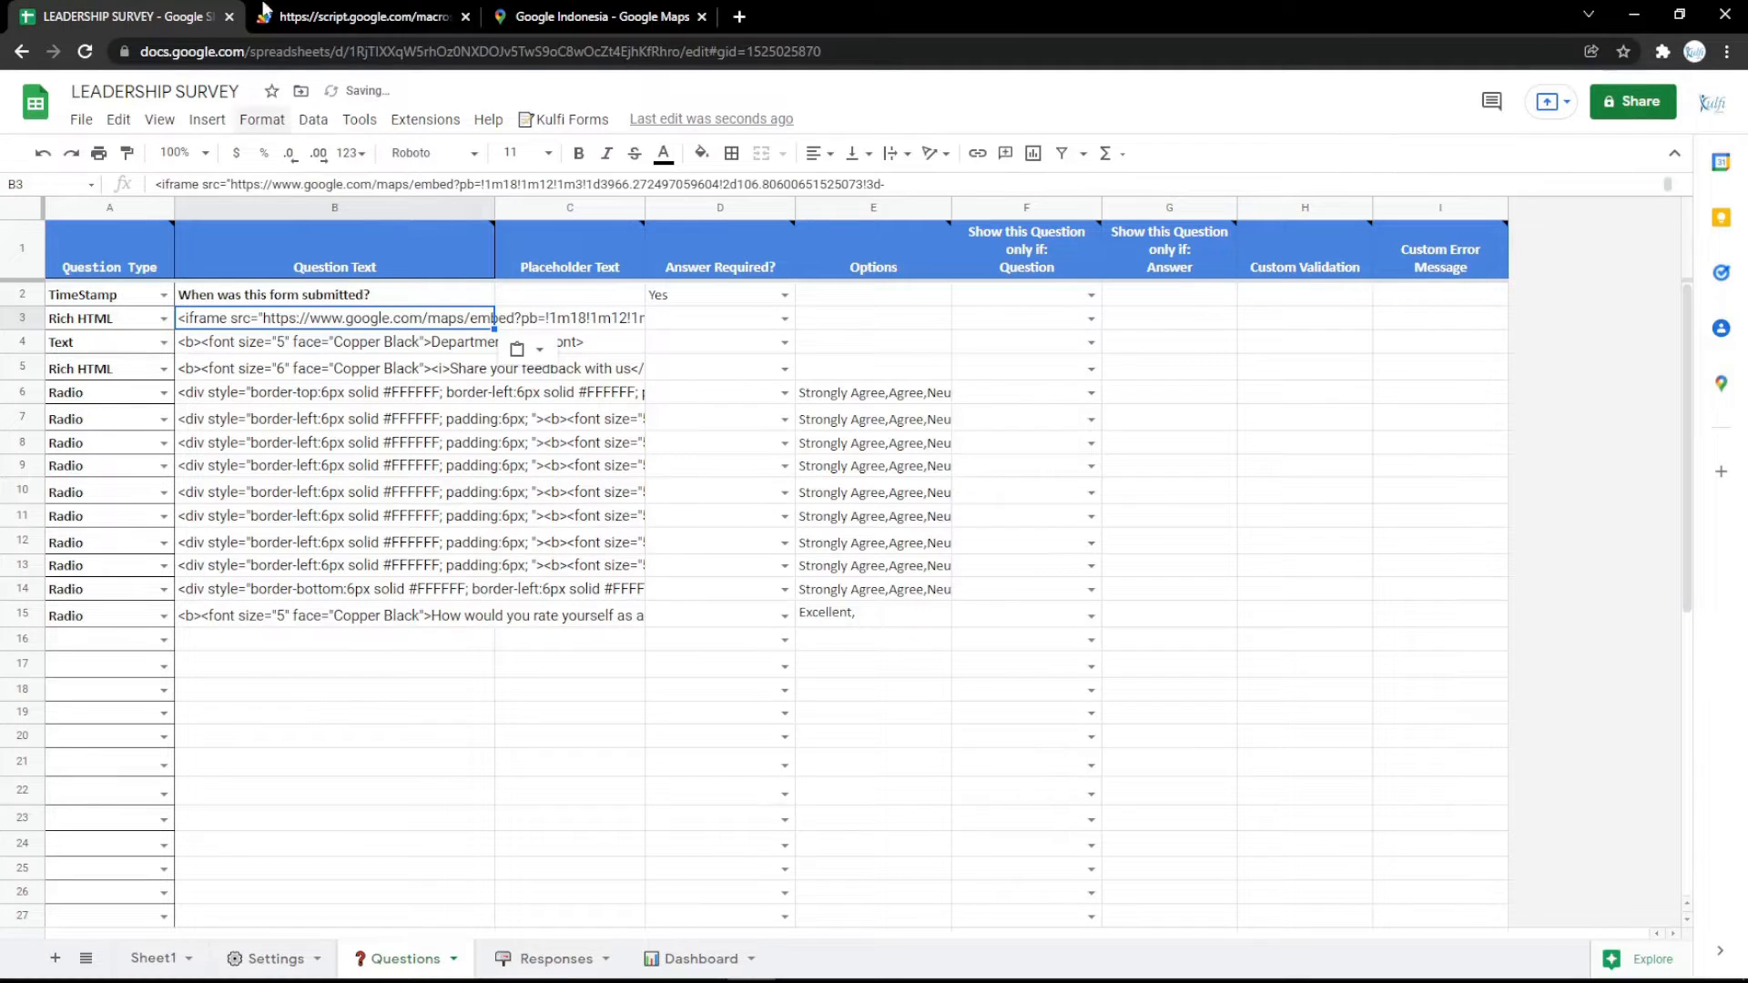
click(264, 13)
key(F5)
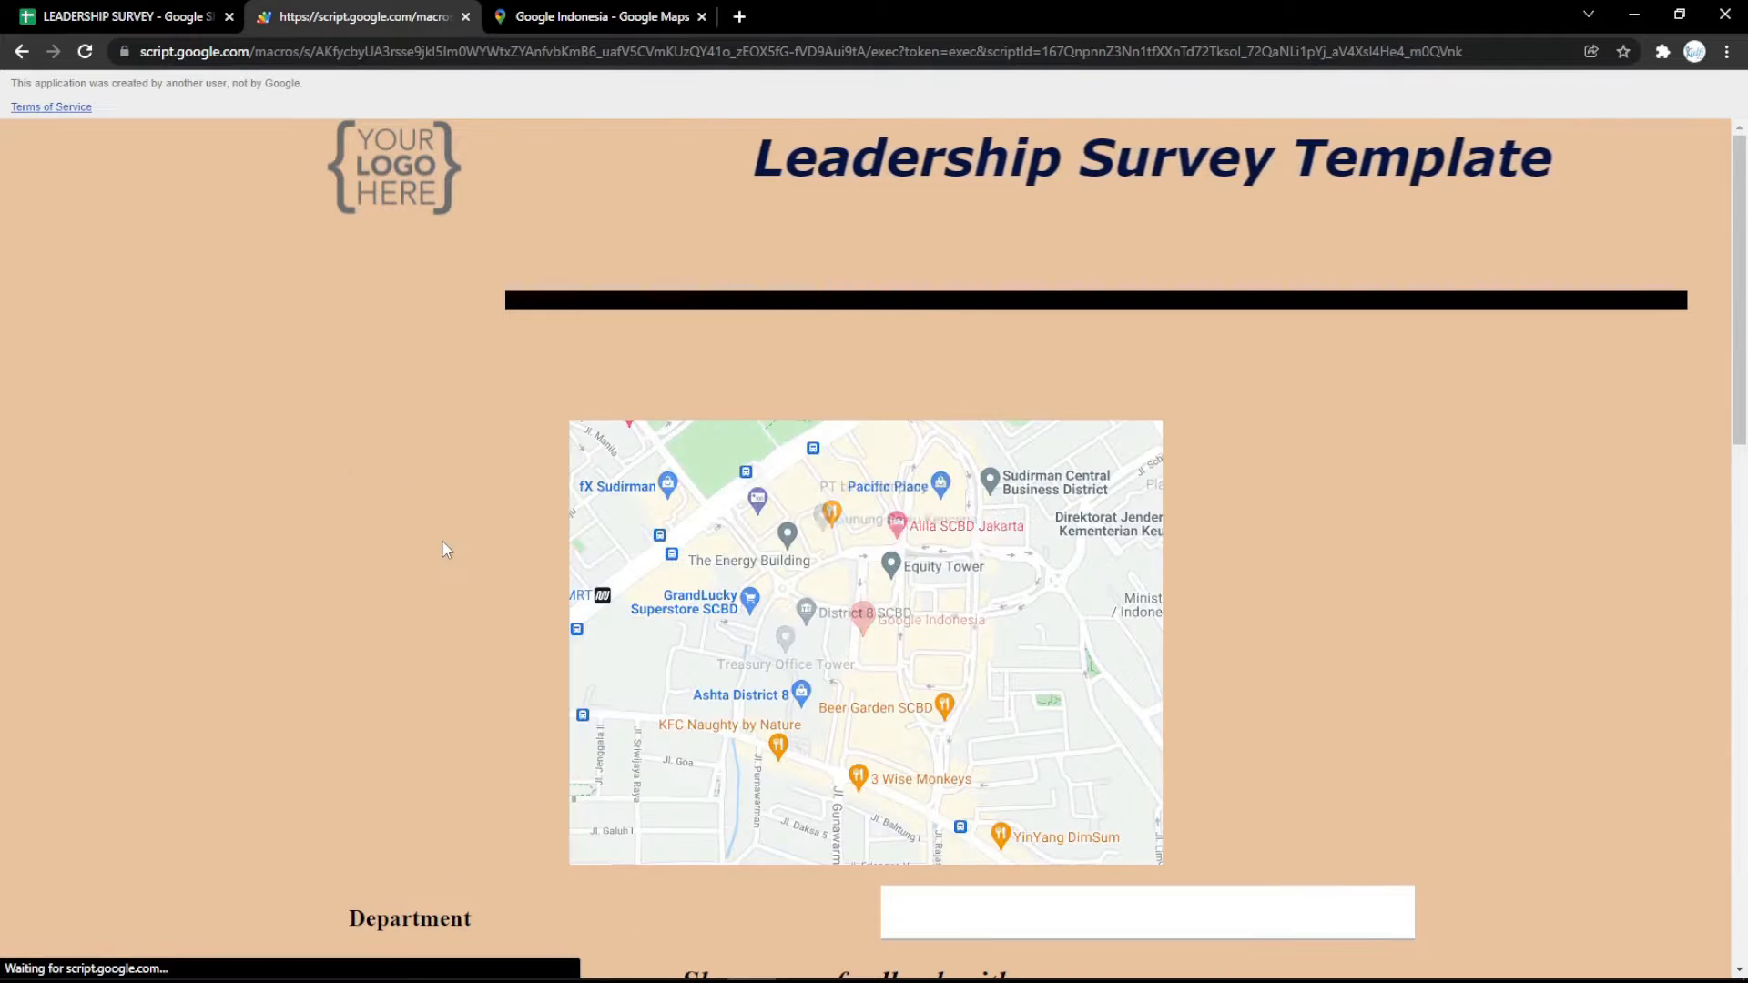
Delete the map question in row 3 of the Questions sheet and reload the survey form.
click(159, 11)
click(29, 318)
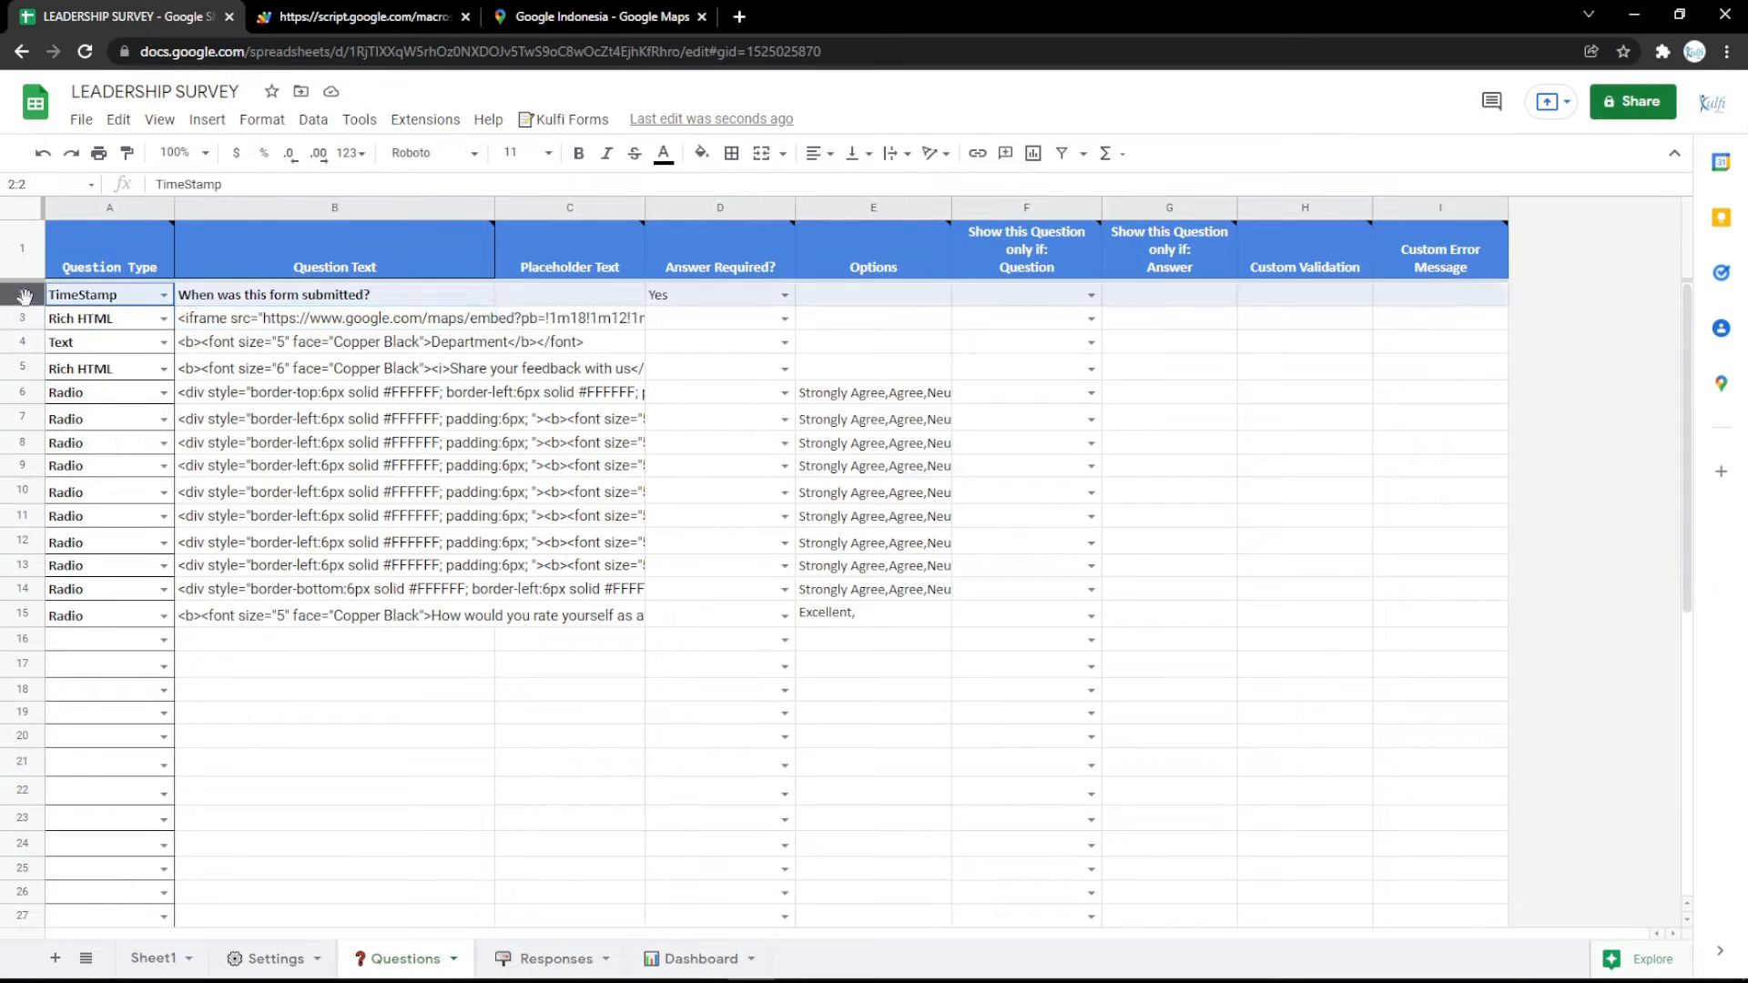
right_click(31, 316)
click(101, 539)
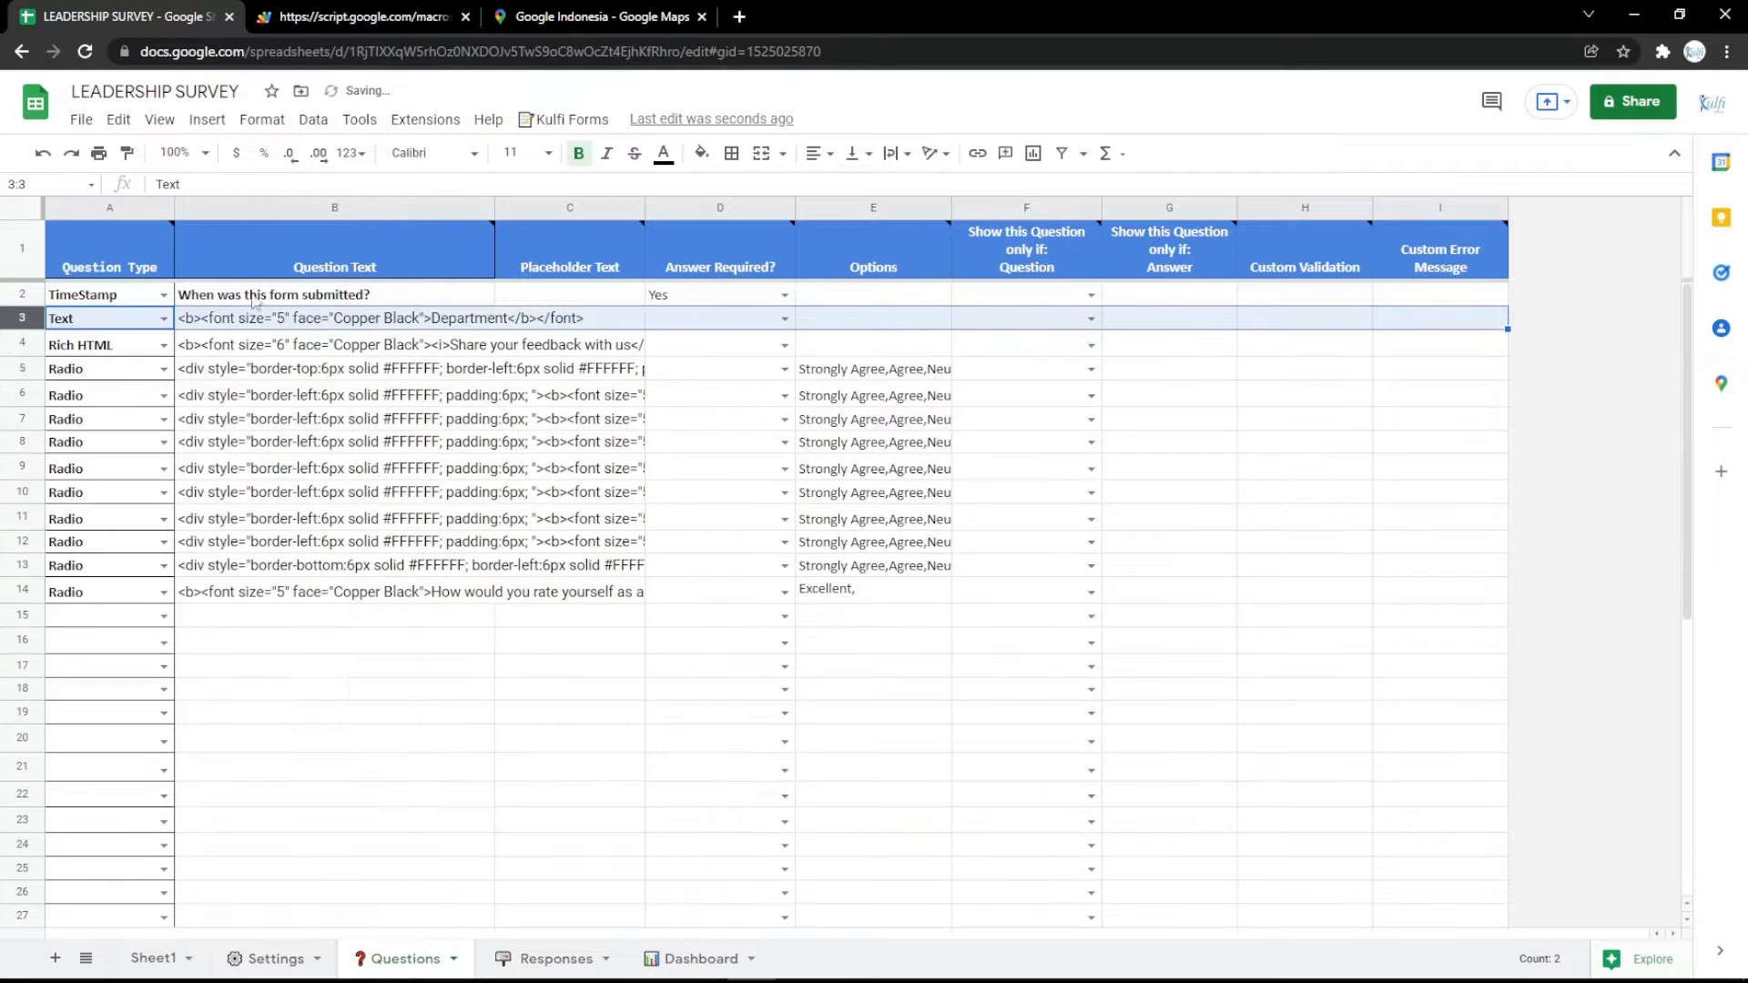
click(335, 16)
key(F5)
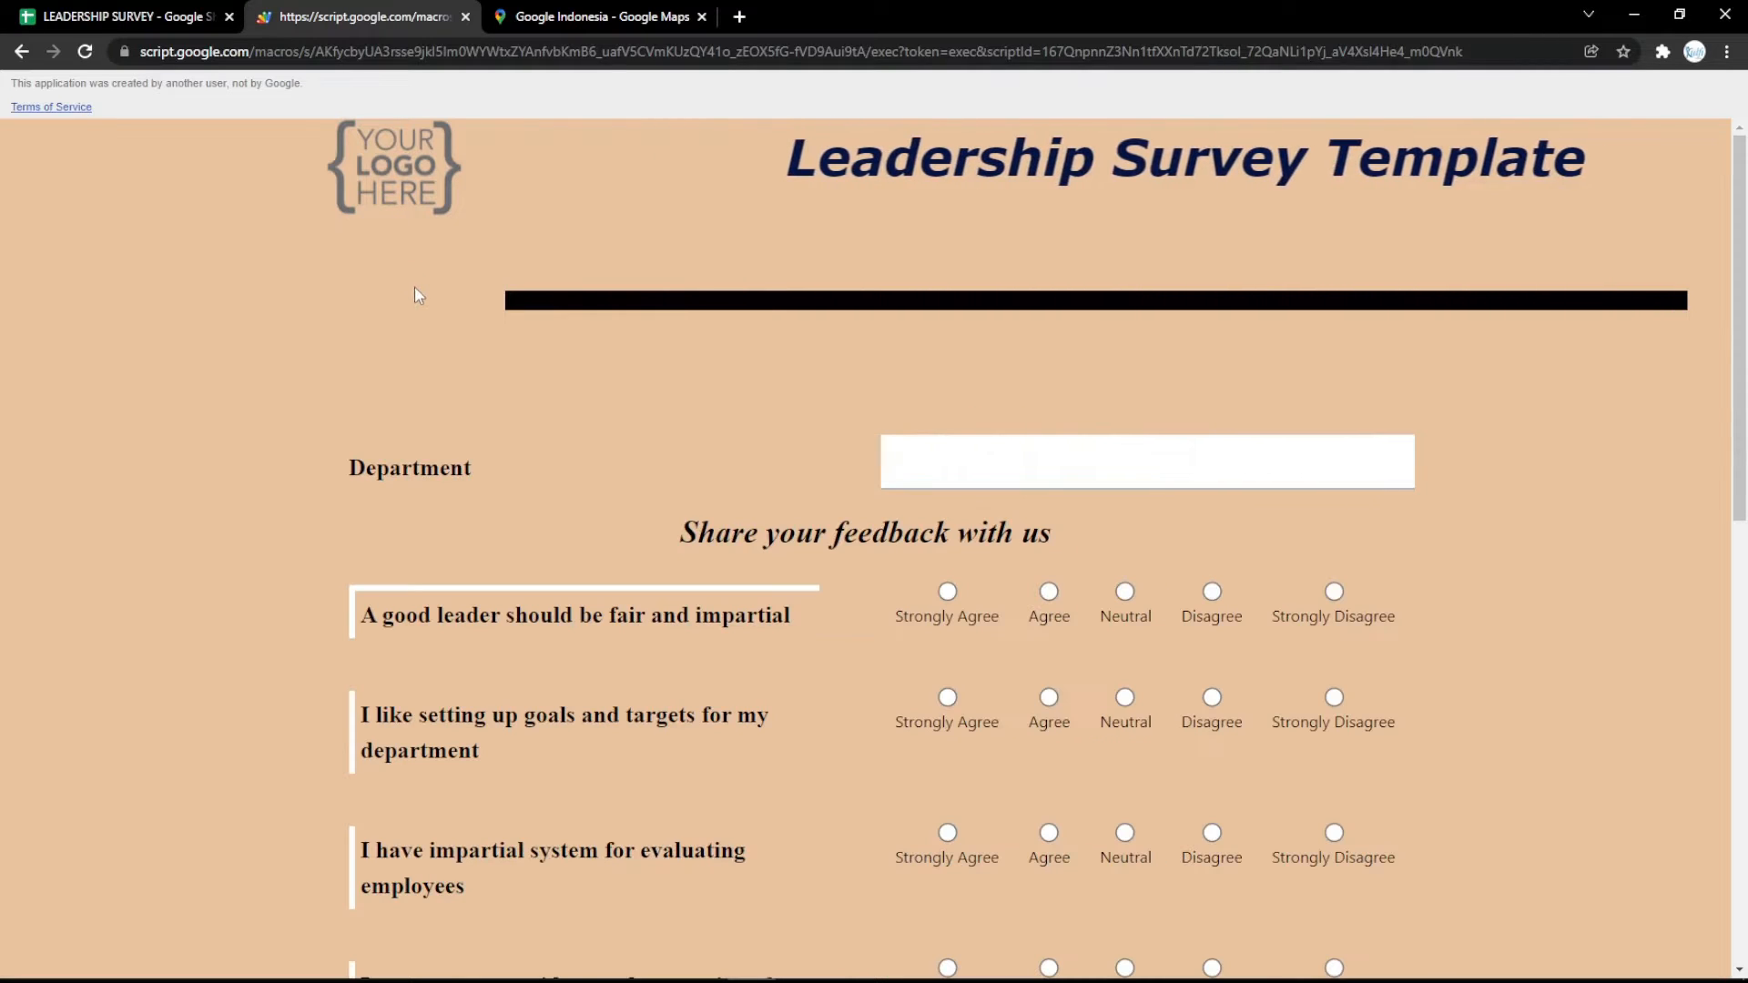
Fill the Body Background Color setting with light pink and reload the survey form to review it.
click(80, 17)
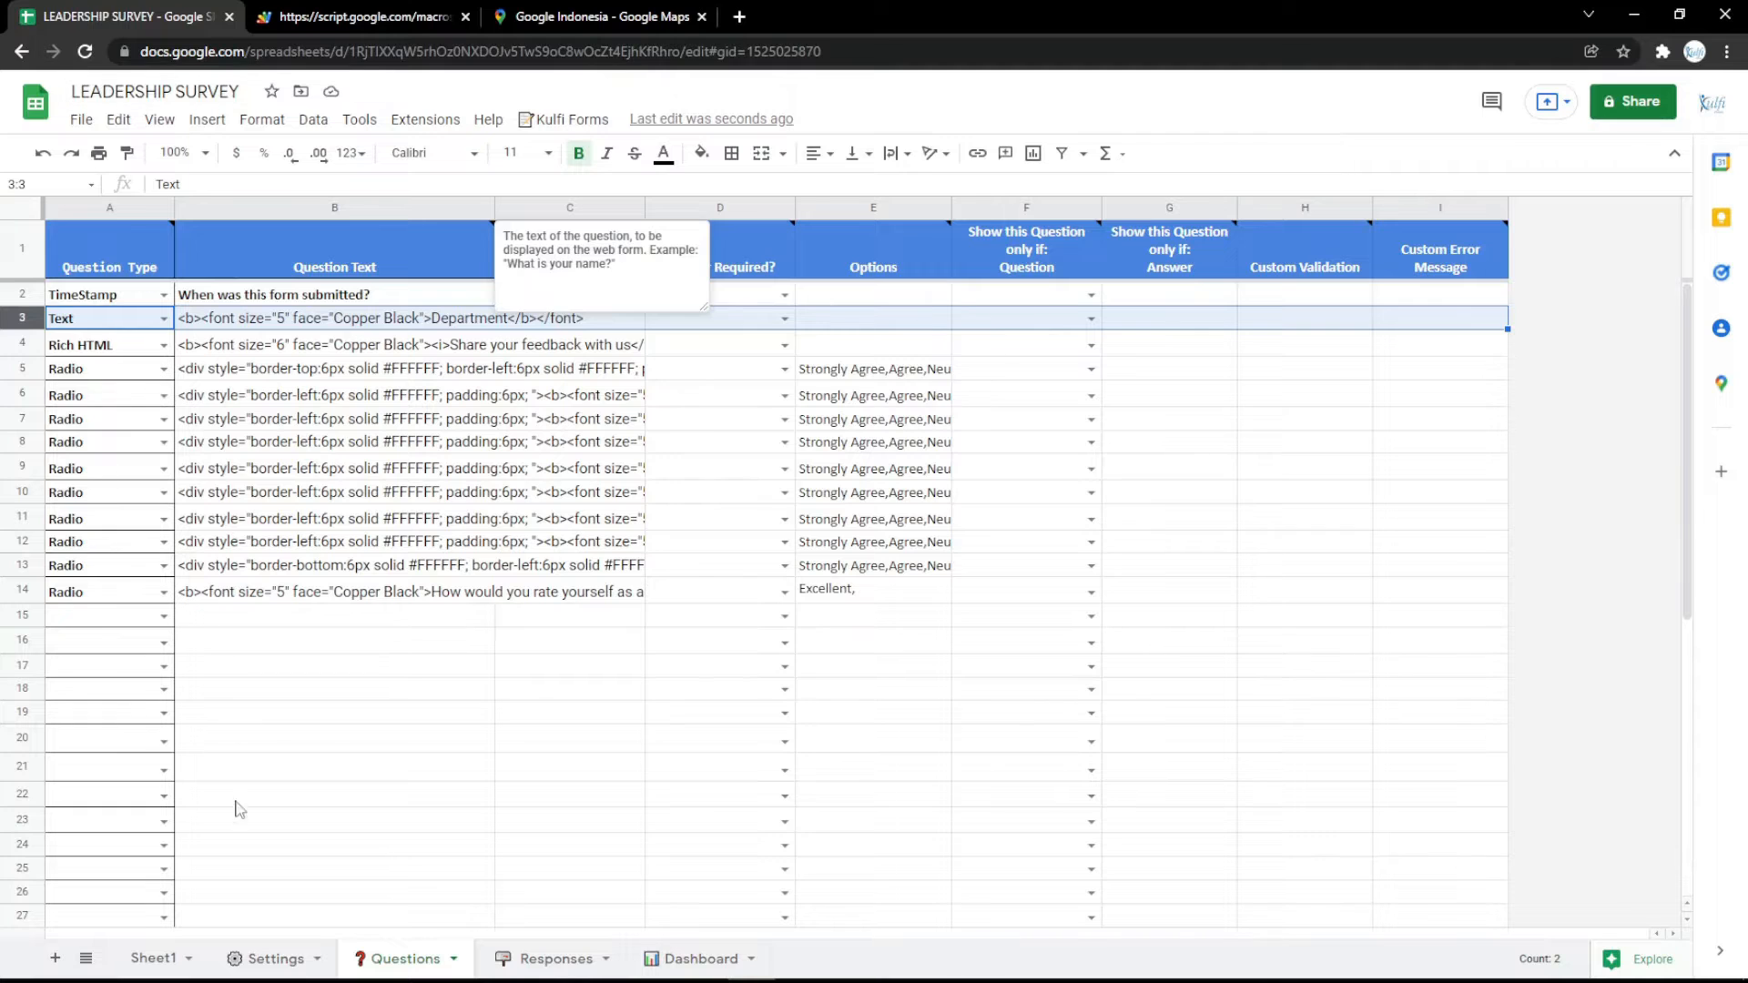
click(260, 958)
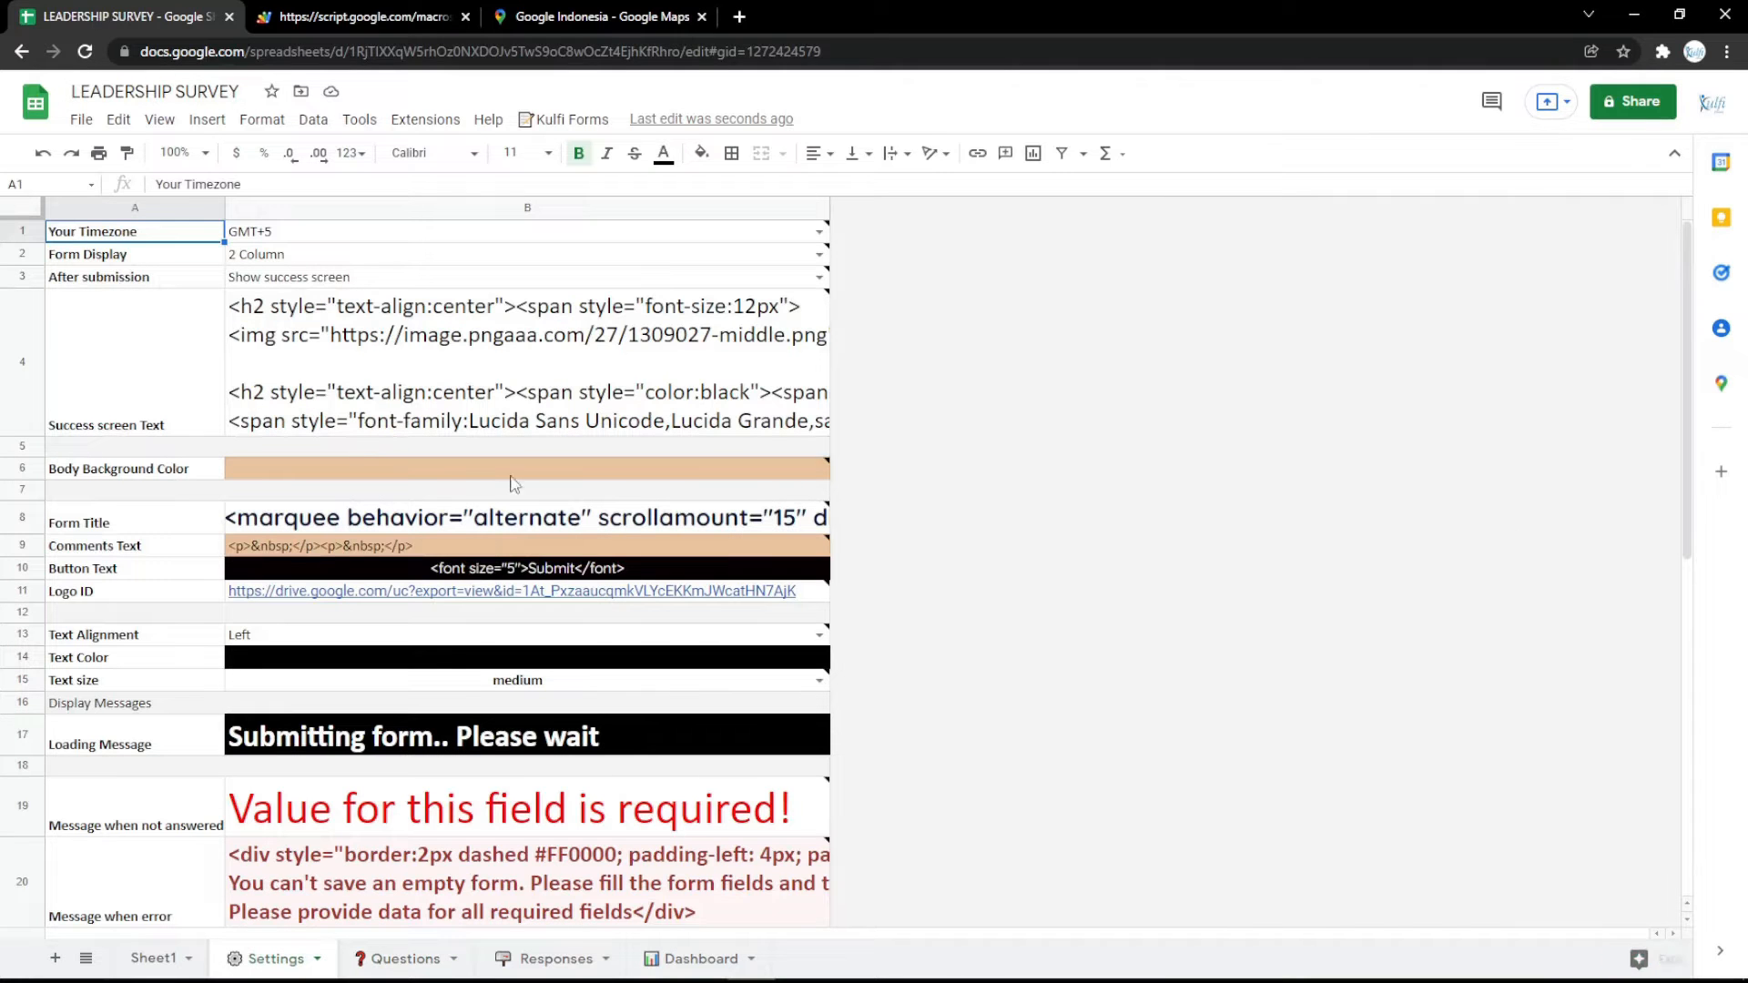
click(703, 155)
click(904, 367)
click(394, 13)
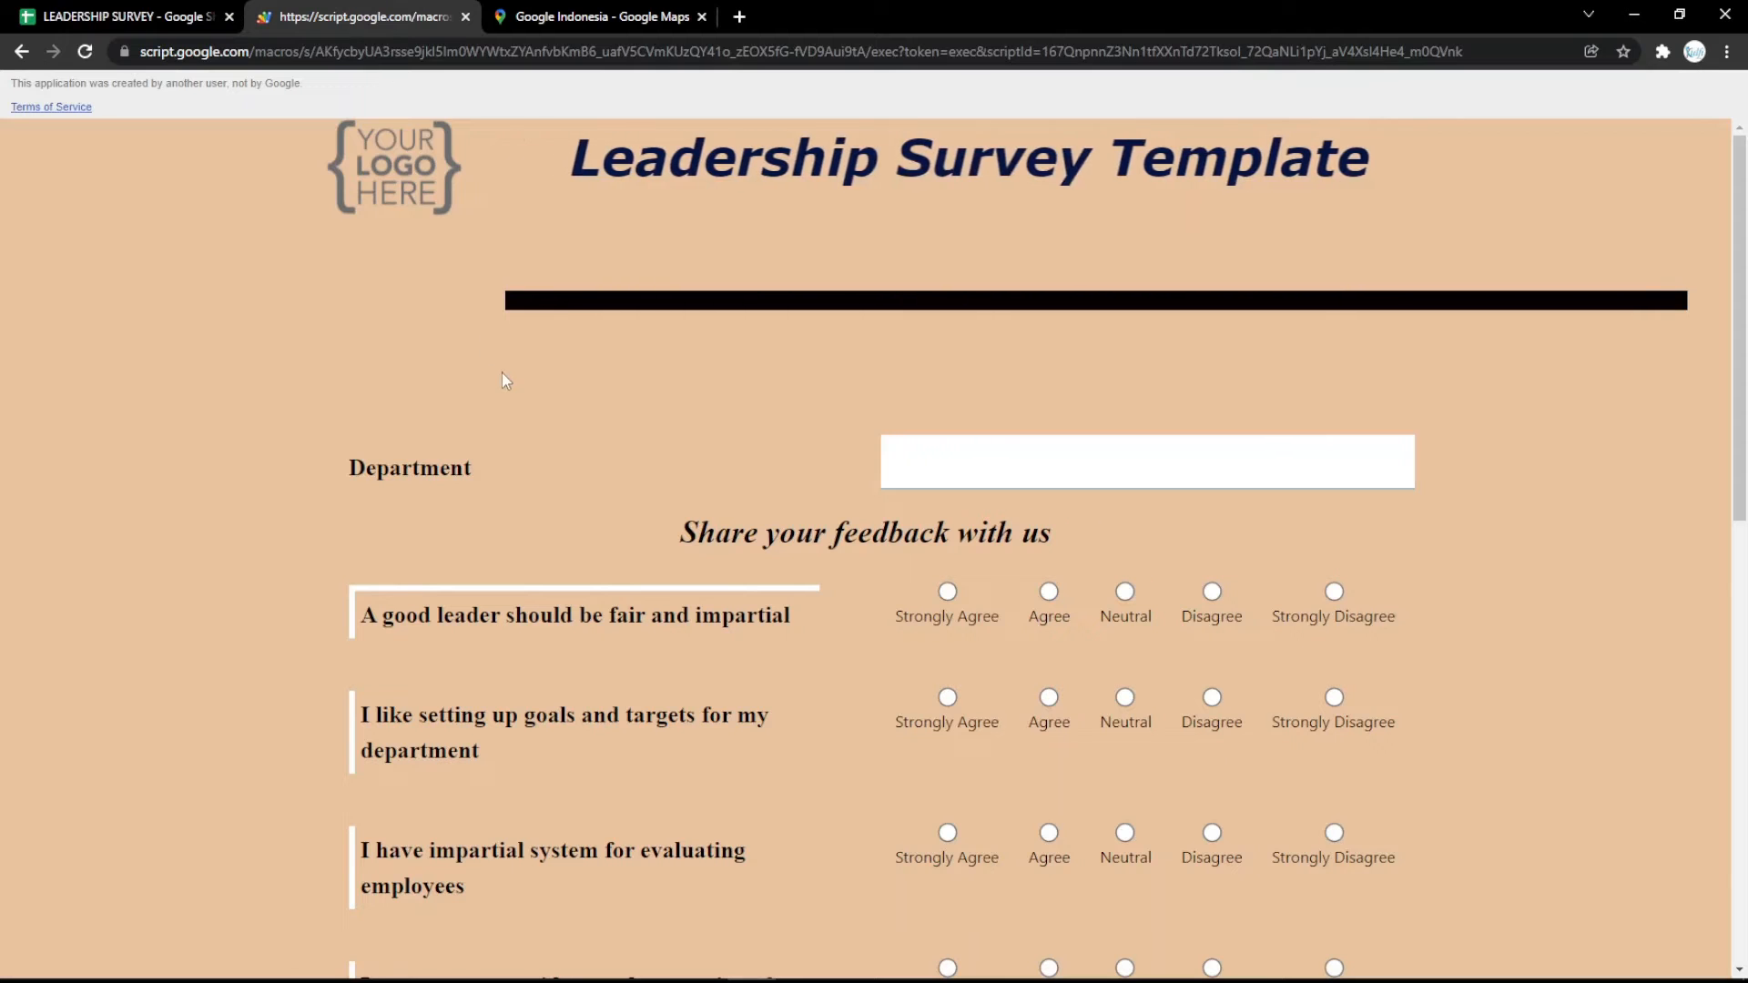
key(F5)
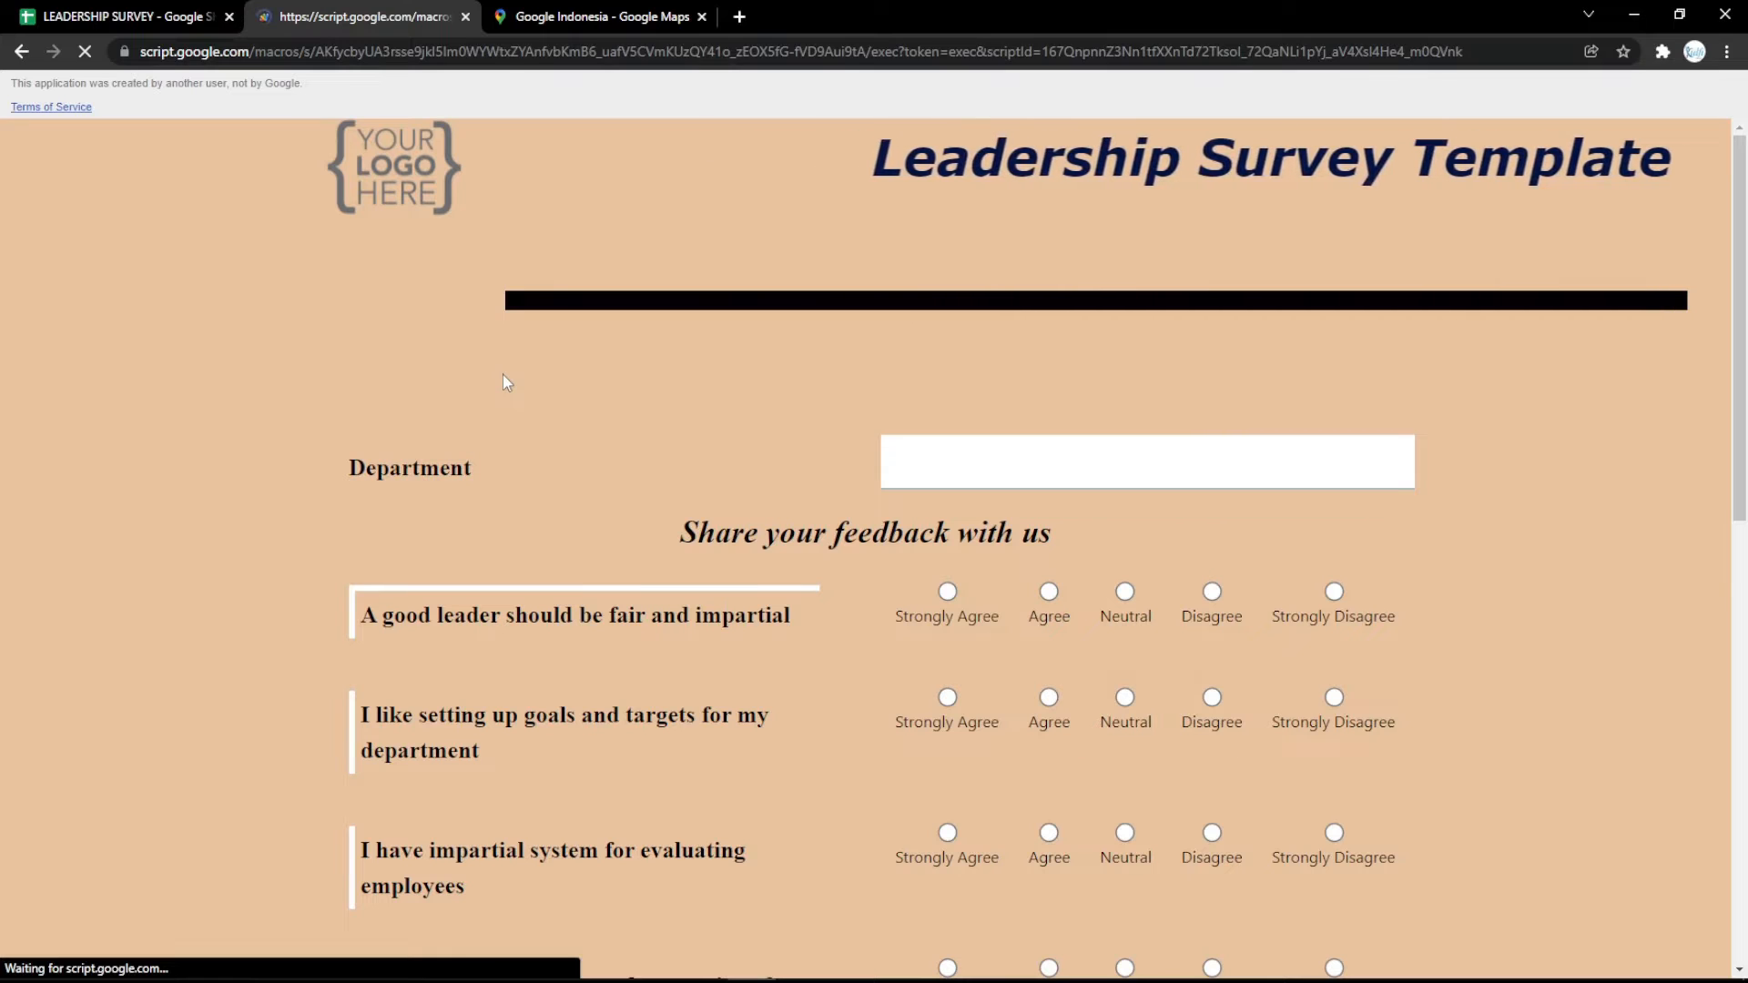
scroll(519, 405, down, 10)
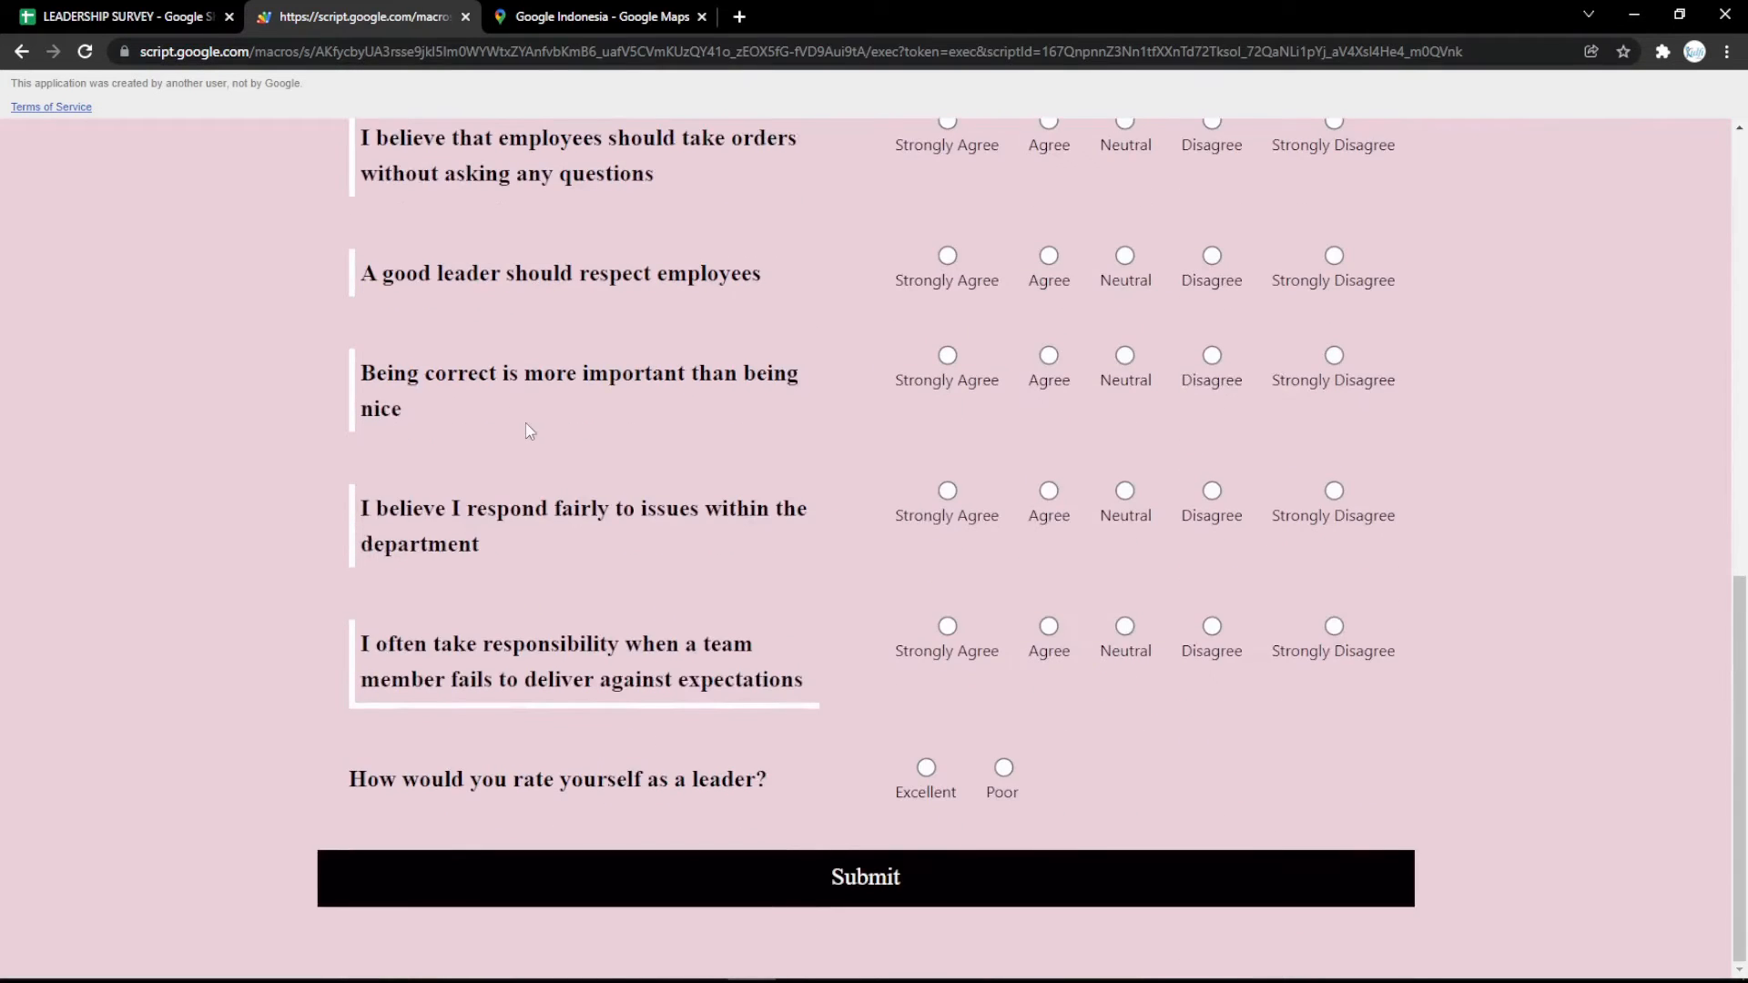
scroll(511, 394, up, 10)
Fill the Button Text setting with magenta and reload the survey form to check the Submit button.
click(235, 12)
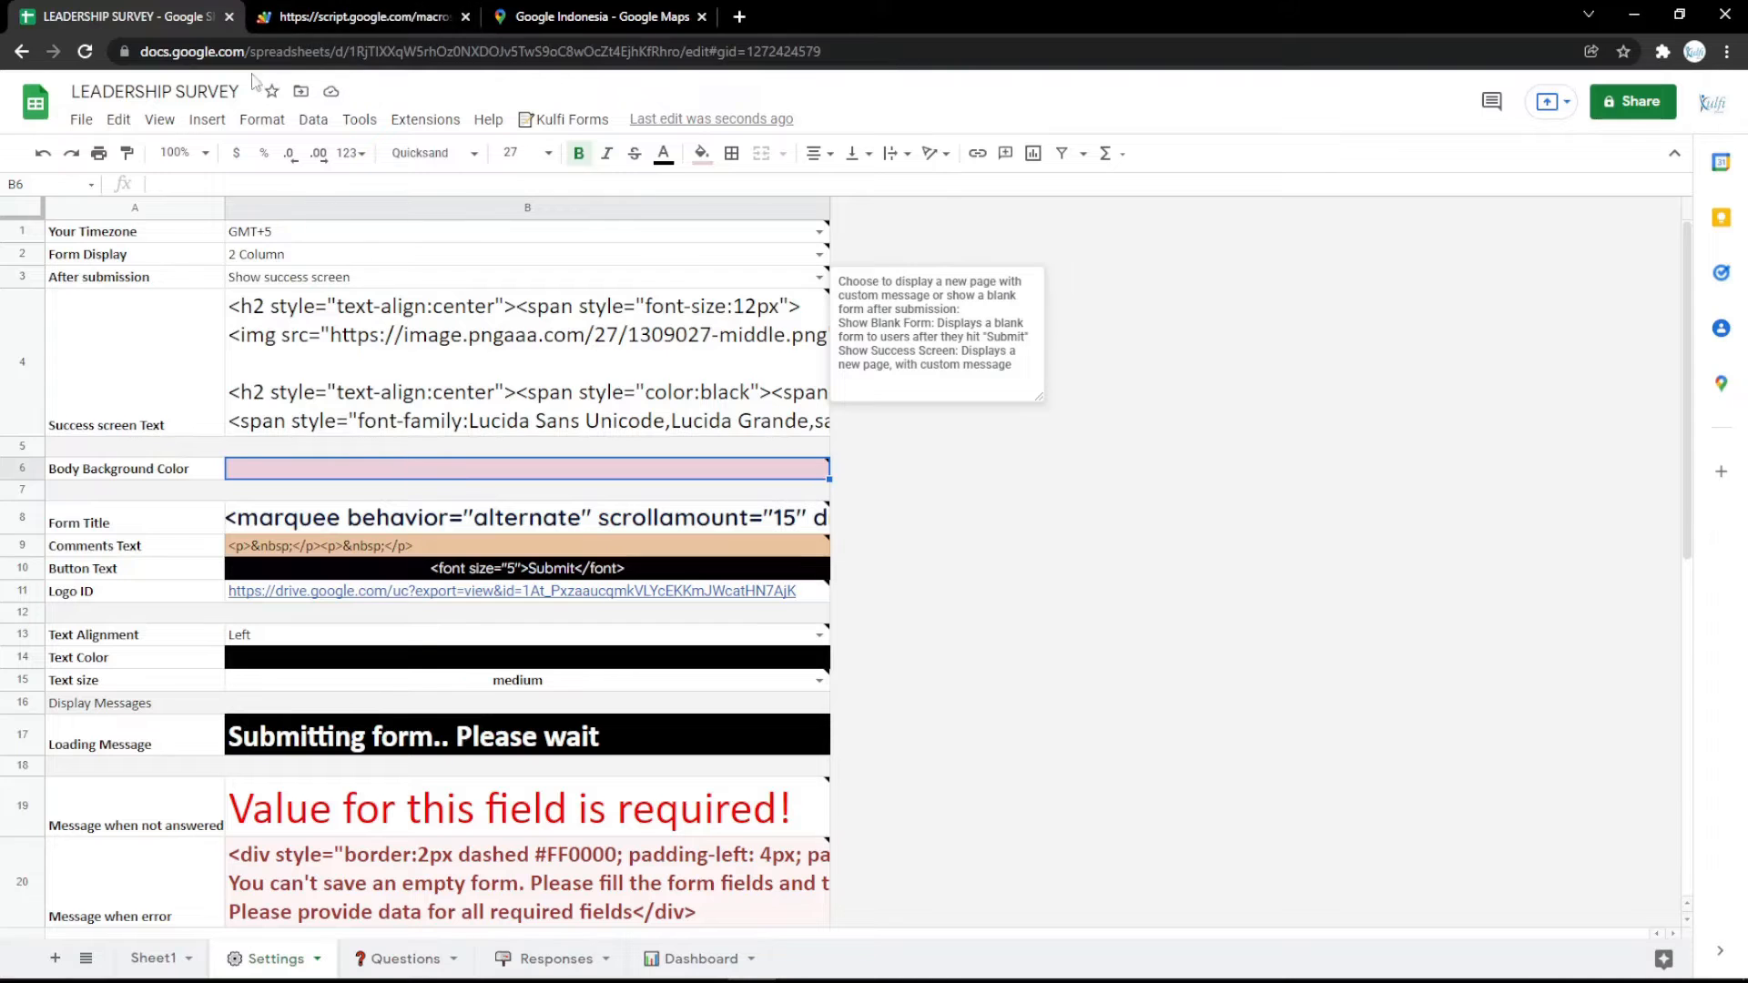
click(424, 568)
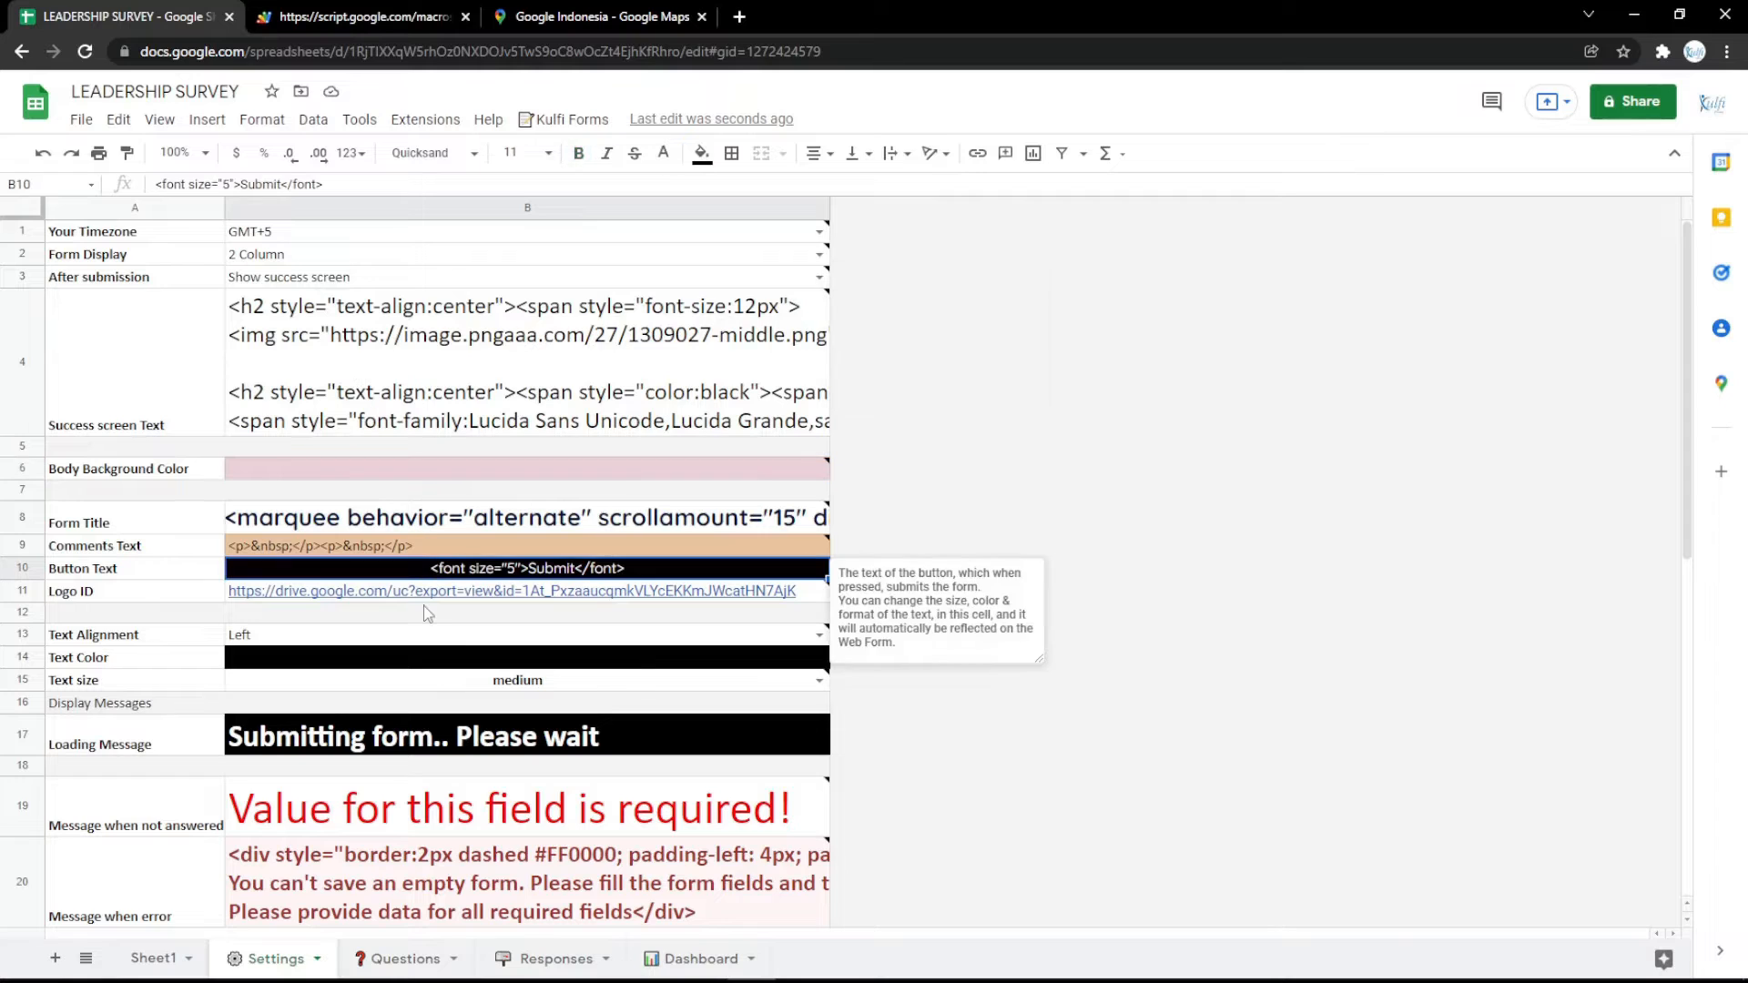
click(701, 153)
click(909, 349)
click(364, 17)
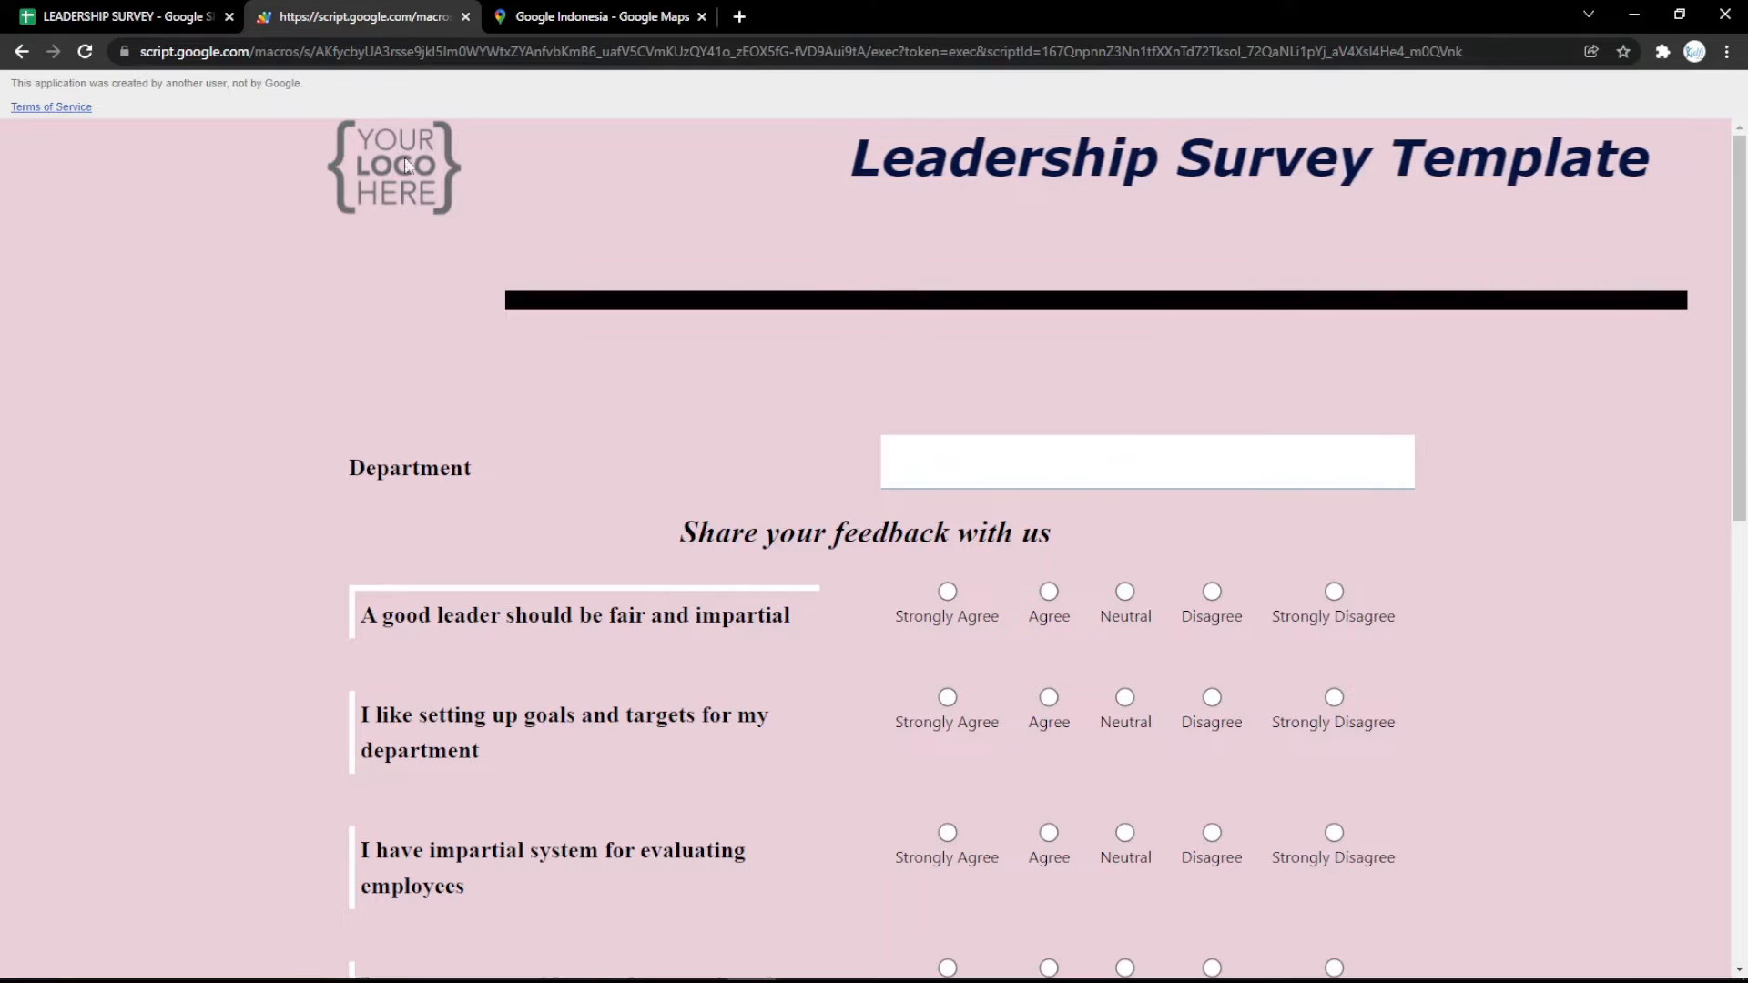
key(F5)
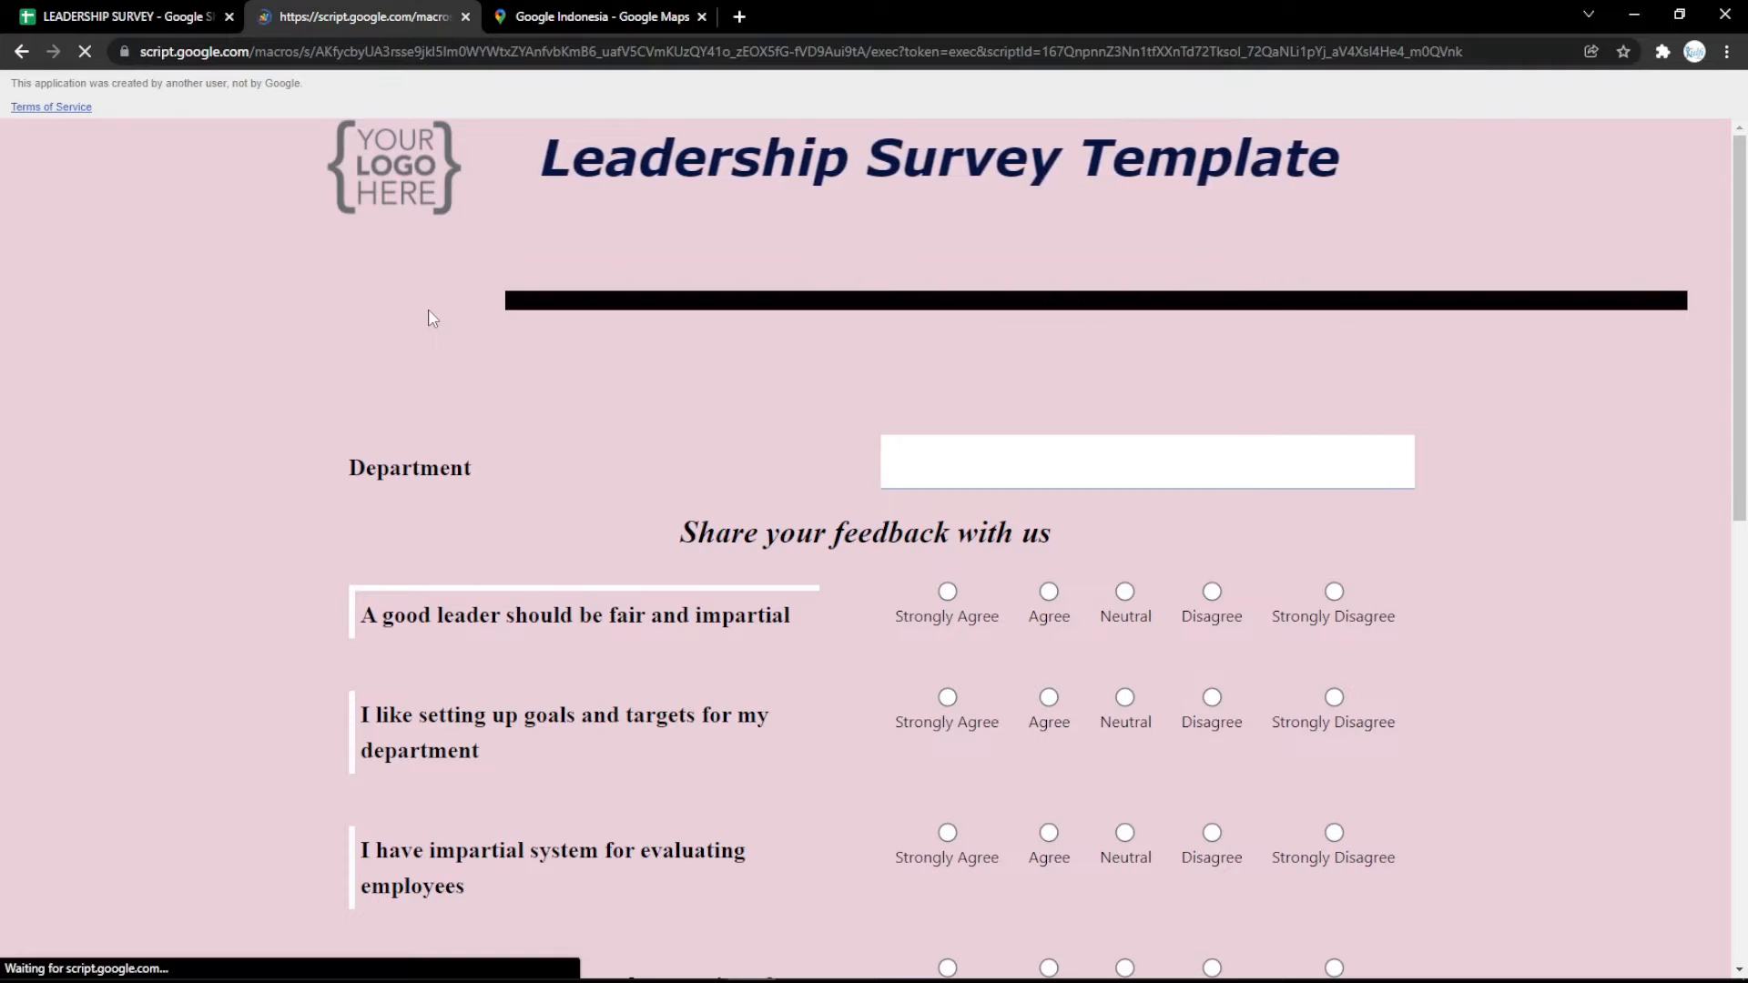
scroll(428, 318, down, 12)
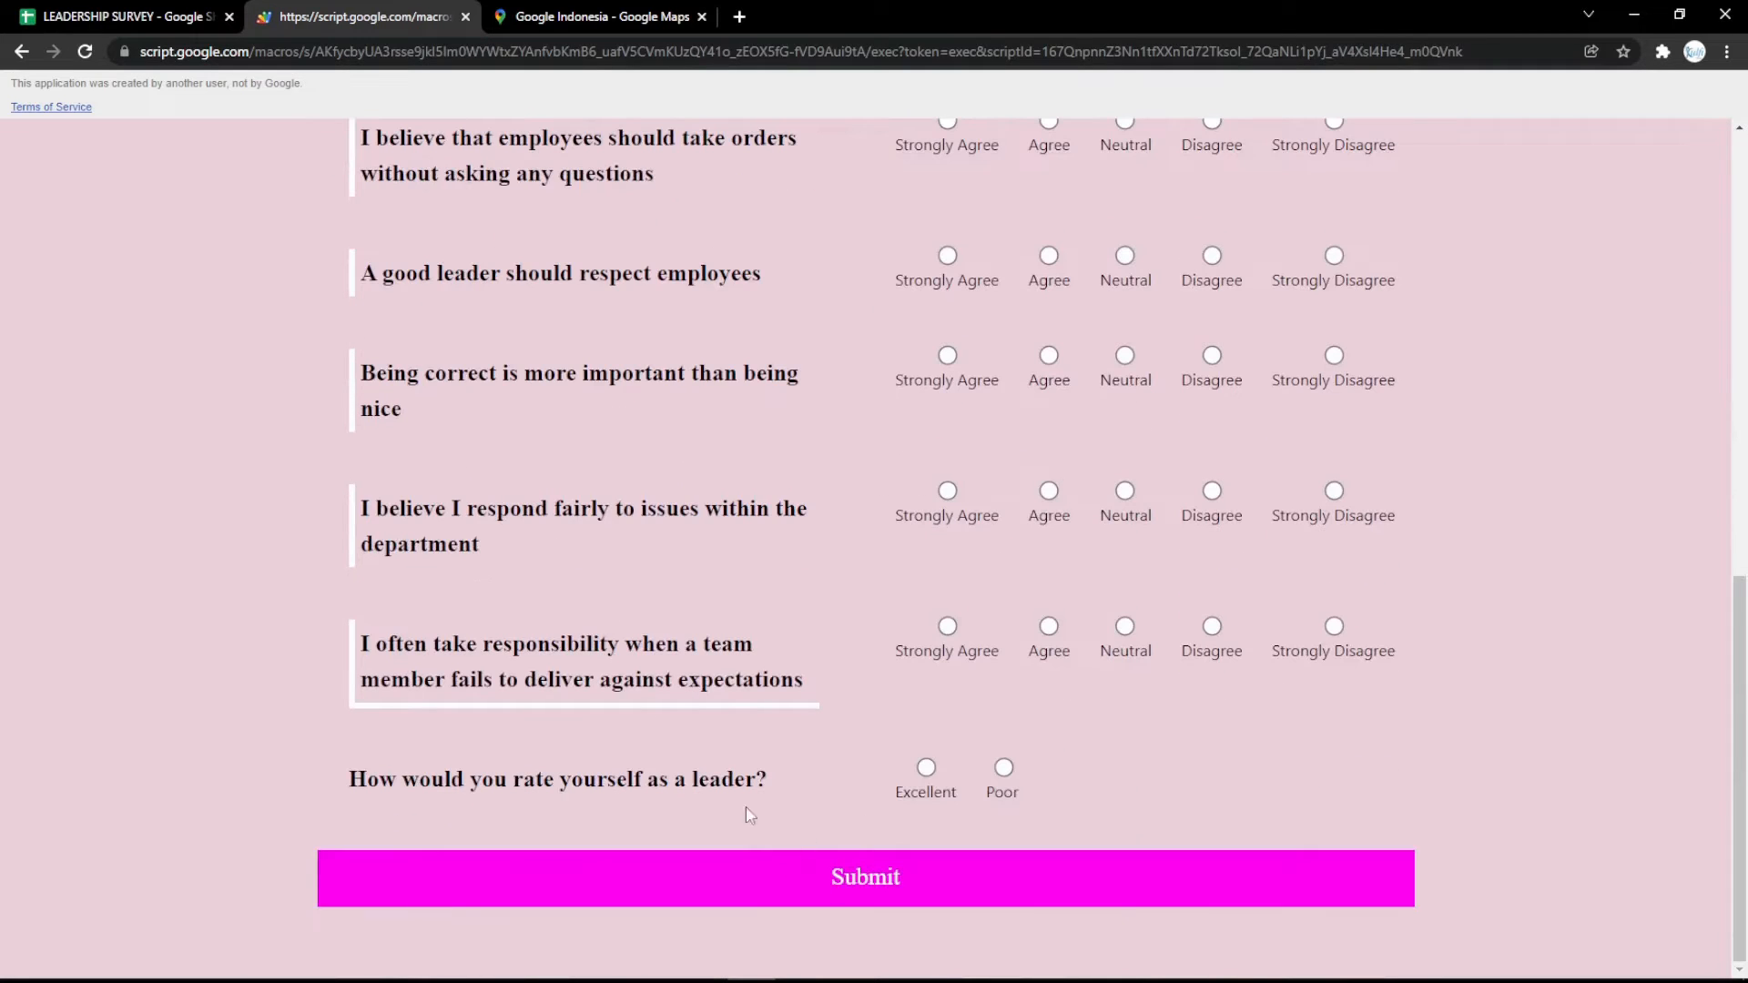
Open the bookmarked logo image in a new browser tab and copy its web address.
click(141, 8)
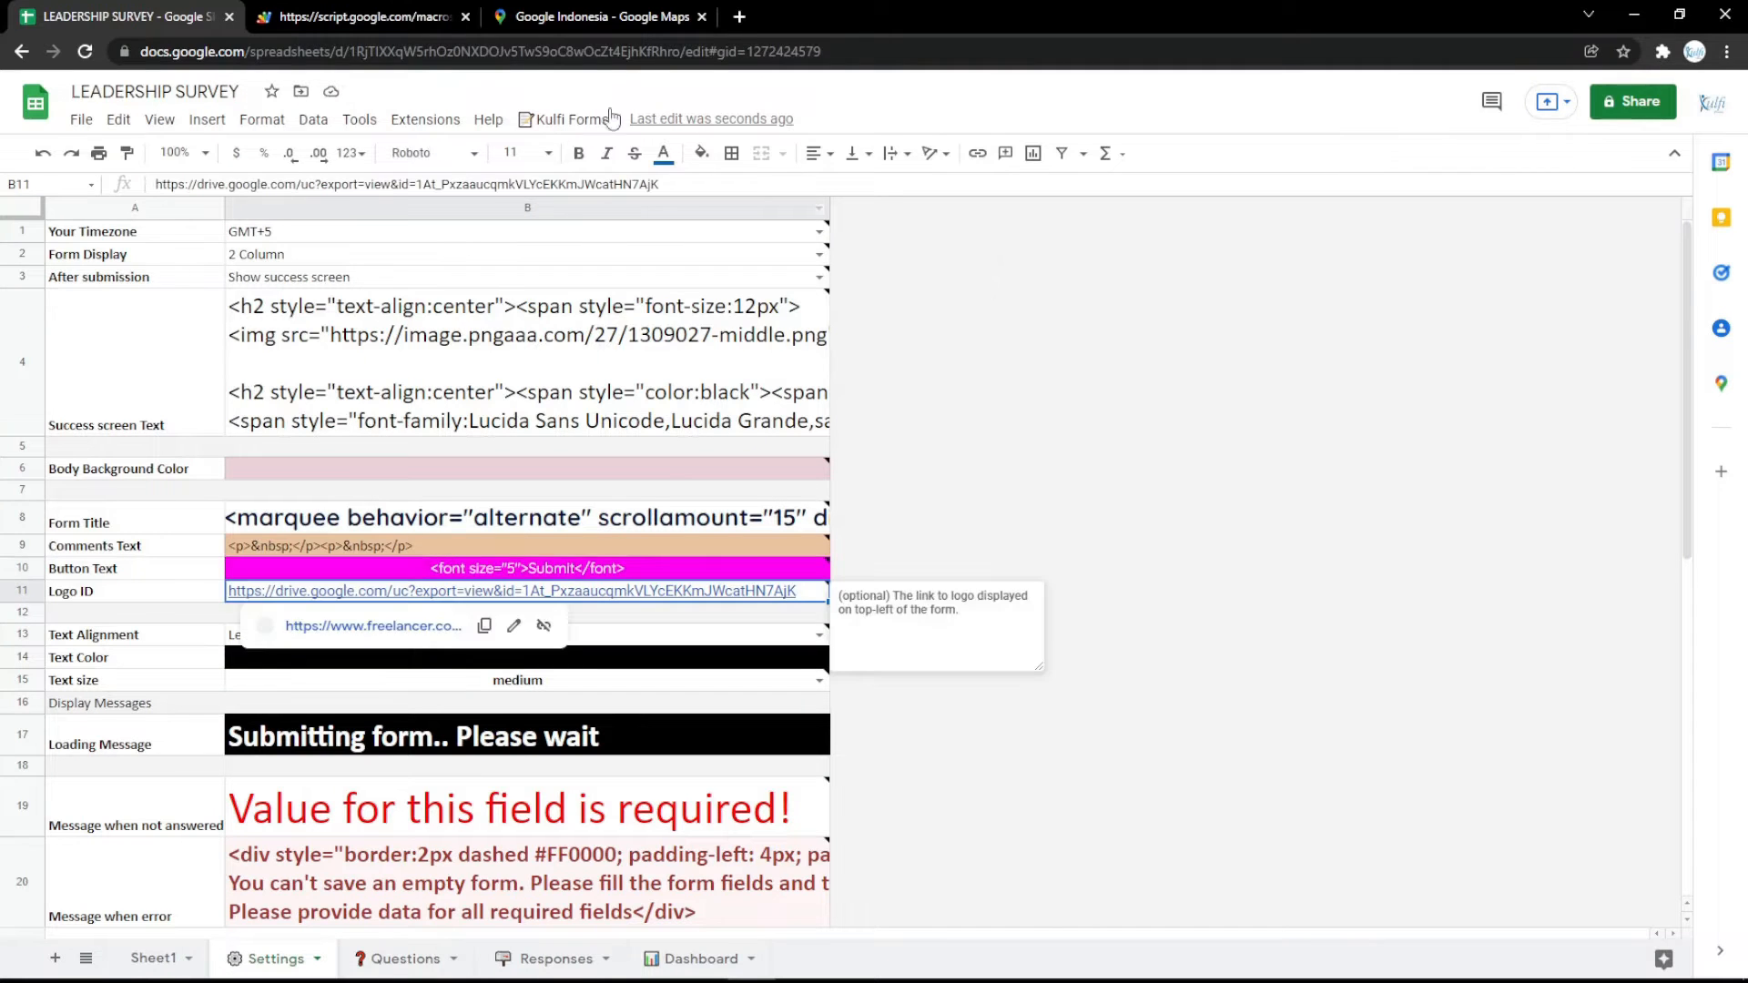
click(739, 17)
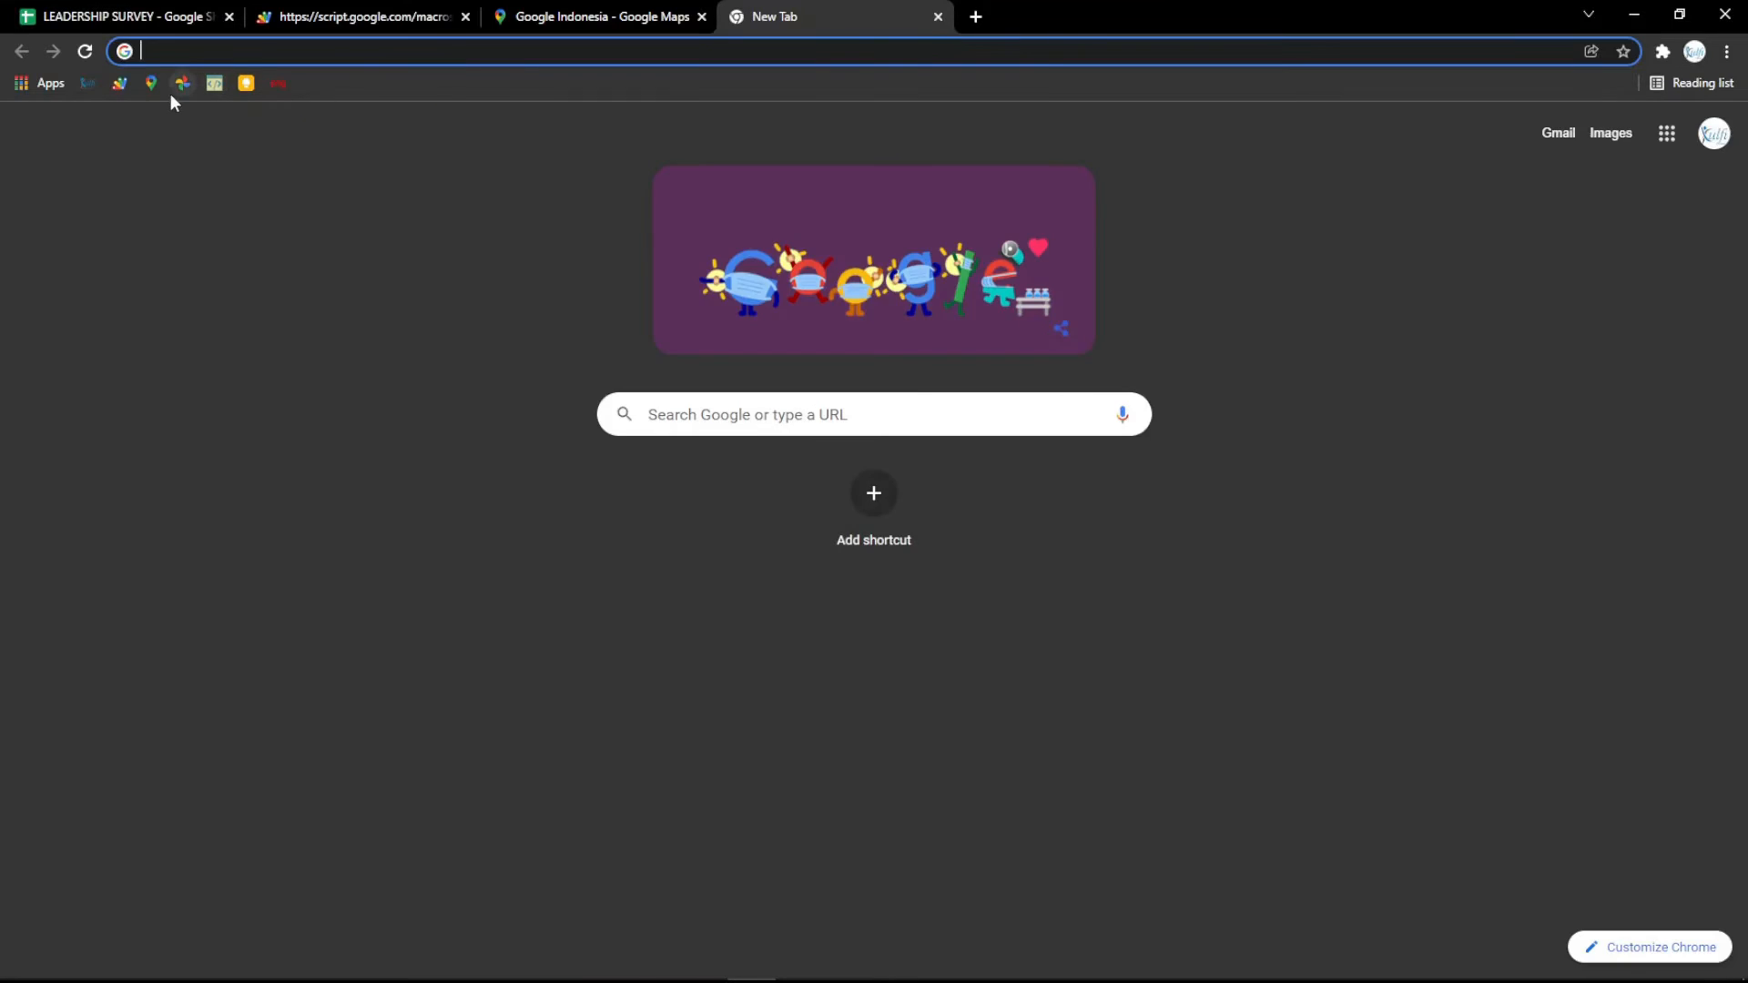
click(175, 84)
click(273, 55)
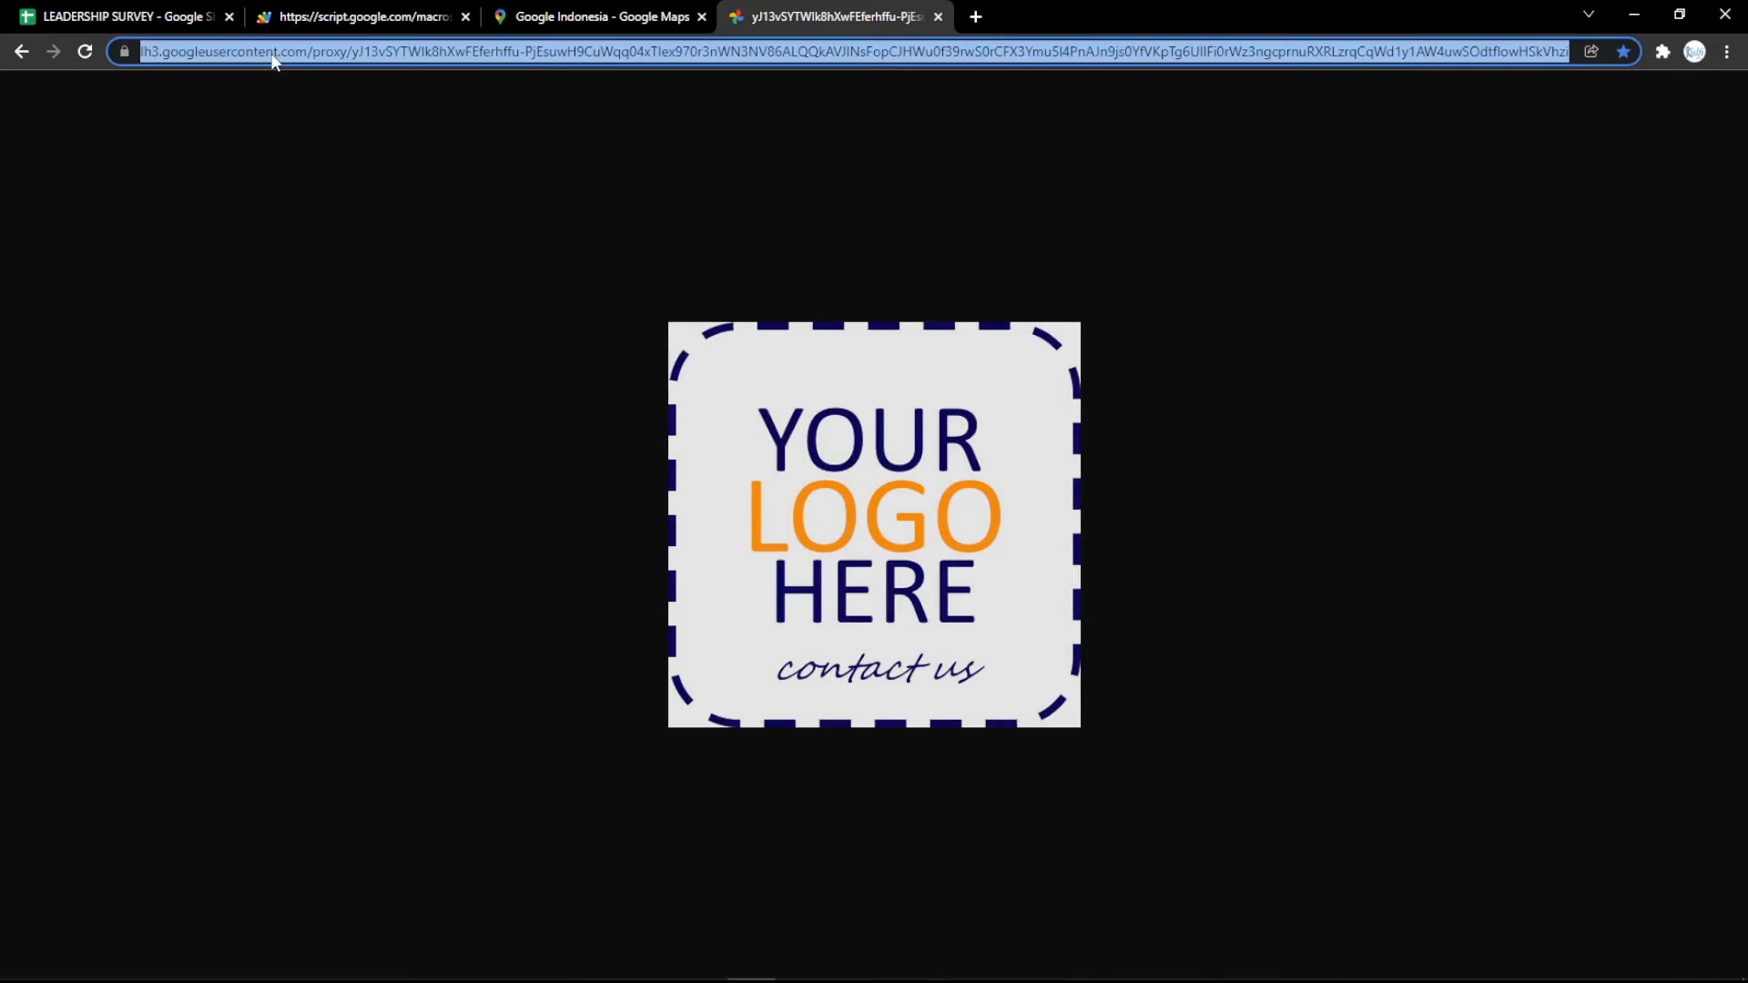
key(ctrl+c)
Replace the Logo ID link in the Settings sheet with the copied image address and reload the survey form.
click(136, 16)
key(ctrl+v)
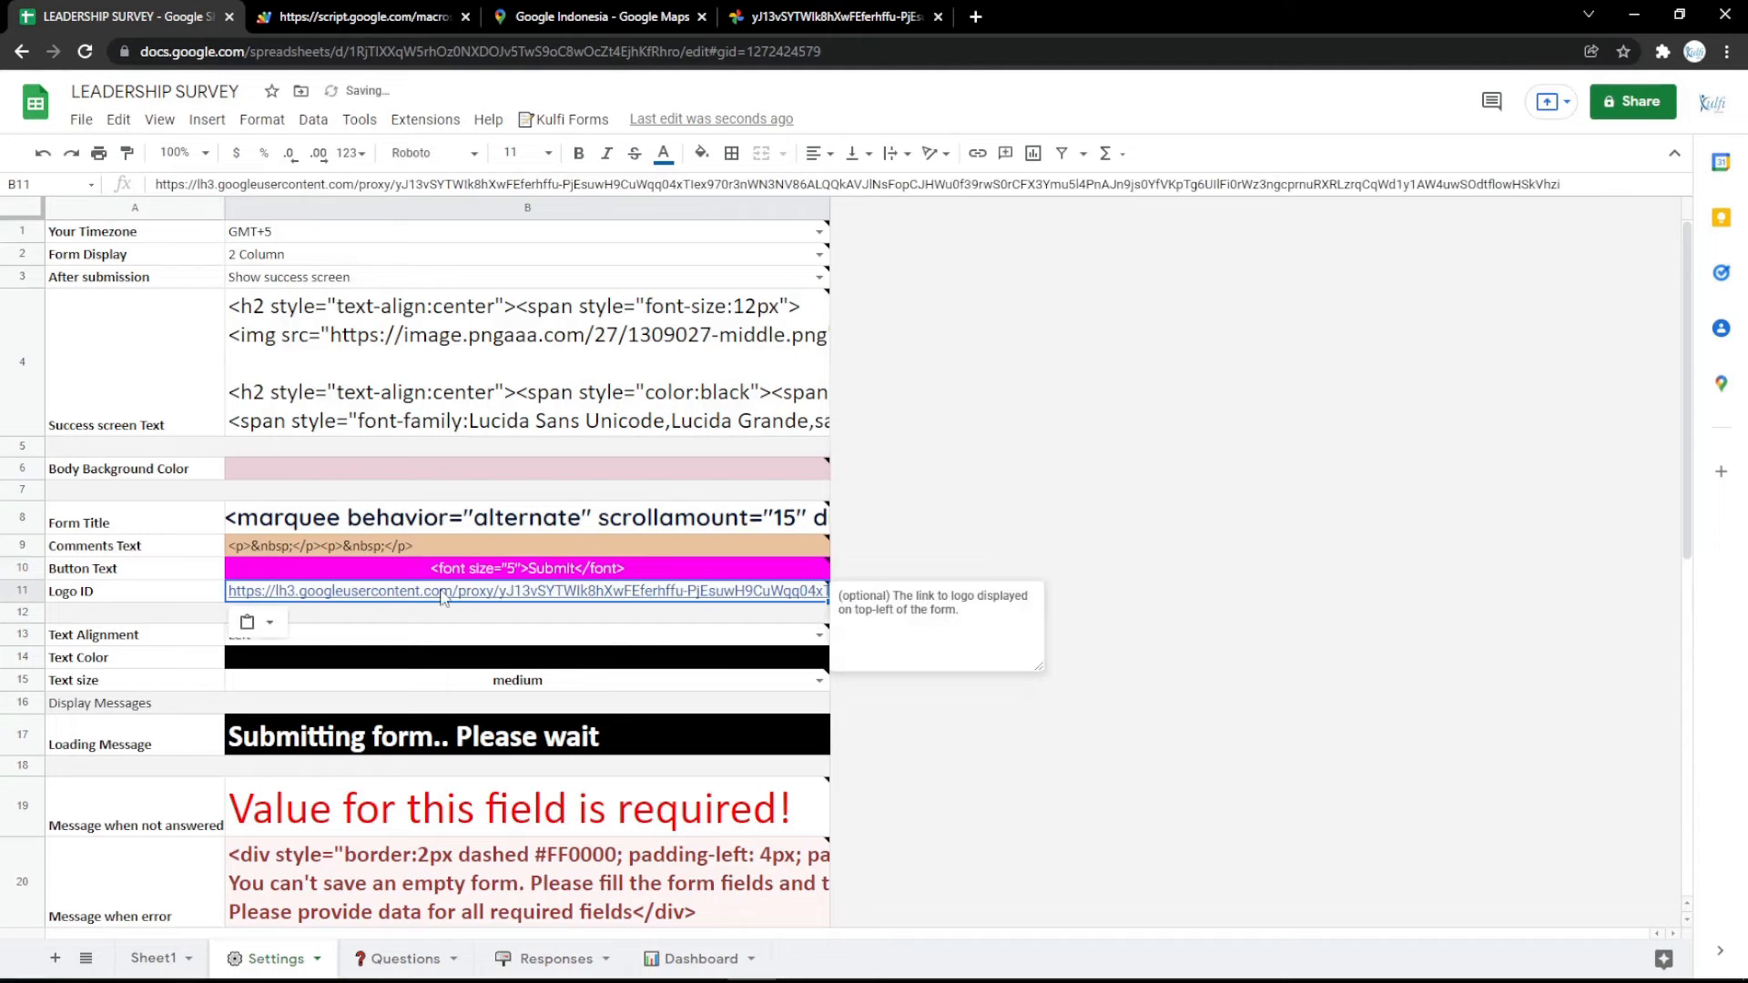
click(407, 9)
key(F5)
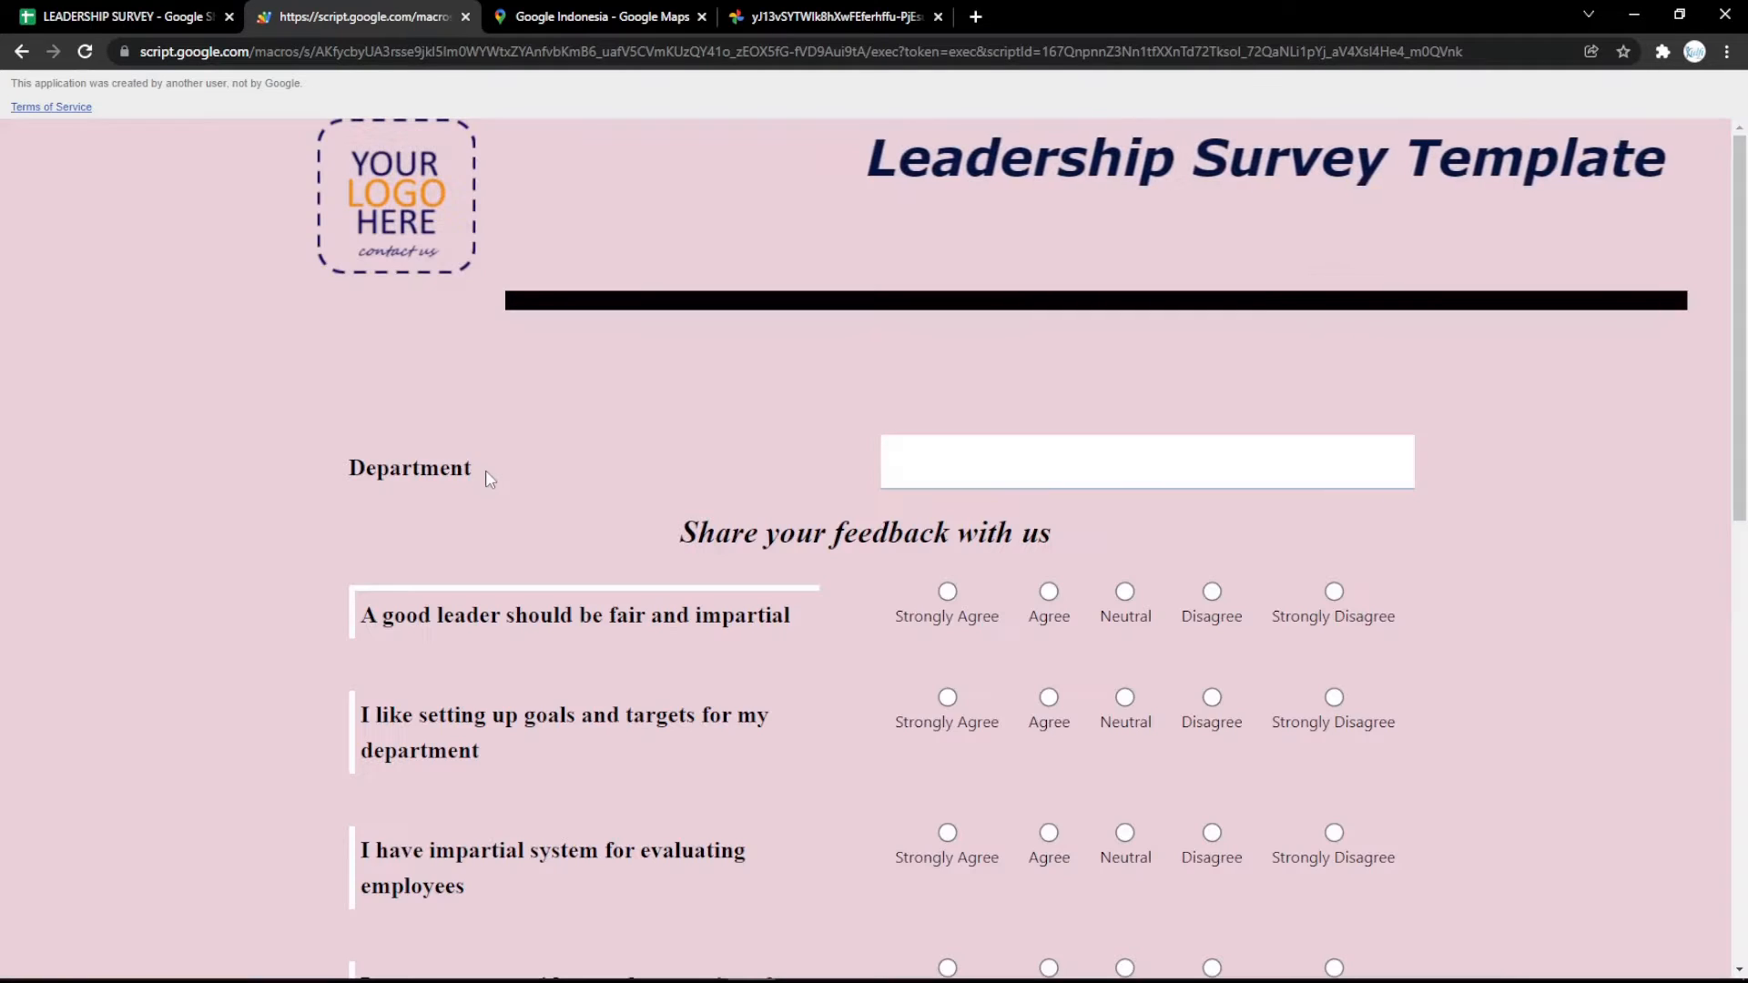
Fill the Text Color setting with magenta and reload the survey form to review the question text.
click(26, 11)
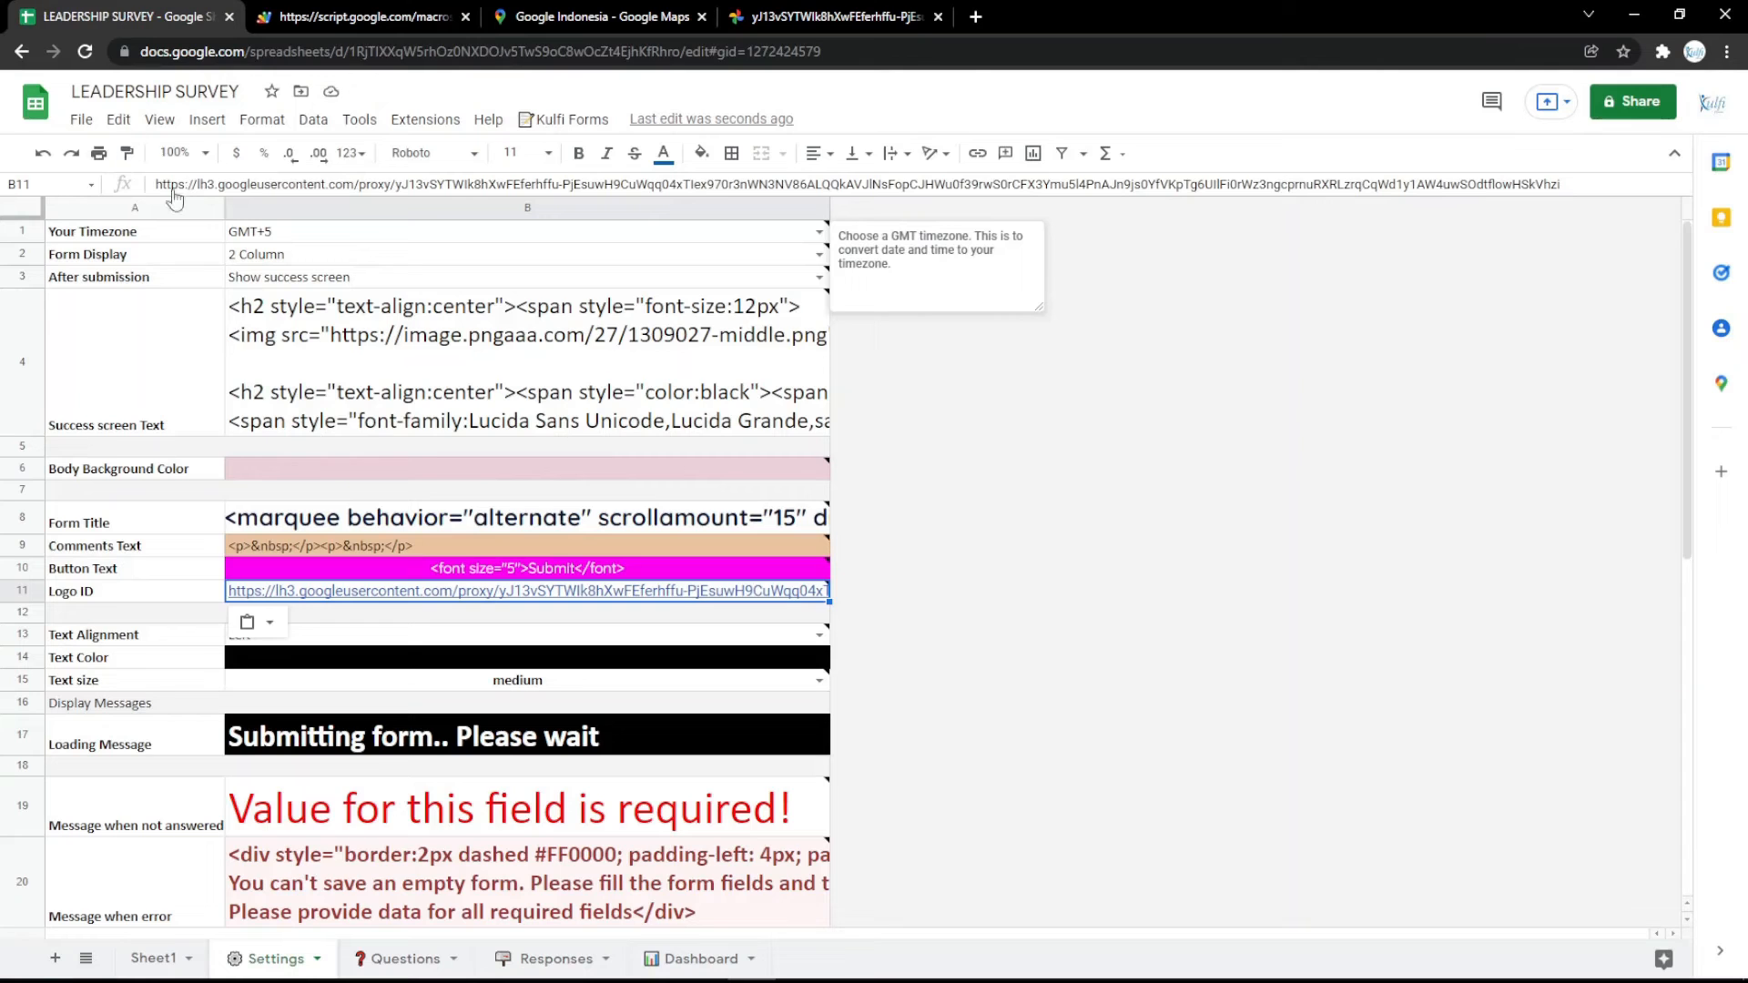
click(437, 657)
click(701, 153)
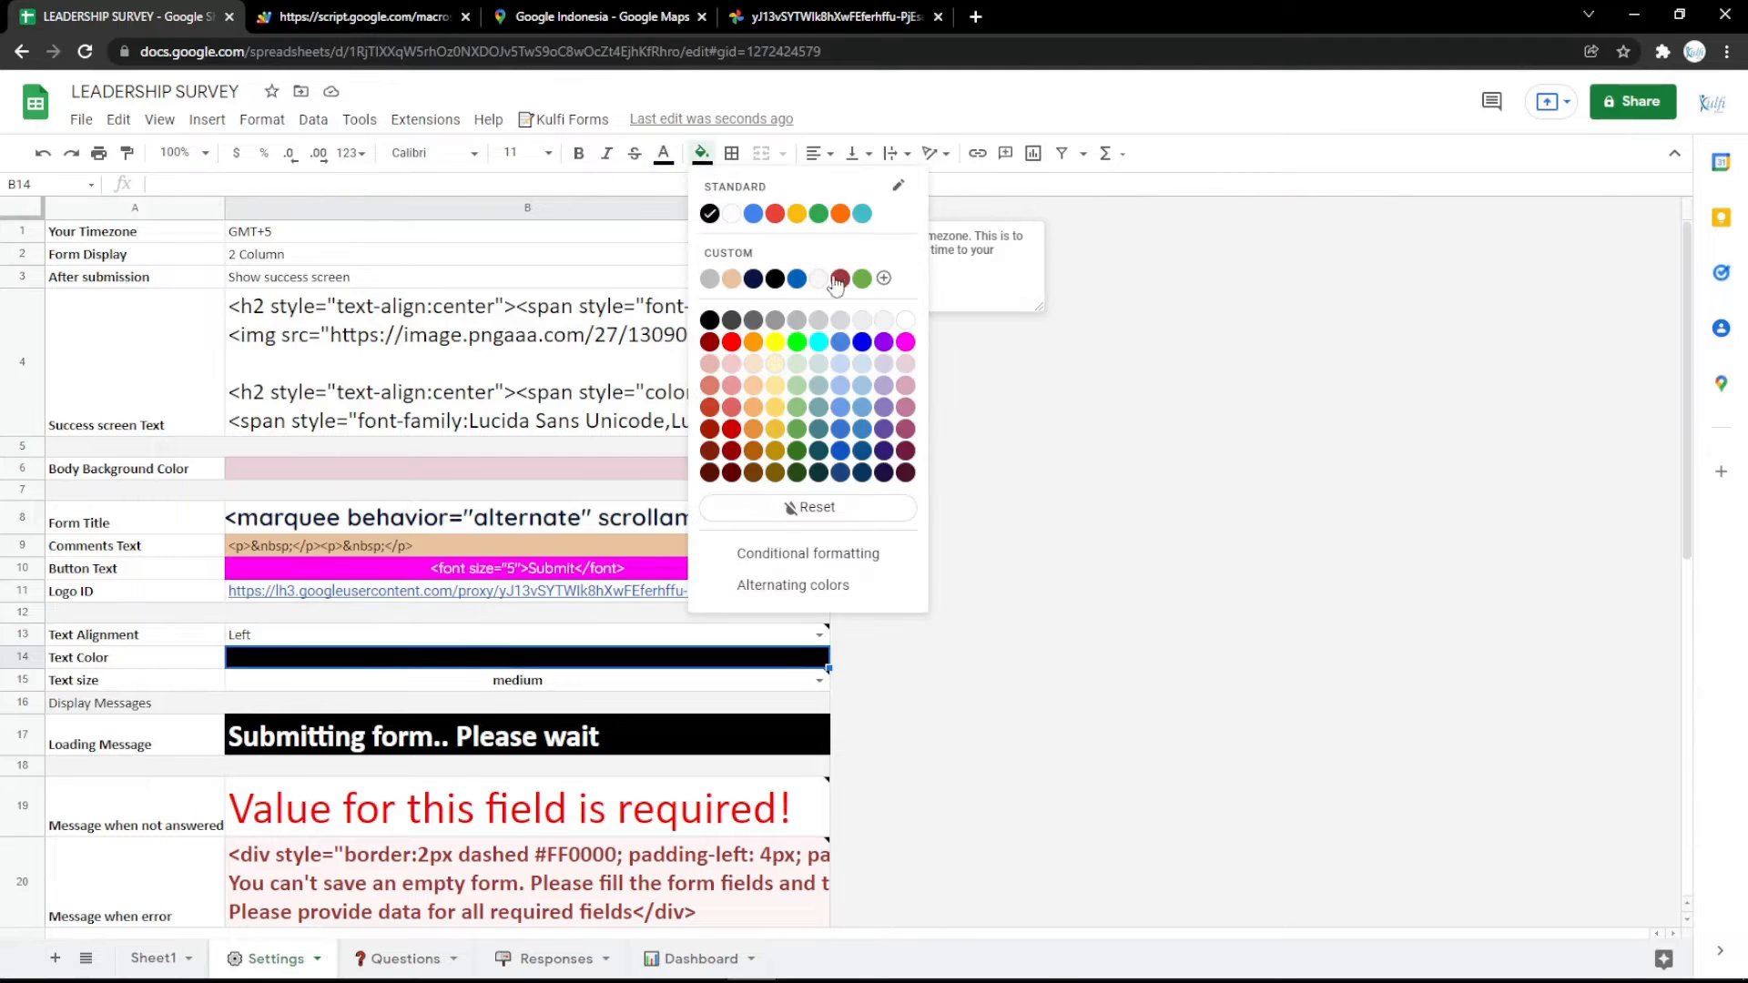
click(906, 341)
click(355, 17)
key(F5)
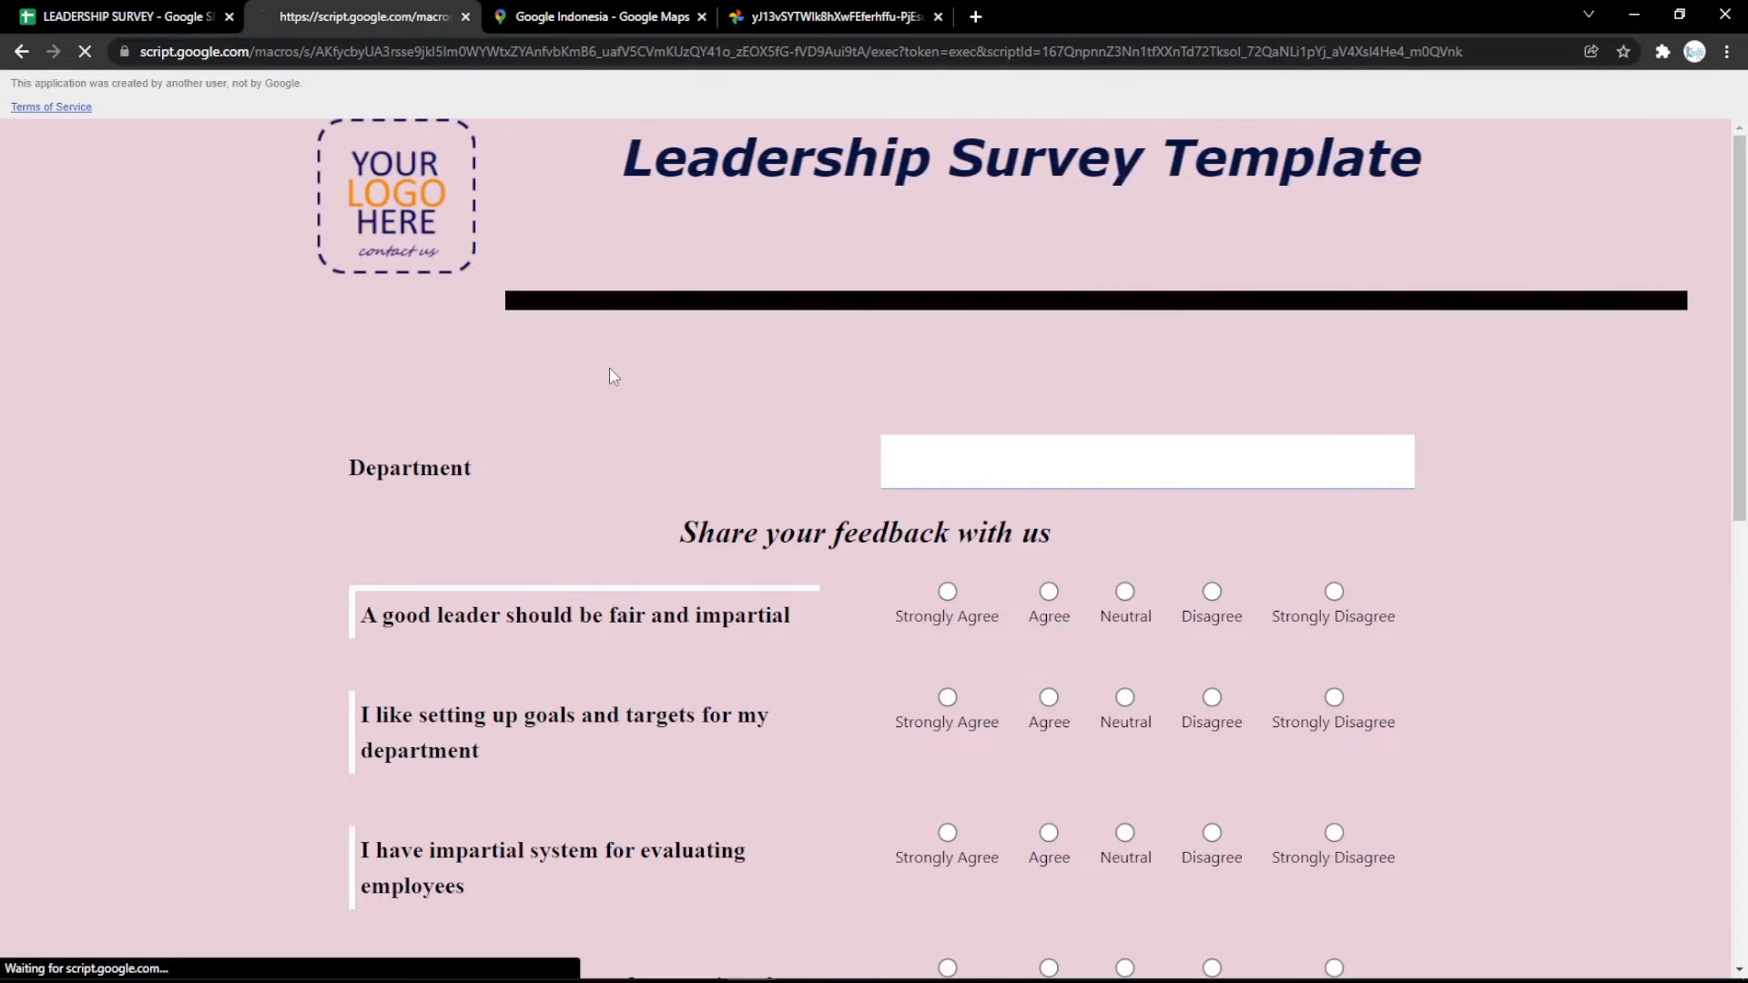
scroll(609, 369, down, 10)
scroll(627, 430, up, 10)
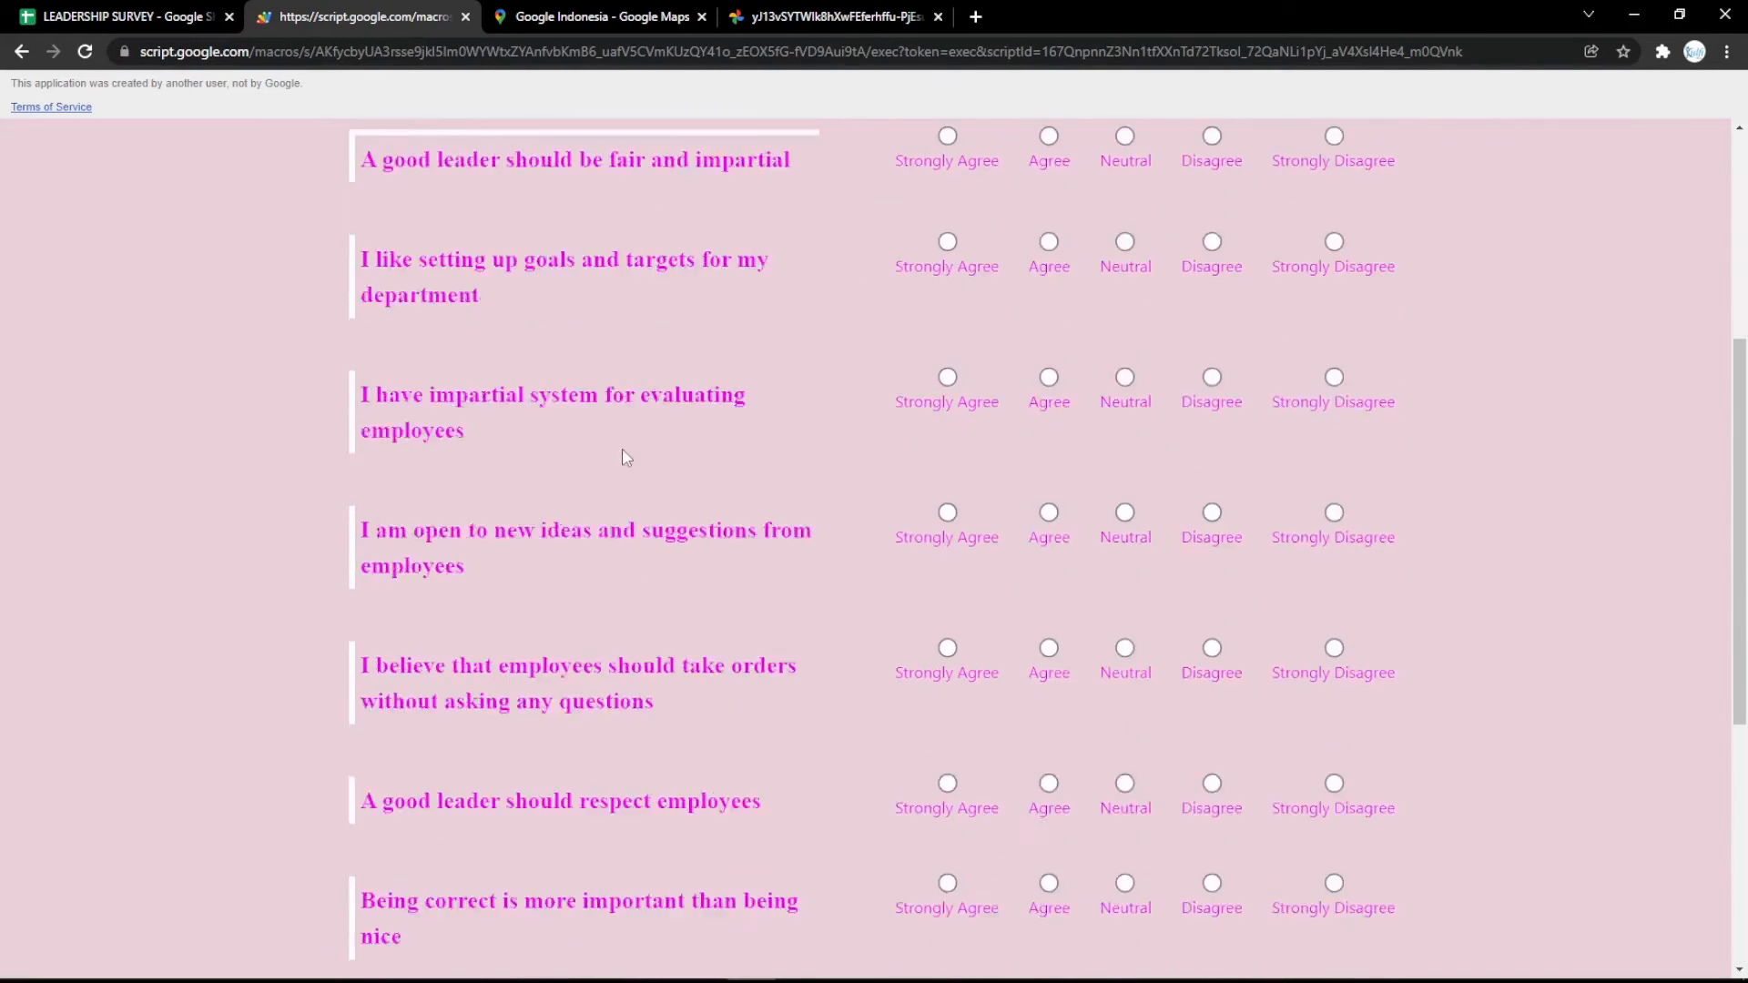
Change the Loading Message to "Submitting form.. Please wait a minutes", reload the survey form and submit it.
click(189, 13)
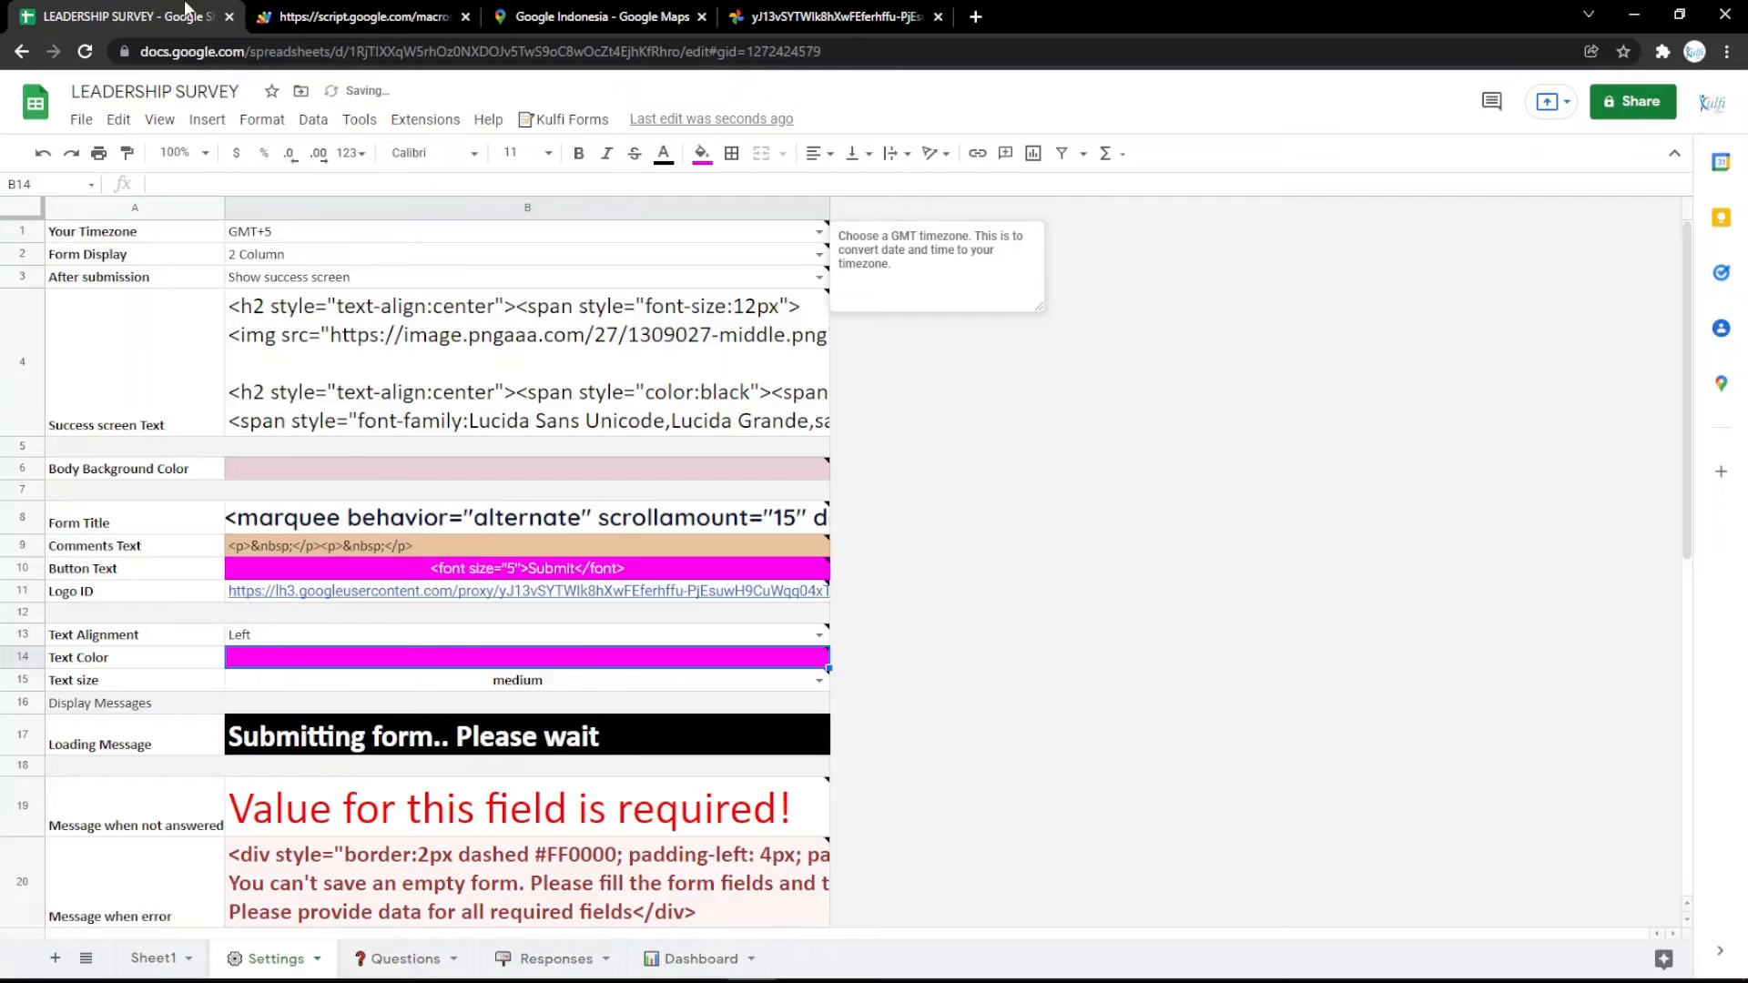
click(501, 729)
double_click(603, 754)
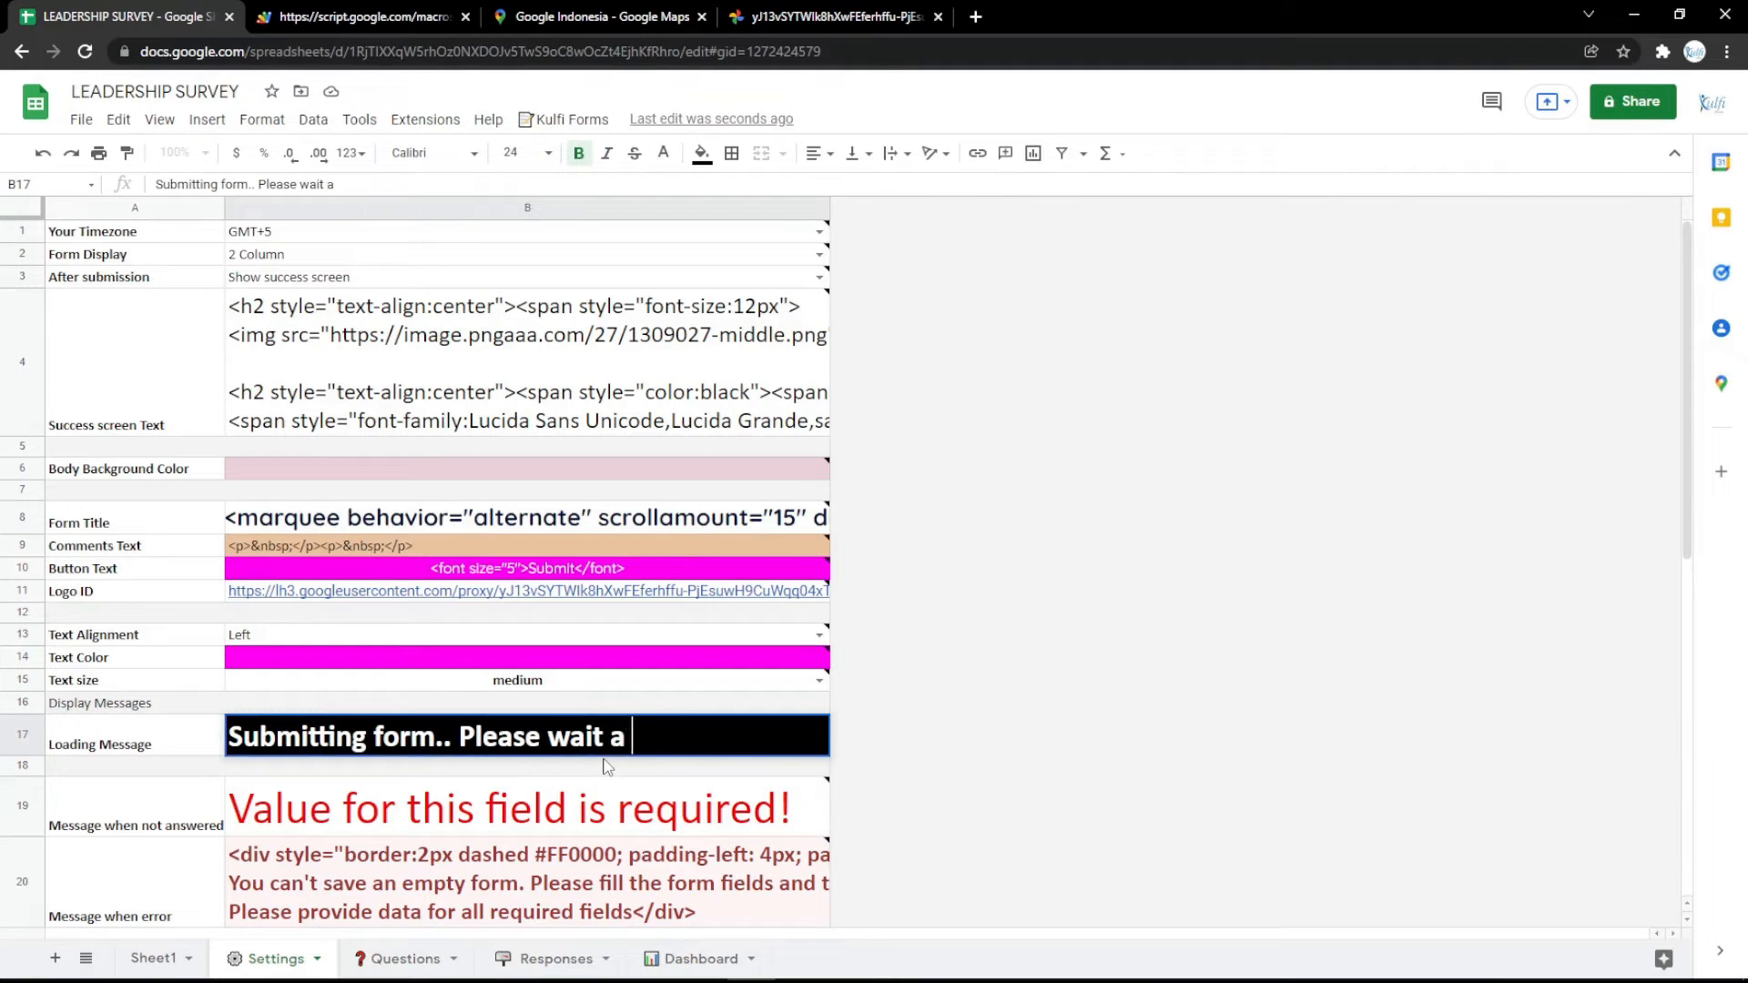
text(a minutes)
key(Return)
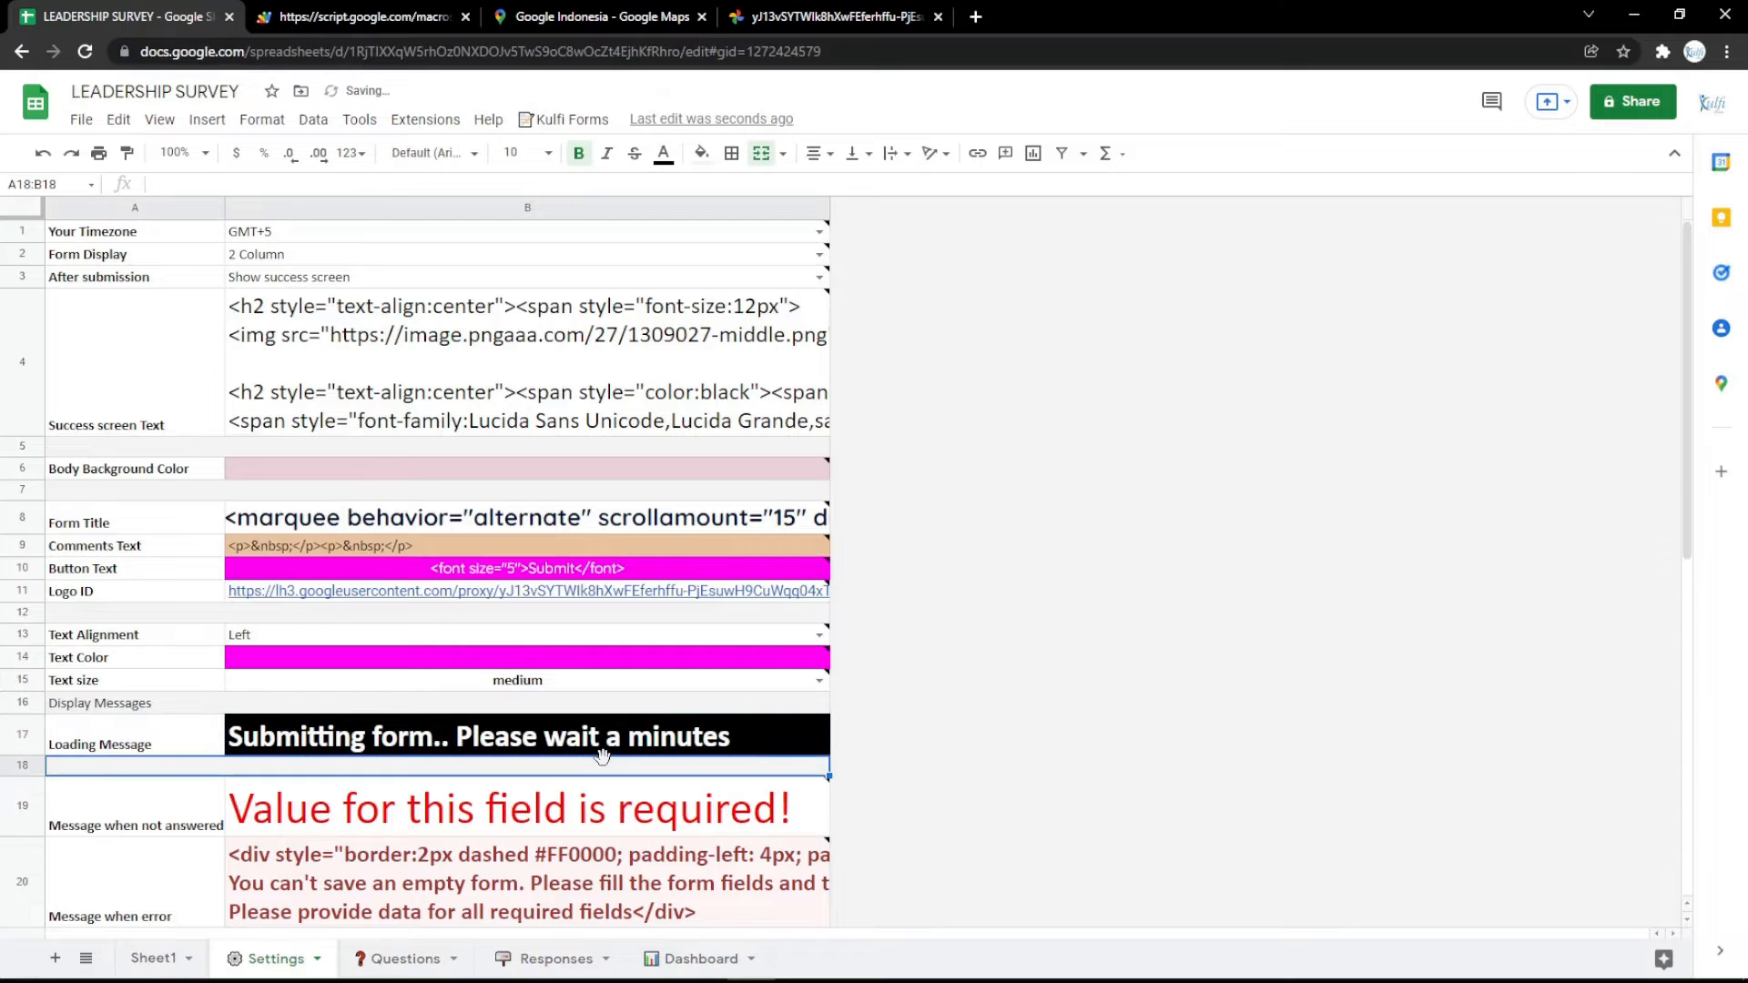
click(338, 20)
key(F5)
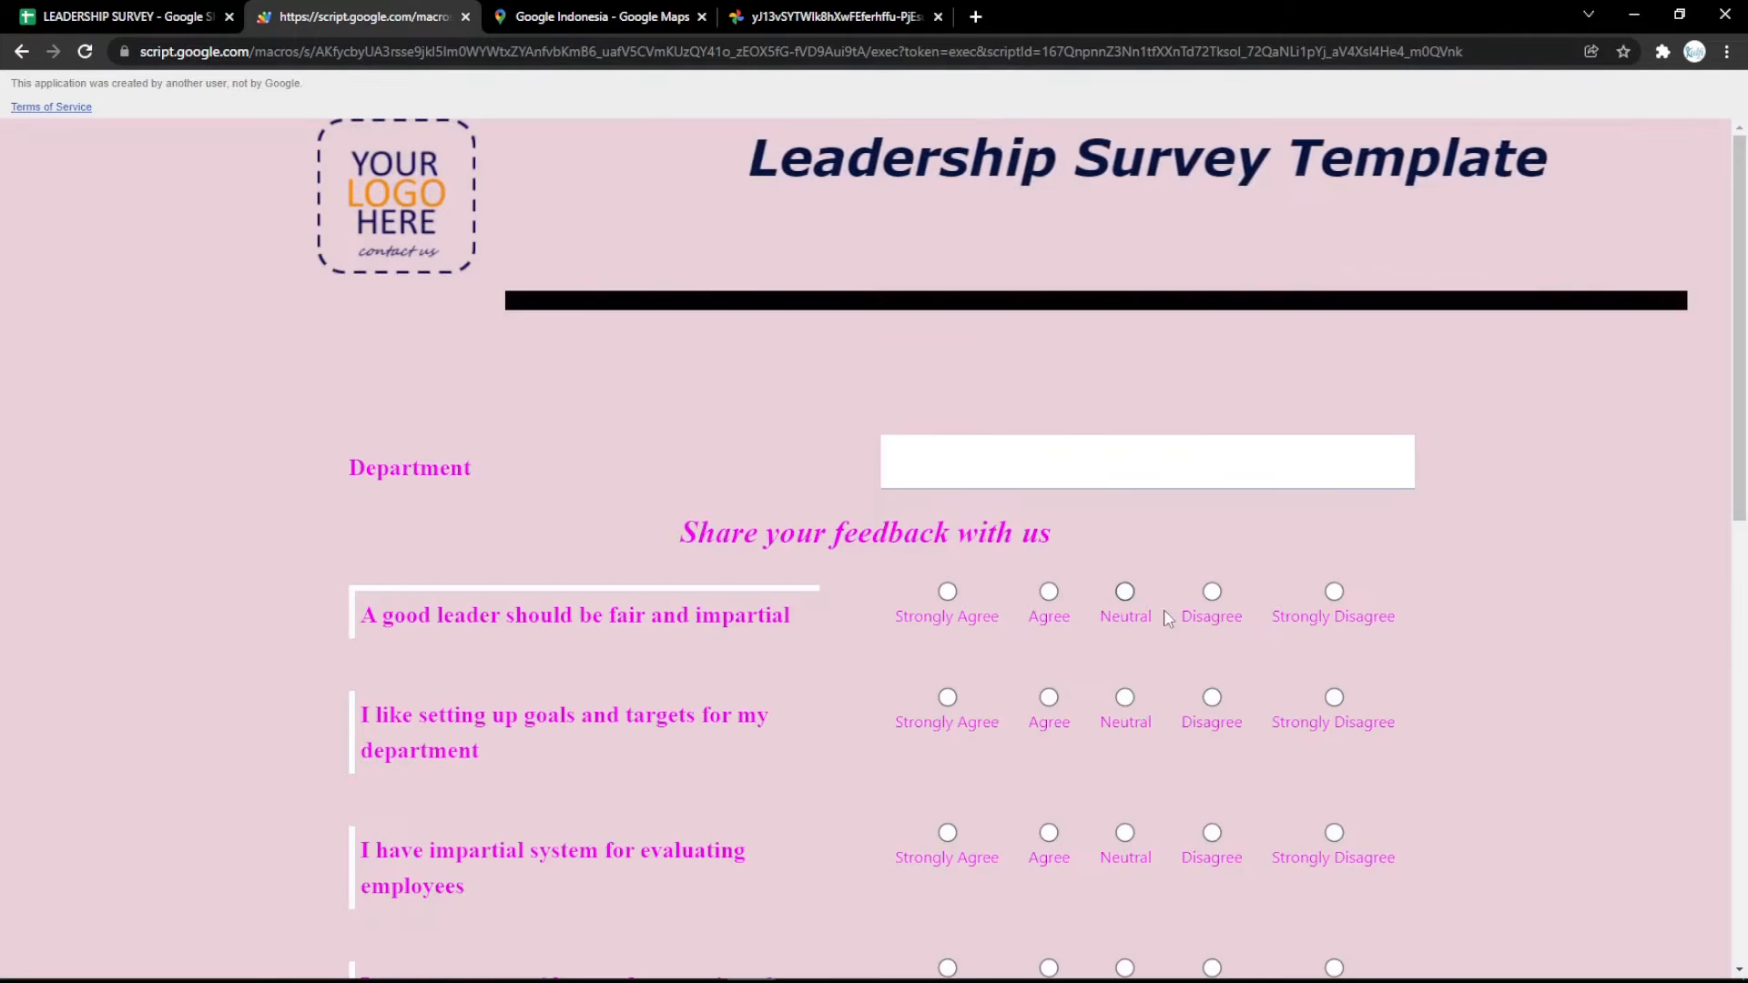
Open the bookmarked Online HTML Editor in a new browser tab and enter the text "LEADERSHIP SURVEY".
click(127, 16)
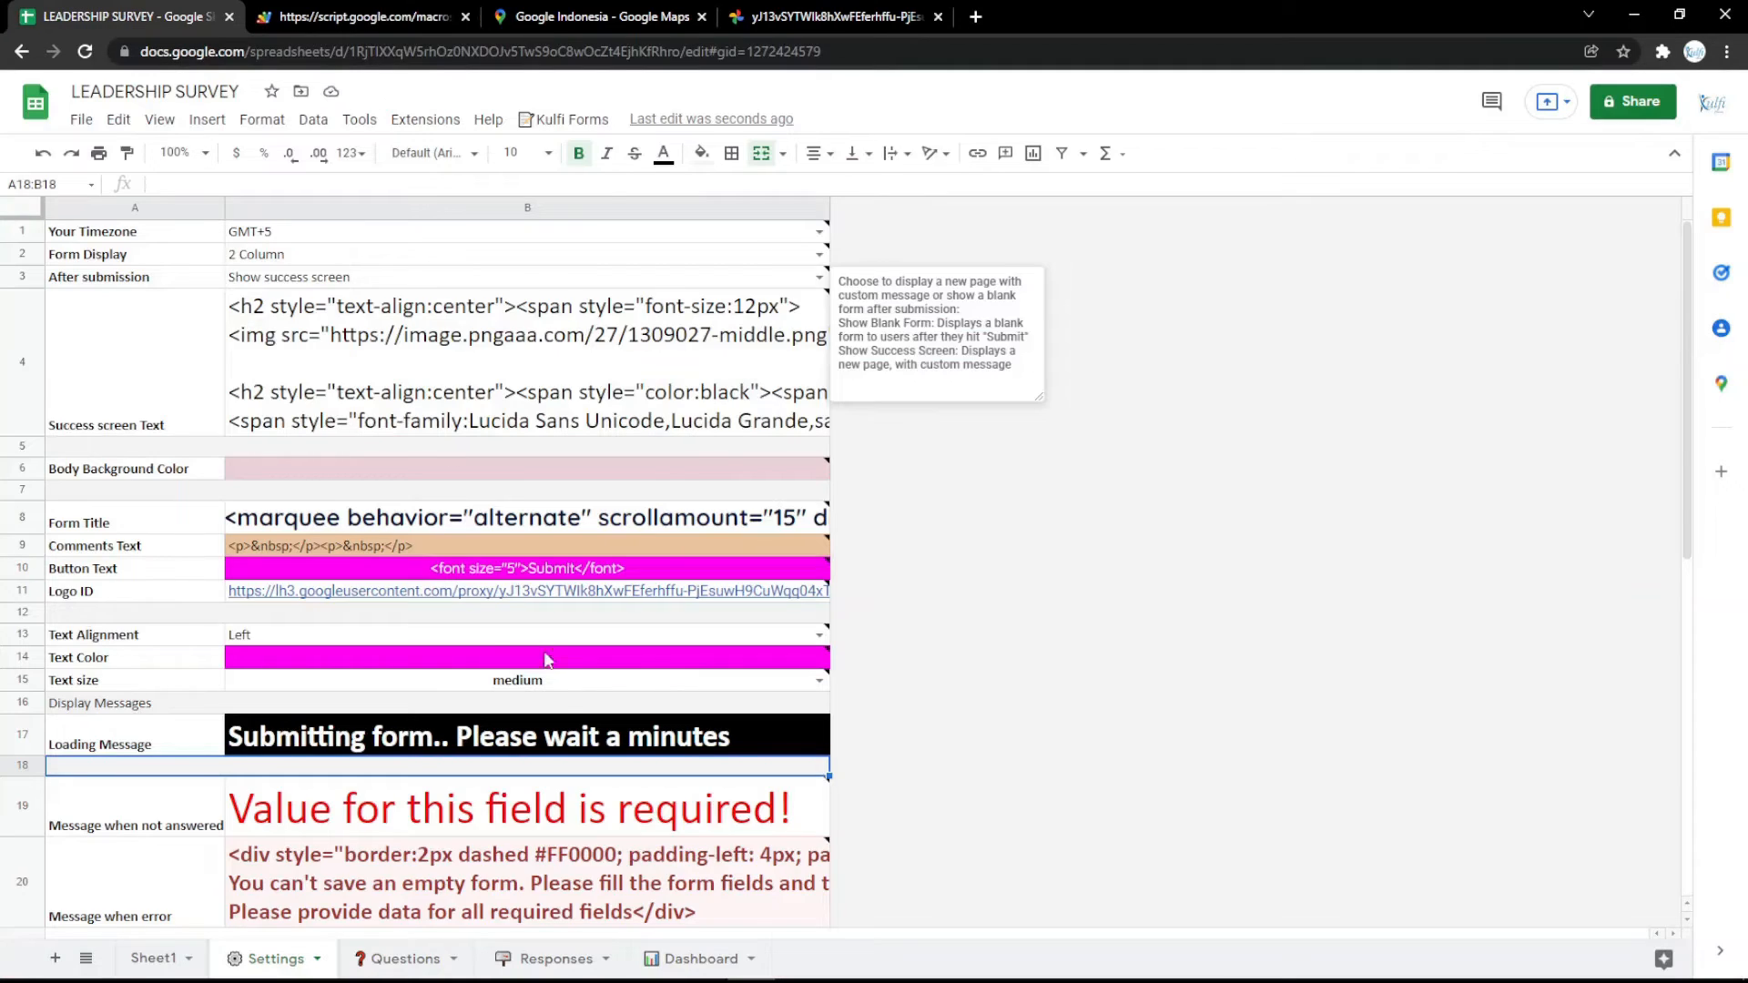
double_click(544, 515)
click(601, 638)
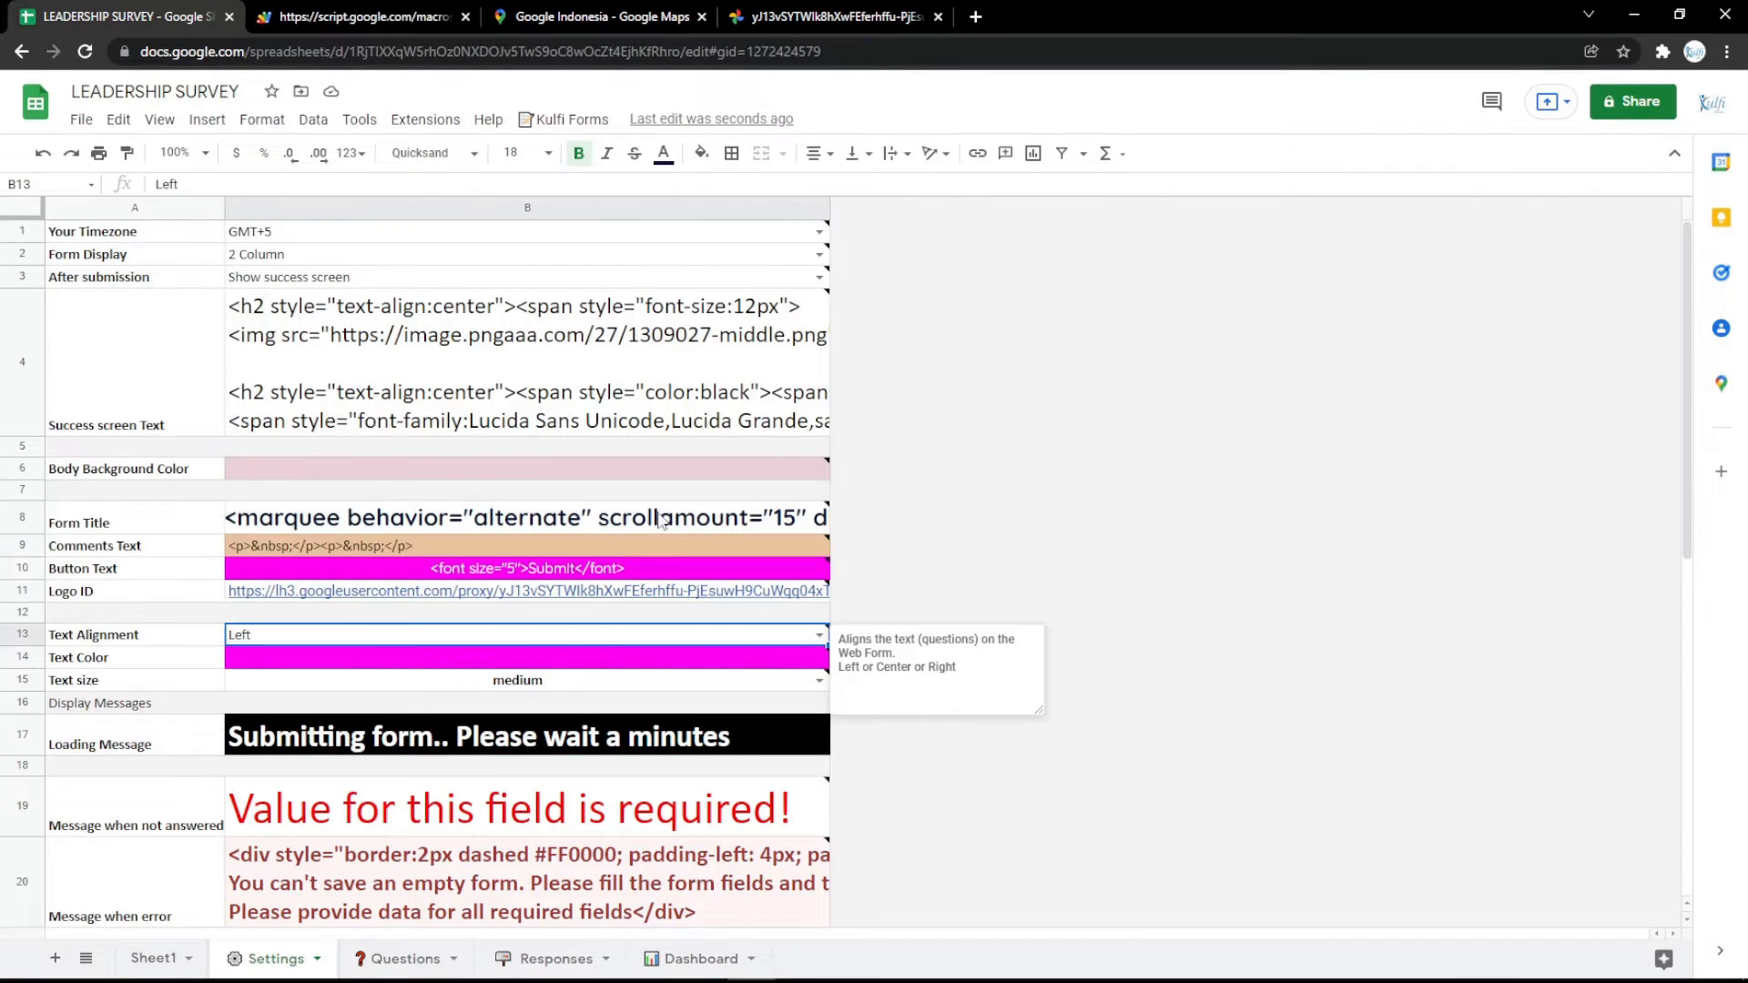
click(976, 17)
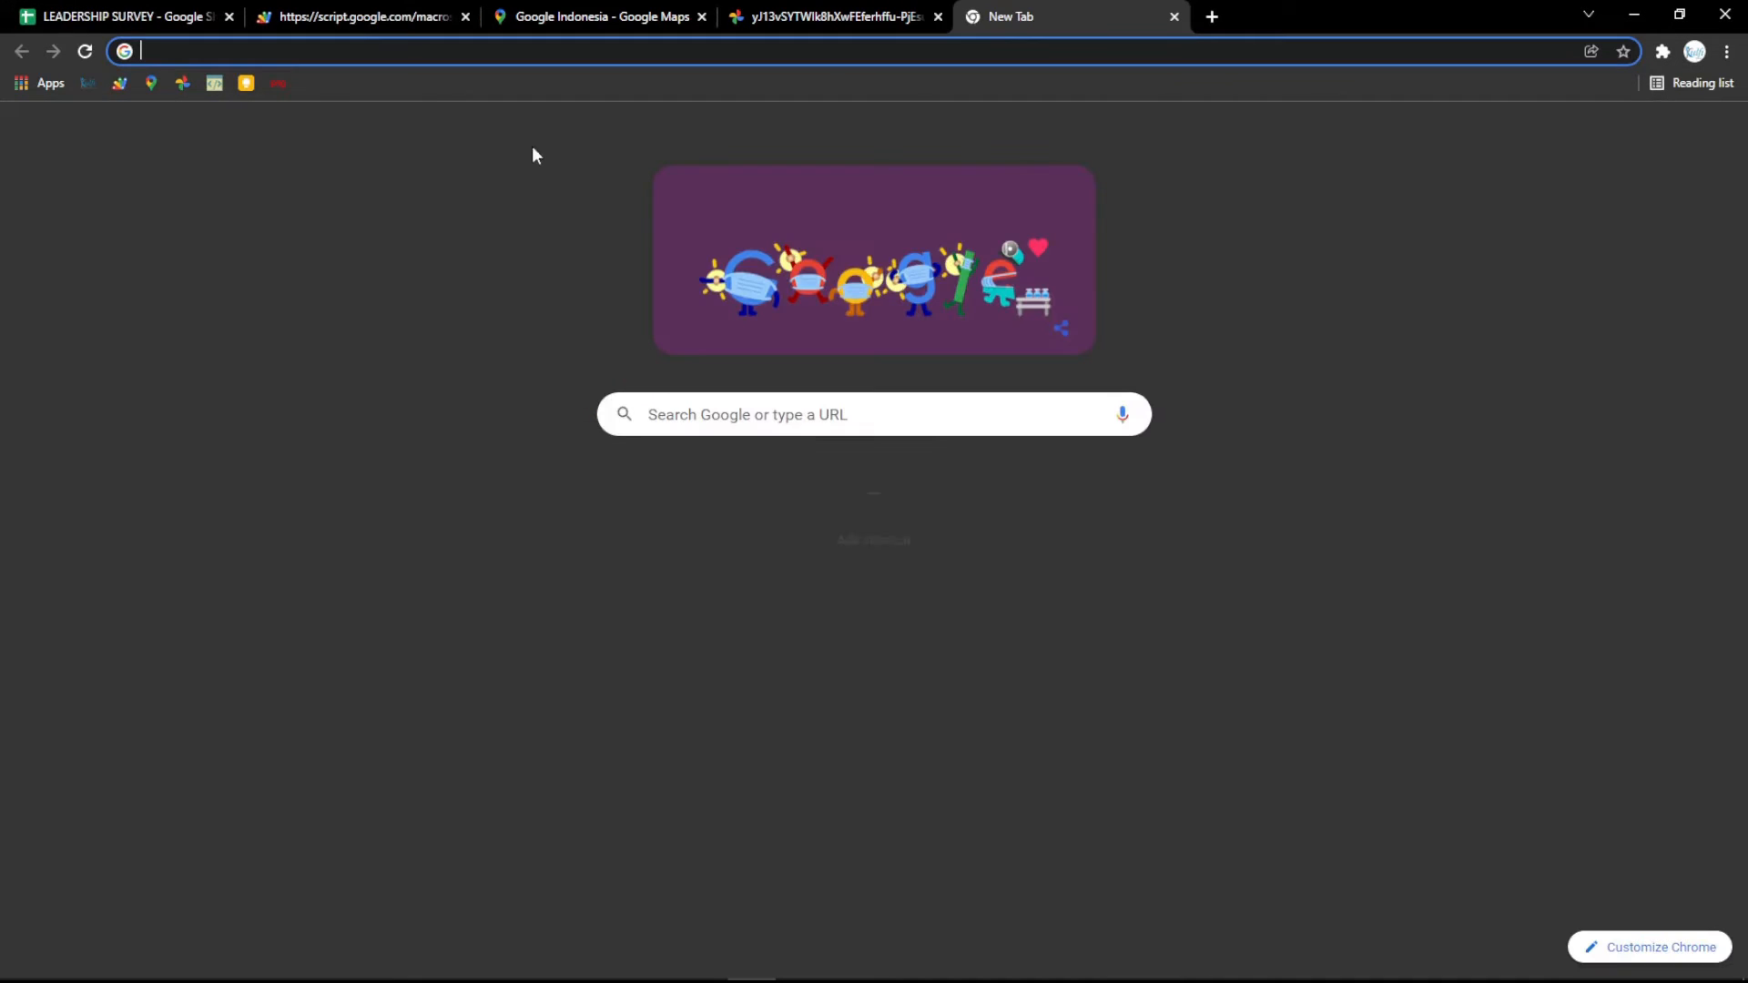
click(216, 83)
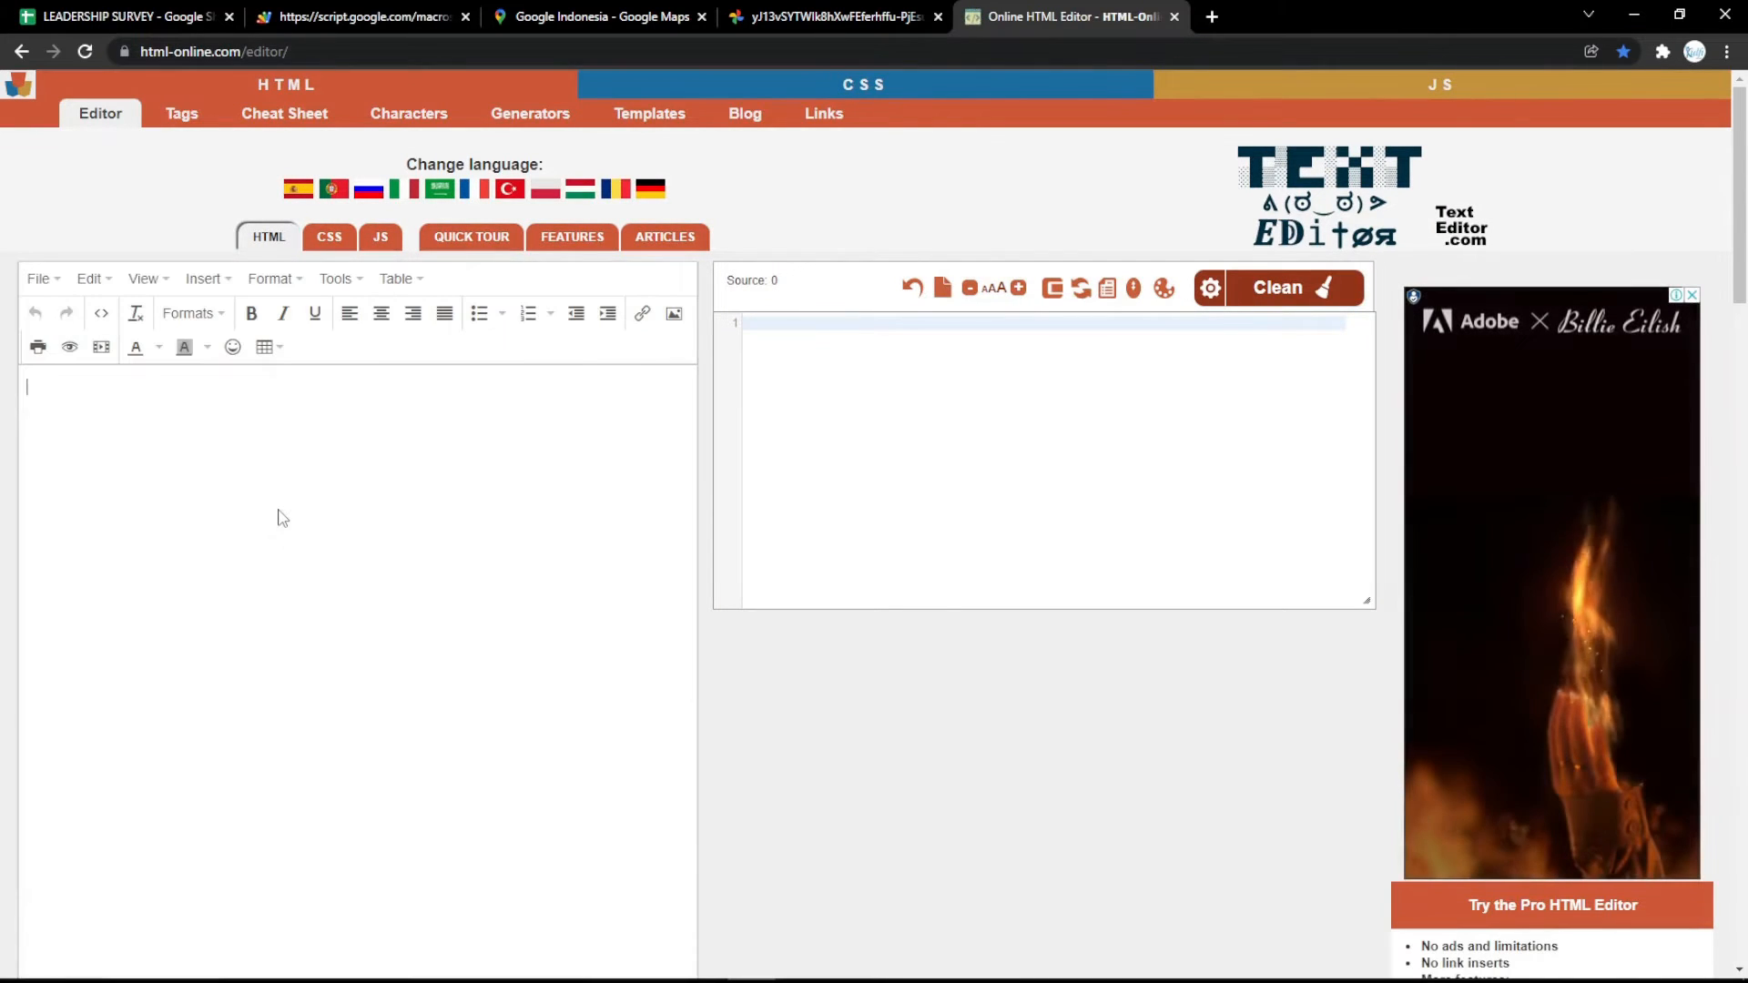
text(LEADER)
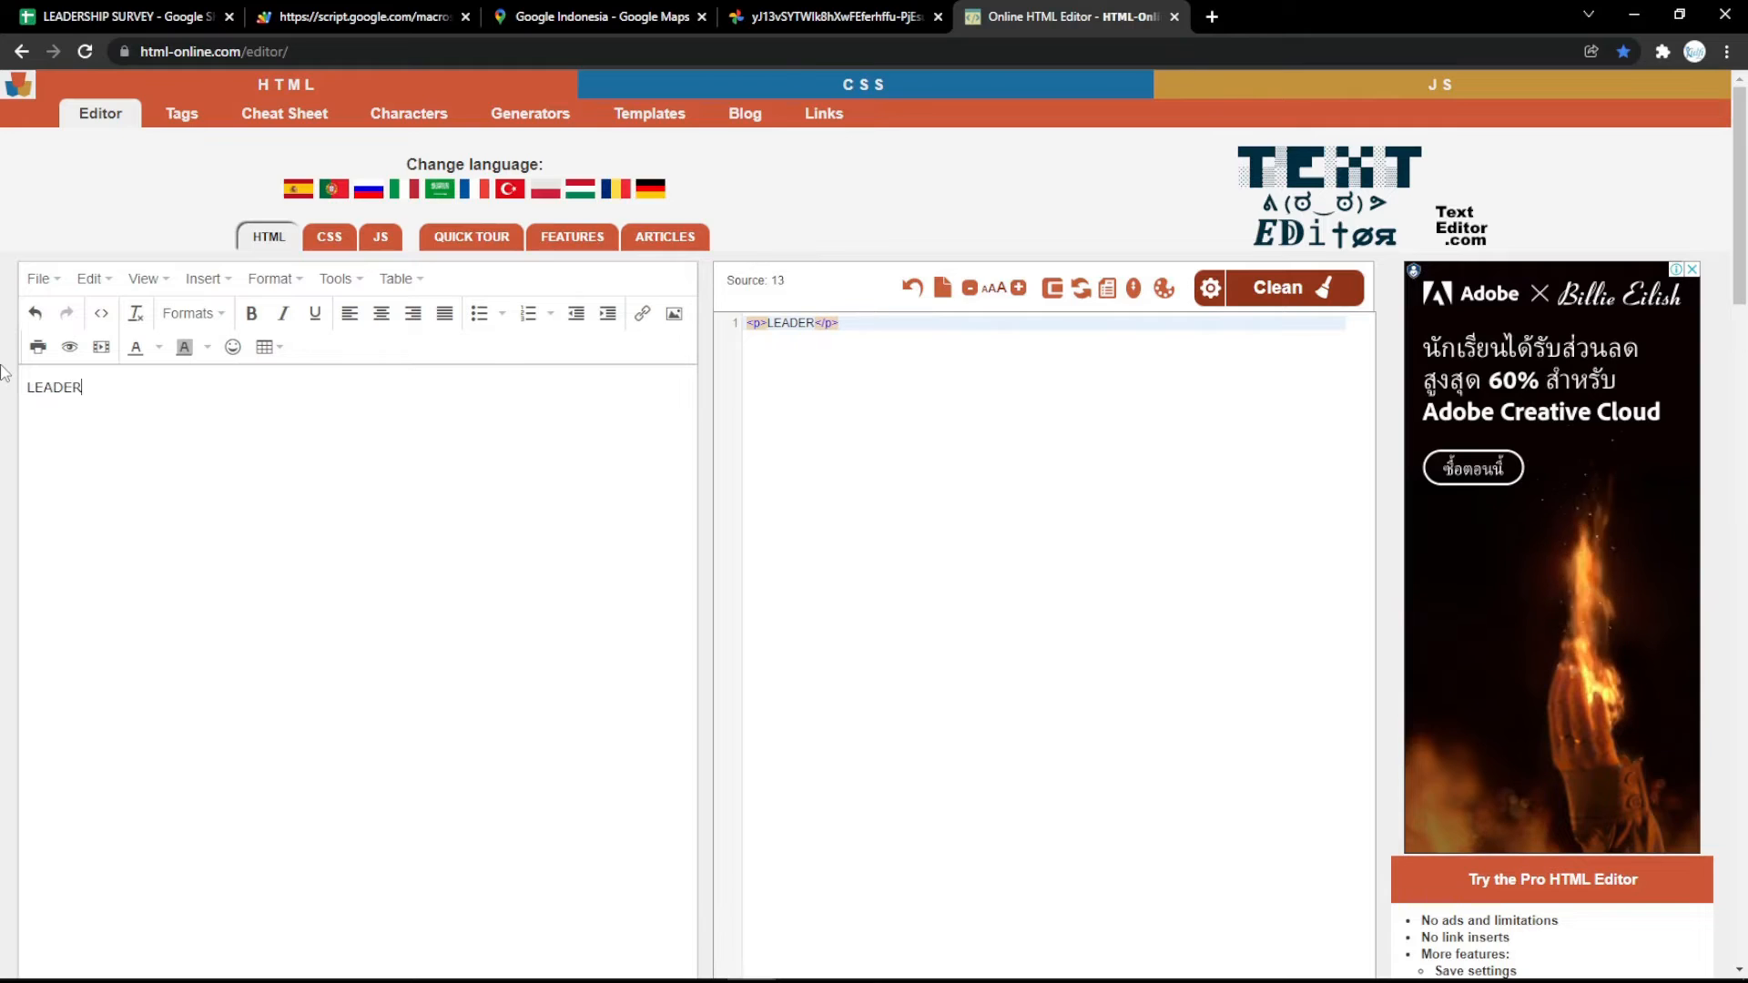
text(SHIP SURVEY)
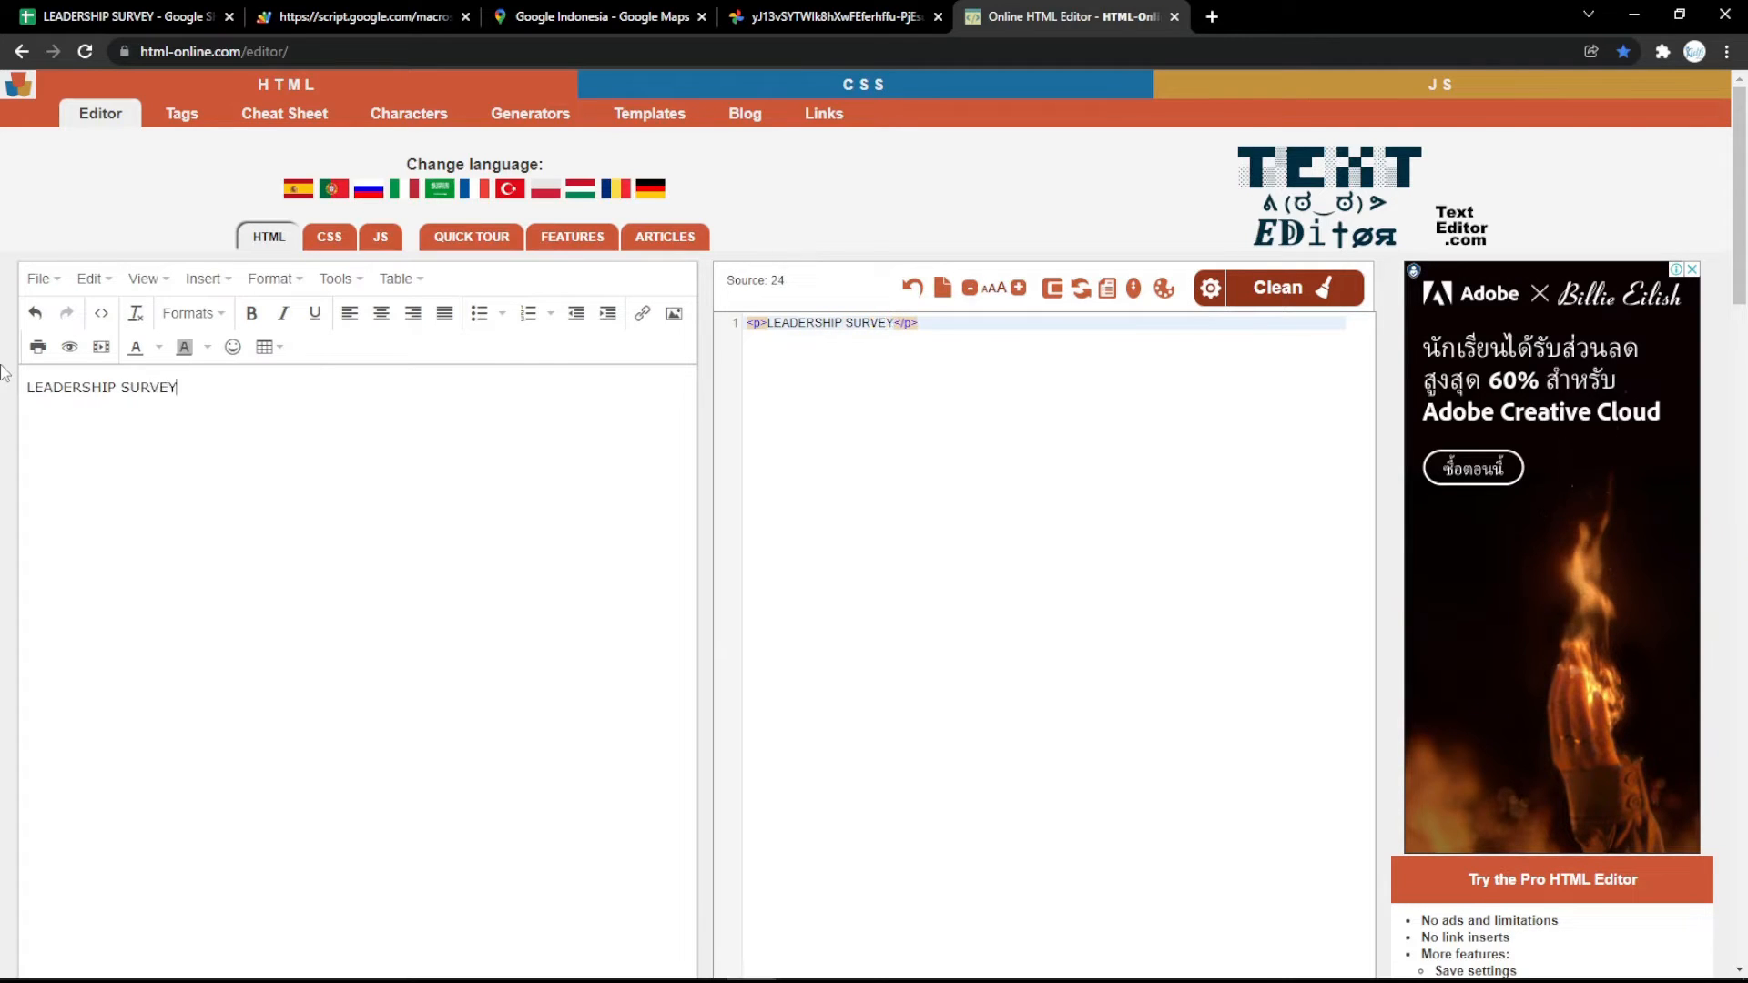
Format the LEADERSHIP SURVEY text as centered, bold, italic and underlined.
key(ctrl+a)
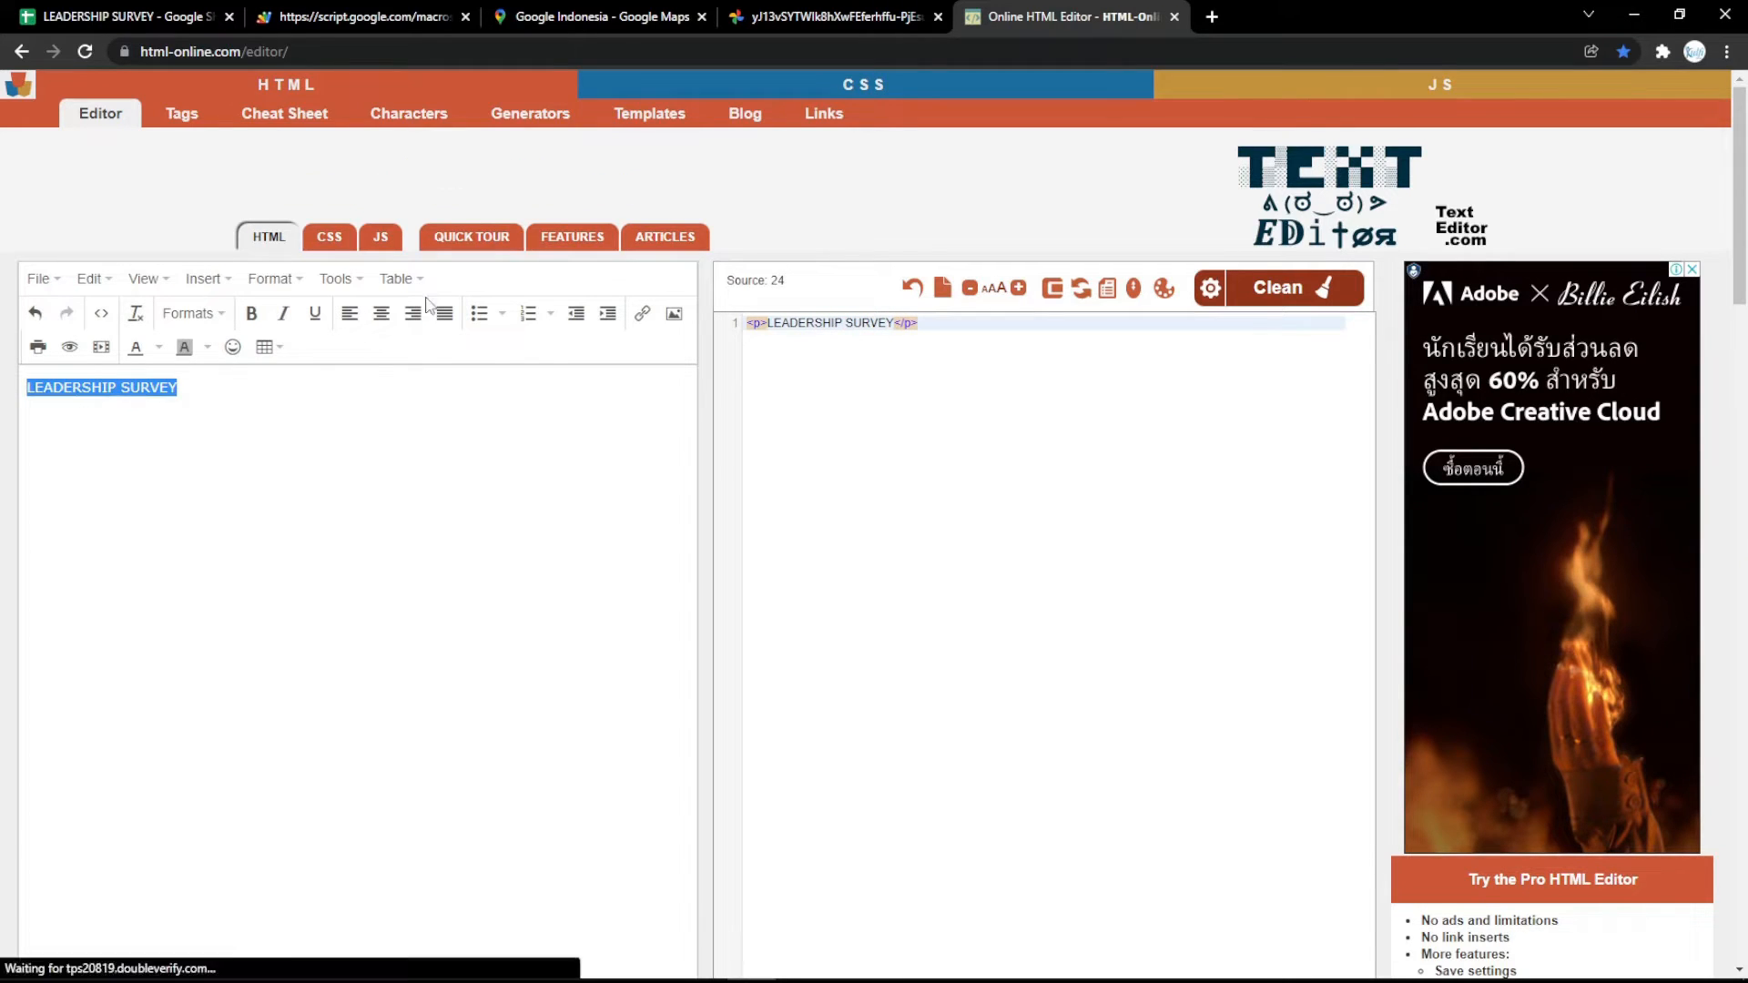
click(381, 314)
click(251, 314)
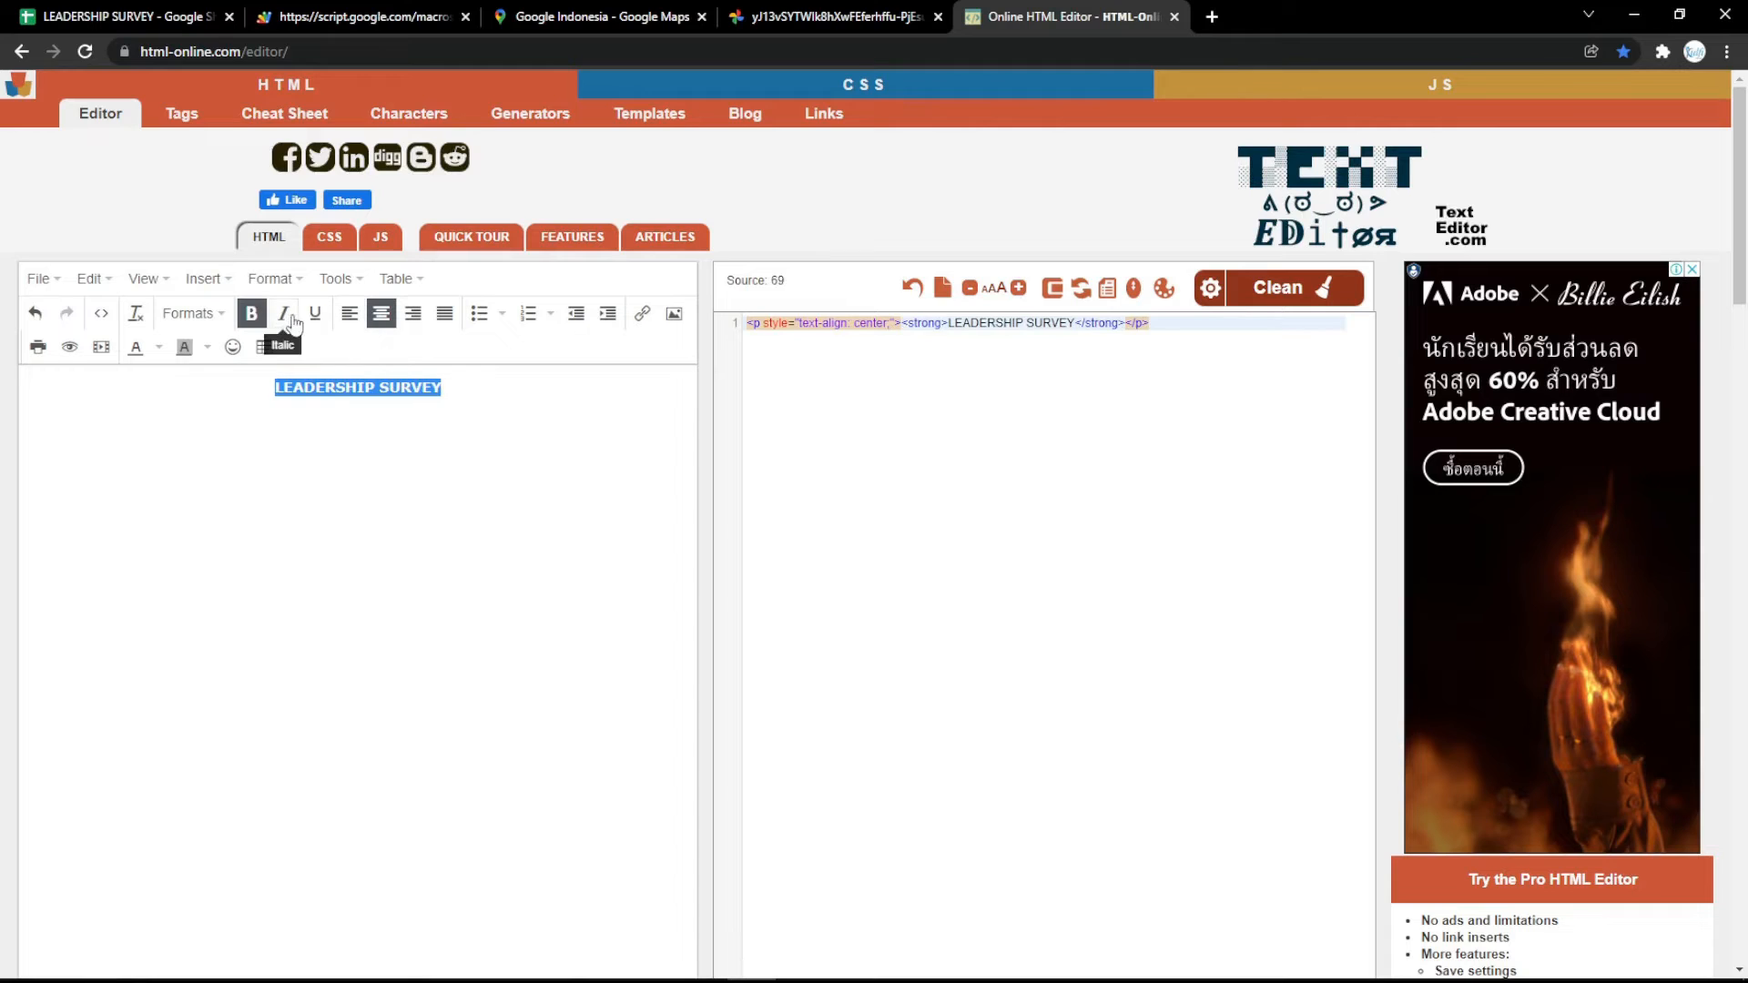
click(283, 313)
click(315, 313)
Apply the Heading 1 format to the LEADERSHIP SURVEY text and color it magenta (#ff00ff).
click(191, 313)
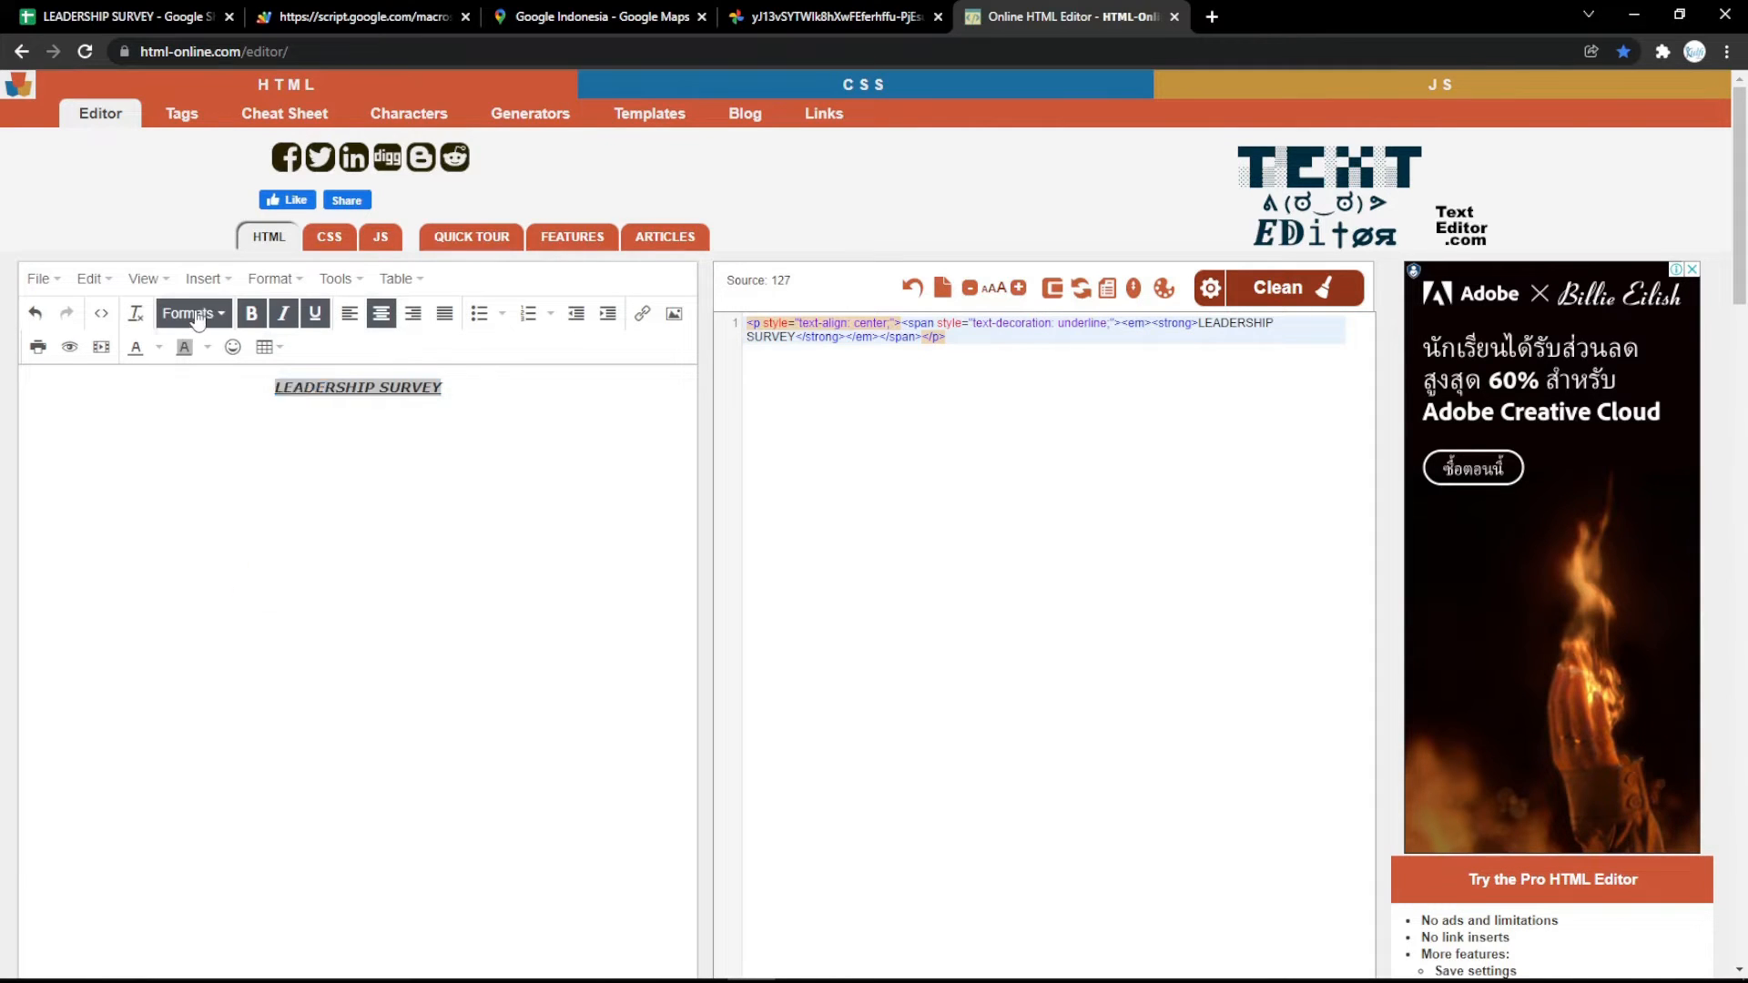
click(196, 352)
click(159, 349)
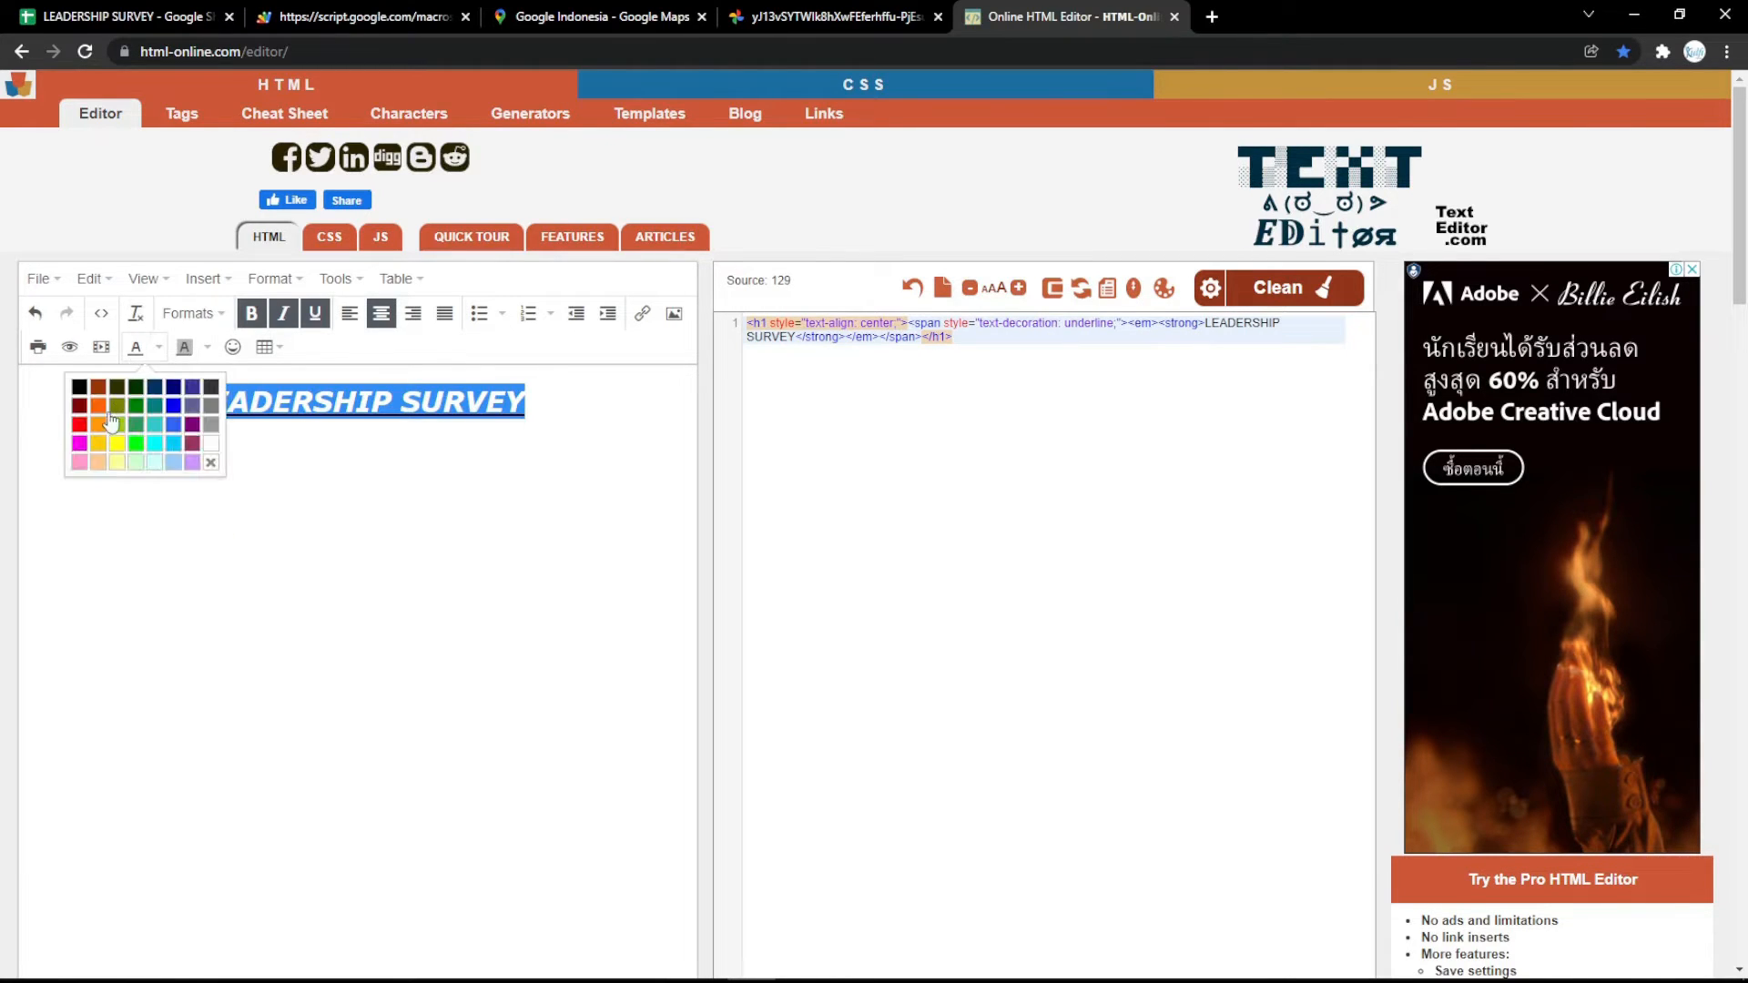
click(79, 445)
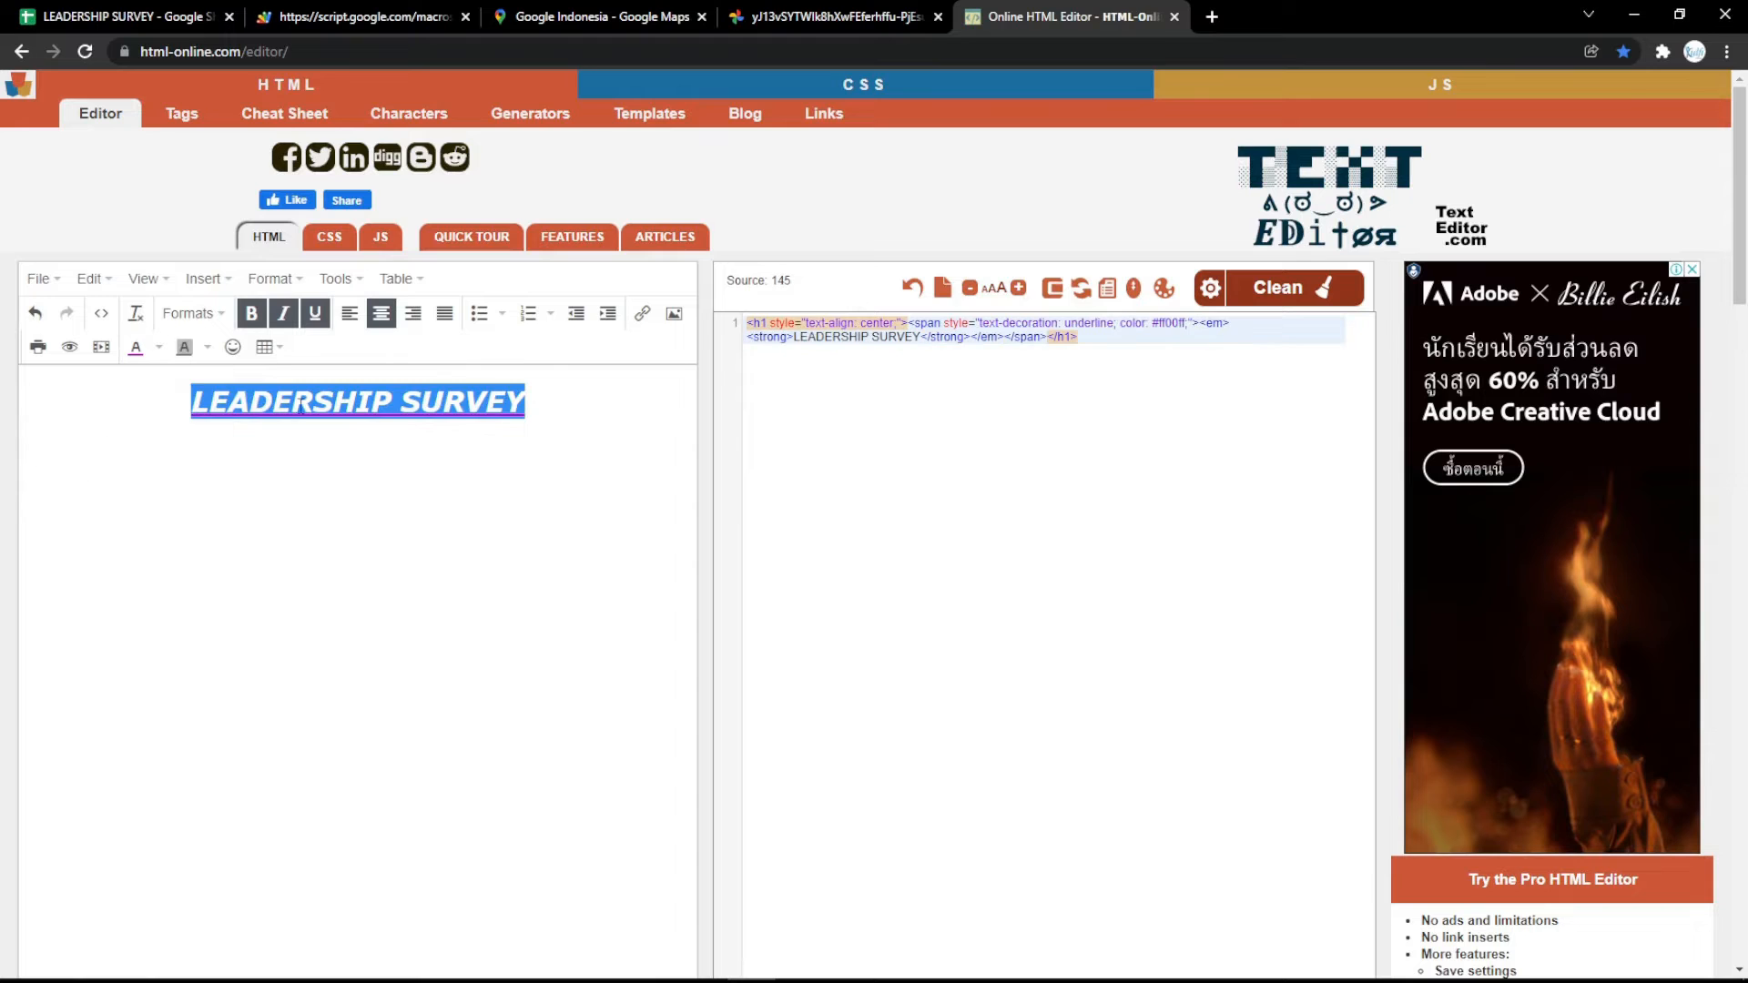
click(461, 433)
Copy the generated HTML source, replace the Form Title value in the Settings sheet with it and reload the survey form.
drag(1118, 344, 804, 279)
key(ctrl+c)
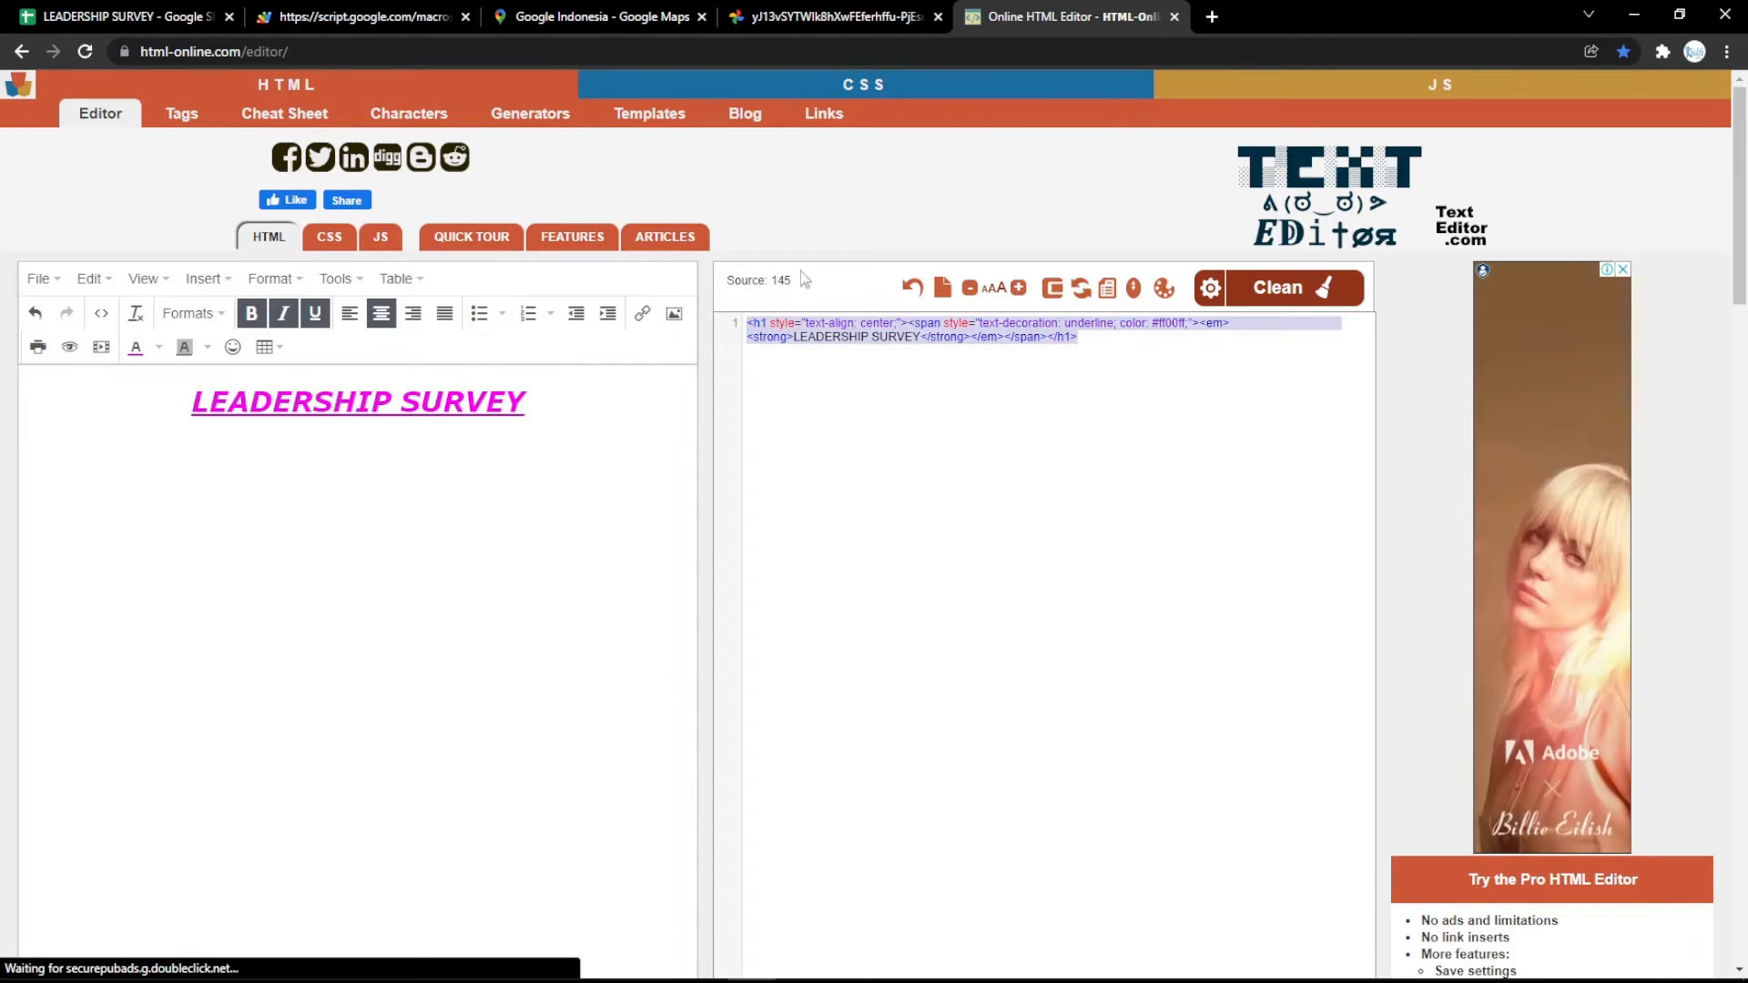
click(128, 16)
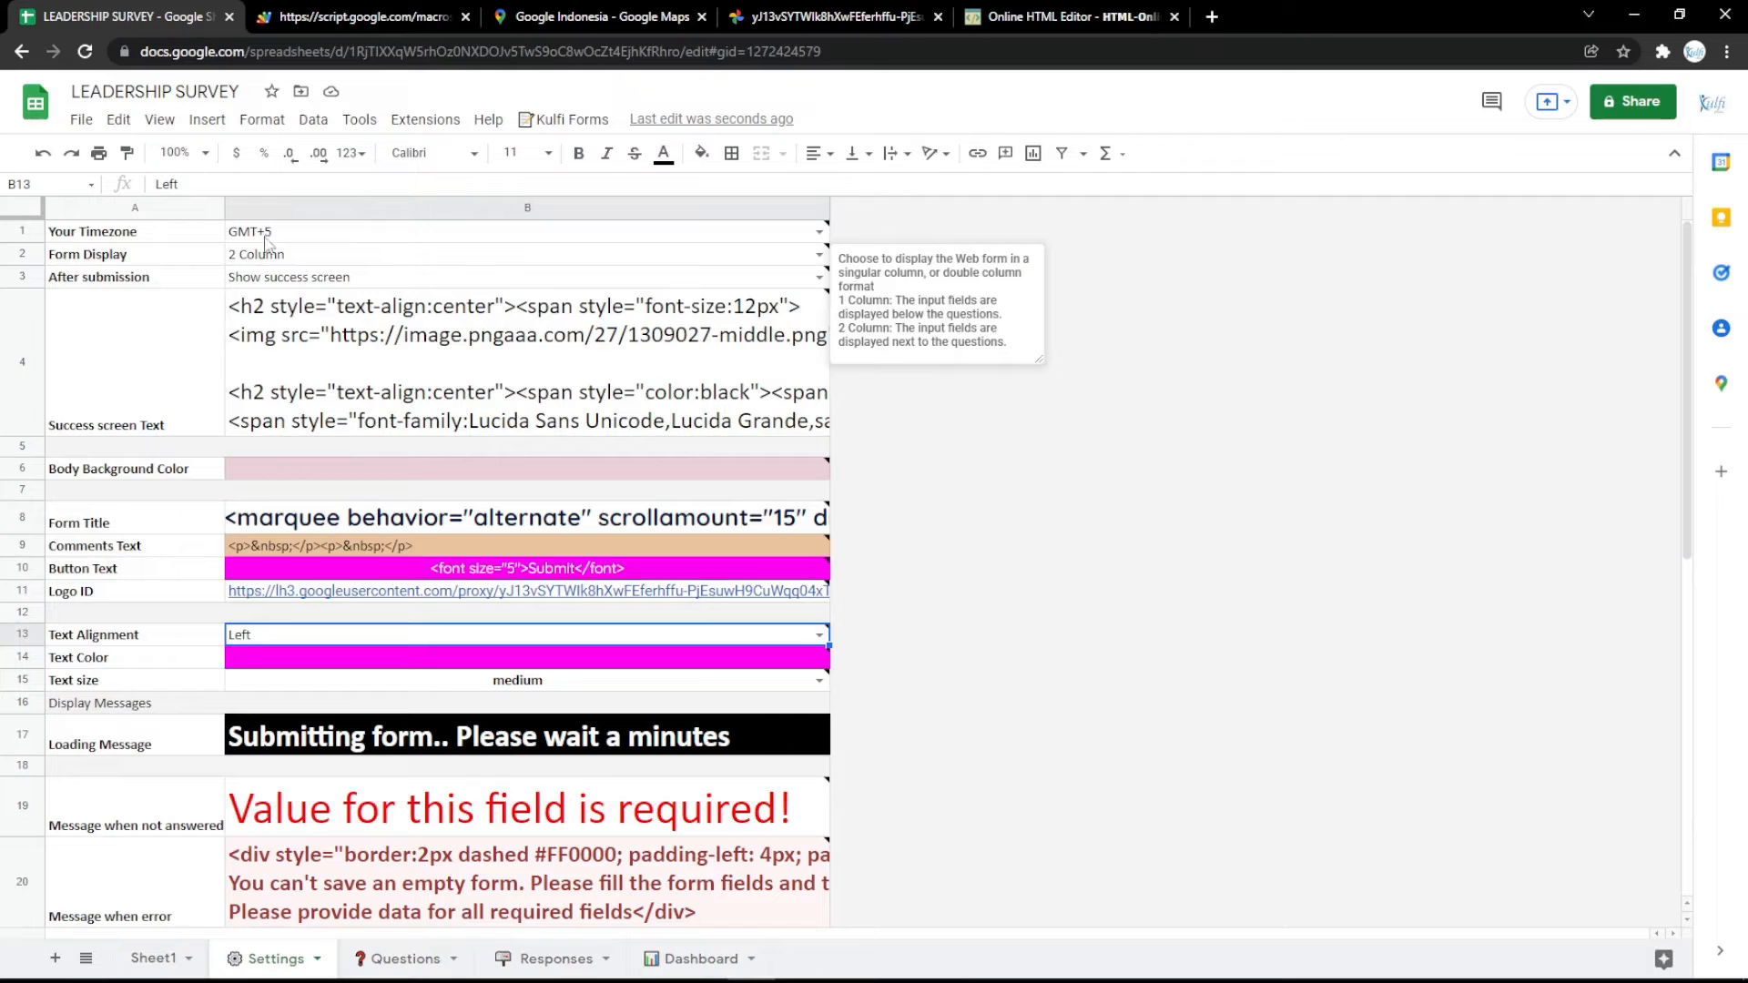
click(422, 529)
key(Return)
key(ctrl+a)
key(ctrl+v)
click(521, 469)
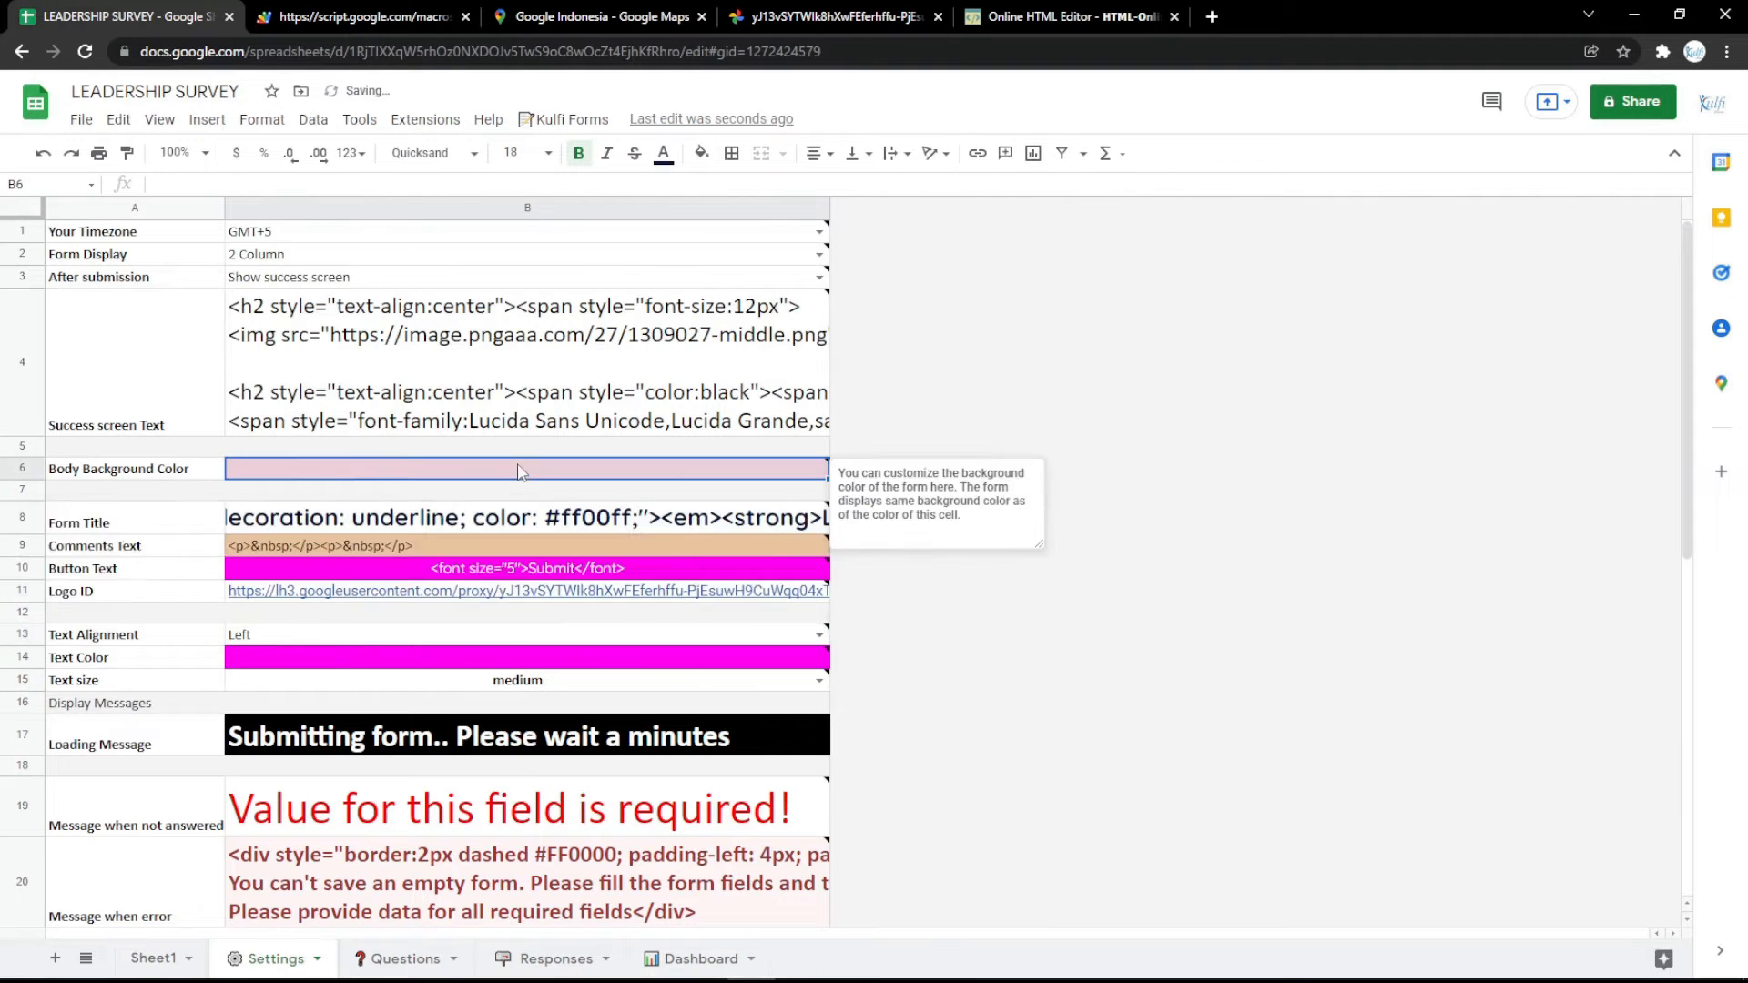
click(364, 16)
key(F5)
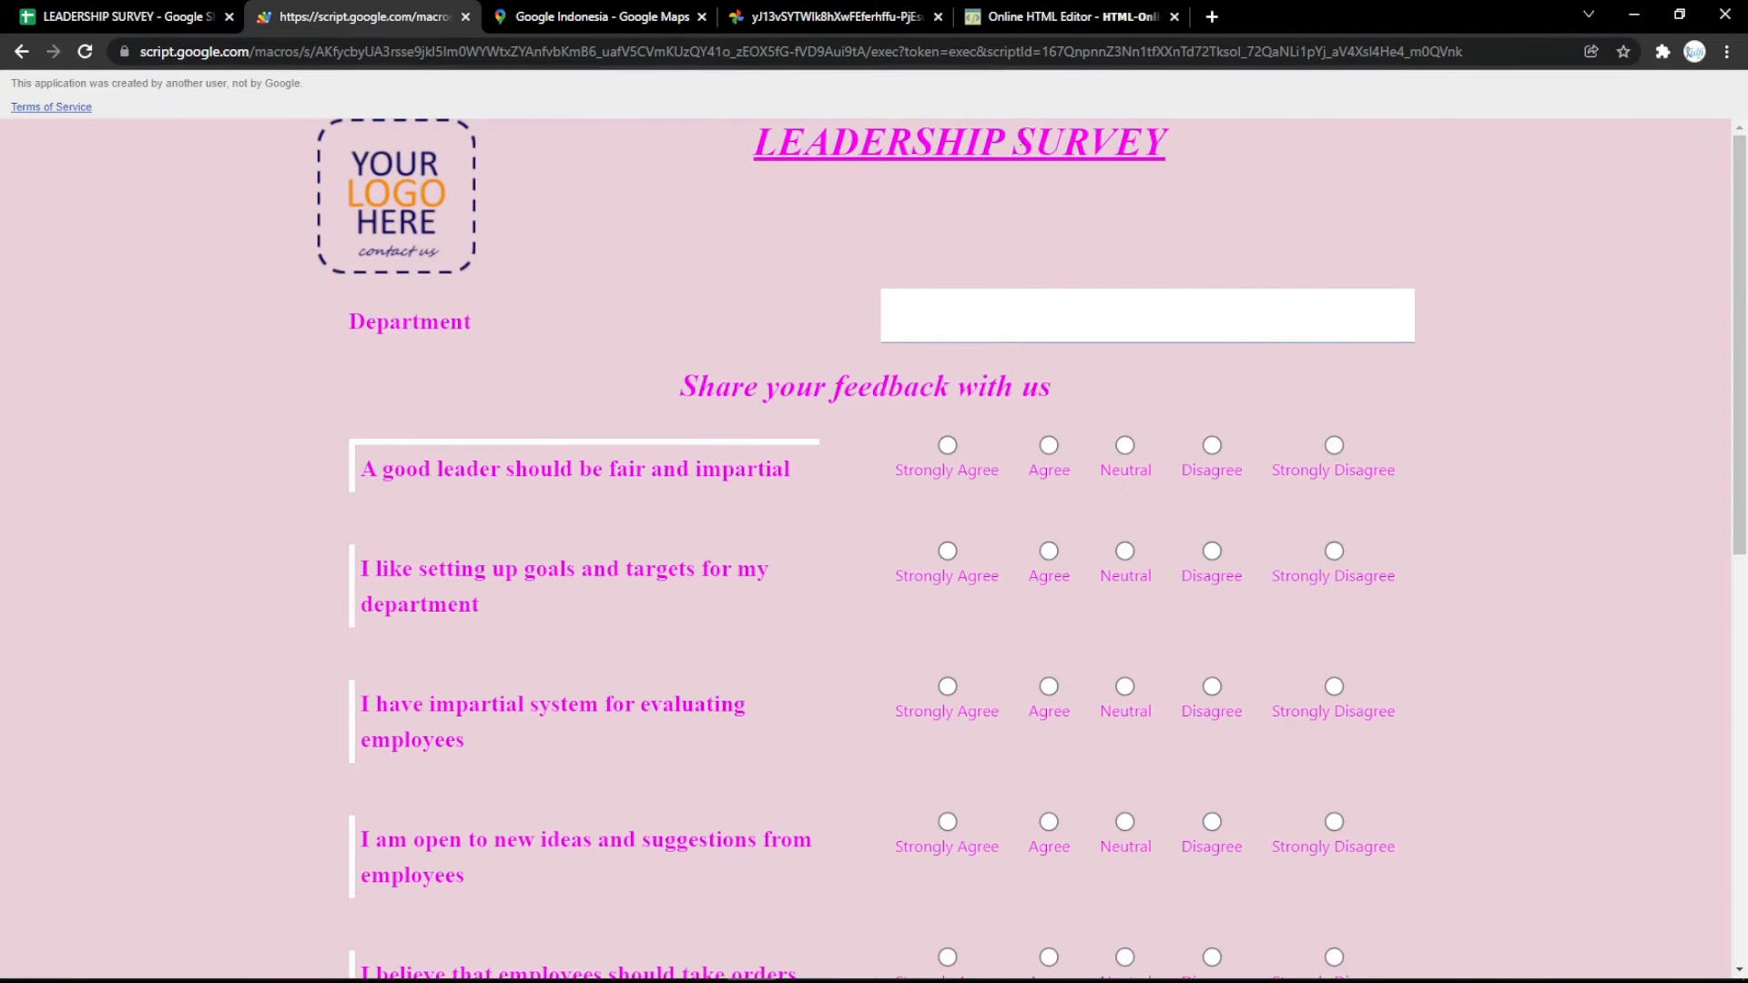
View the Responses sheet, open the bookmarked Google Keep note in a new browser tab and copy its TRANSPOSE formula.
click(128, 16)
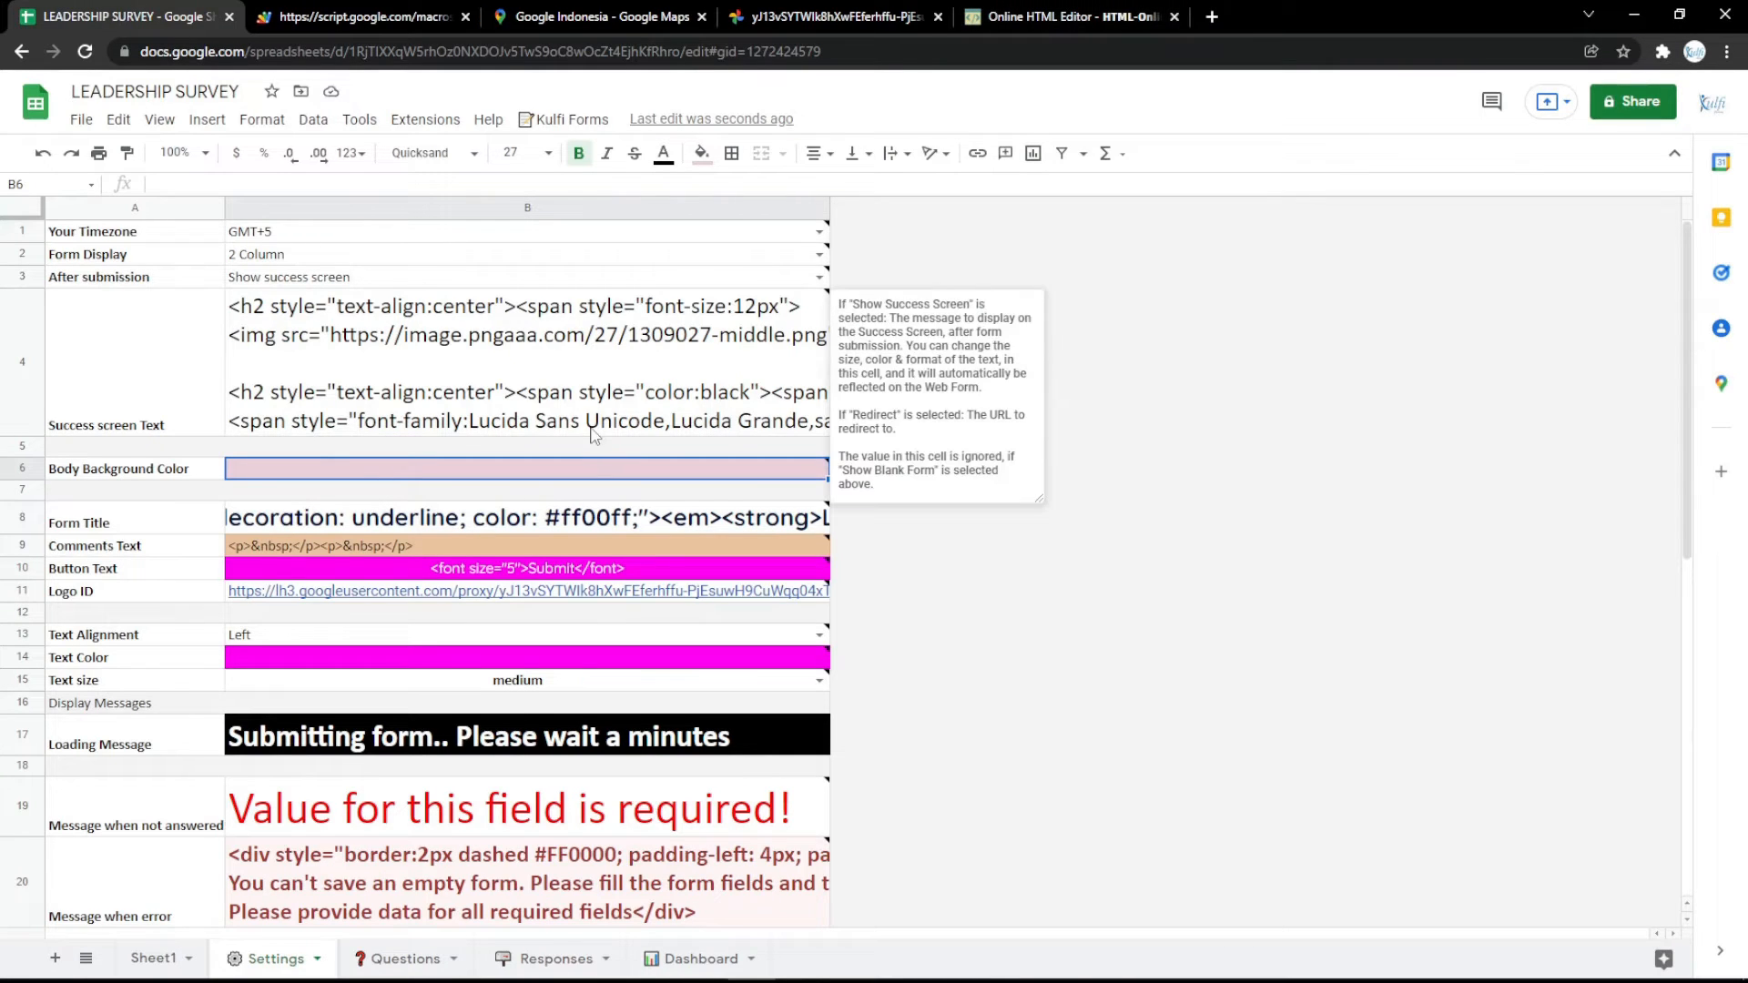
click(557, 959)
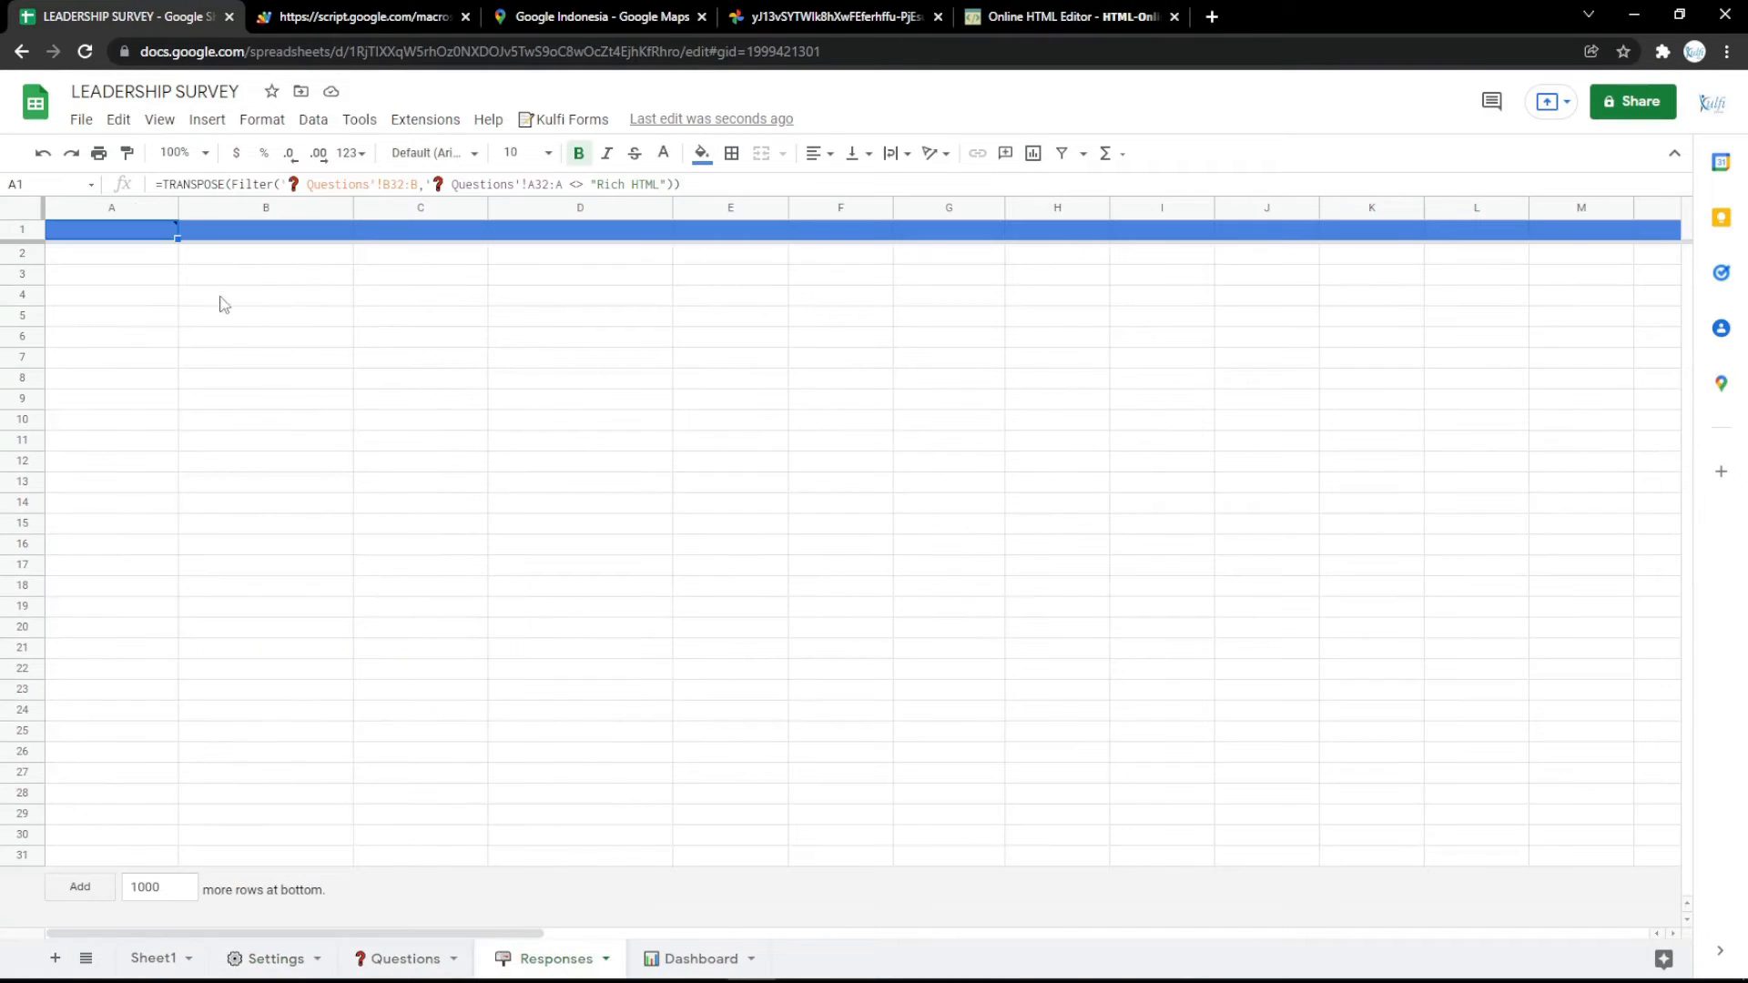
mouse_move(141, 237)
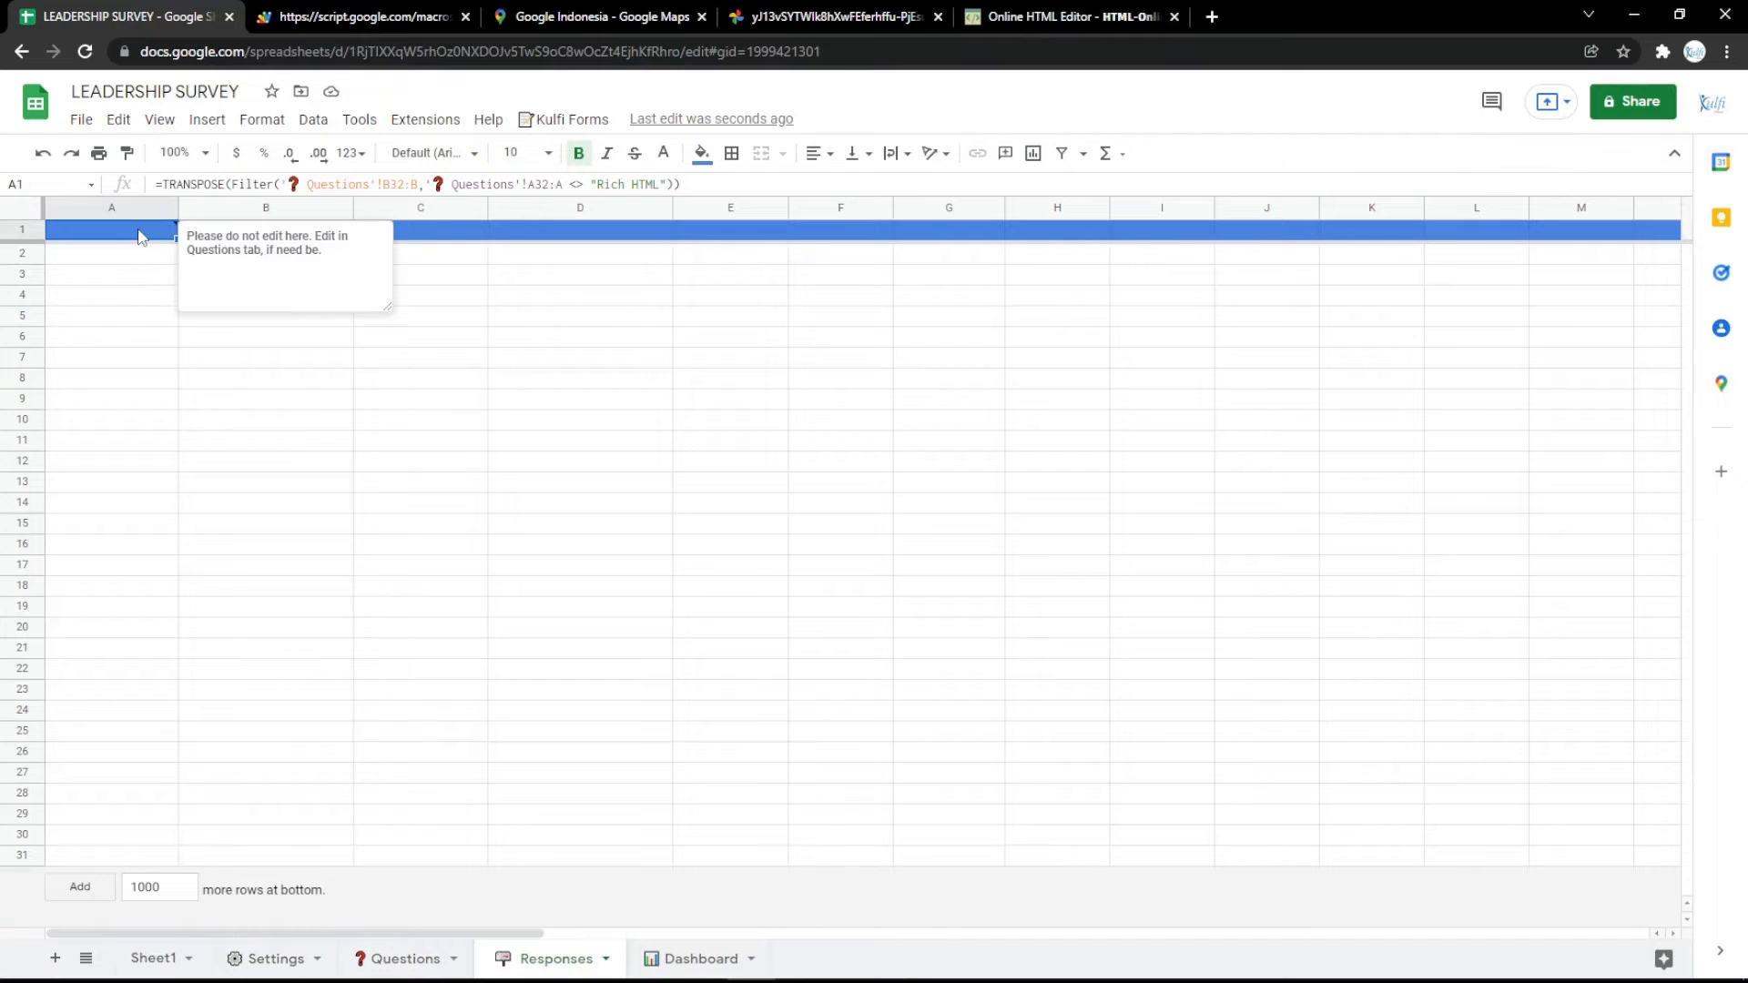
click(1212, 17)
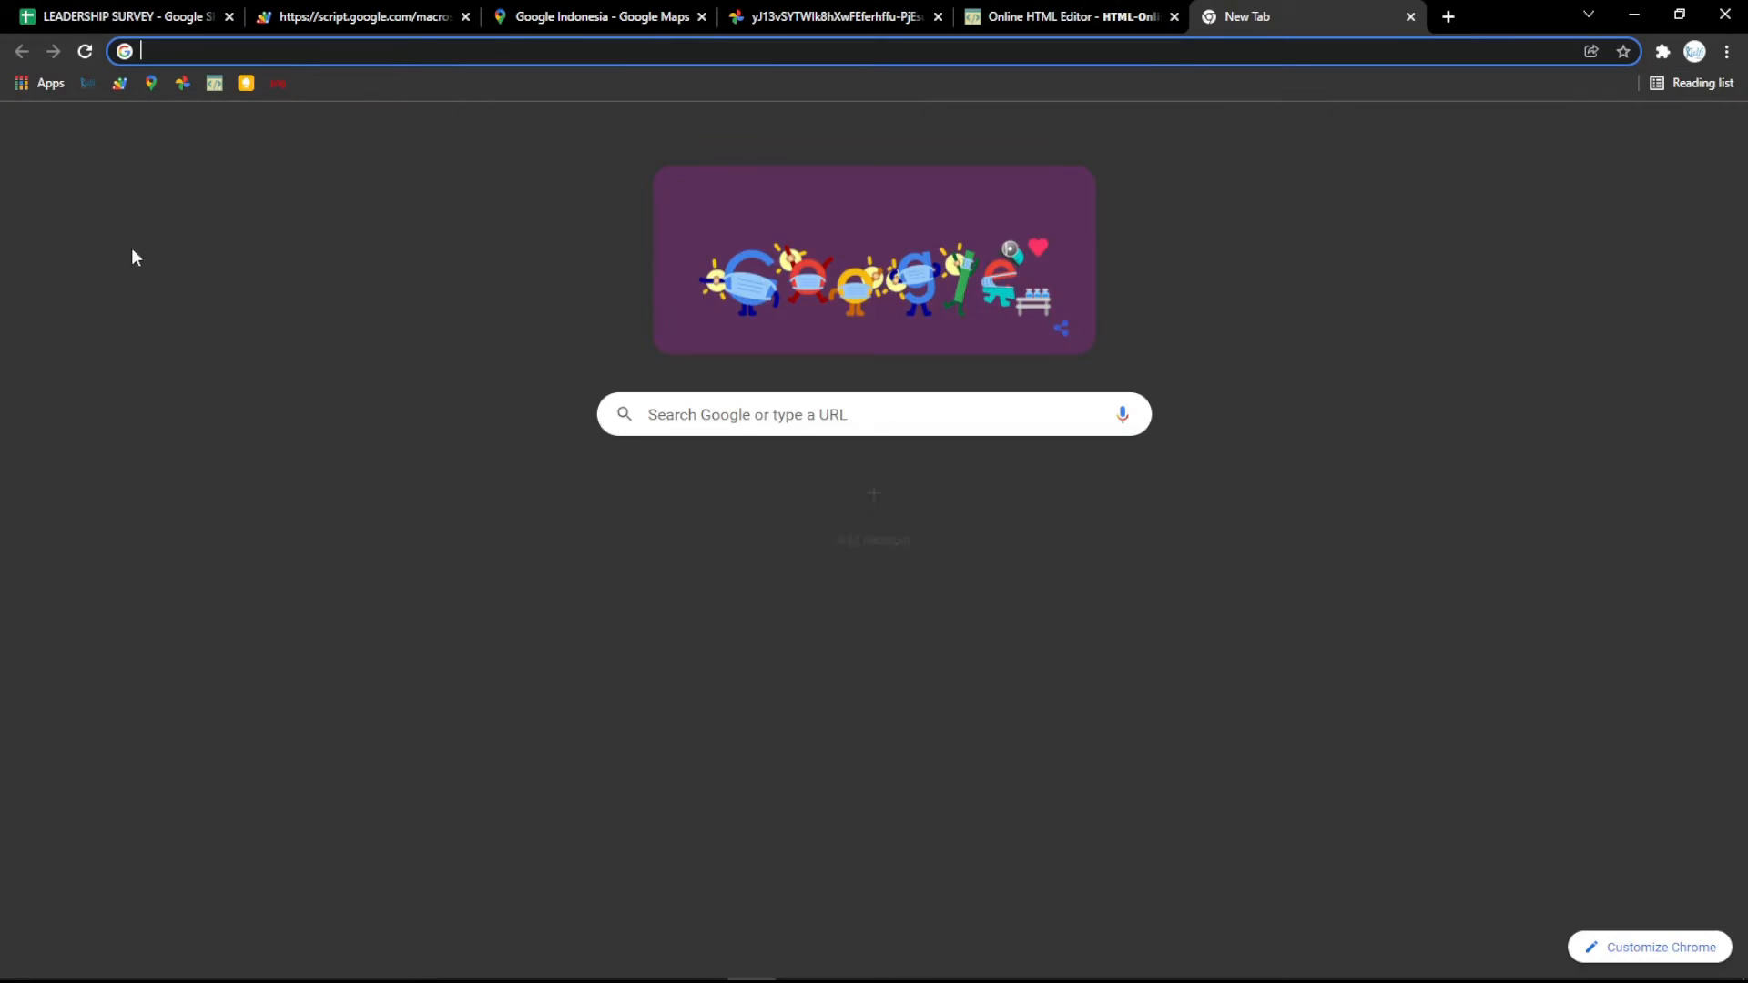
click(247, 83)
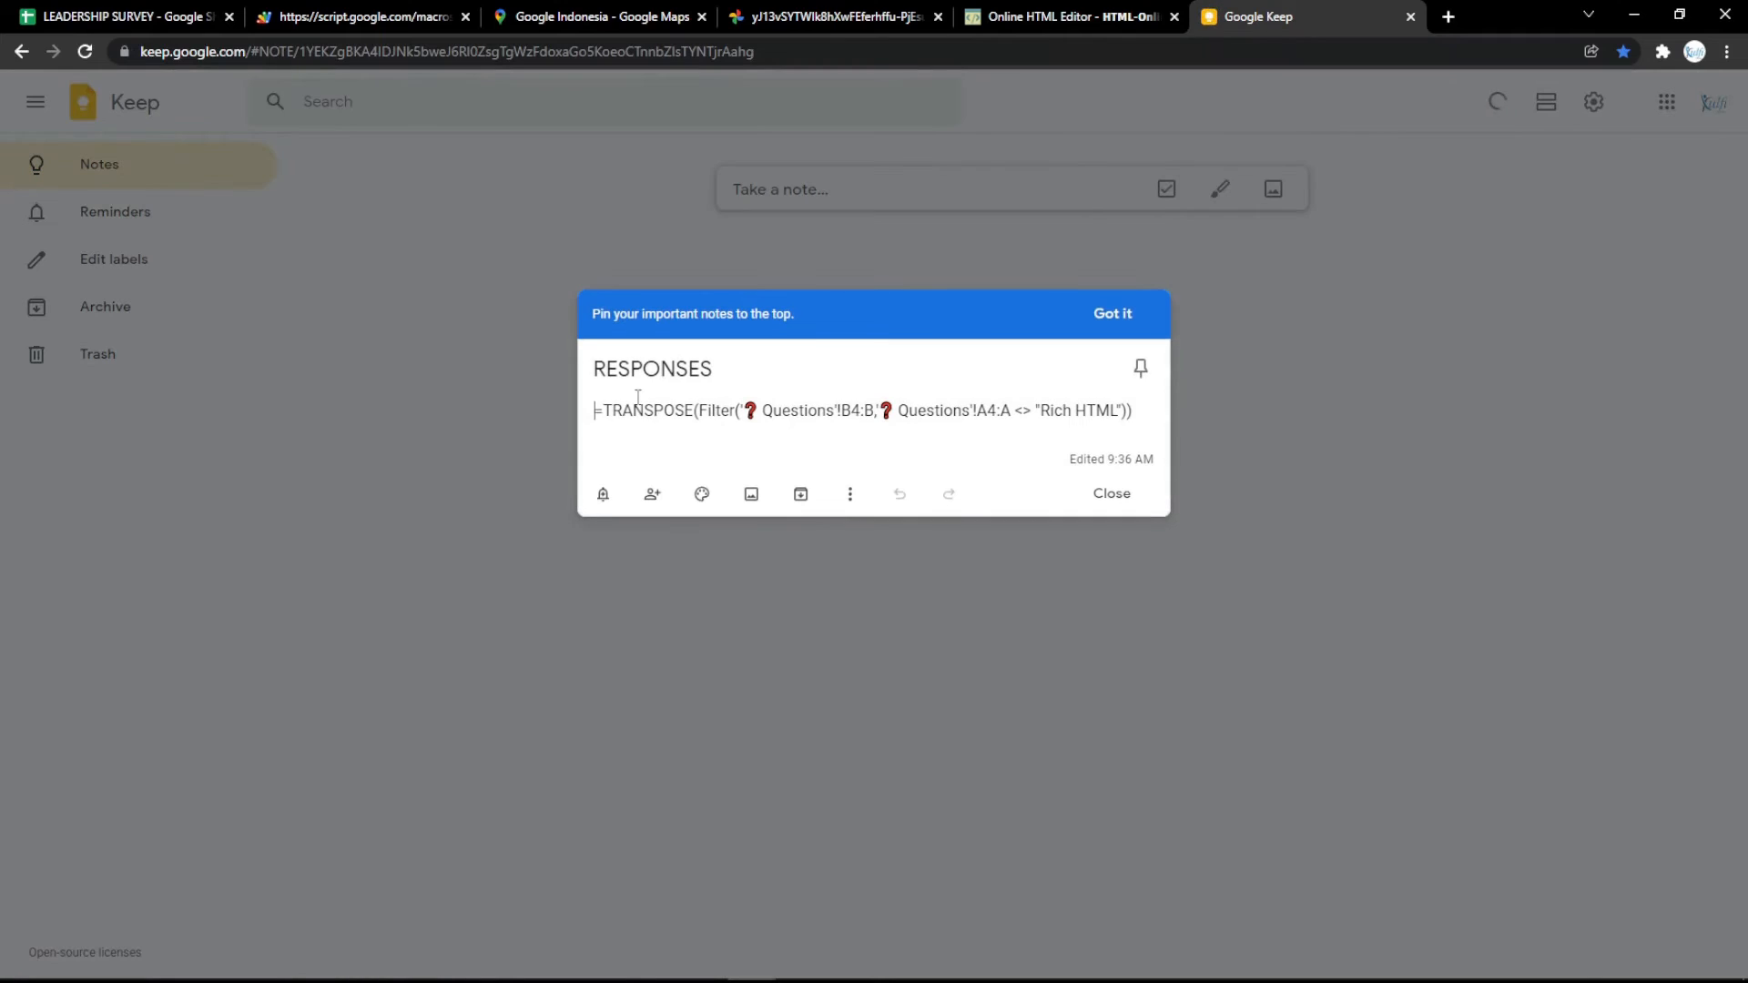
key(ctrl+a)
key(ctrl+v)
key(ctrl+z)
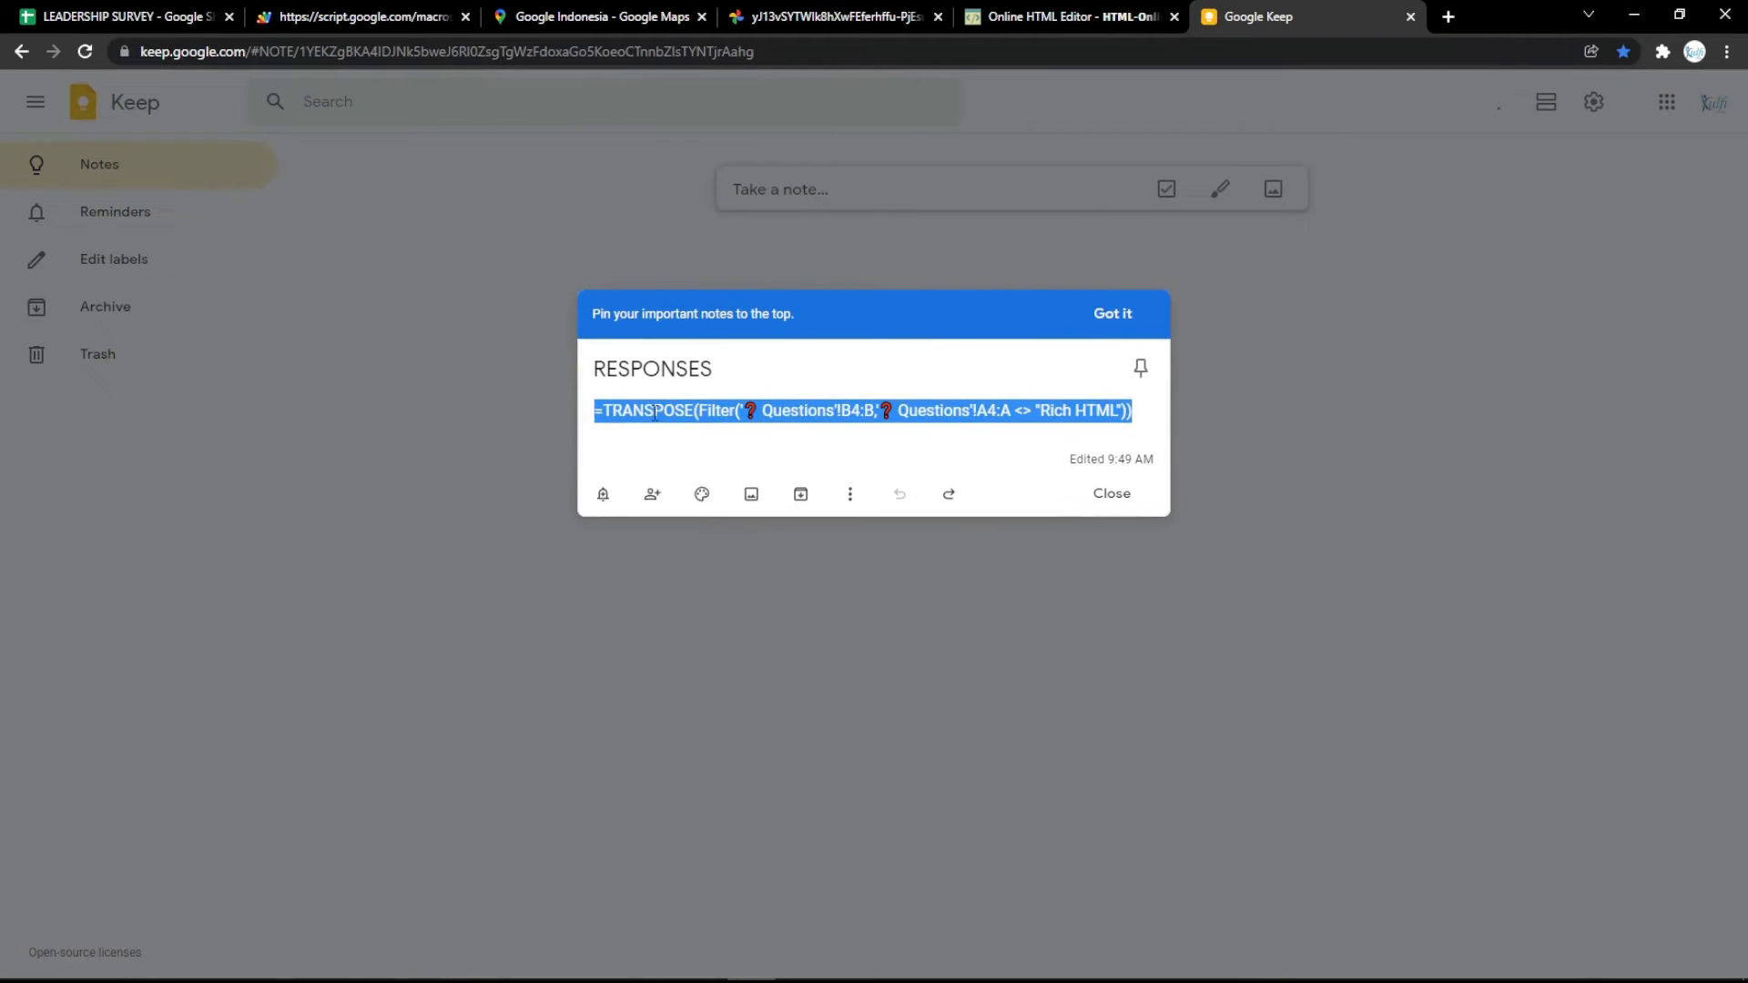
Replace the formula in cell A1 of the Responses sheet with the copied TRANSPOSE formula that filters Questions from B4:B.
click(136, 18)
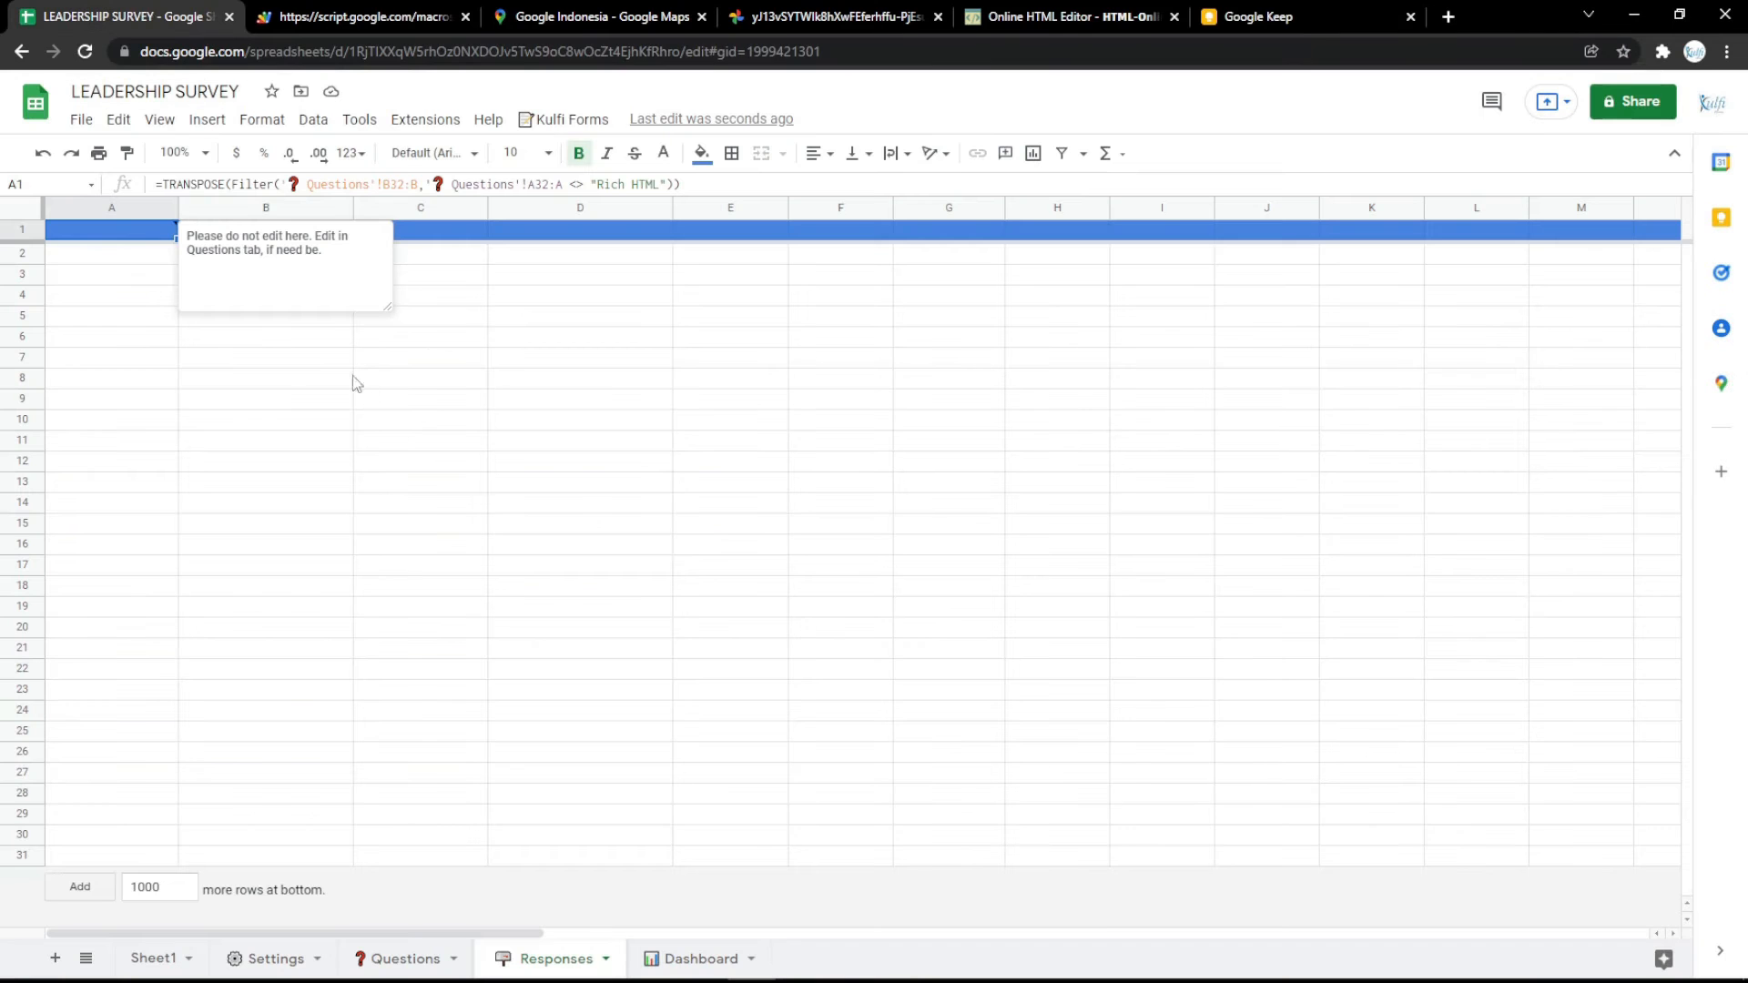
double_click(134, 237)
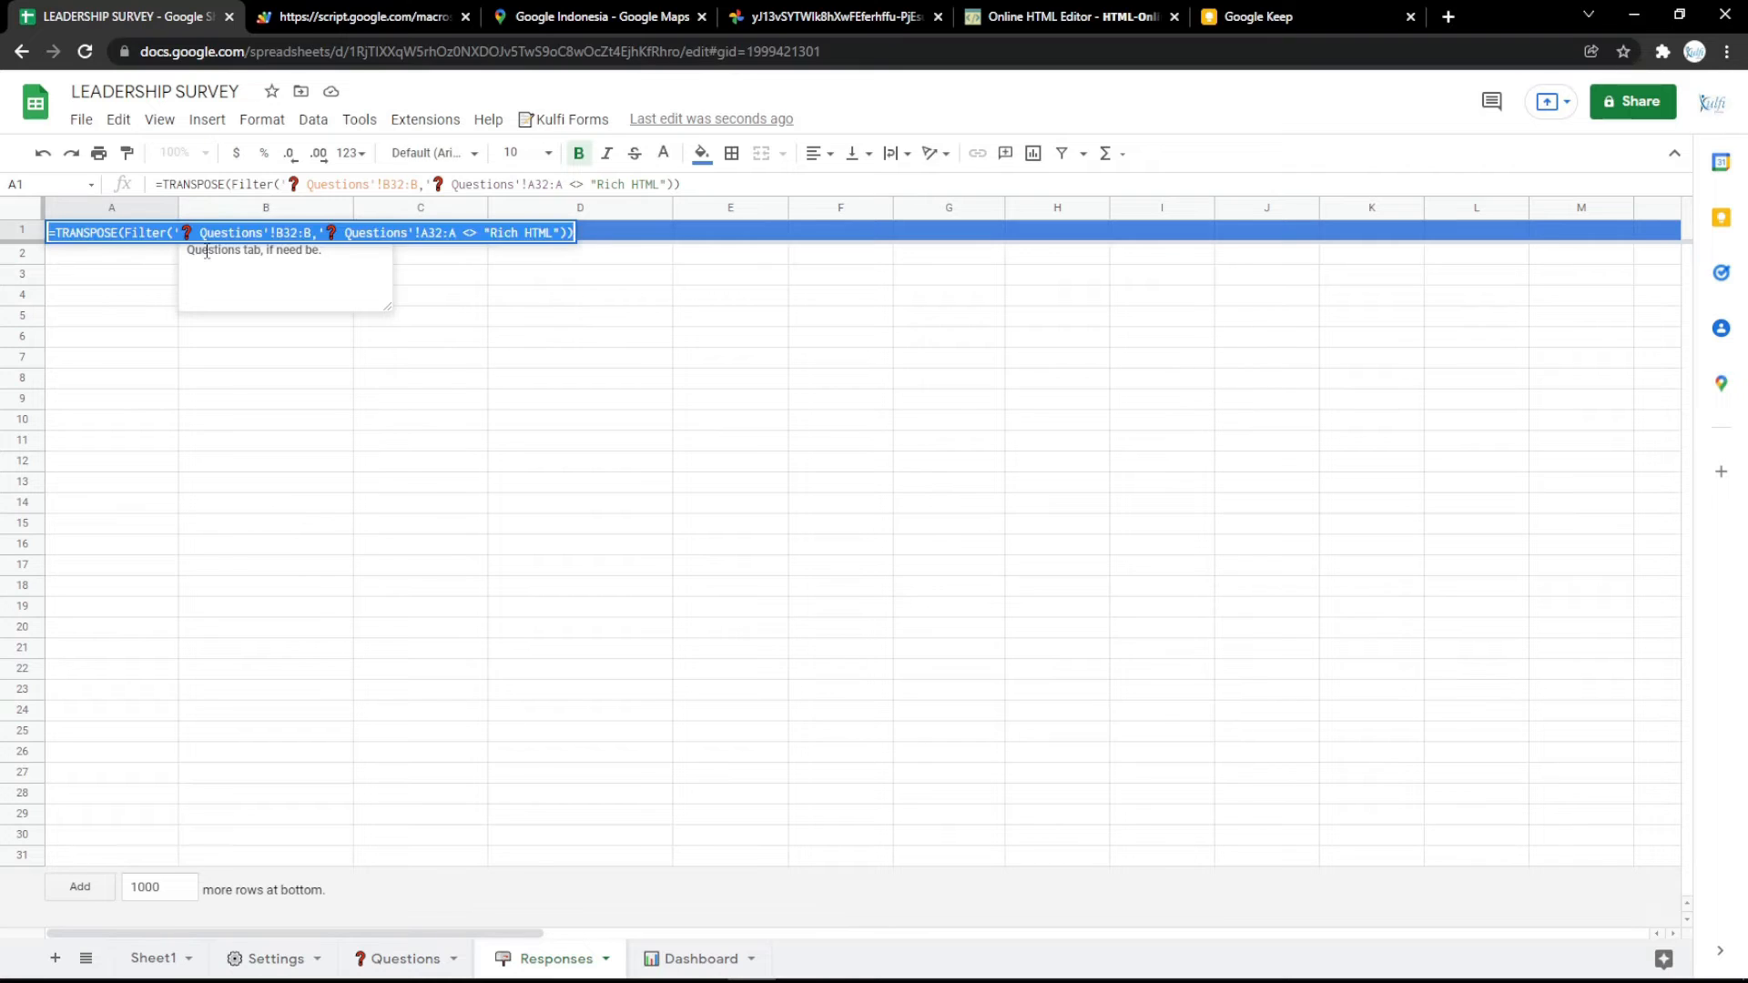
click(132, 305)
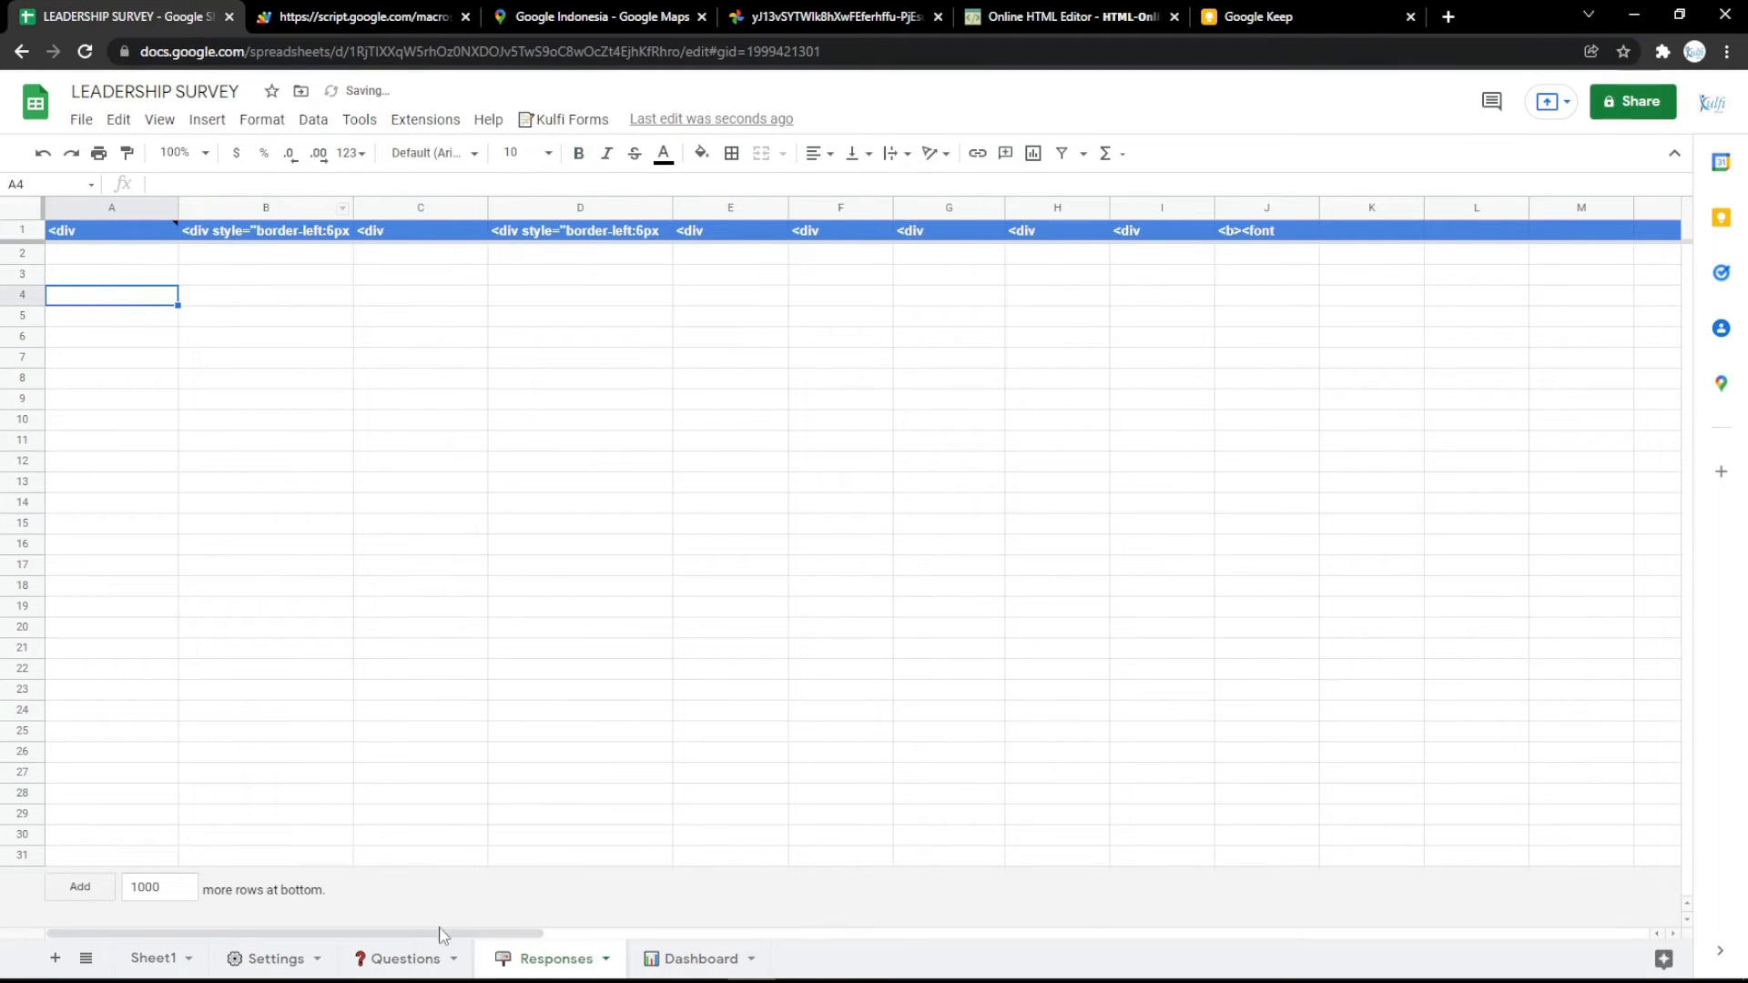
Check the Department question's row in the Questions sheet and change the Responses A1 formula's range start to B3.
click(396, 959)
click(309, 327)
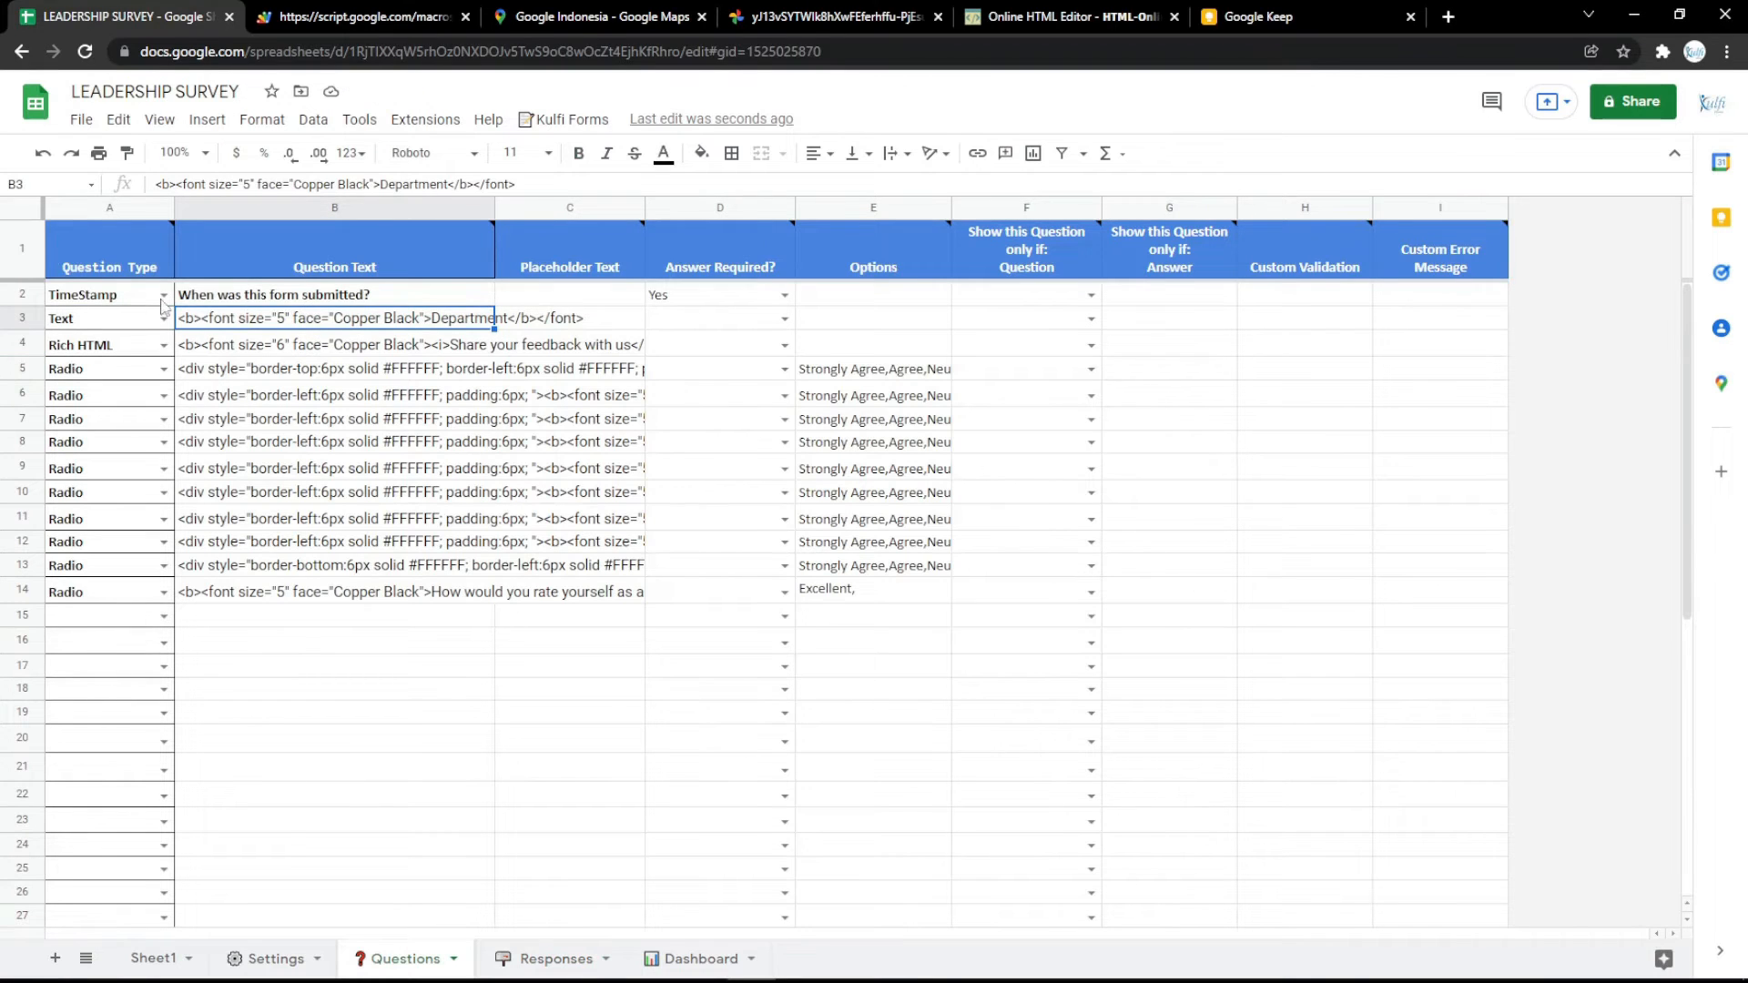
click(555, 959)
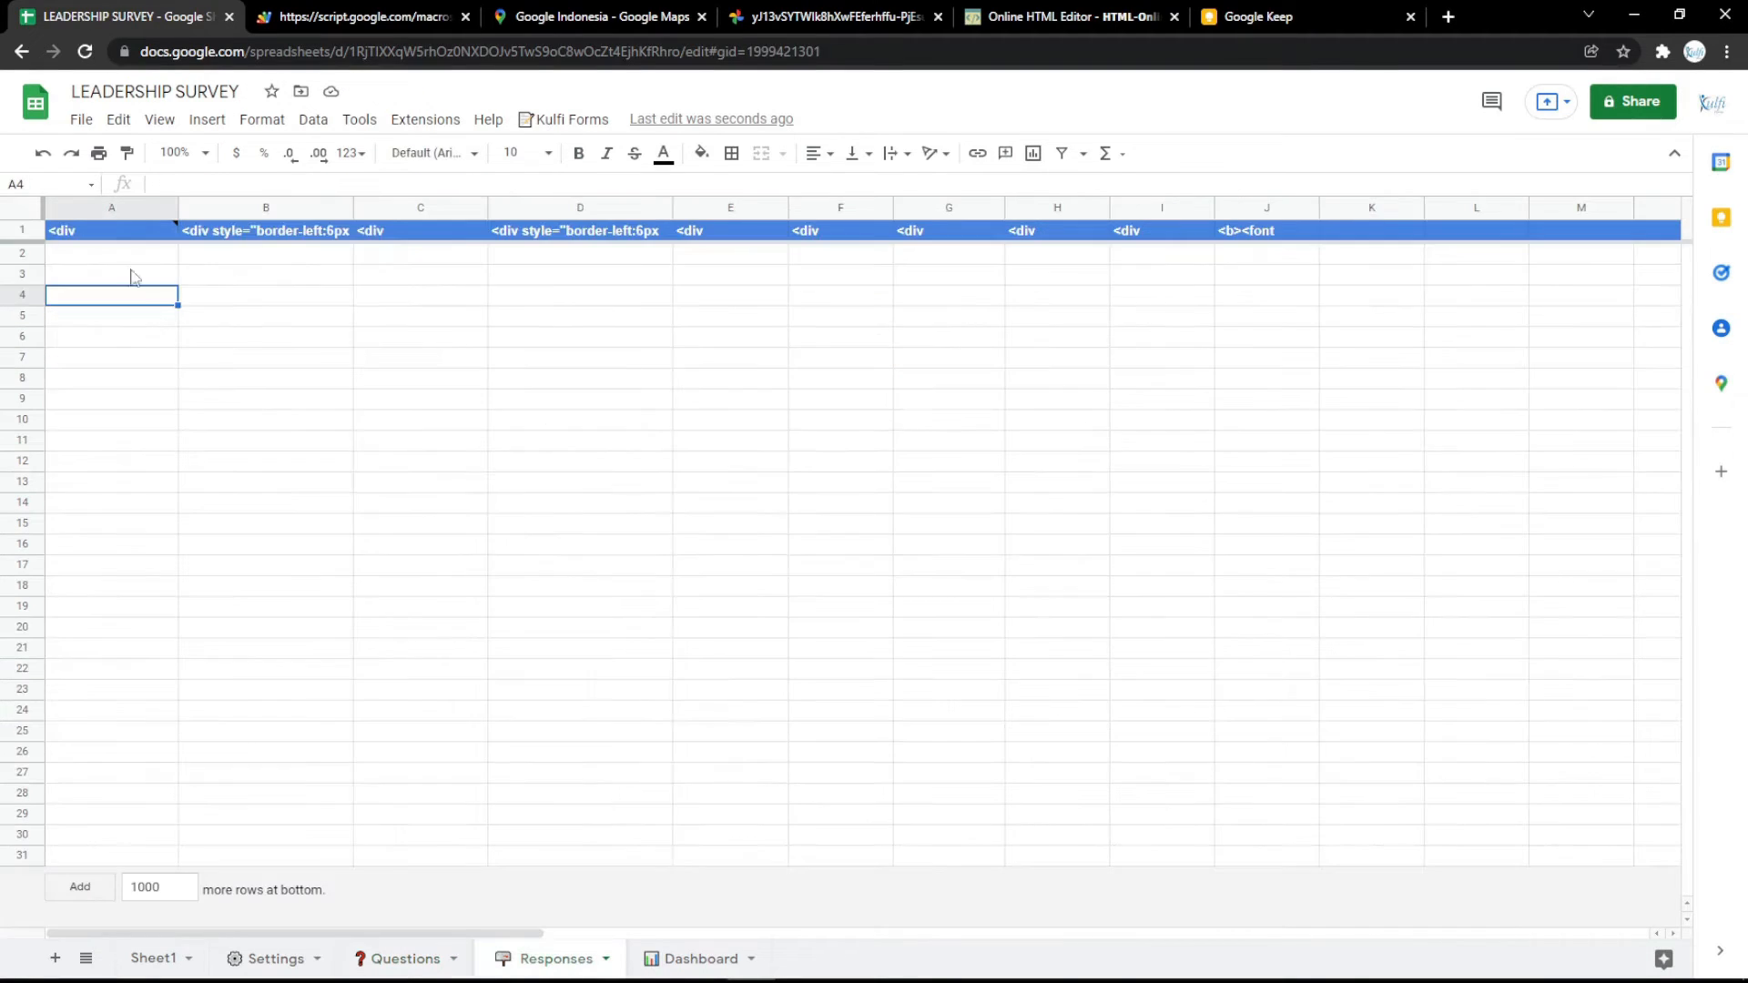
double_click(122, 232)
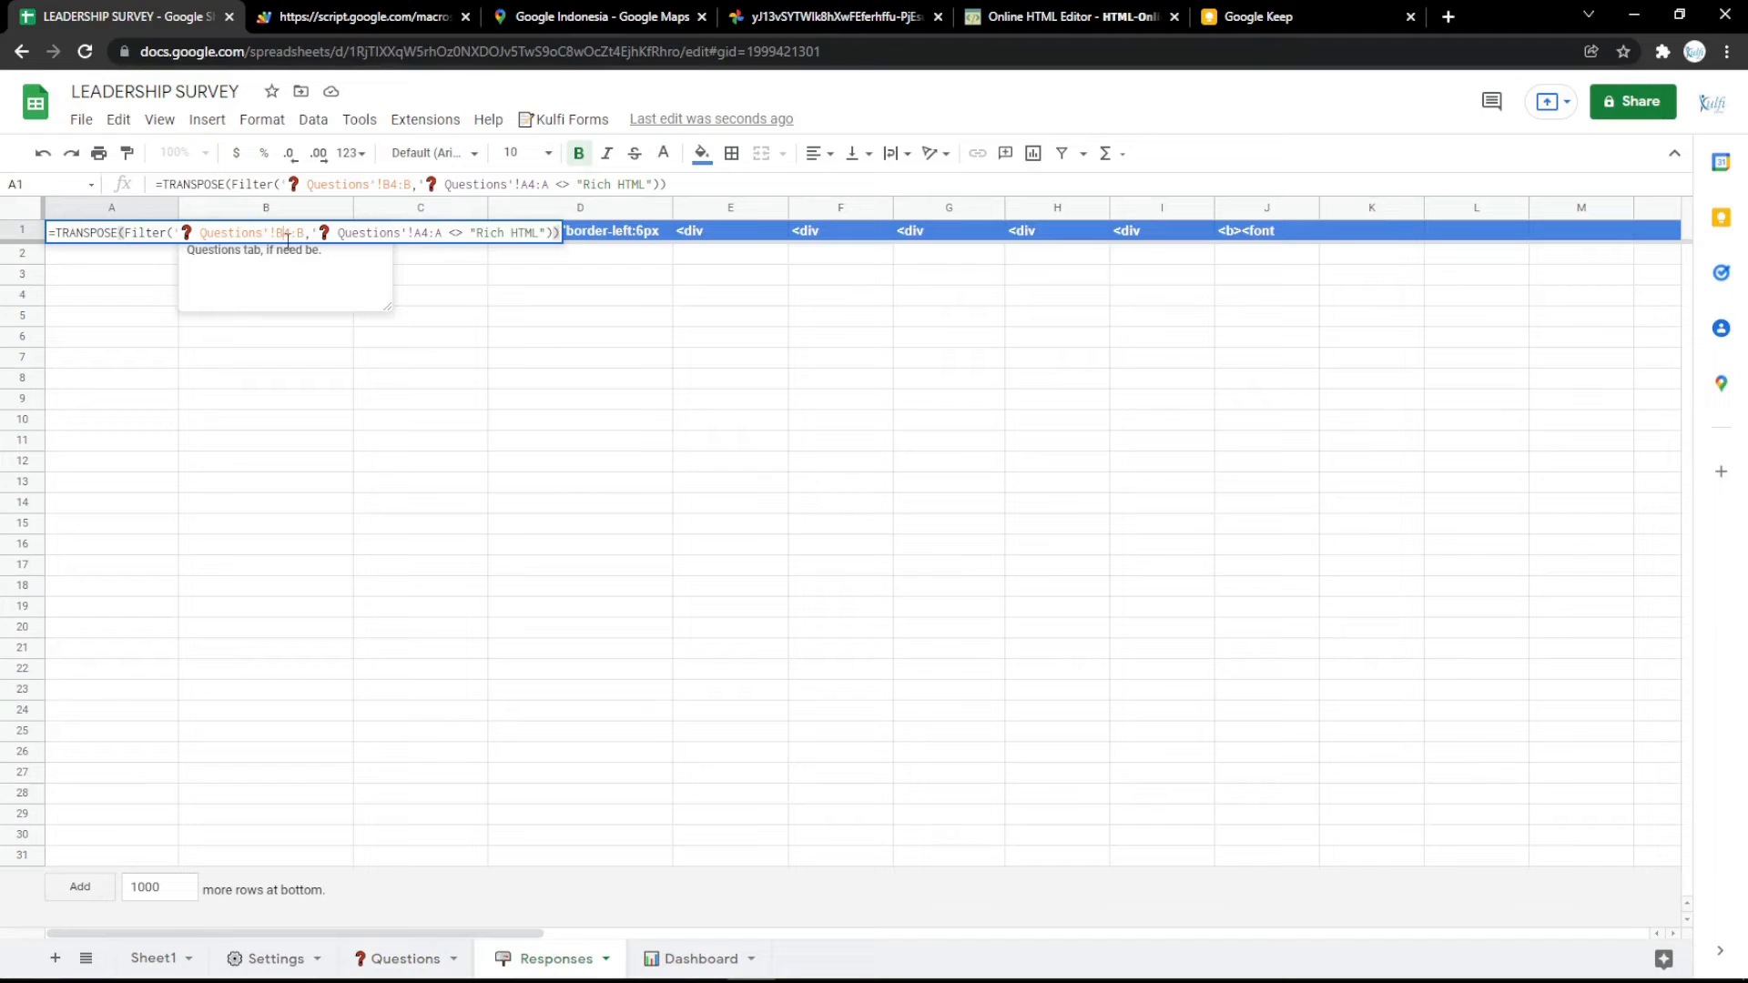
double_click(286, 235)
text(3)
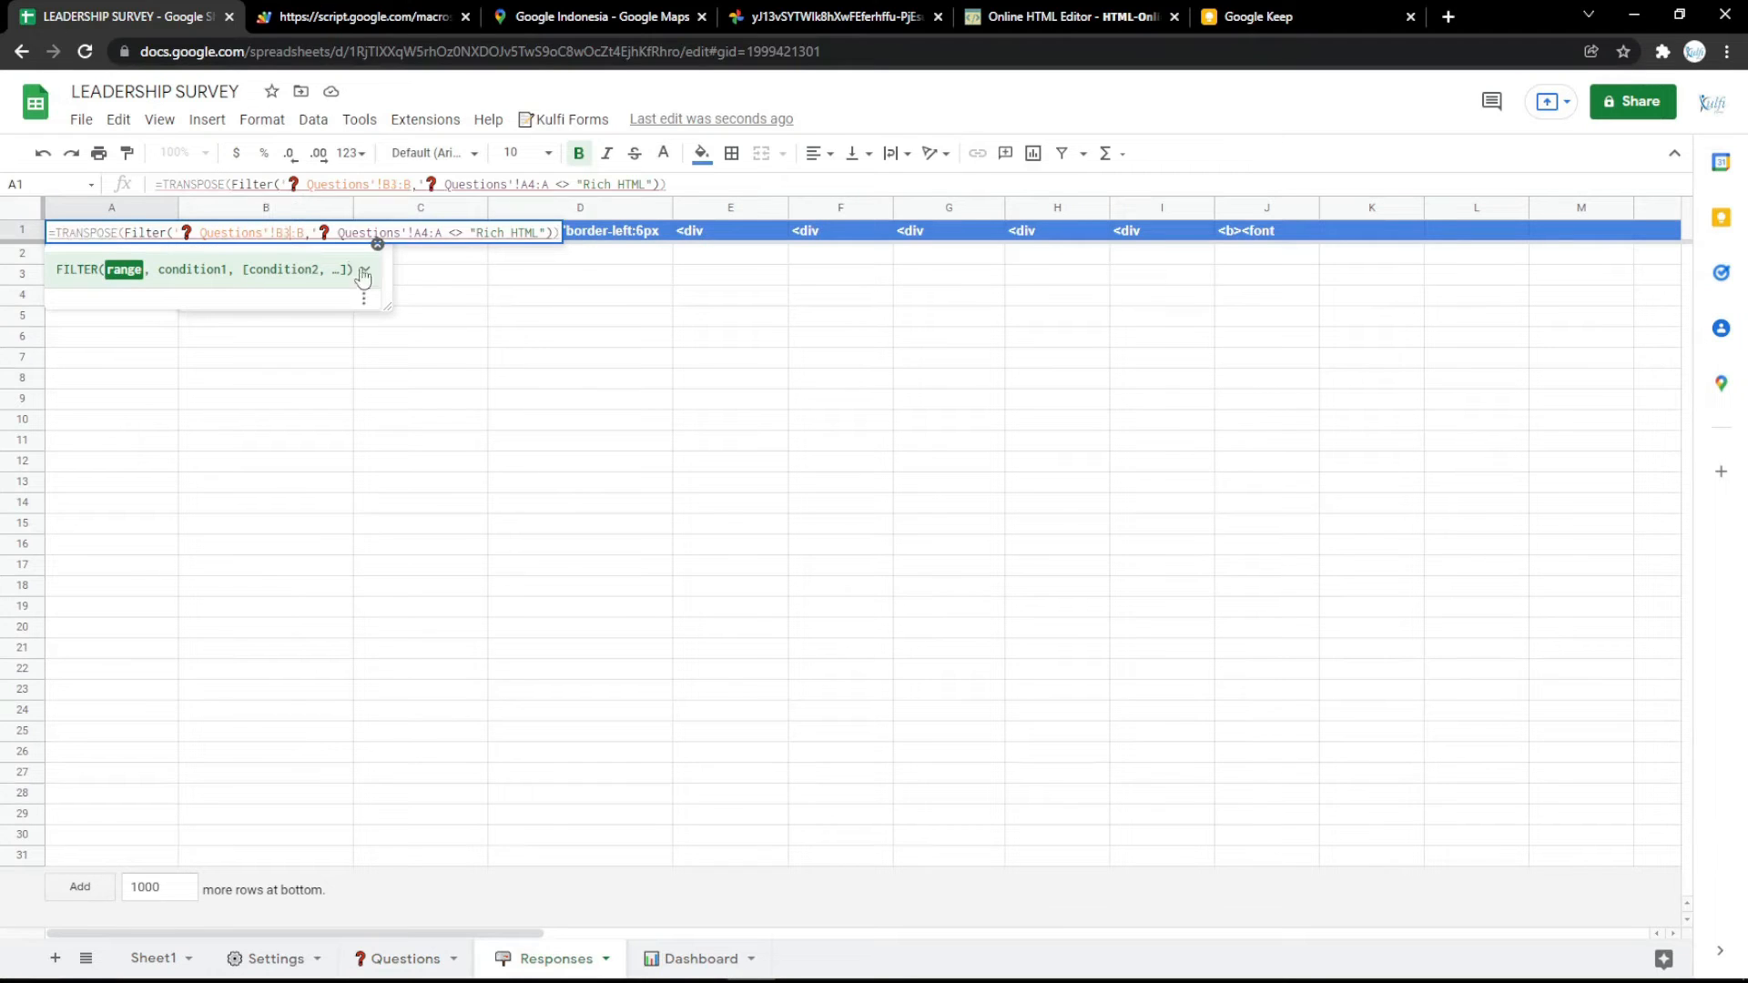
click(421, 294)
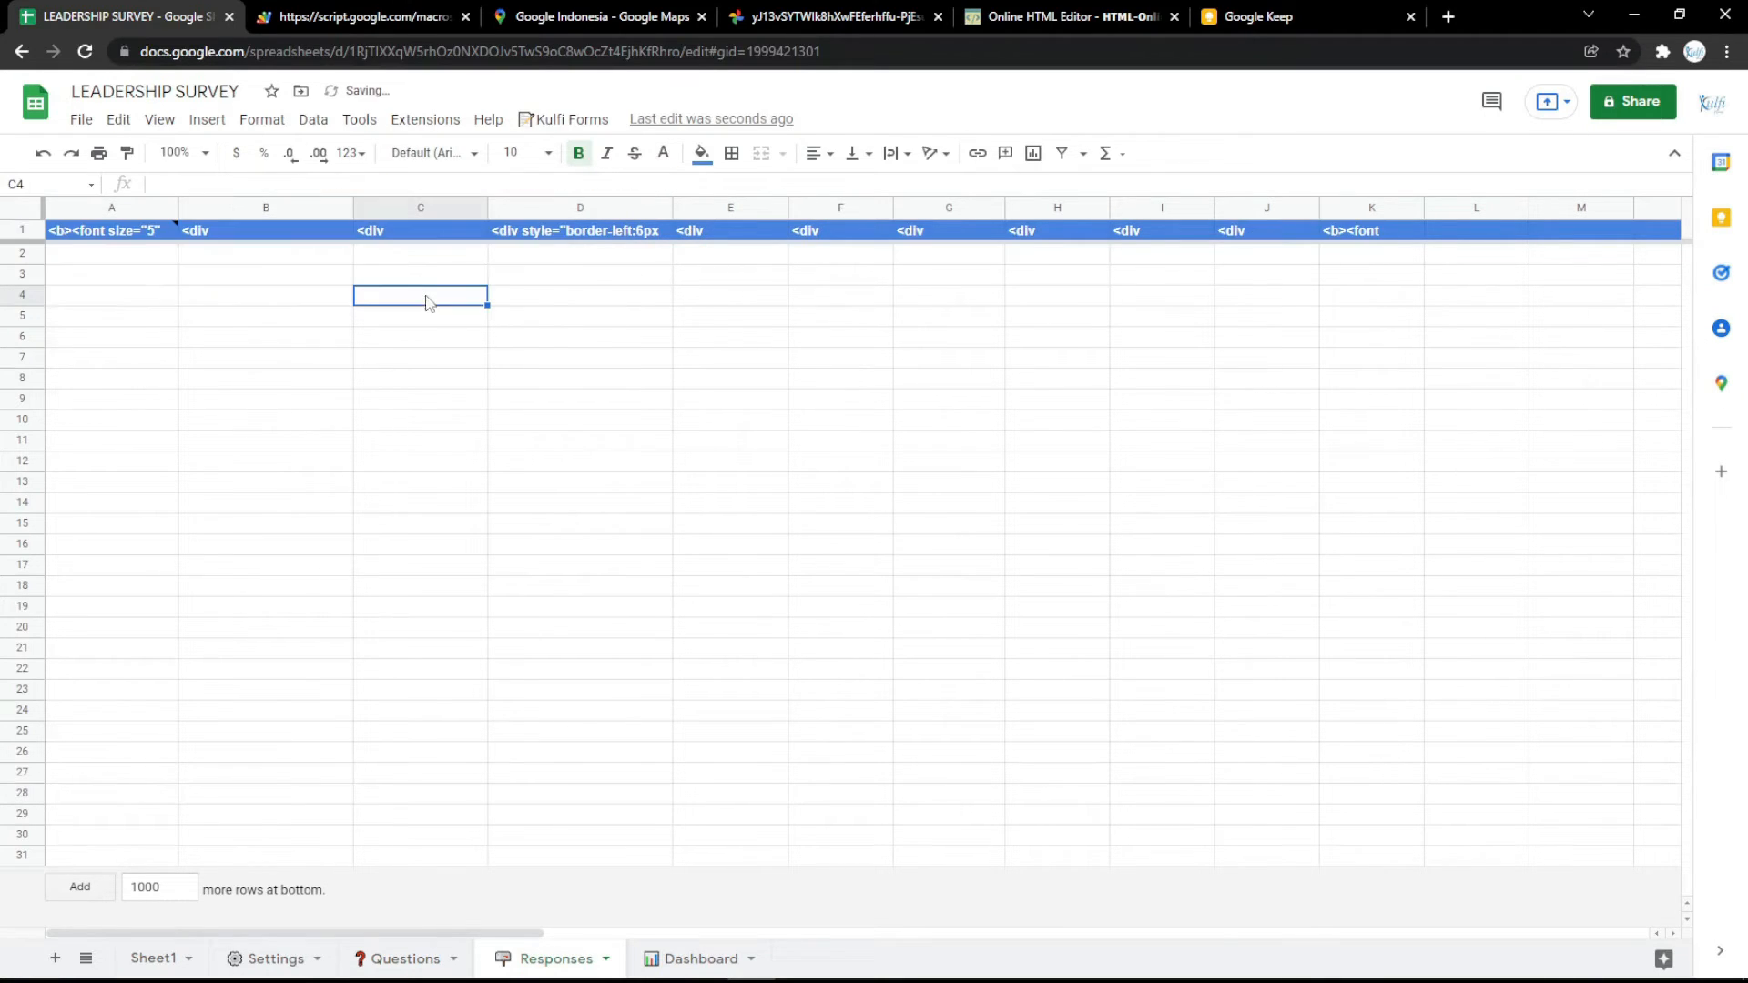
Reload the survey form, enter "Office" as Department, answer every rating question, rate yourself Excellent and submit the form.
click(364, 13)
key(F5)
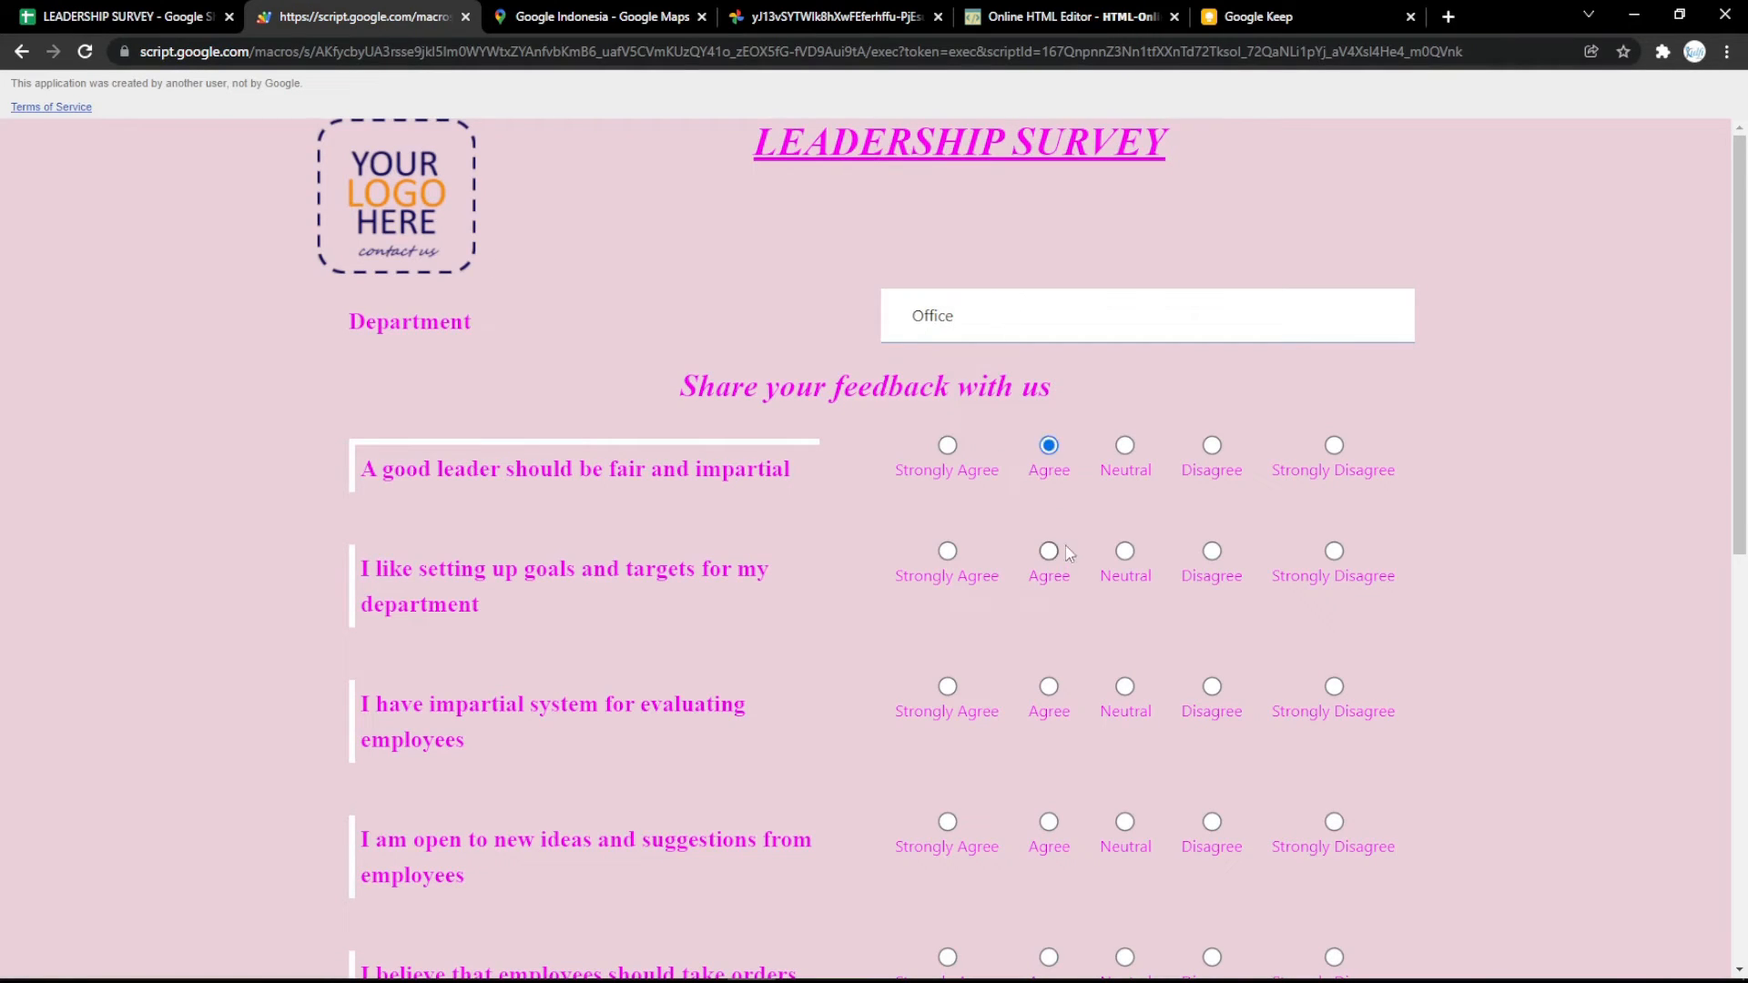
scroll(1005, 678, down, 9)
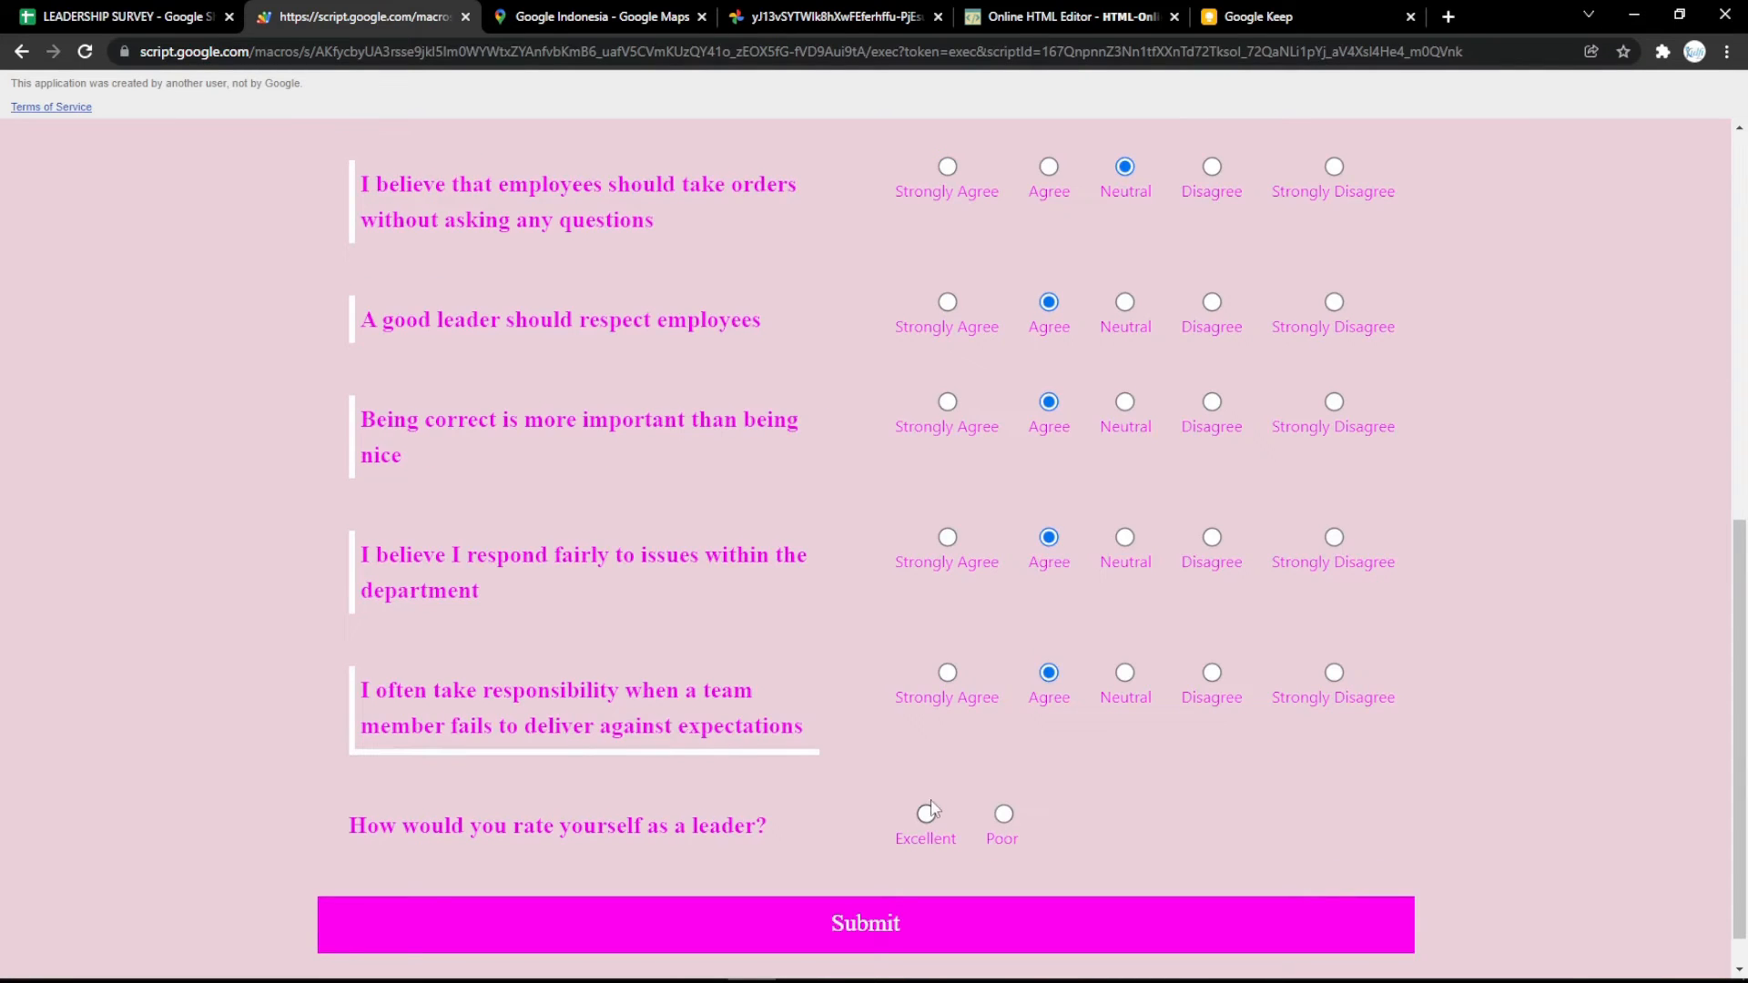
click(926, 814)
scroll(929, 803, down, 1)
click(938, 860)
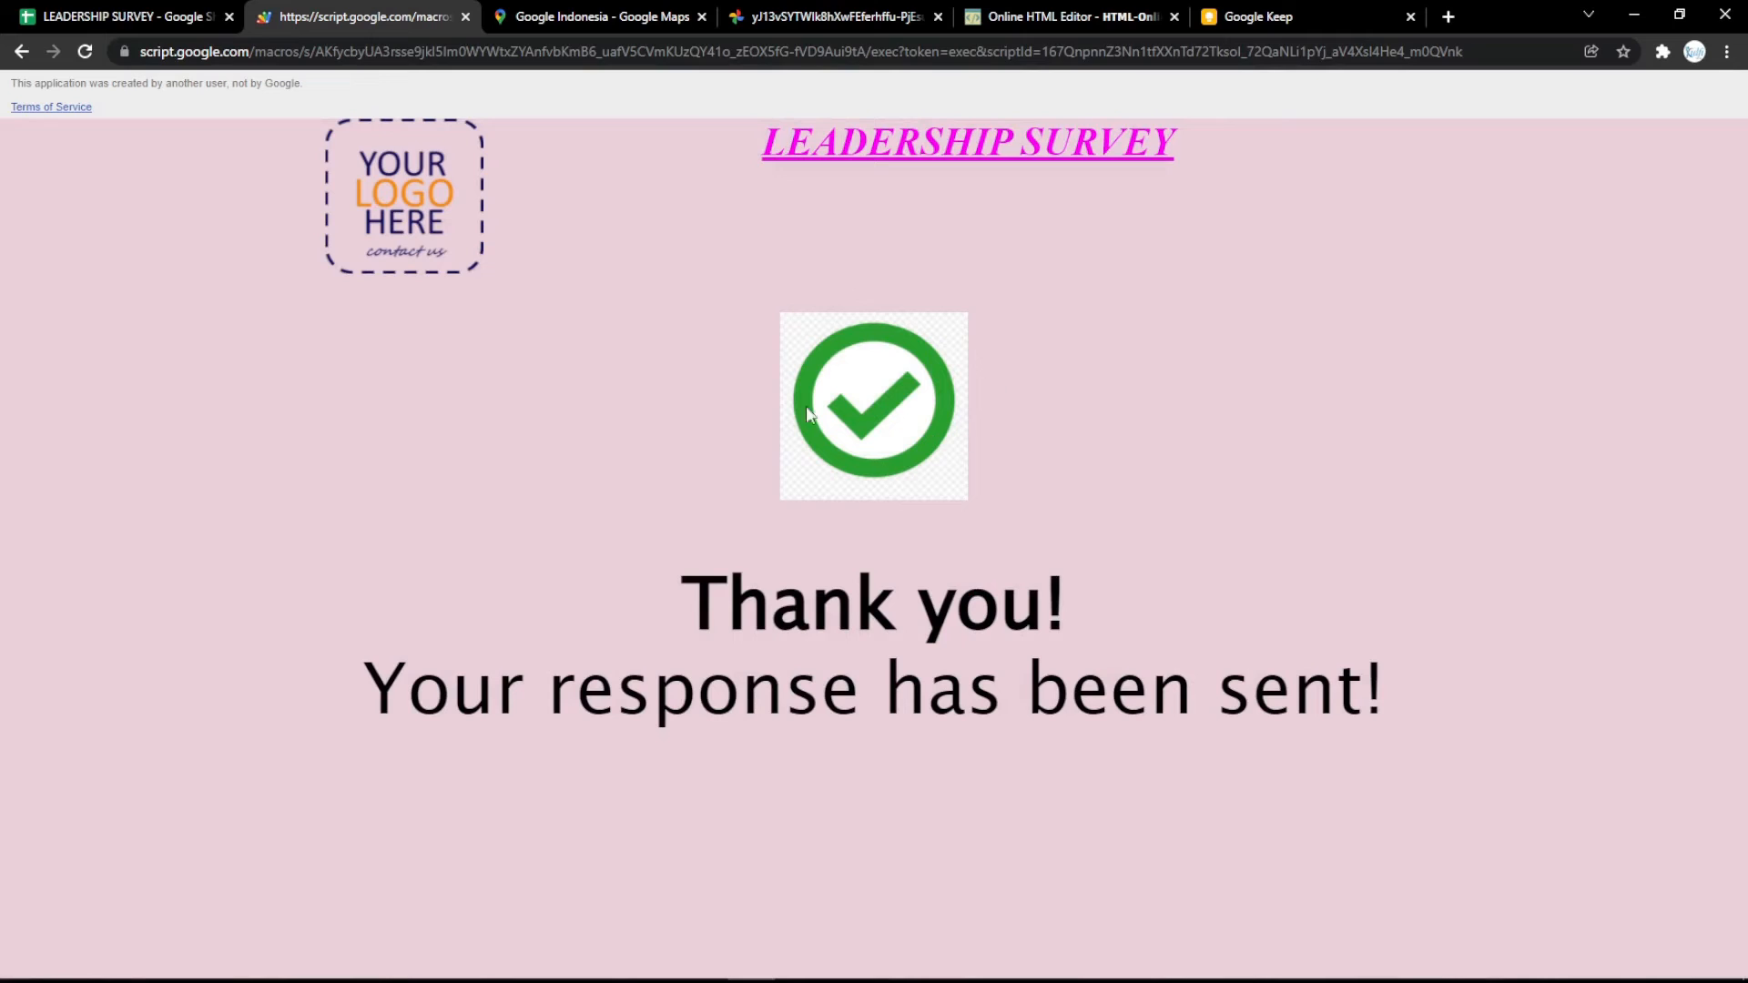
Review the submitted answers in the Responses sheet and compare them with the form's success screen.
click(148, 17)
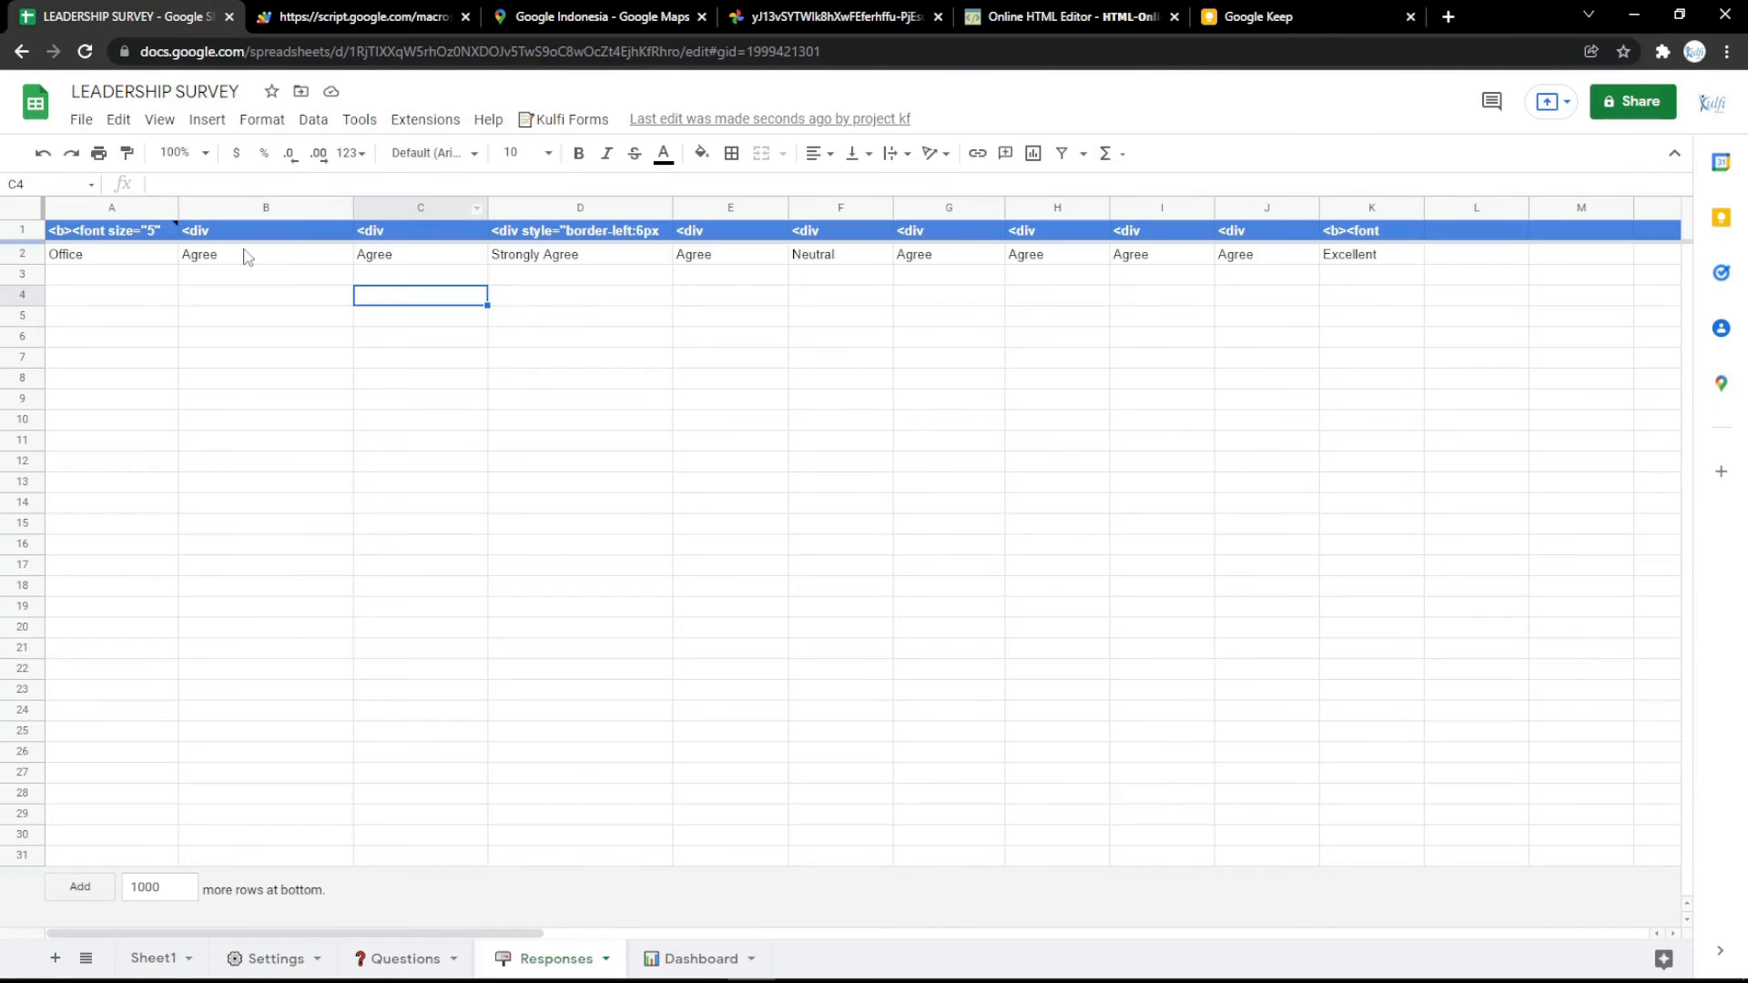
click(356, 11)
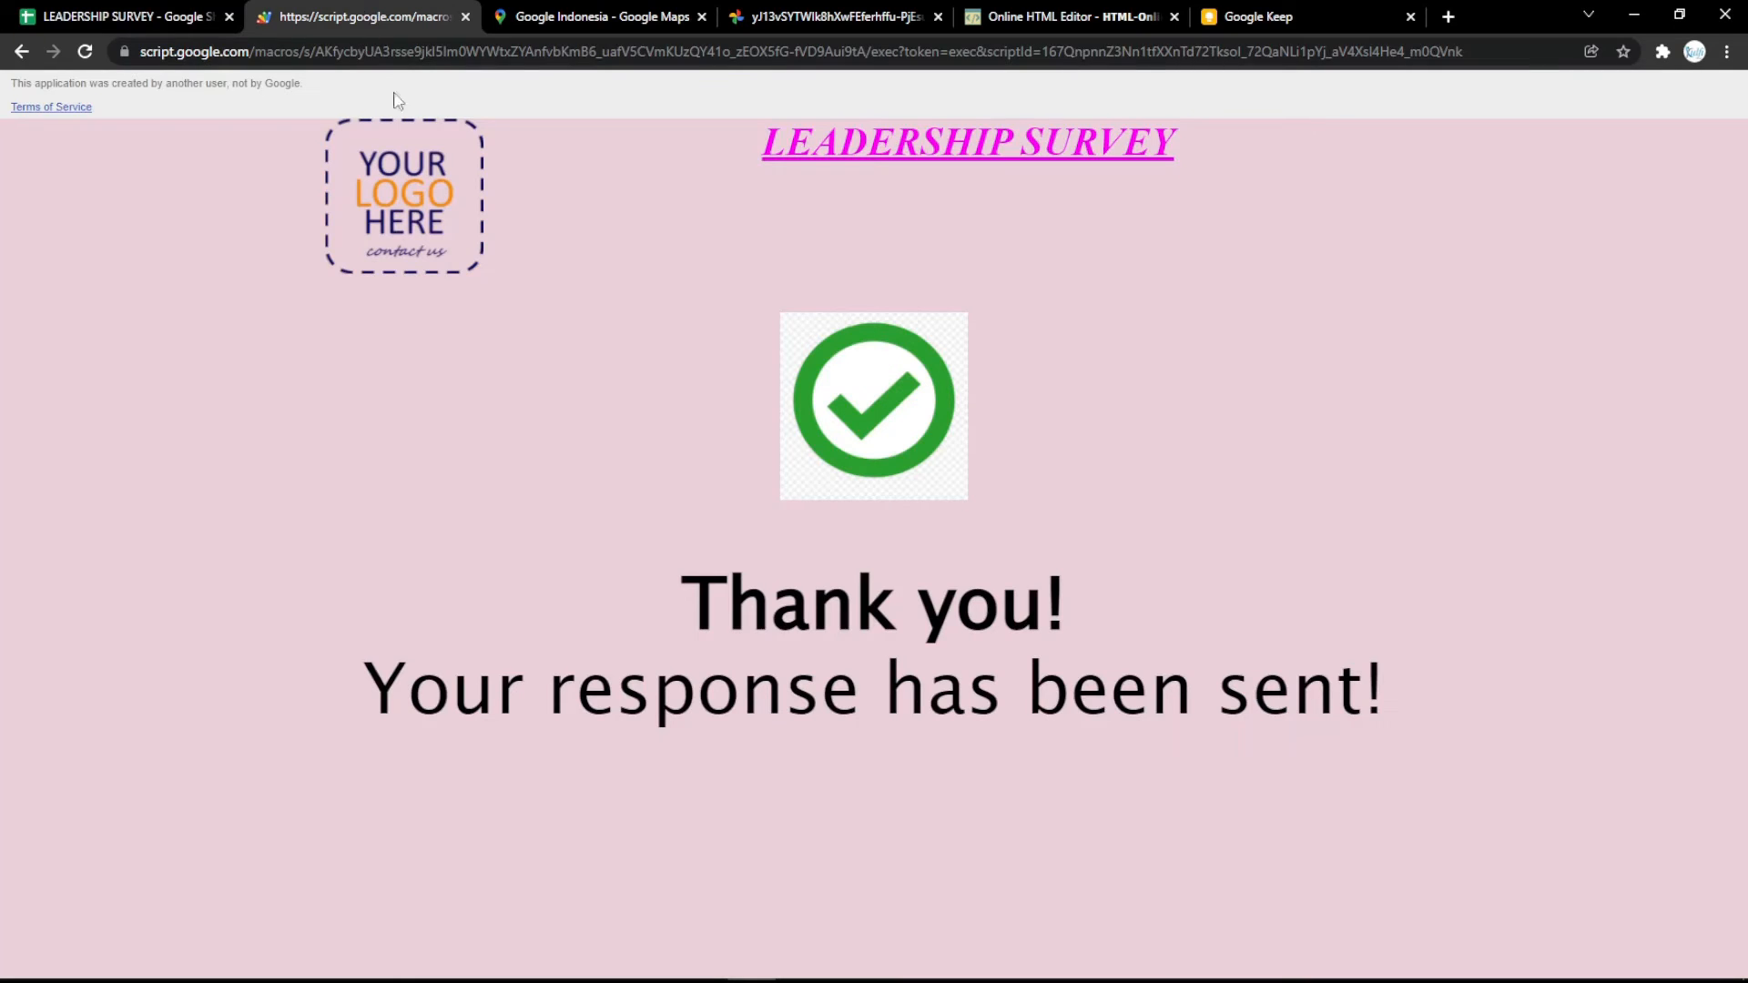
click(127, 16)
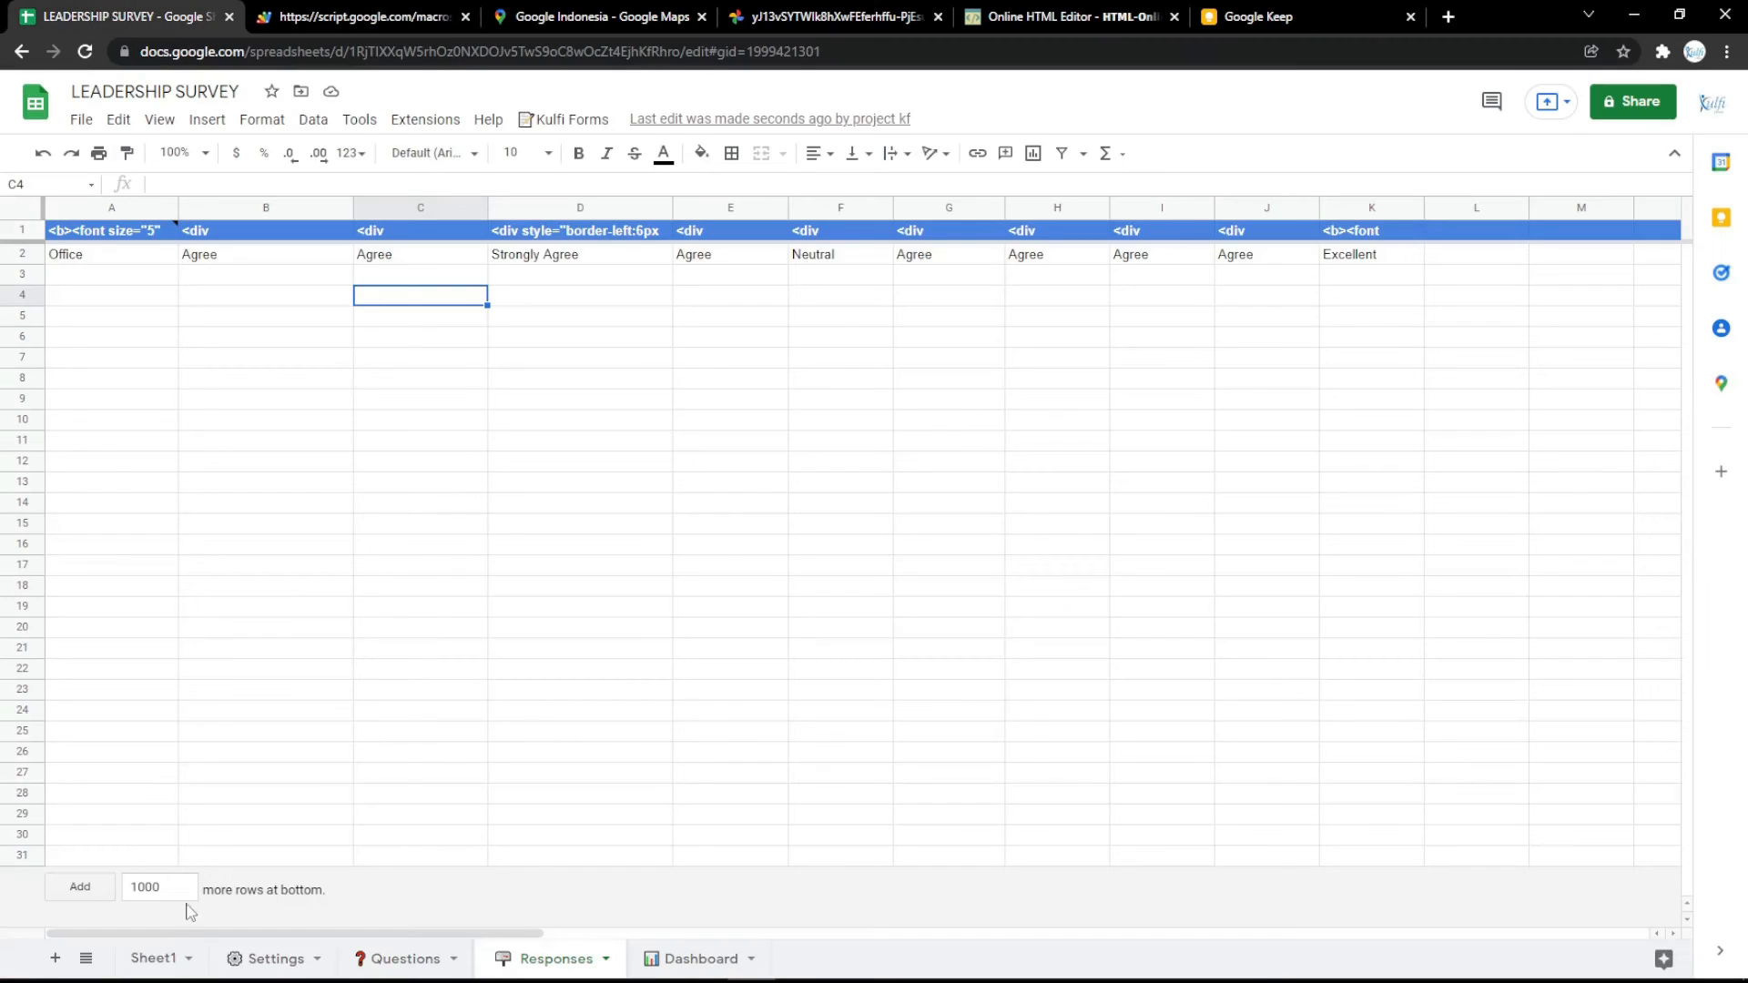
Select the Success screen Text setting, open the bookmarked Thank You image in a new browser tab and copy its address.
click(270, 959)
click(473, 391)
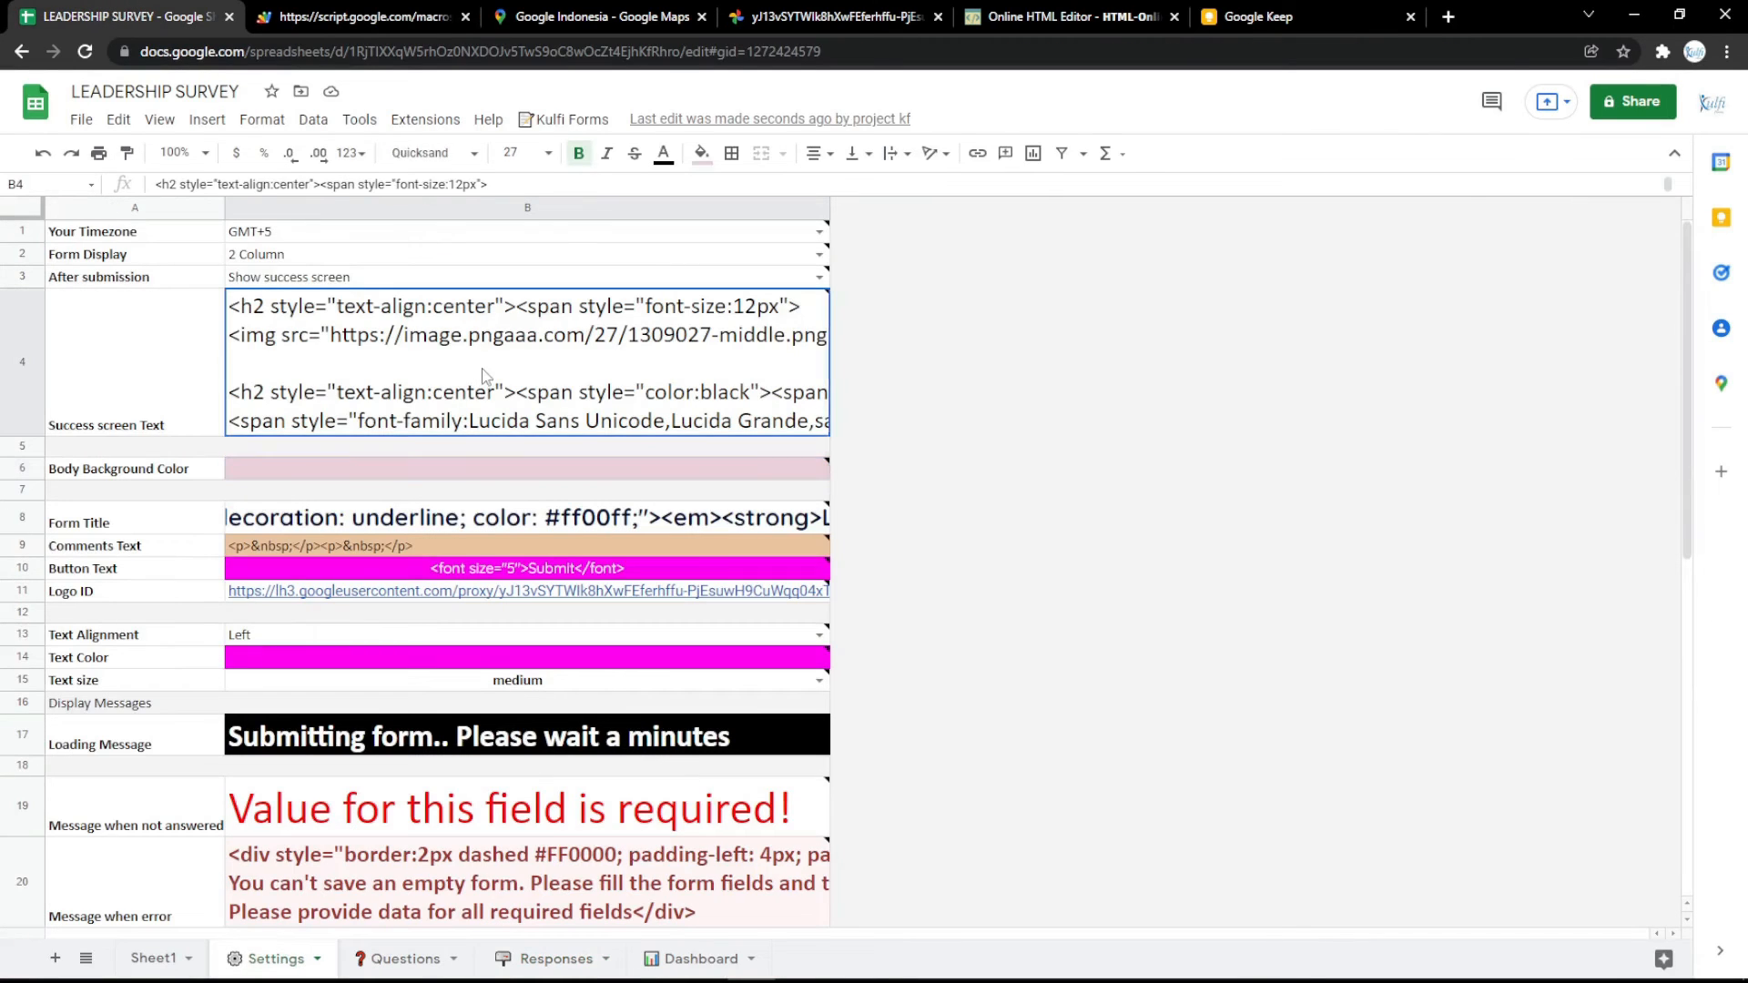
click(1448, 16)
click(277, 85)
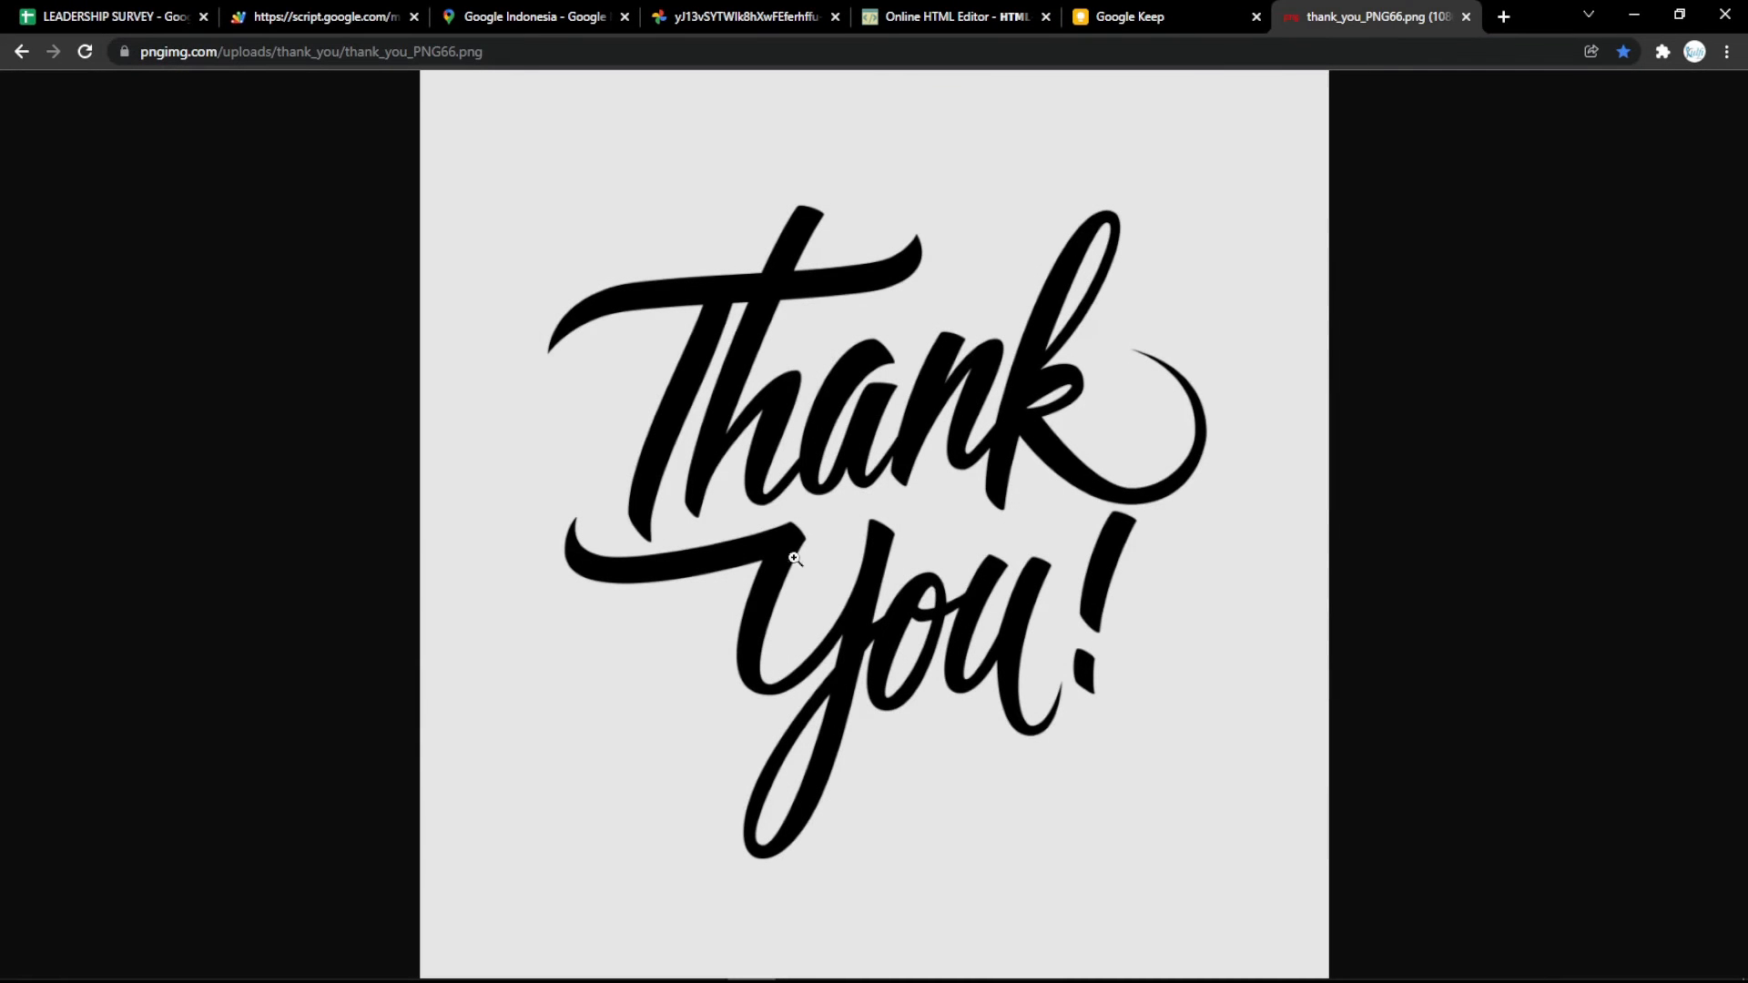
click(563, 76)
click(558, 52)
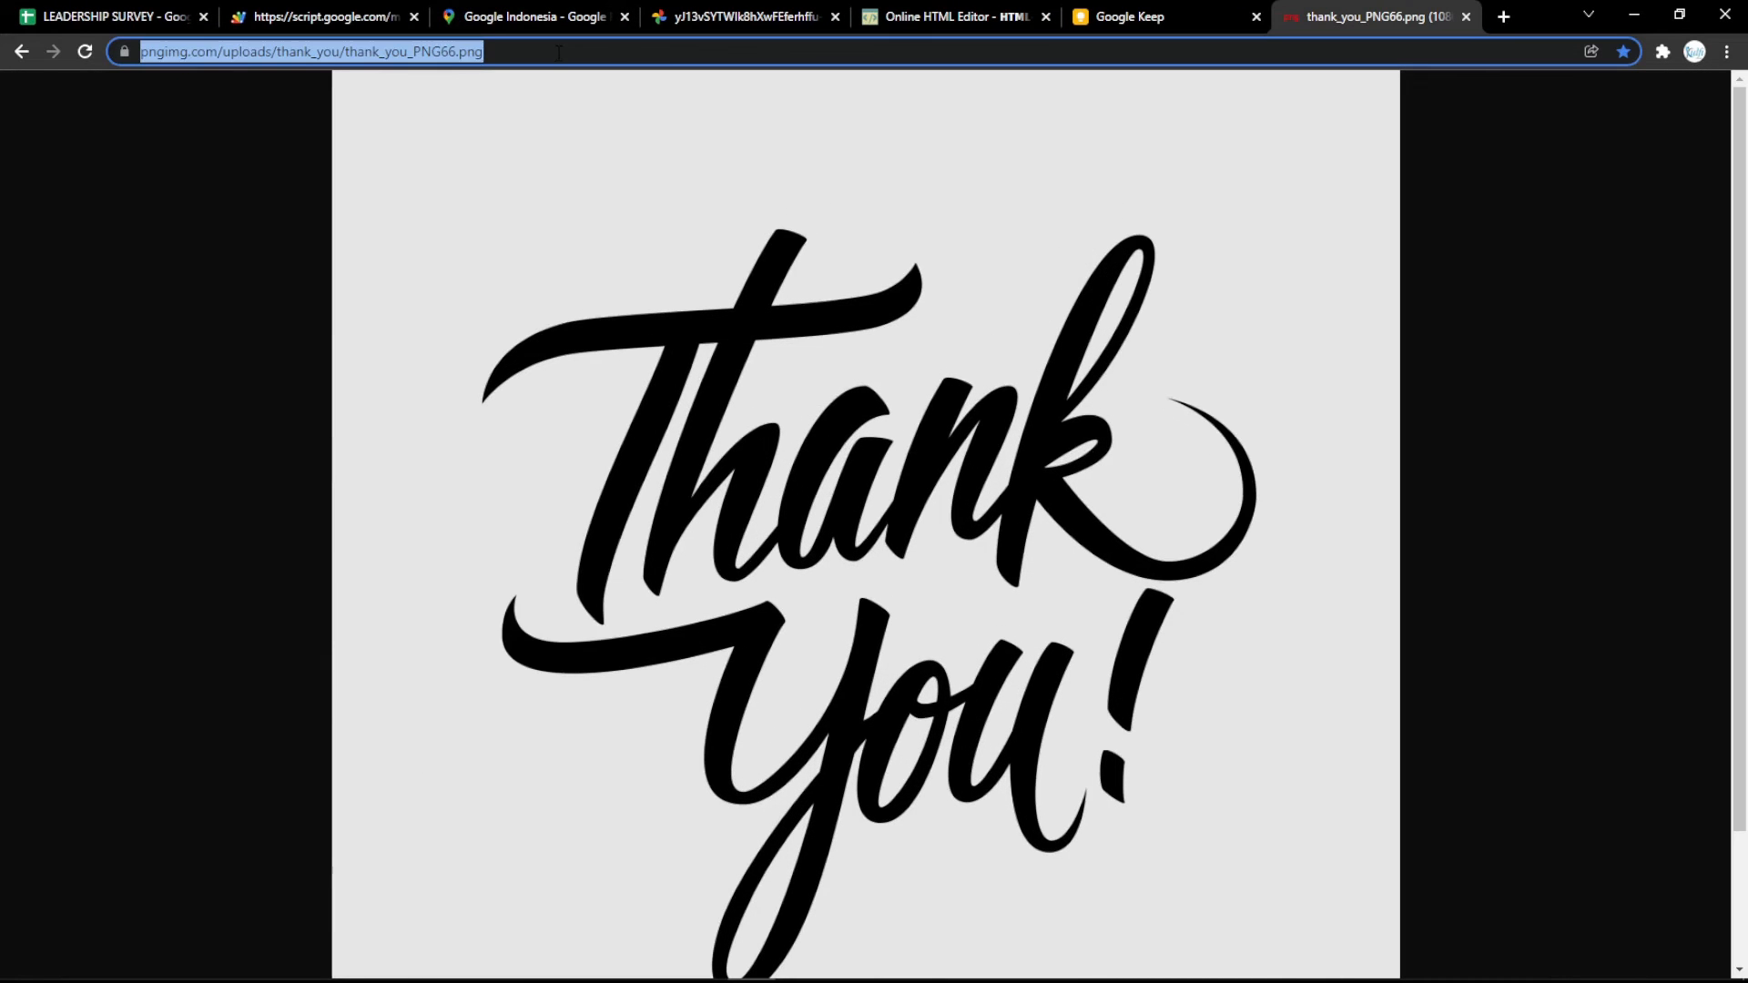
click(696, 253)
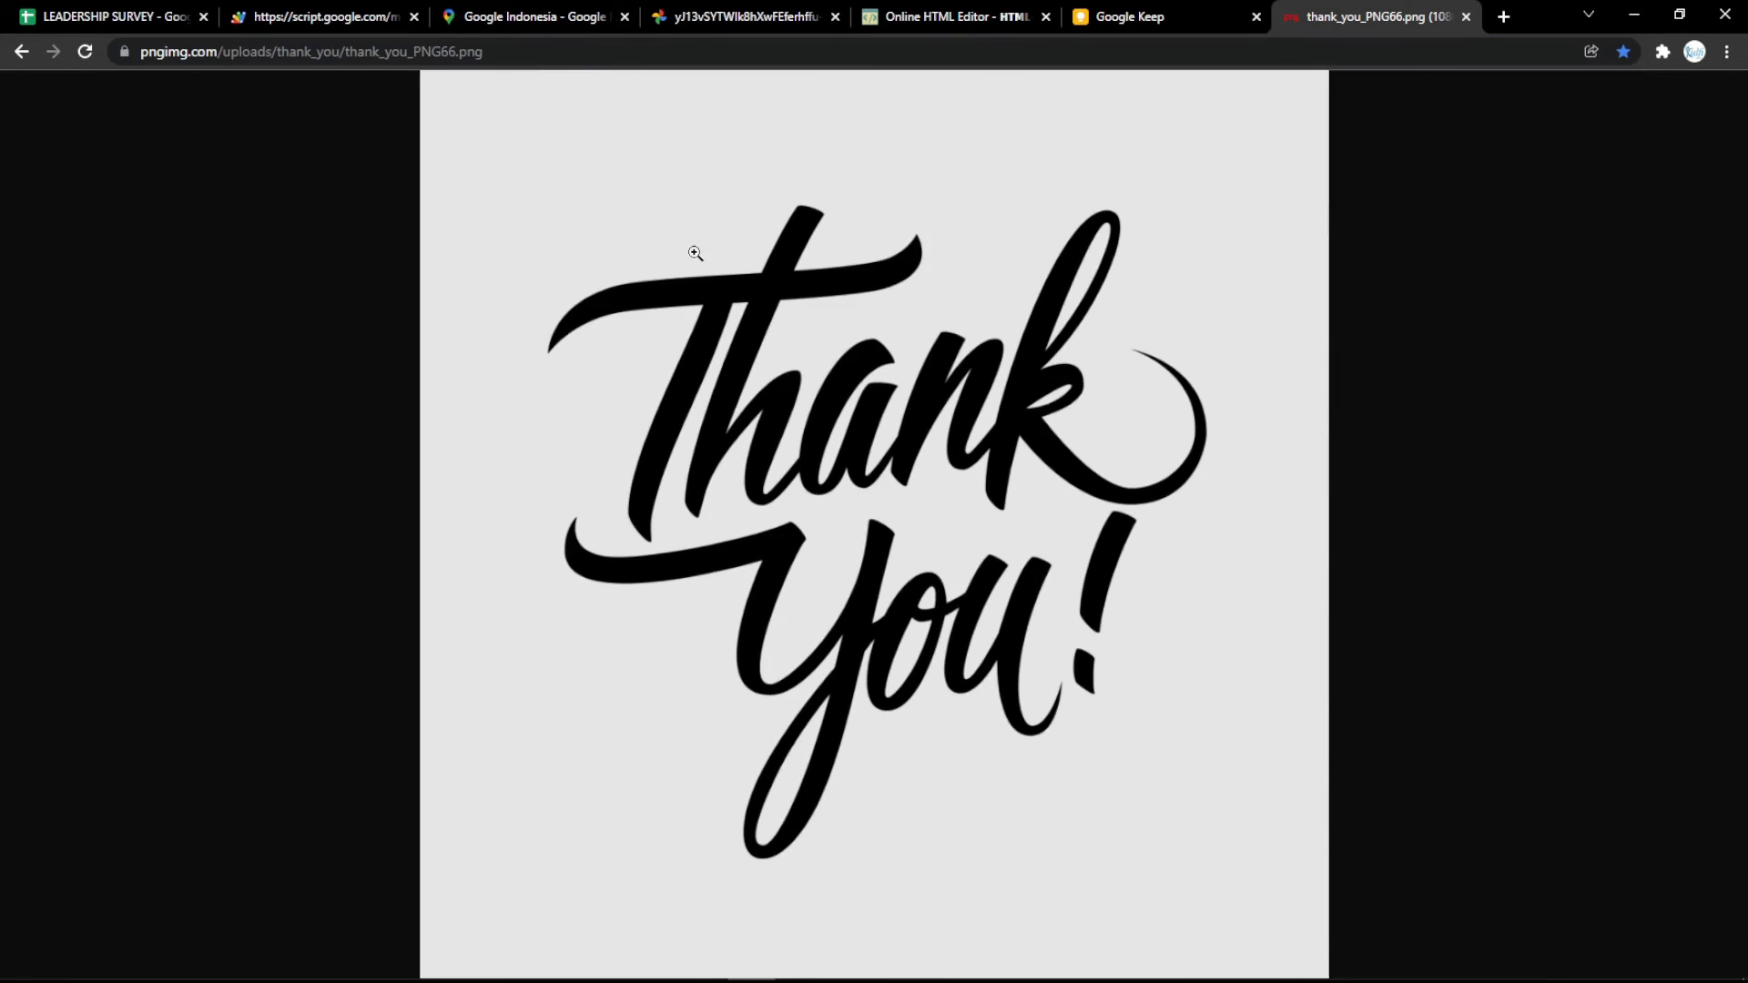
click(628, 51)
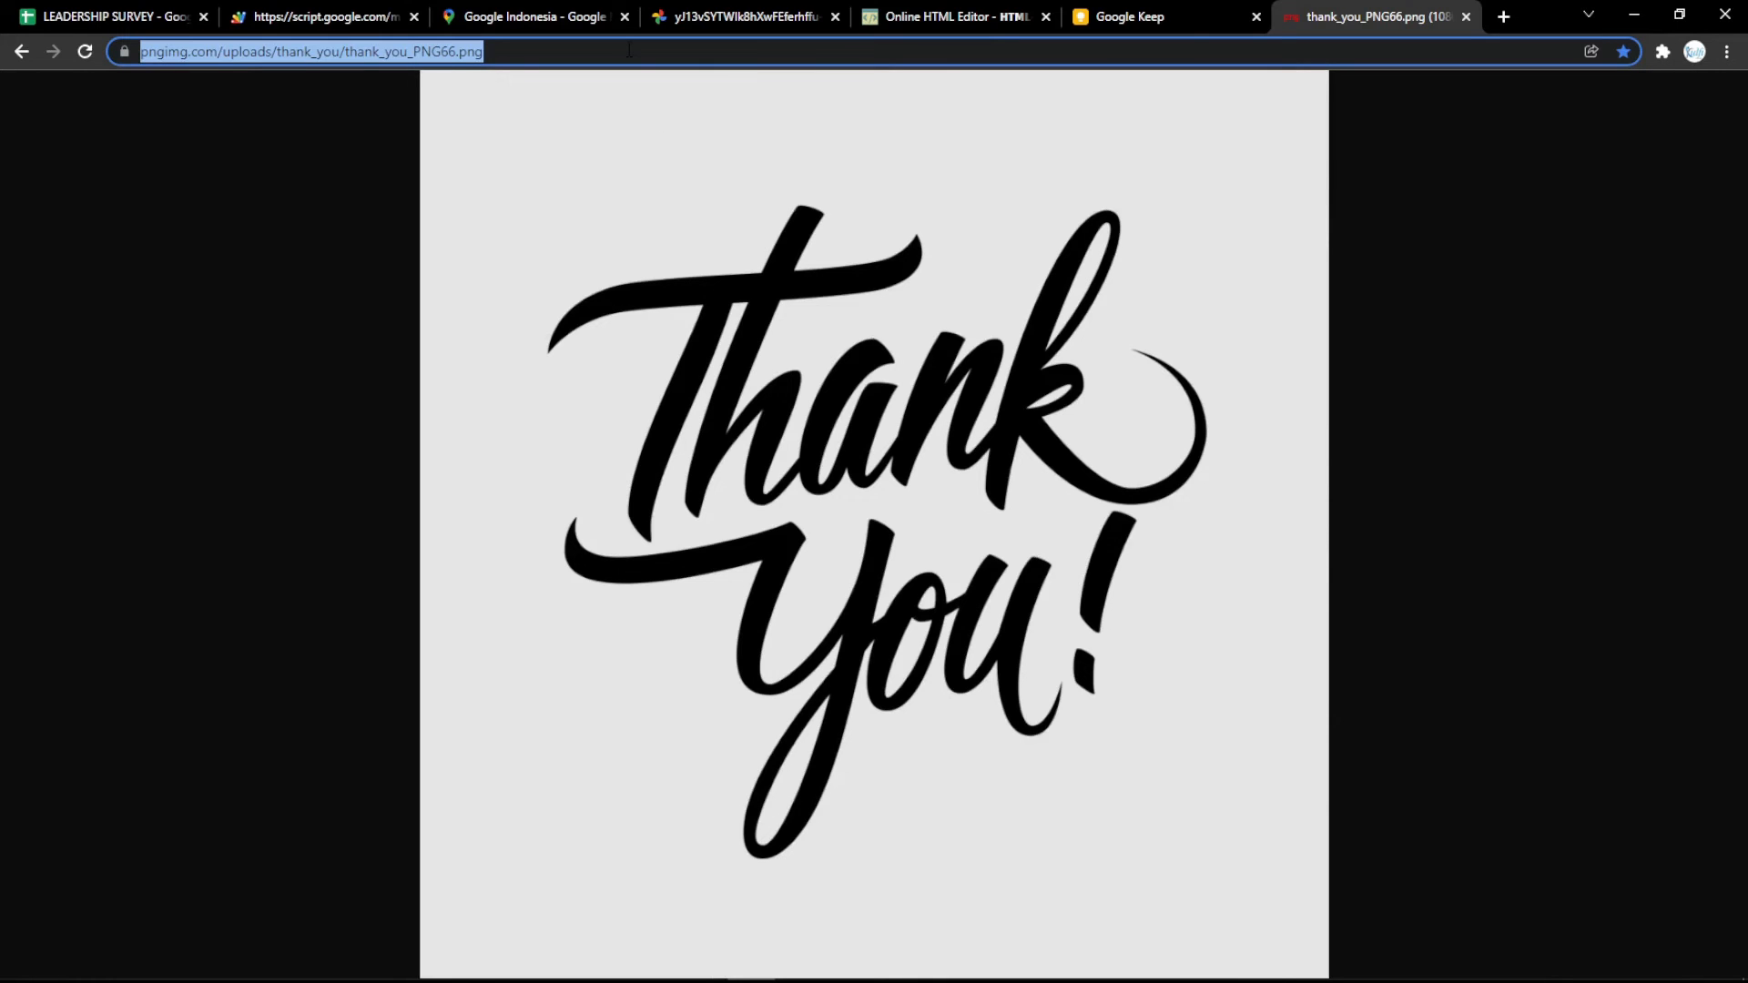
In the online HTML editor, replace the LEADERSHIP SURVEY heading with the copied Thank You image and select the image.
click(1002, 14)
drag(563, 402, 58, 429)
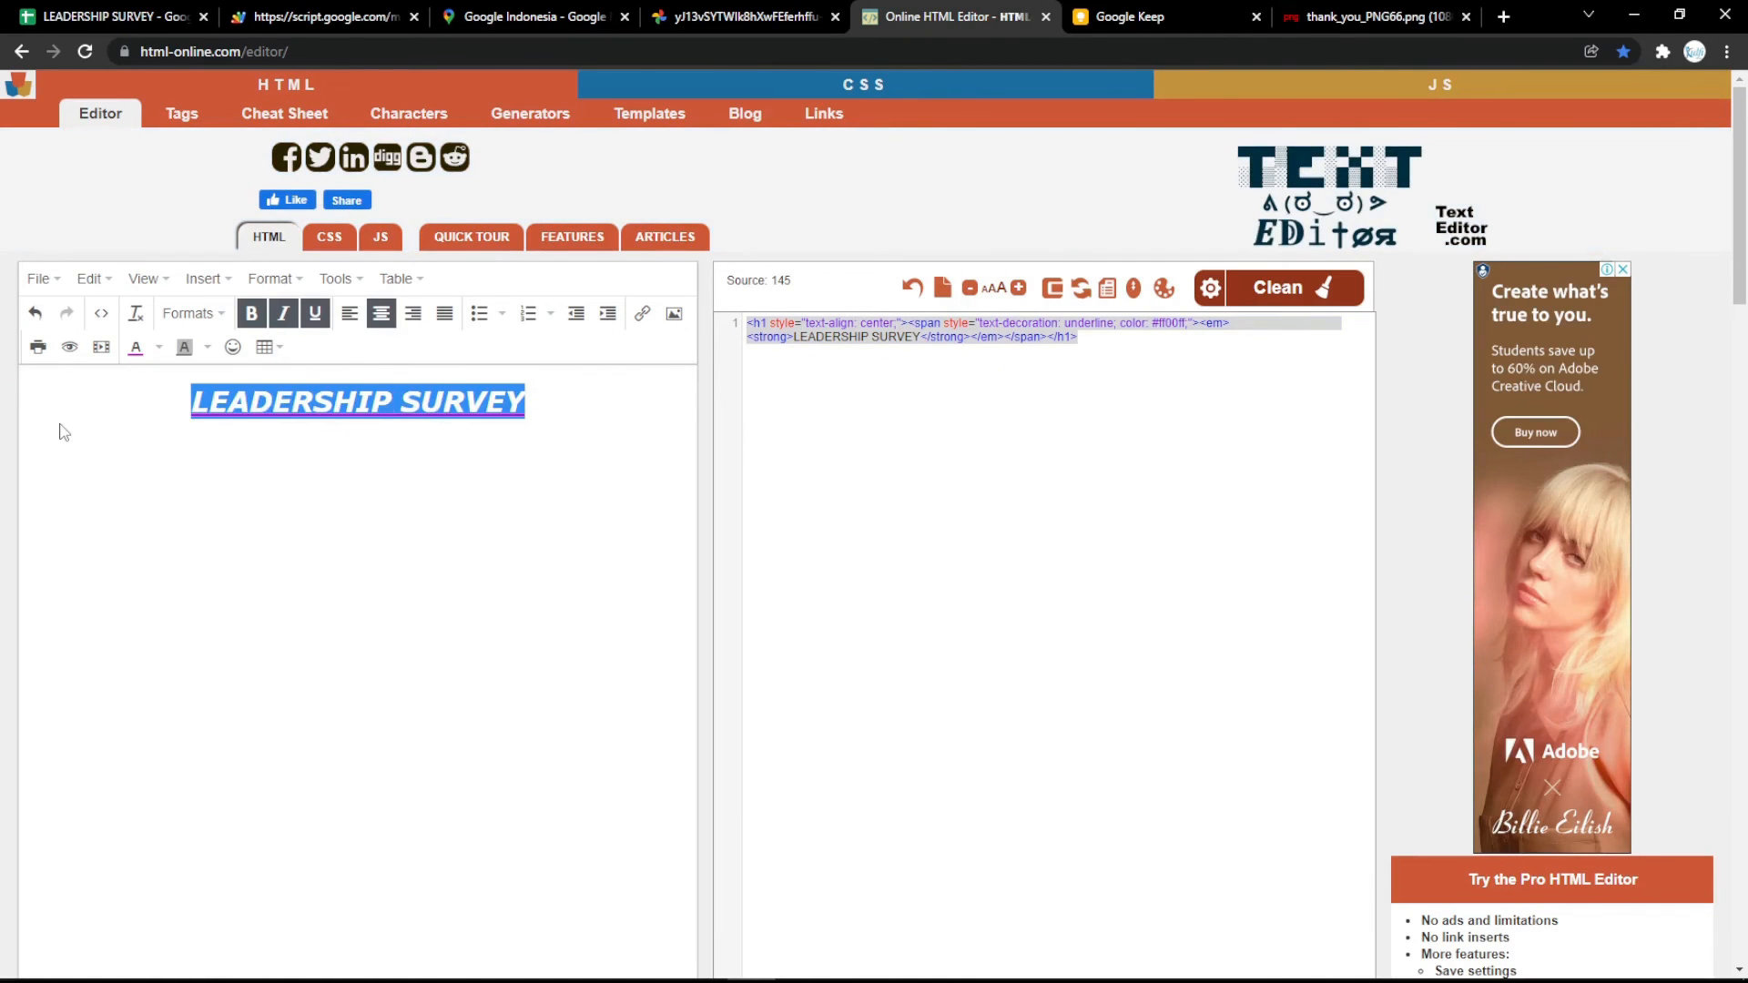
key(BackSpace)
key(ctrl+v)
click(66, 402)
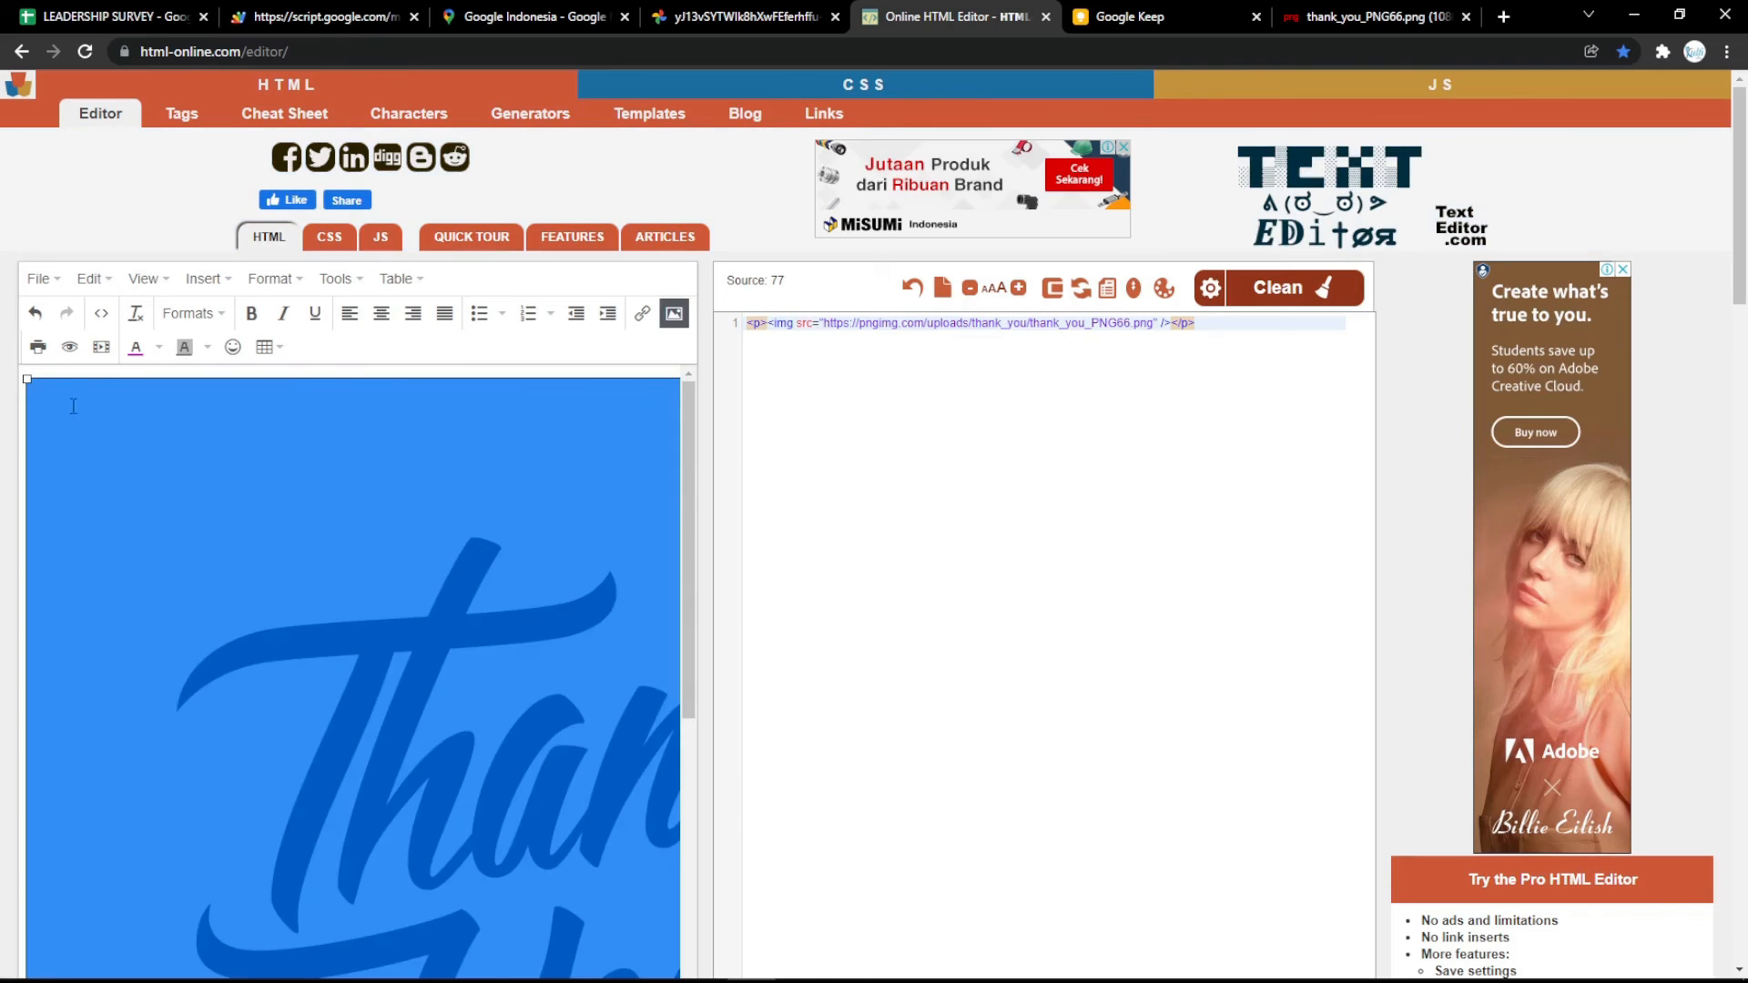
Shrink the Thank You image and set its width and height to 500 in the HTML source.
drag(27, 379, 484, 834)
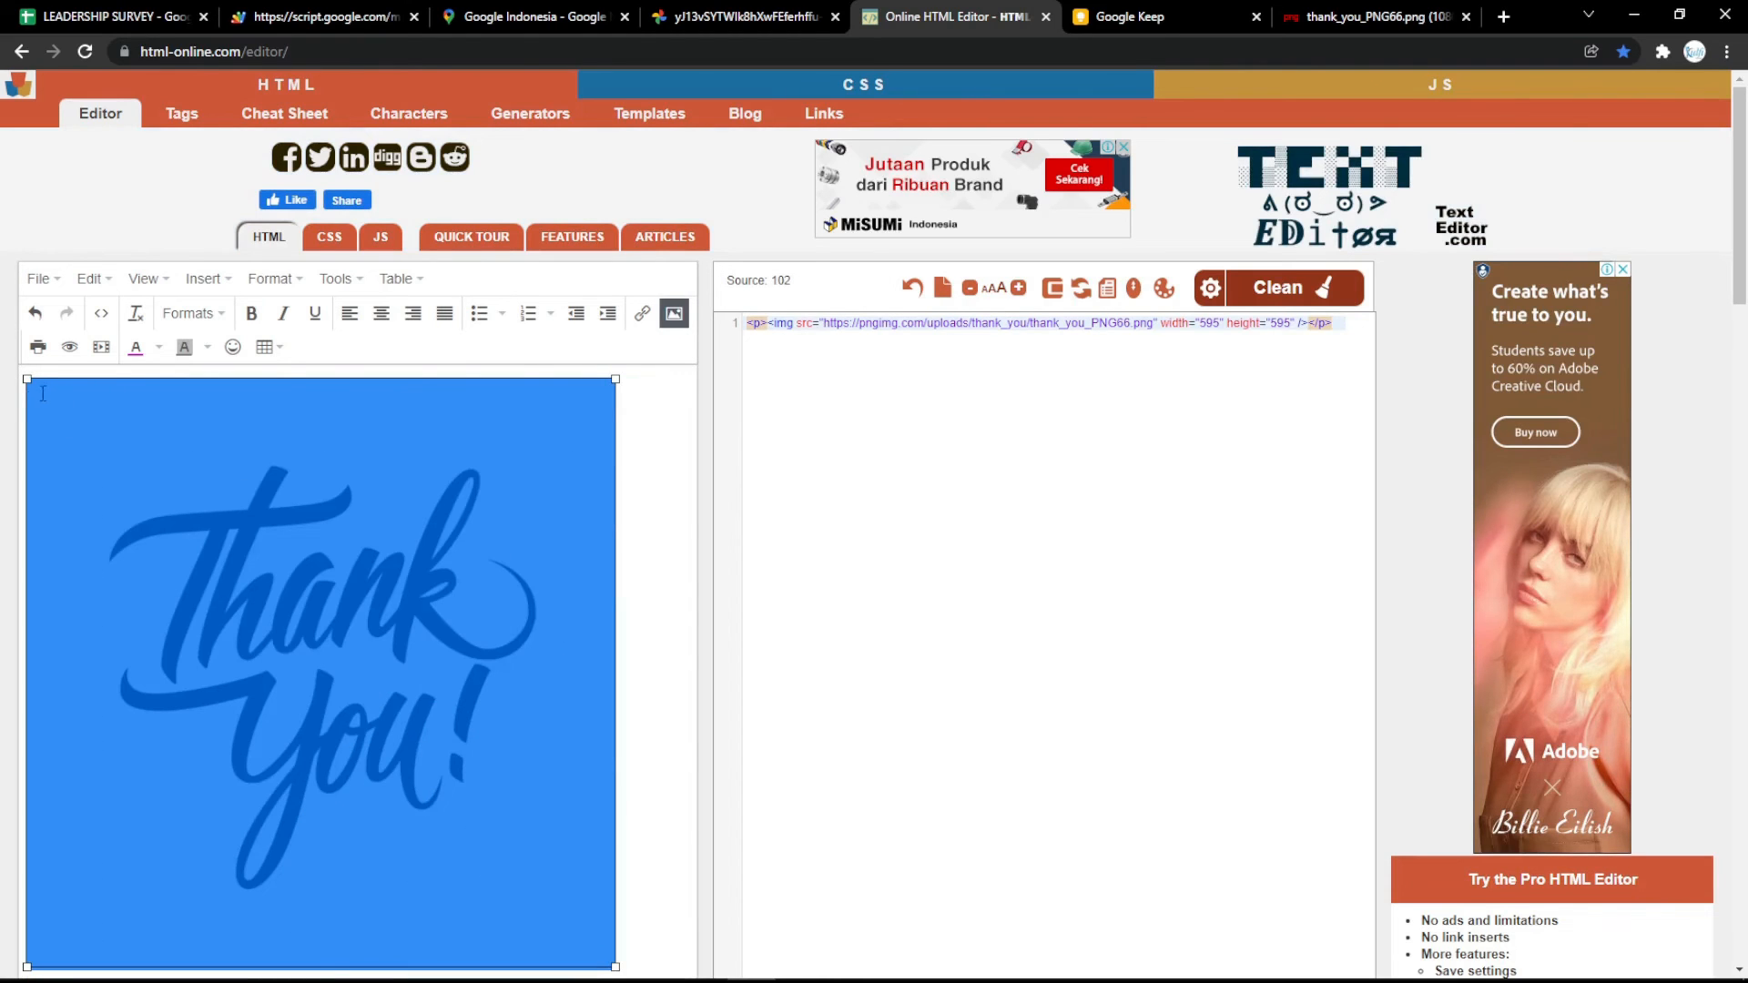
drag(28, 379, 180, 532)
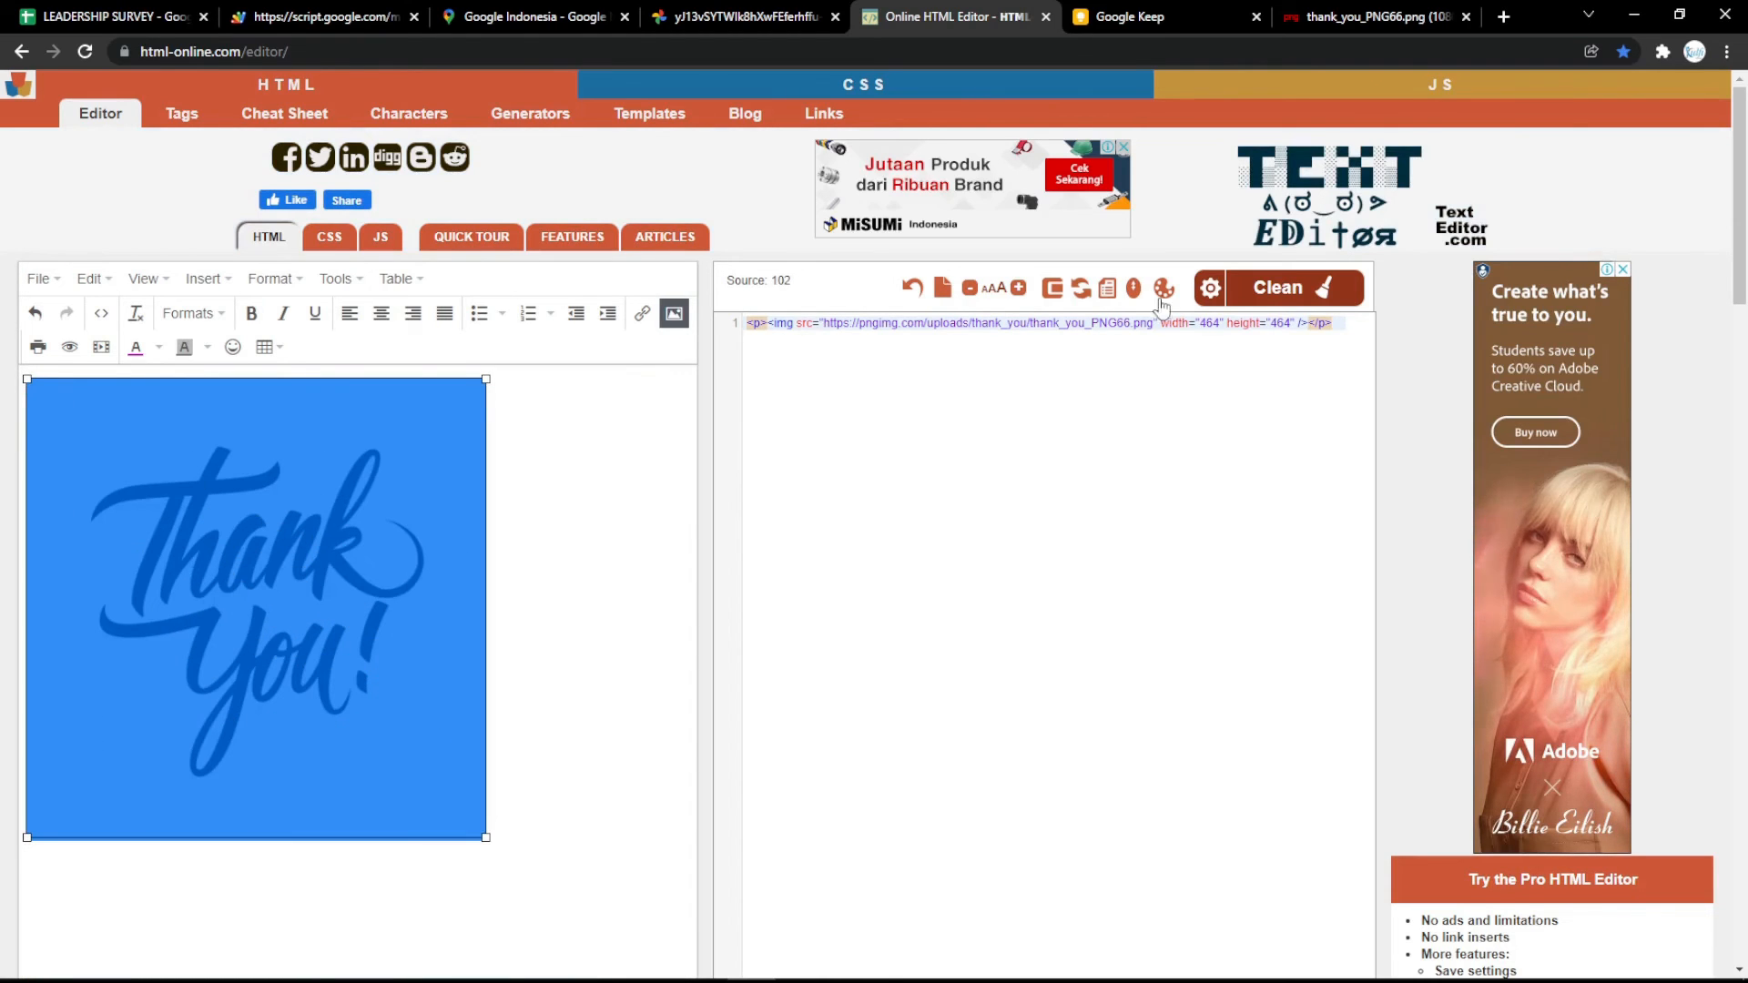
double_click(1214, 325)
text(500)
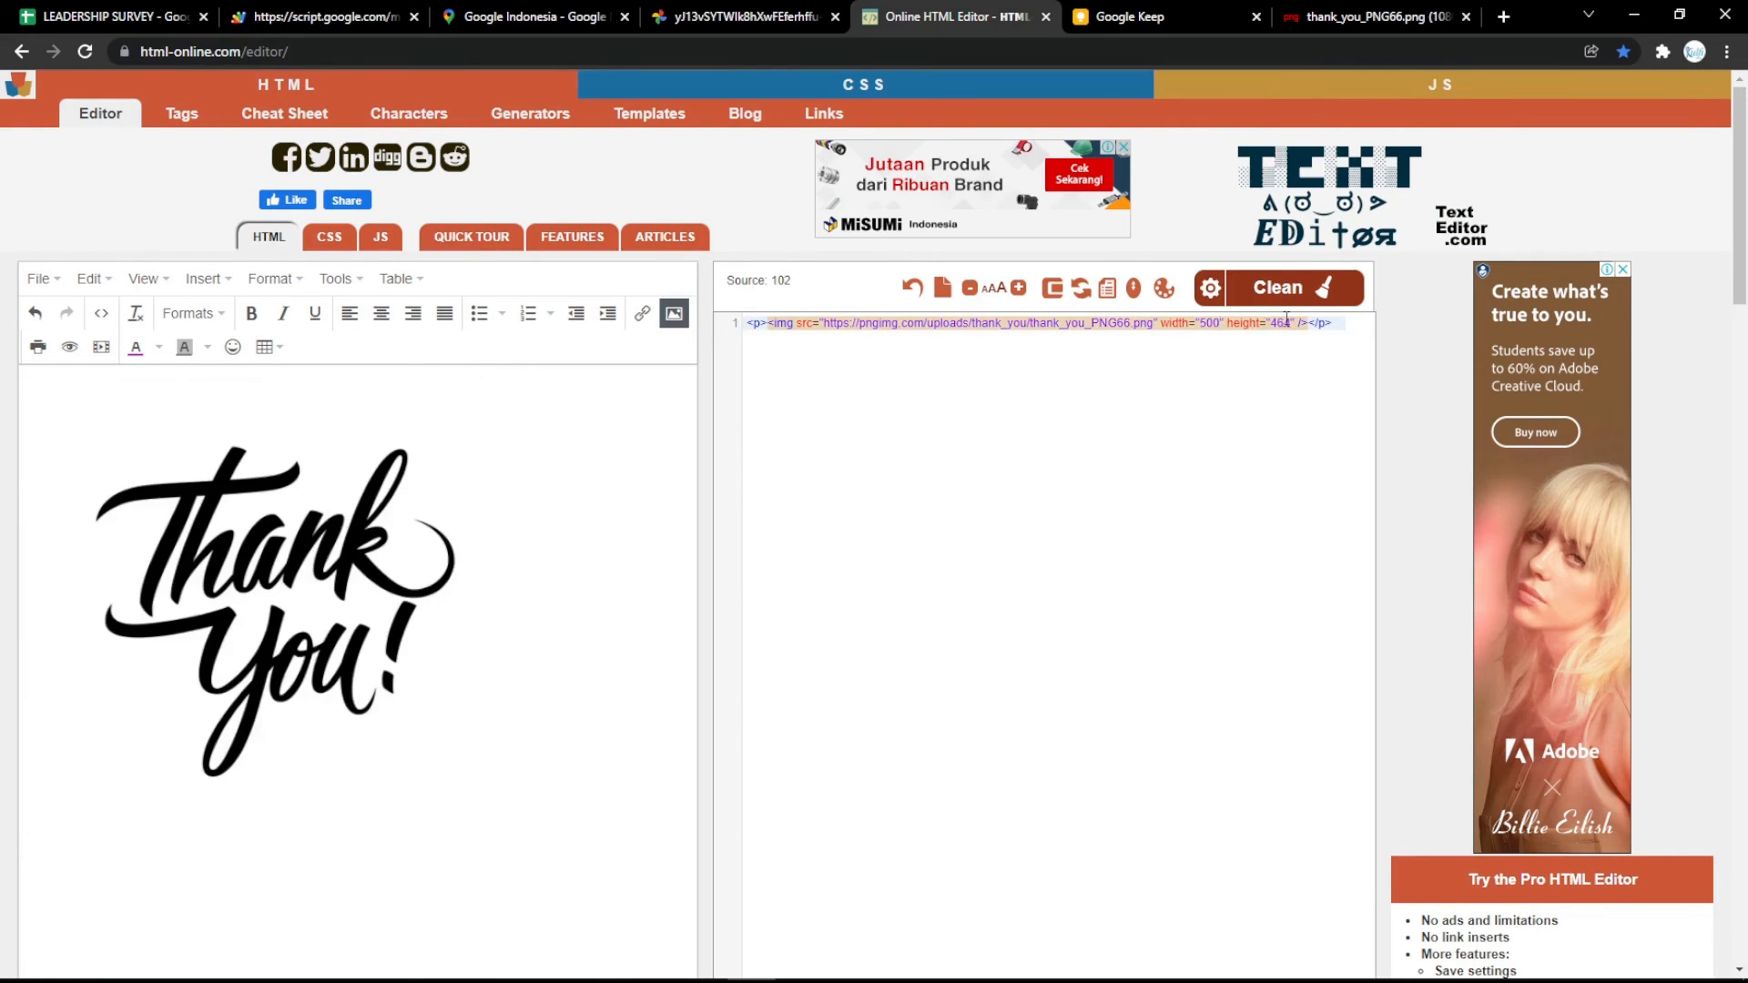
double_click(1284, 324)
text(500)
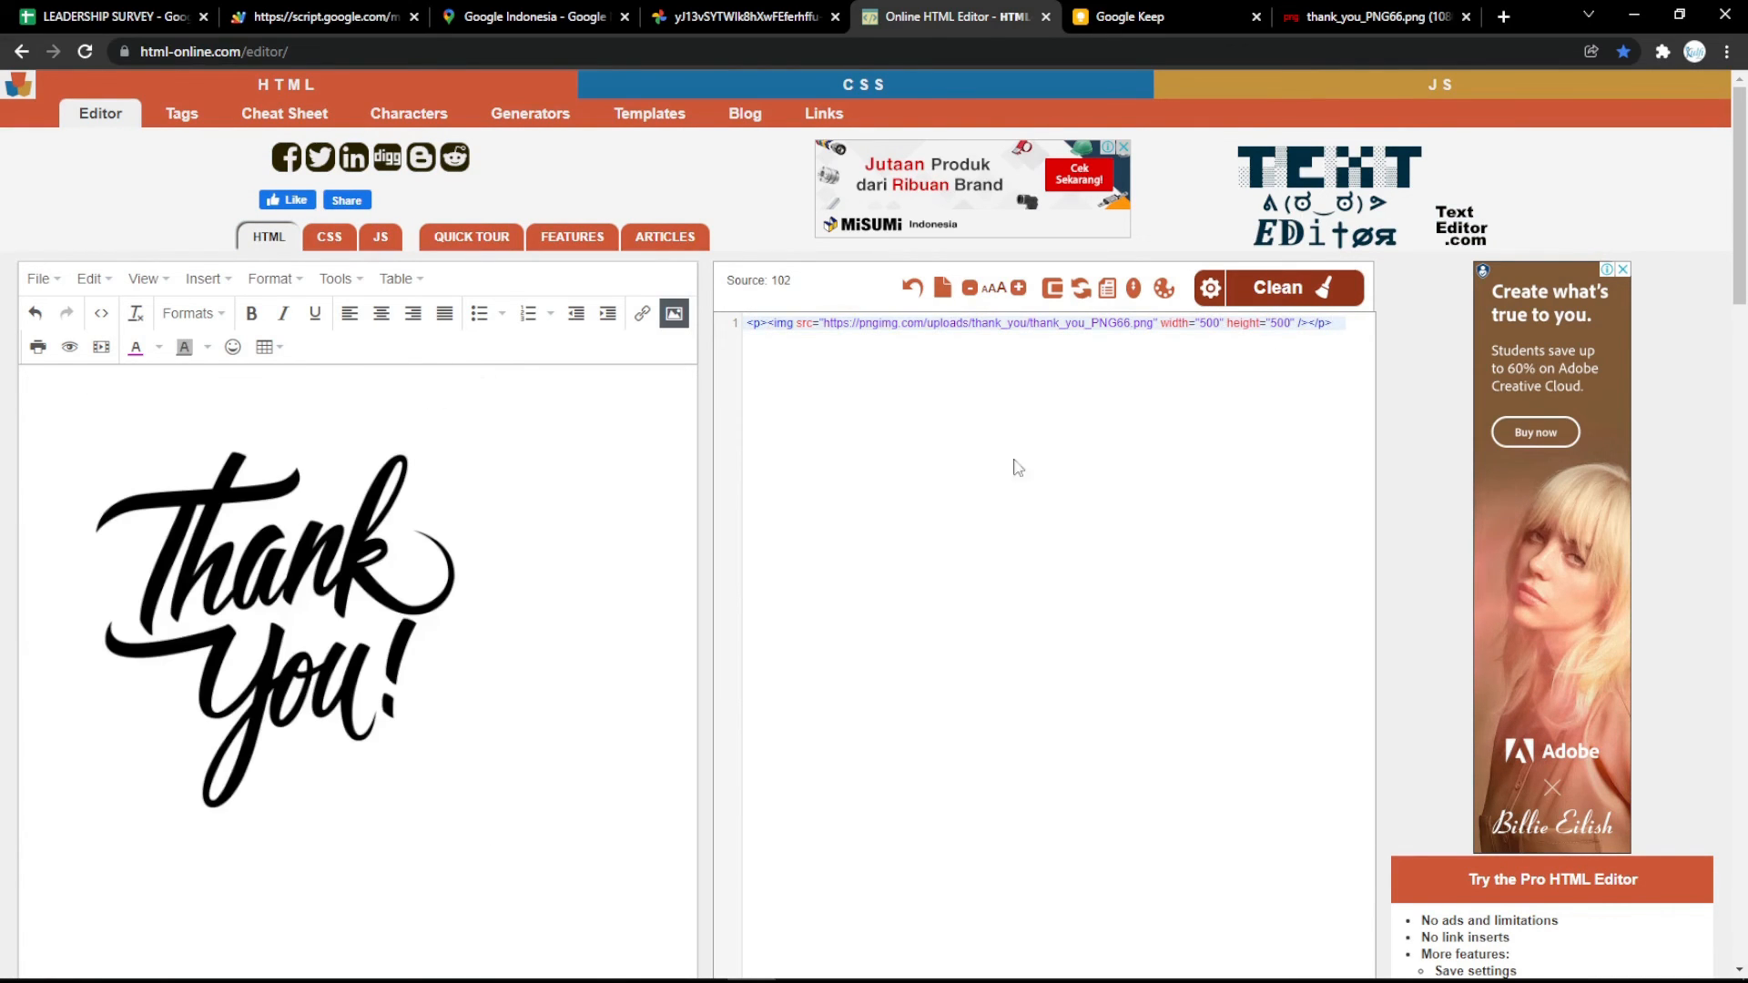
Copy the entire image HTML and paste it over the old image line in the spreadsheet's Success screen Text setting.
key(ctrl+a)
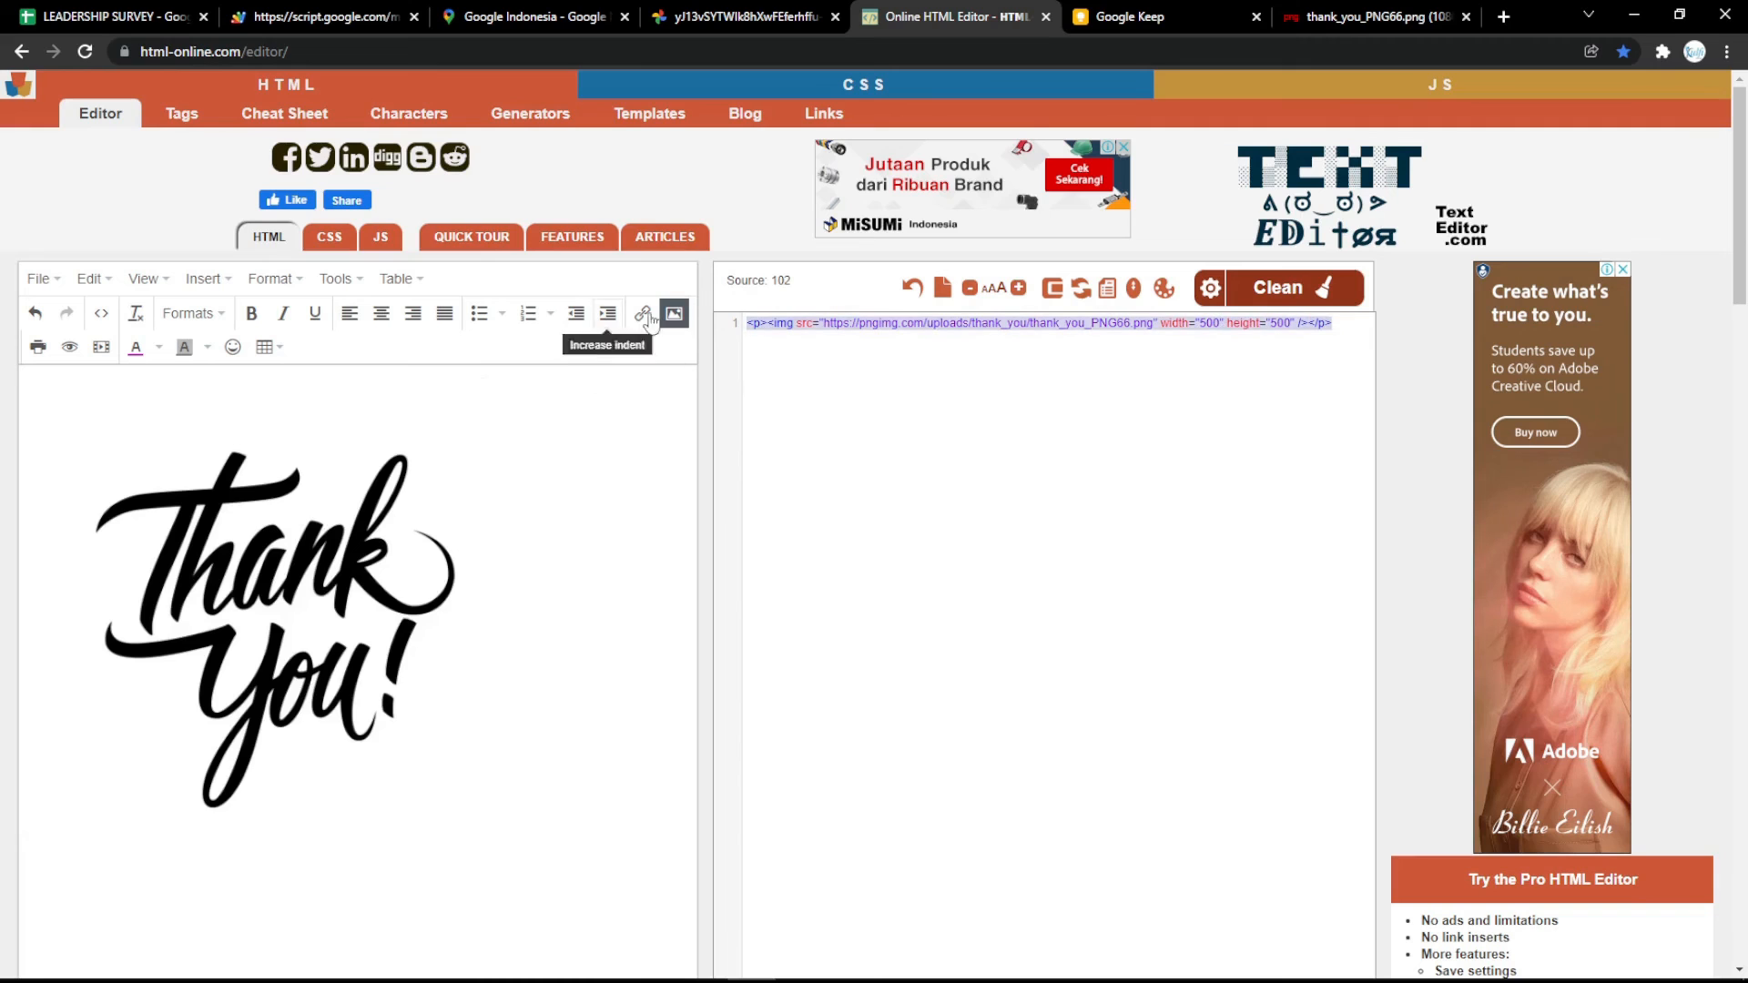
click(185, 11)
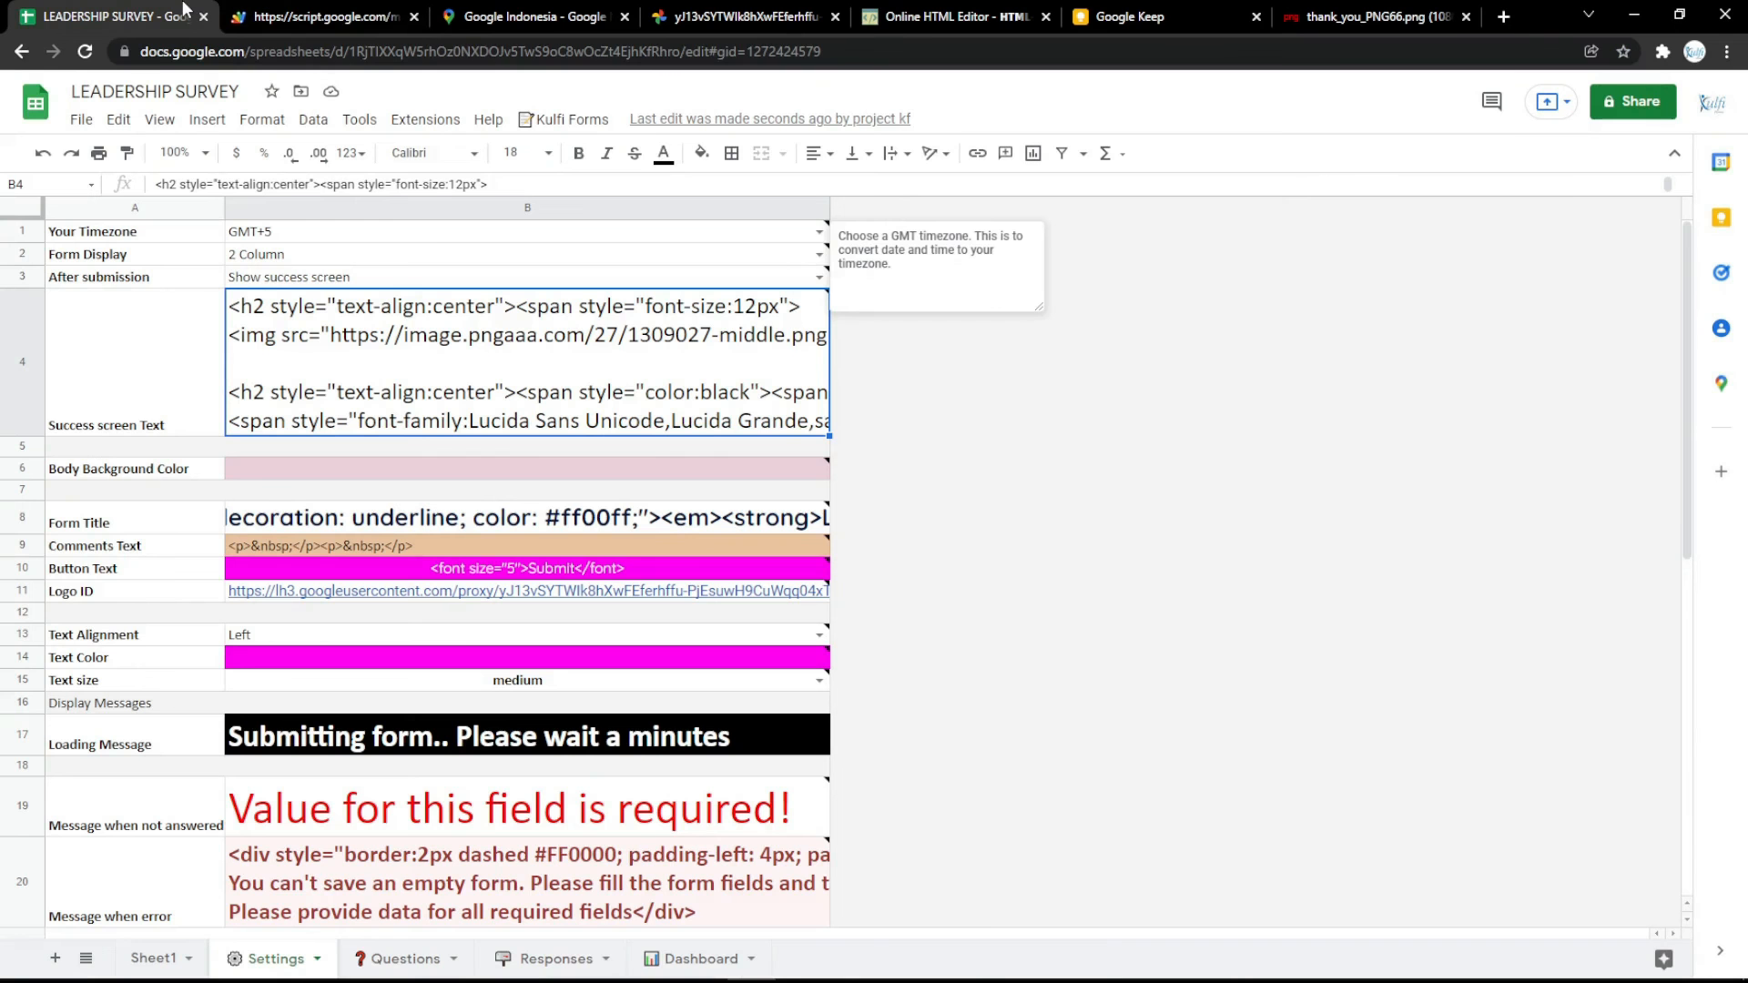
double_click(466, 376)
drag(232, 348, 1204, 340)
key(ctrl+v)
click(1178, 553)
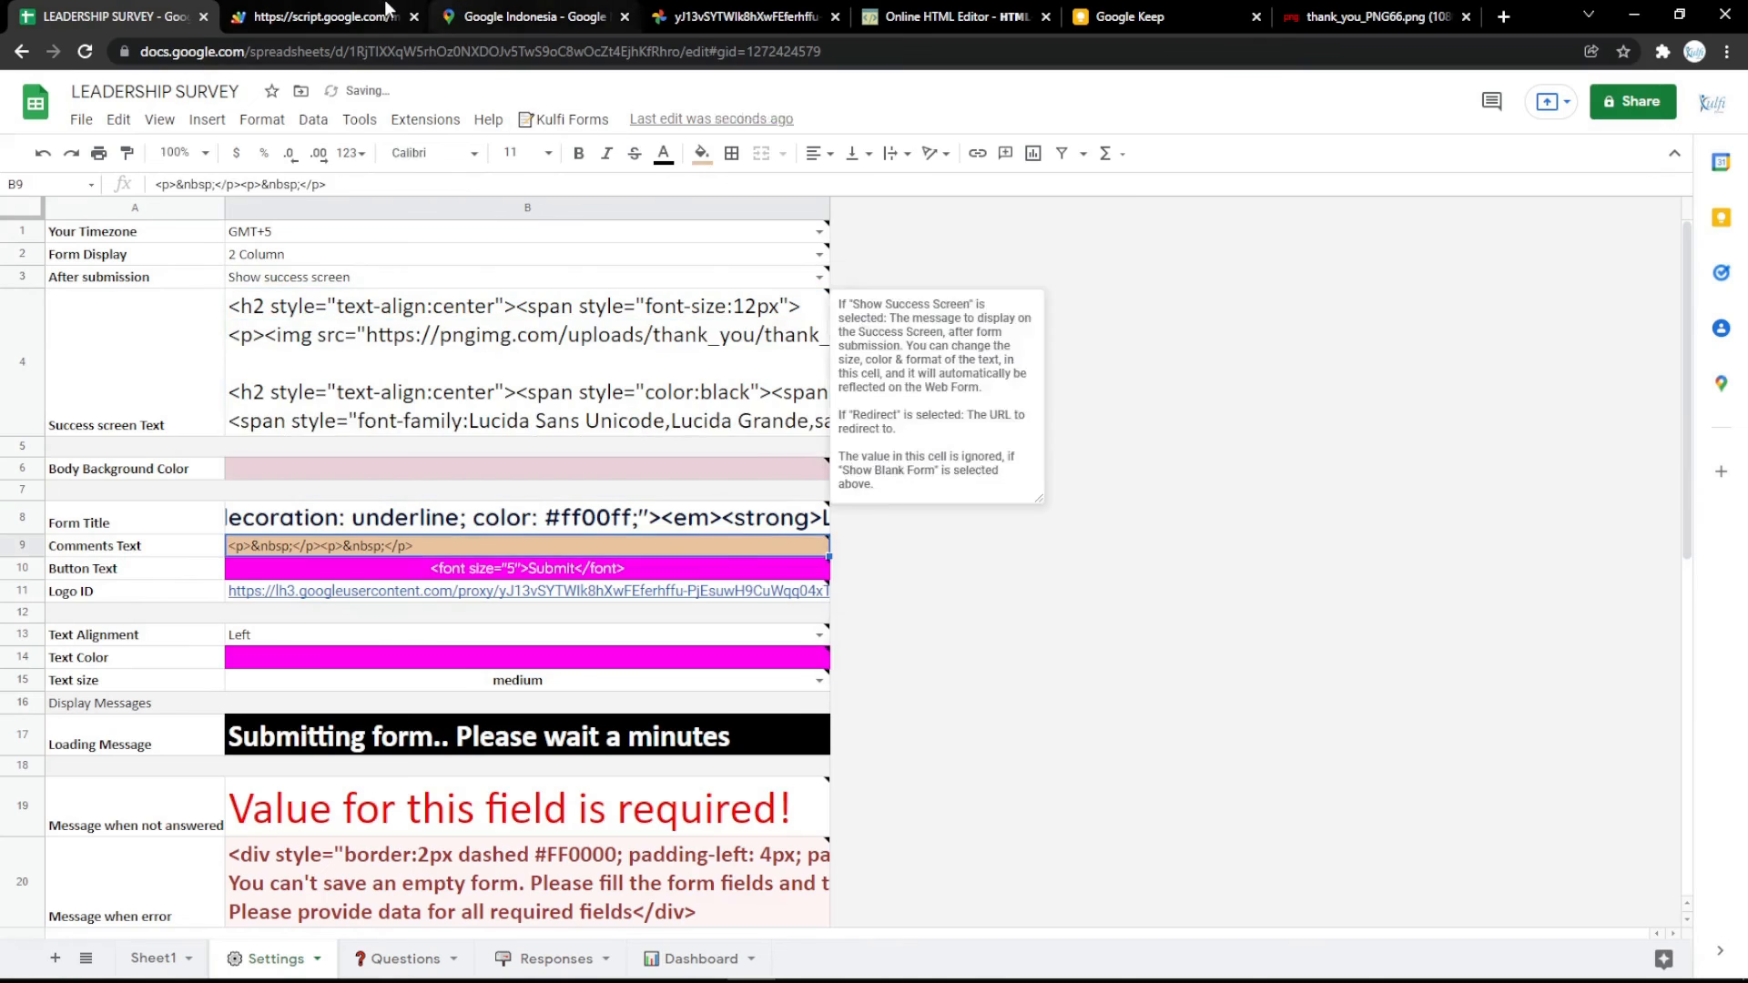
Switch to the survey web form and reload it to check the updated success screen.
click(382, 10)
key(F5)
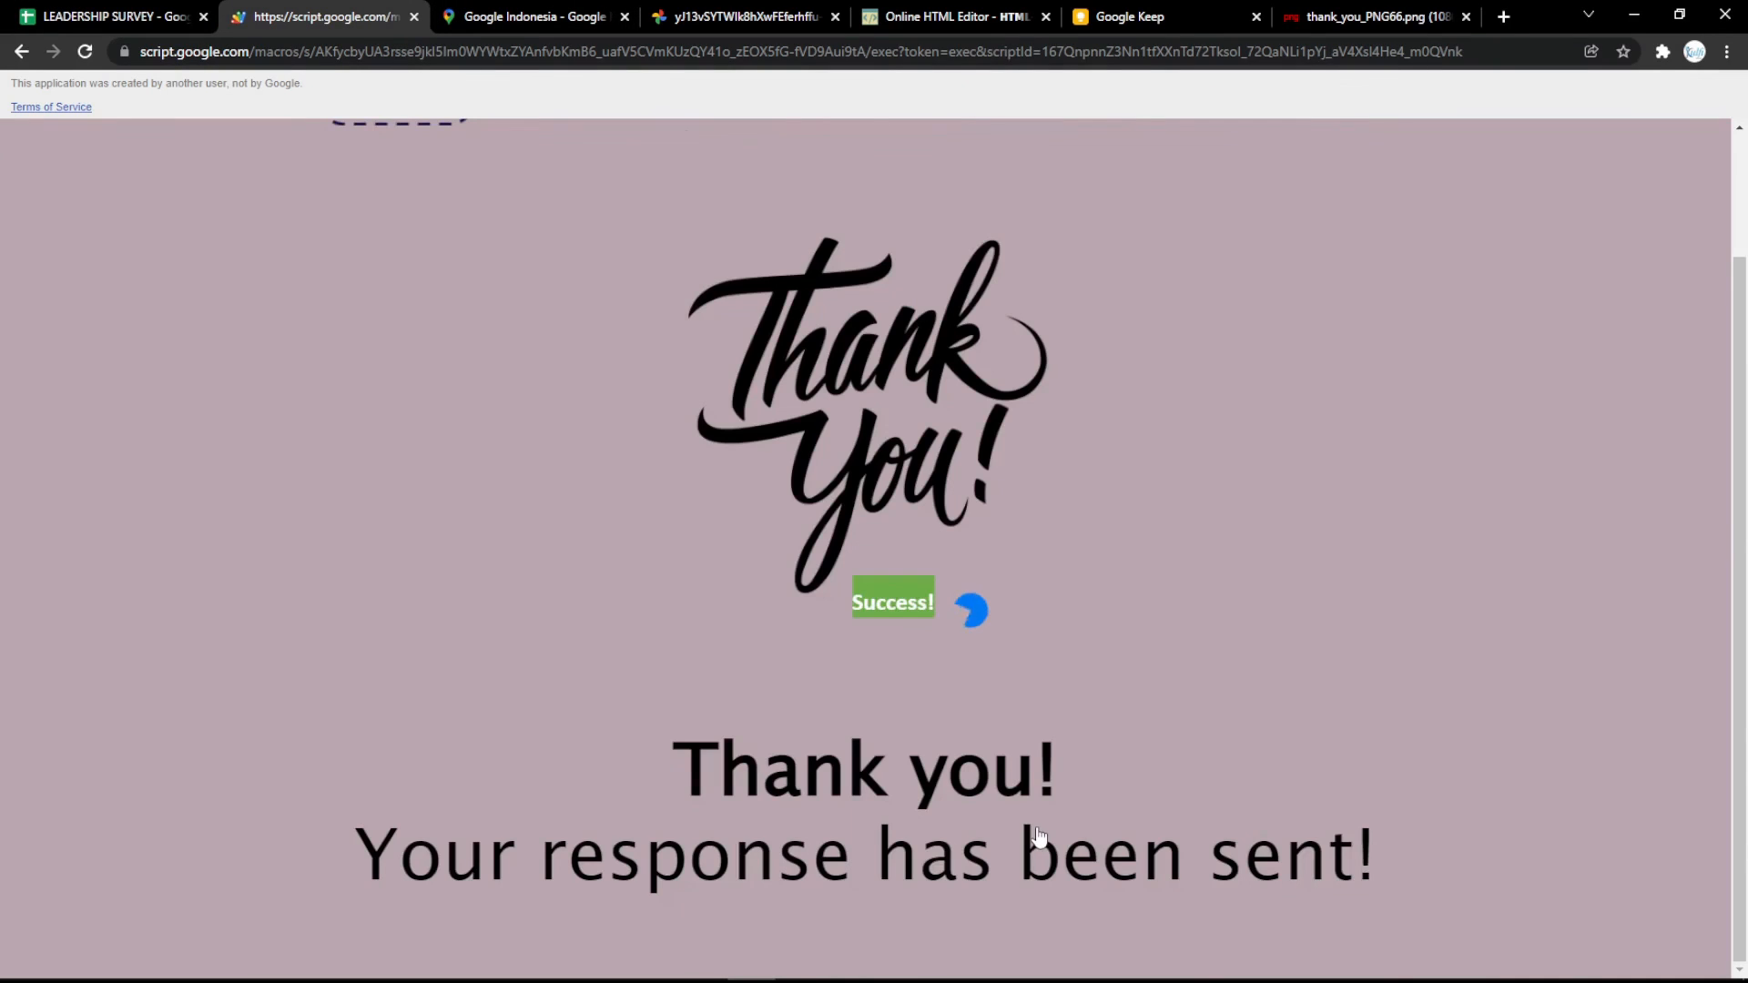